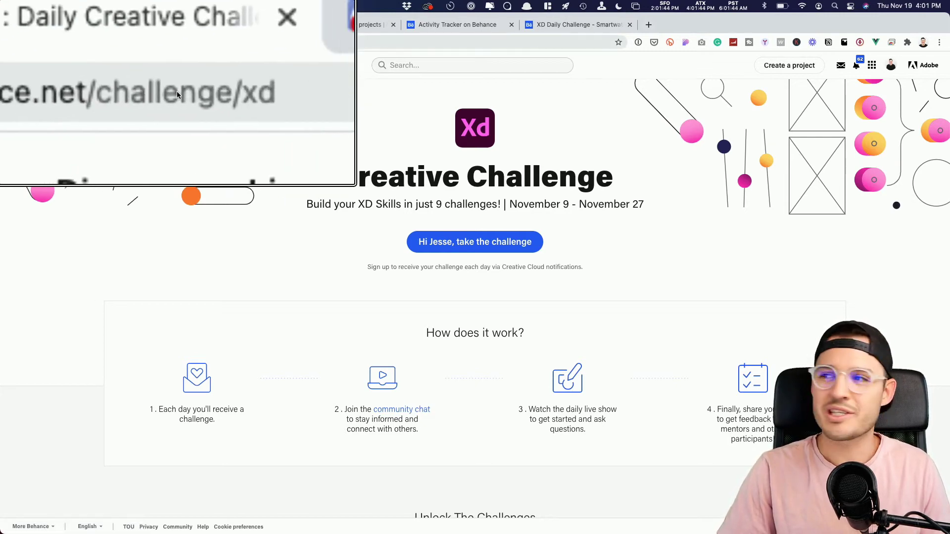
# Review the unlocked daily challenges on the Behance Creative Challenge page, including the Client Portal challenge.
pyautogui.click(464, 240)
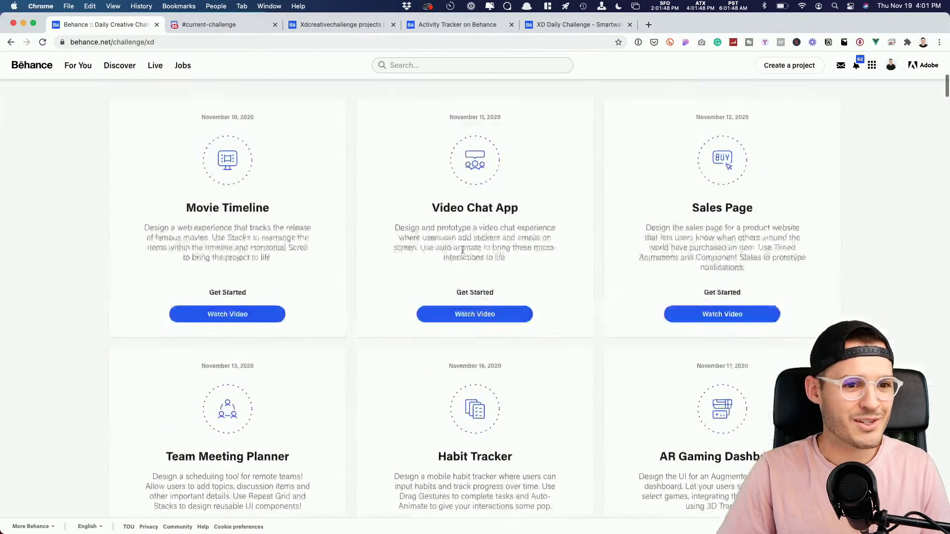
pyautogui.scroll(8, 503, 257)
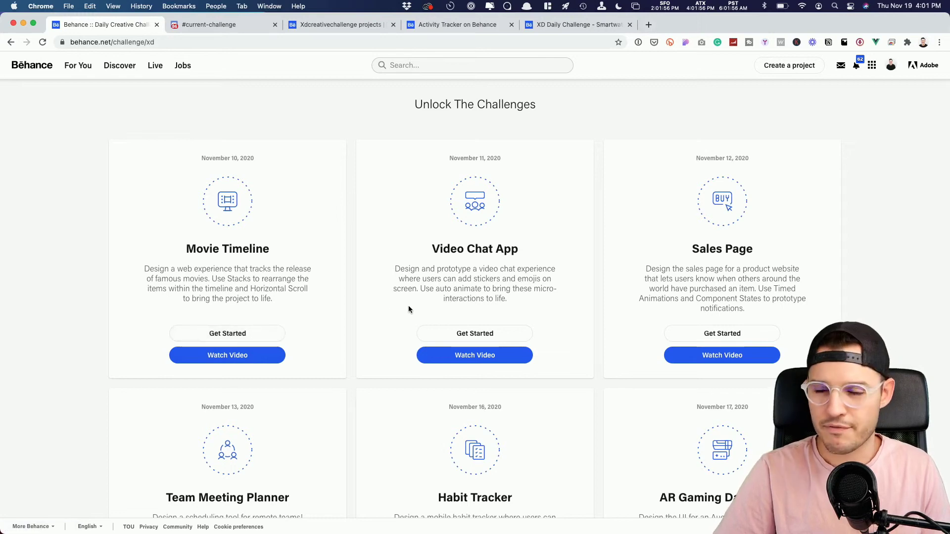
pyautogui.scroll(-1, 409, 309)
pyautogui.scroll(-10, 409, 305)
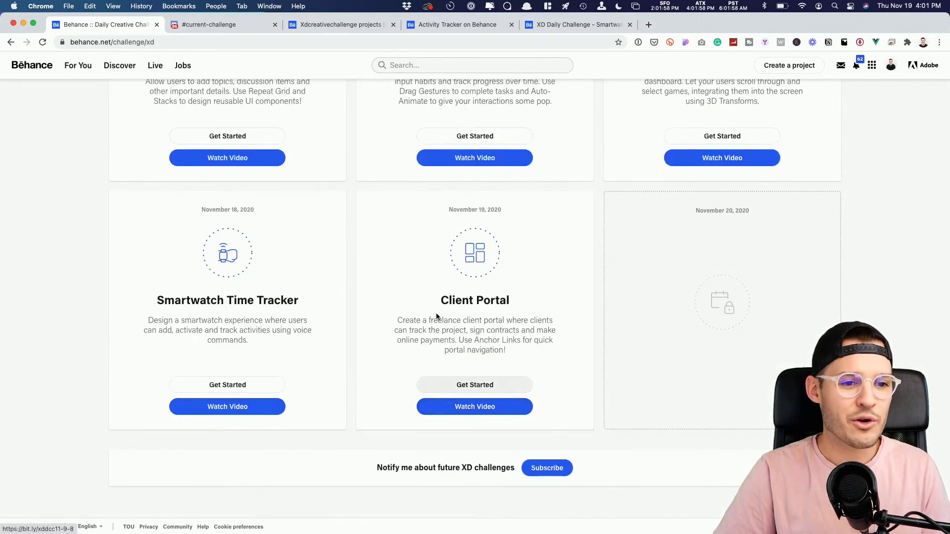
pyautogui.scroll(15, 335, 198)
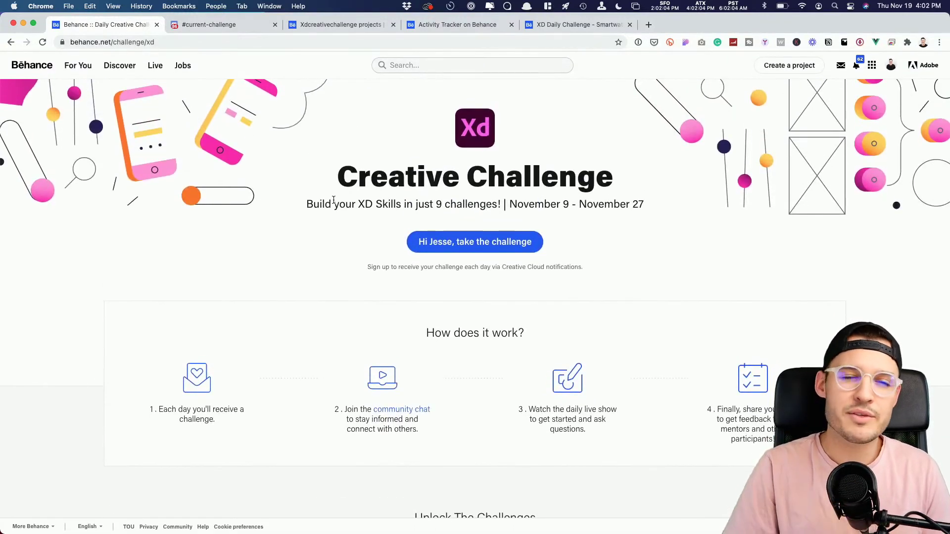
# View the xdcreativechallenge projects on Behance and the current-challenge channel on Discord.
pyautogui.click(324, 24)
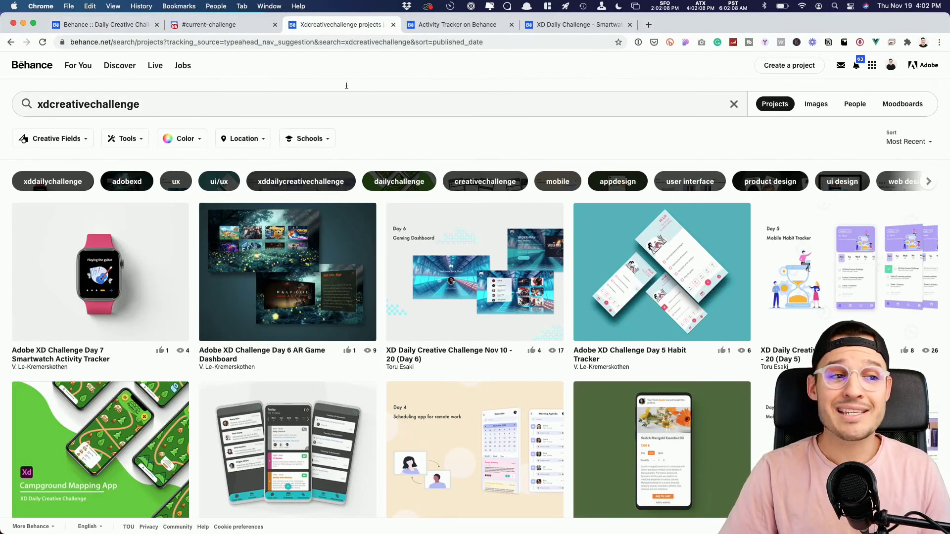
pyautogui.click(236, 26)
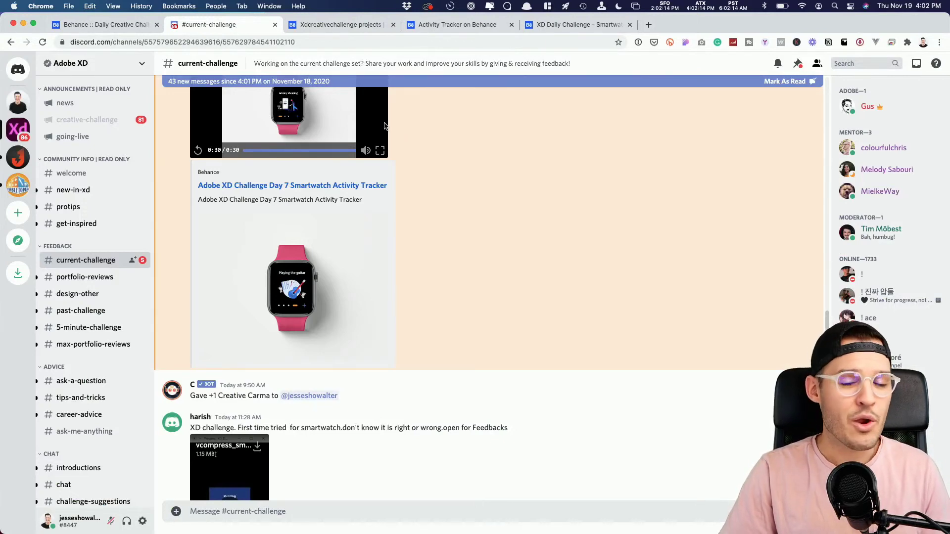
# Switch to Adobe XD and read the About the Challenge brief in the Client Portal document.
pyautogui.press('super+Tab')
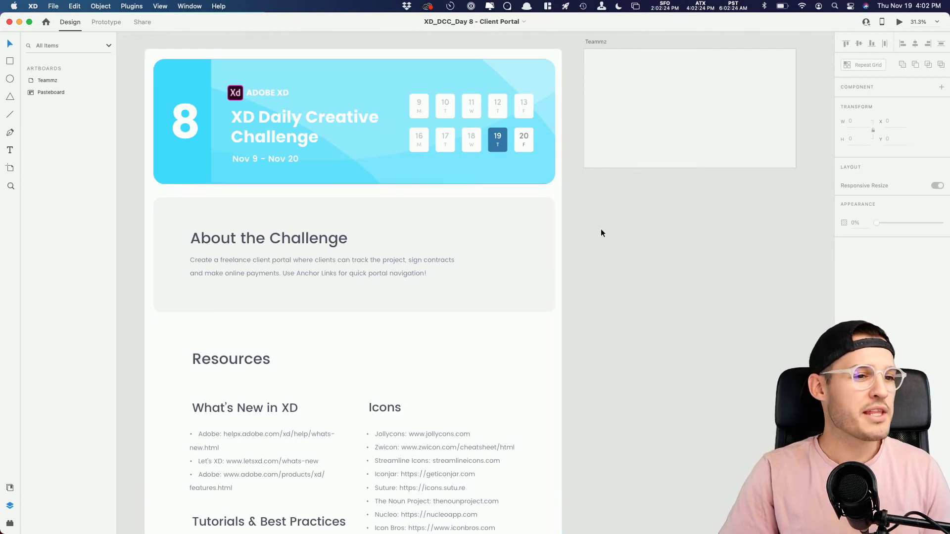
pyautogui.scroll(1, 601, 230)
pyautogui.hscroll(-1, 600, 229)
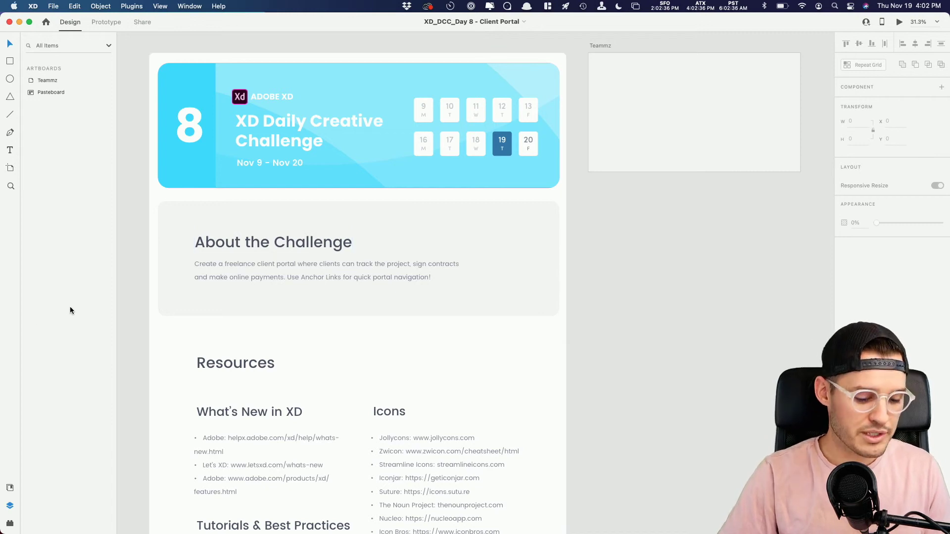
pyautogui.press('z')
pyautogui.click(371, 303)
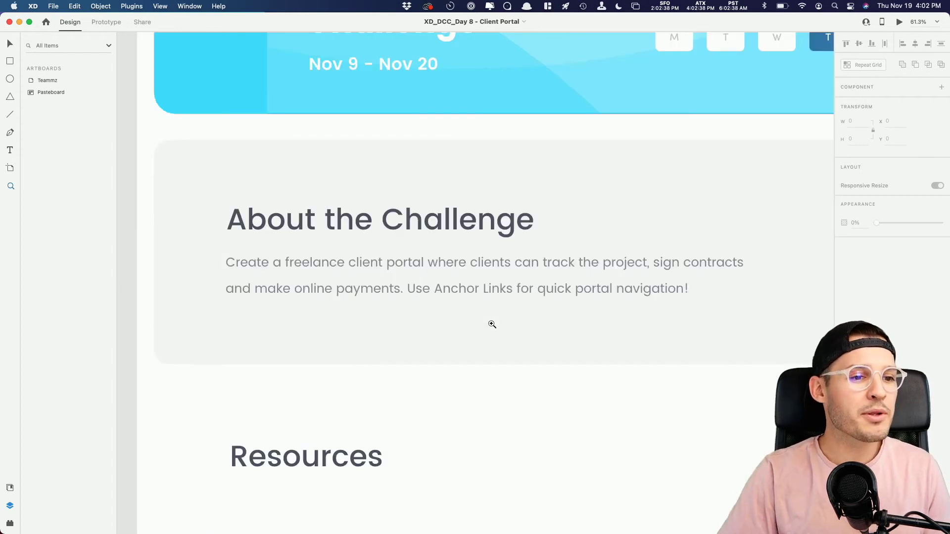
pyautogui.press('v')
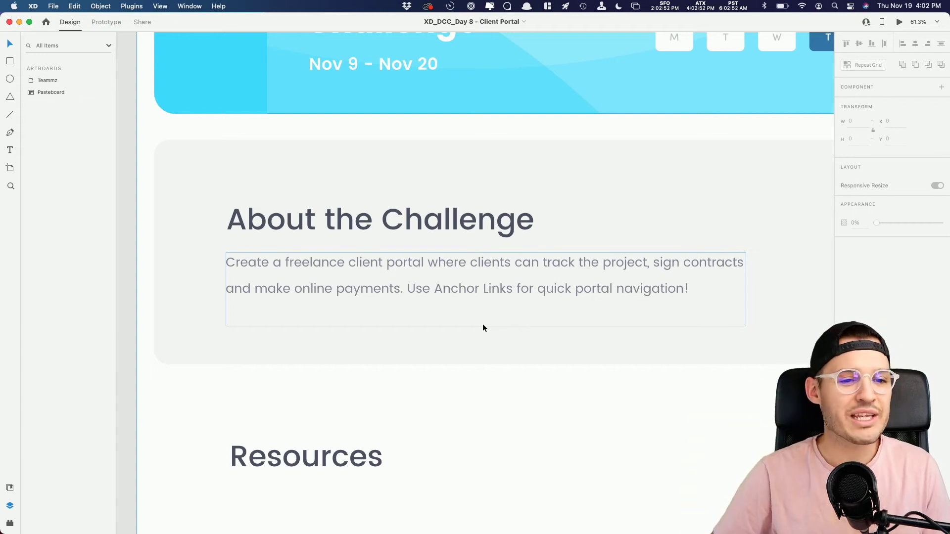
# Show the column layout grid on the empty Teammz artboard.
pyautogui.click(543, 363)
pyautogui.press('super+minus')
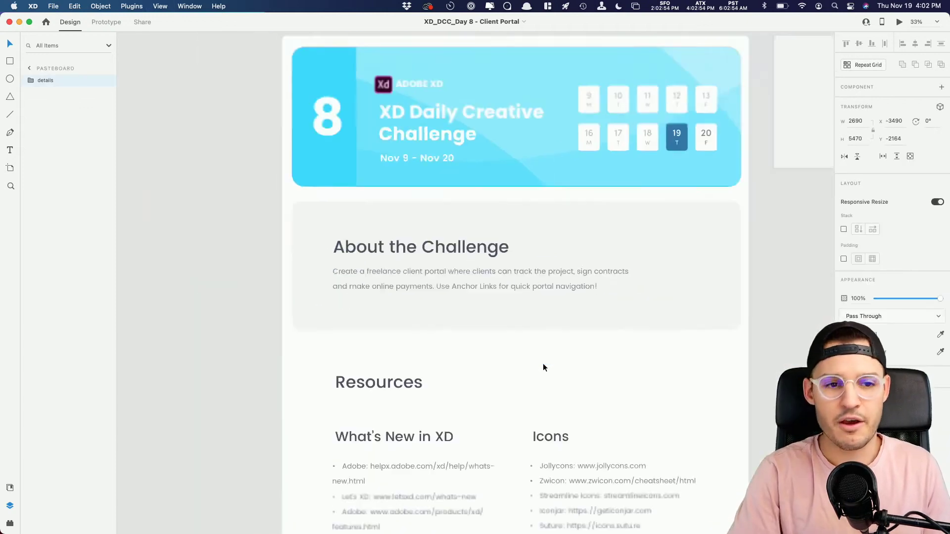
pyautogui.press('super+minus')
pyautogui.hscroll(5, 494, 312)
pyautogui.press('z')
pyautogui.moveTo(426, 153); pyautogui.dragTo(596, 226)
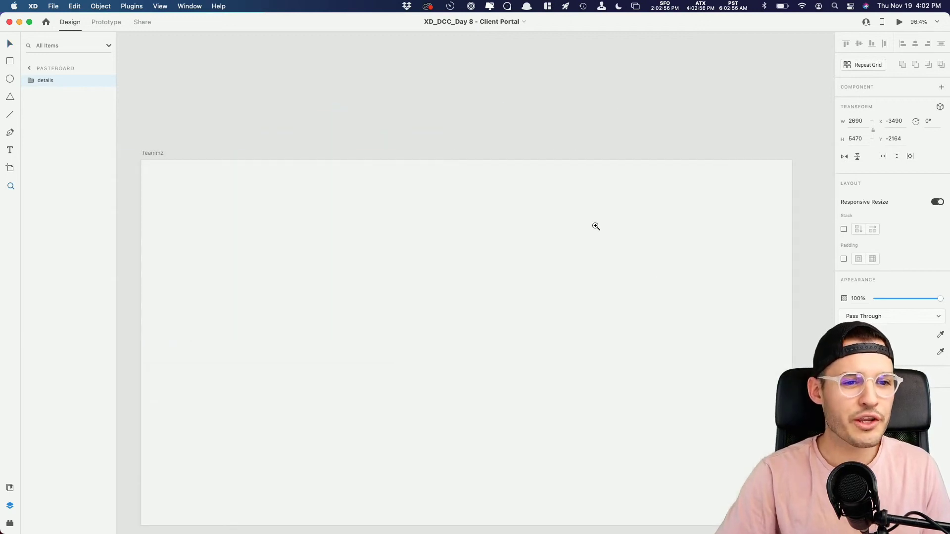
pyautogui.scroll(-5, 614, 277)
pyautogui.scroll(2, 610, 257)
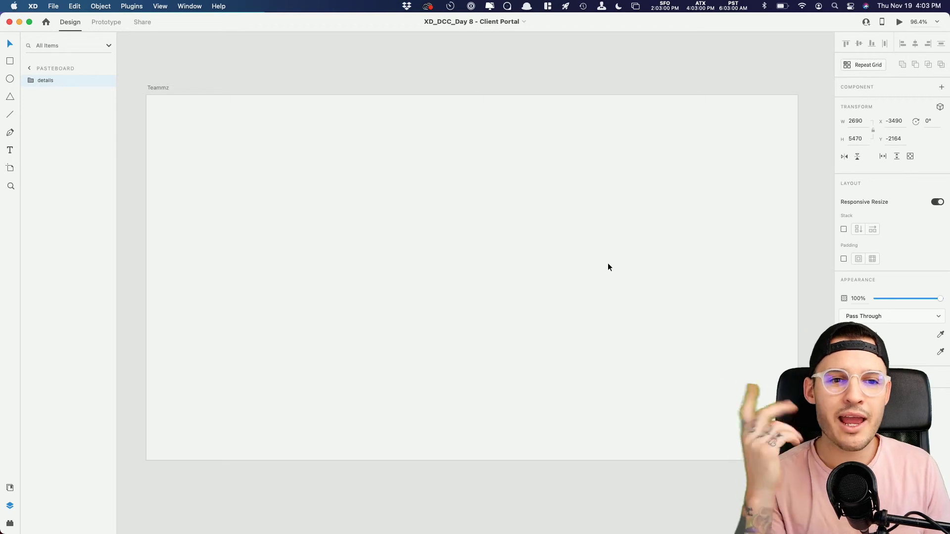
pyautogui.click(158, 88)
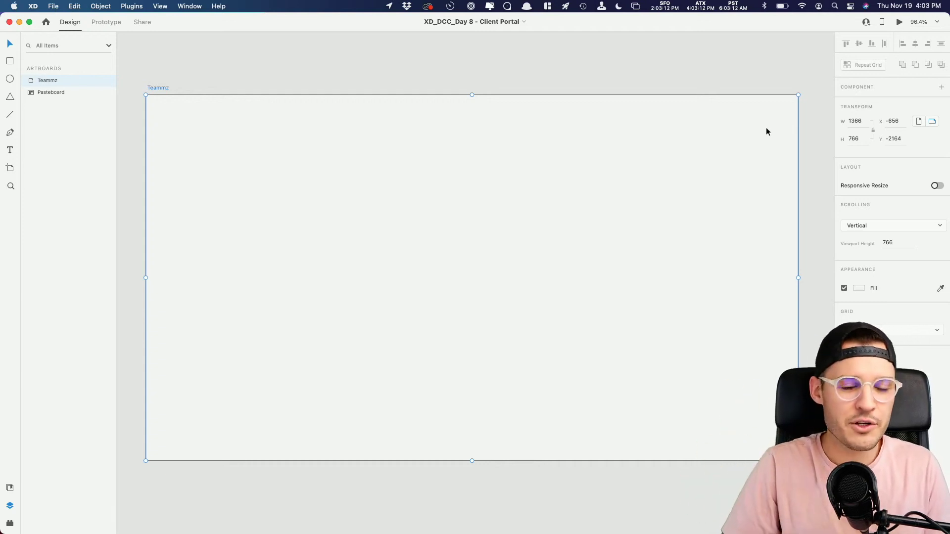
pyautogui.press('super+minus')
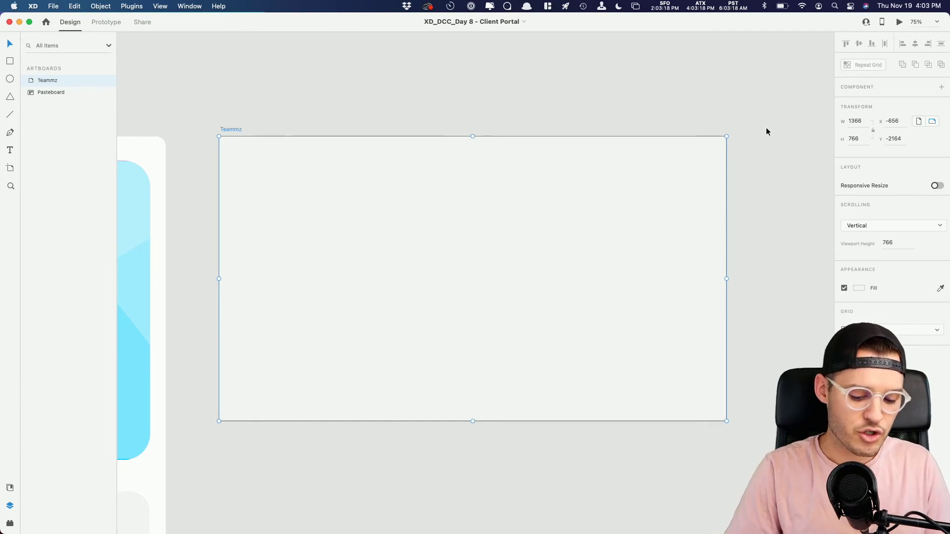
pyautogui.press('super+shift+apostrophe')
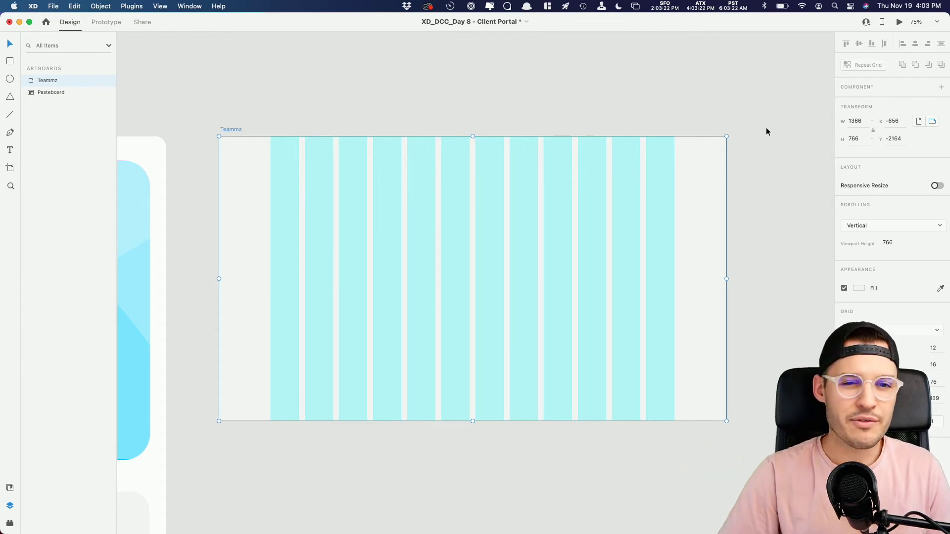
# Toggle the Teammz artboard's column grid off and back on with nothing selected.
pyautogui.click(767, 128)
pyautogui.moveTo(767, 128); pyautogui.dragTo(776, 147)
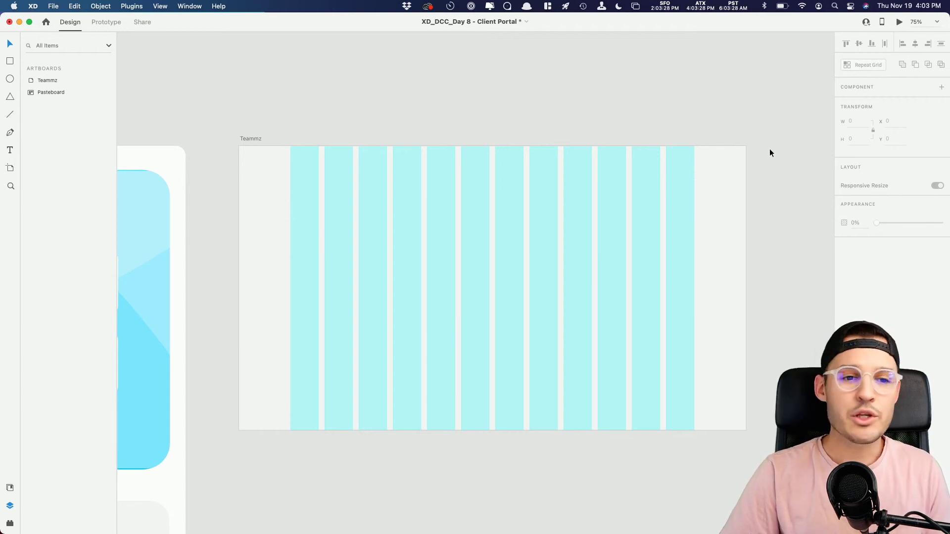
pyautogui.press('super+shift+apostrophe')
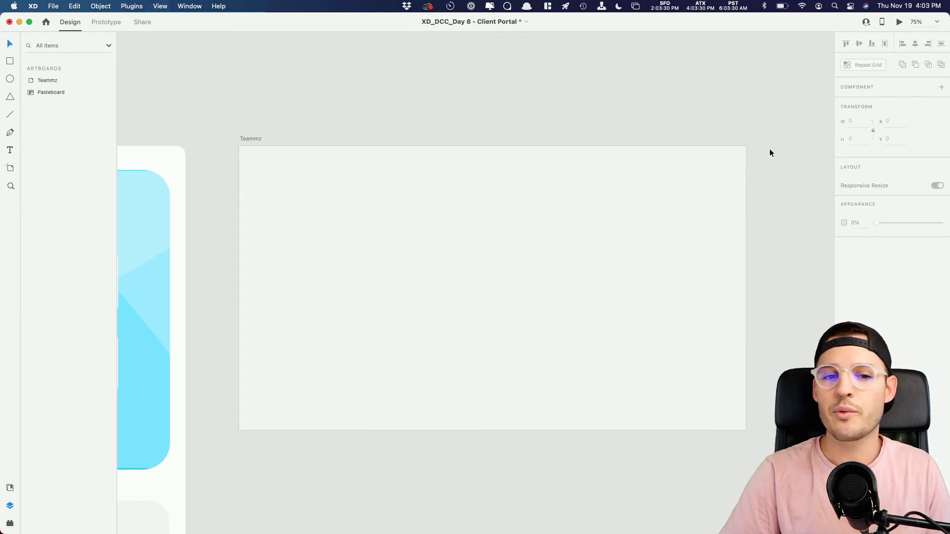
pyautogui.press('super+shift+apostrophe')
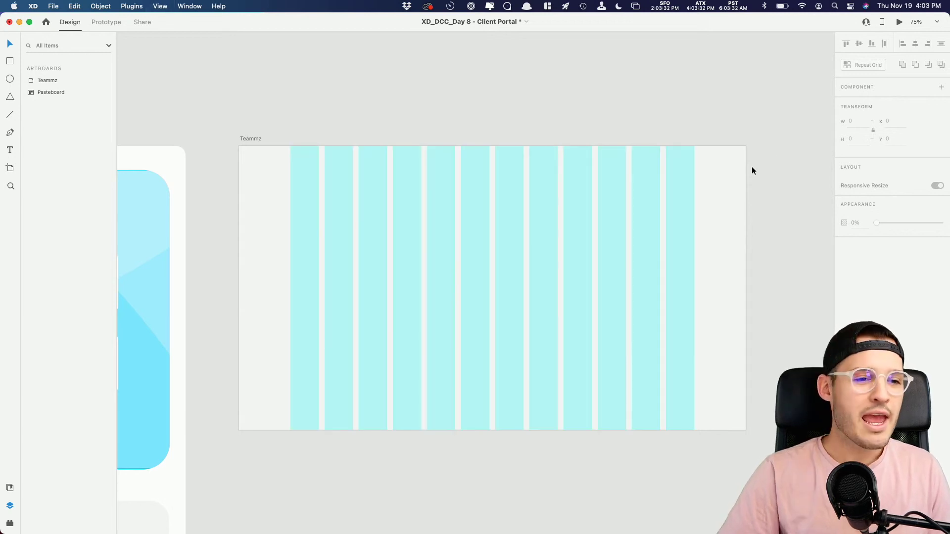
# Draw a full-width header rectangle of 1366 by 238 across the top of the Teammz artboard and fill it with #000000.
pyautogui.press('r')
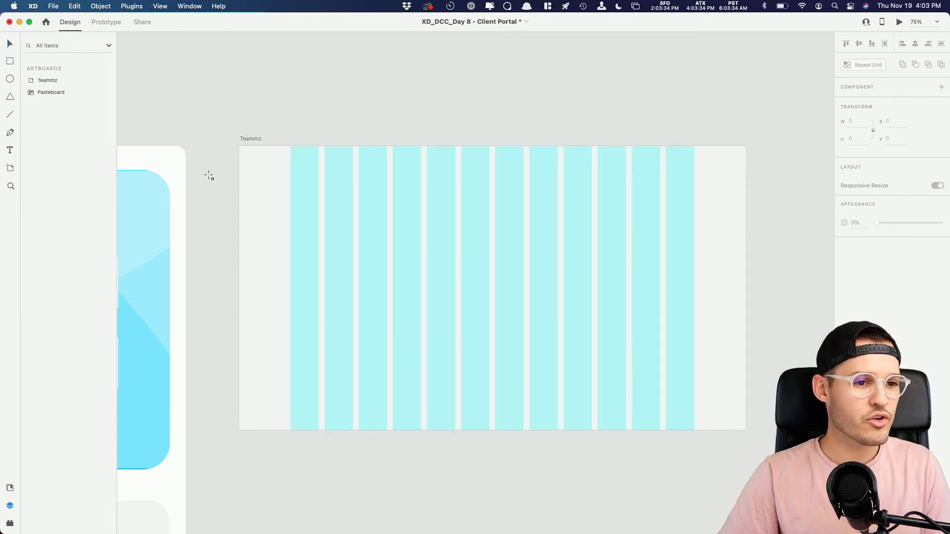
pyautogui.moveTo(239, 146); pyautogui.dragTo(746, 235)
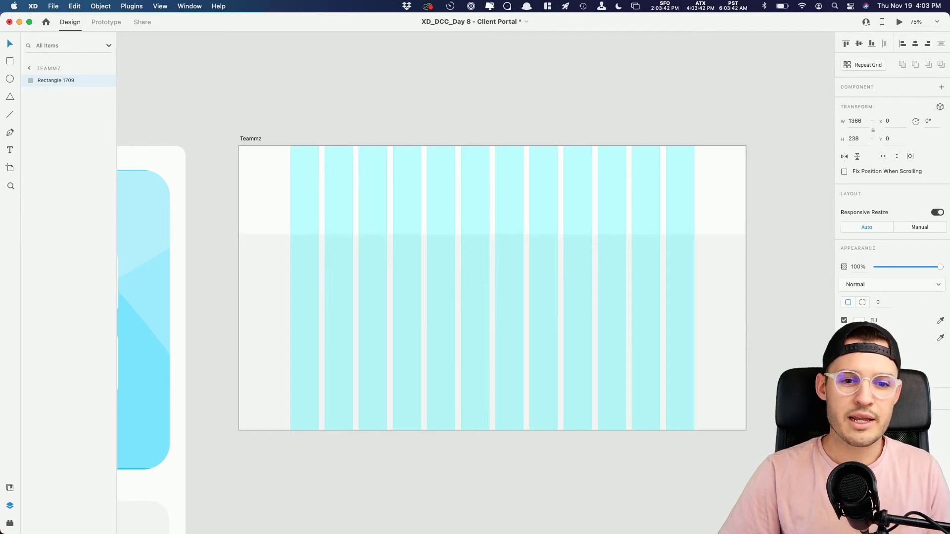
pyautogui.click(859, 321)
pyautogui.moveTo(777, 317); pyautogui.dragTo(694, 424)
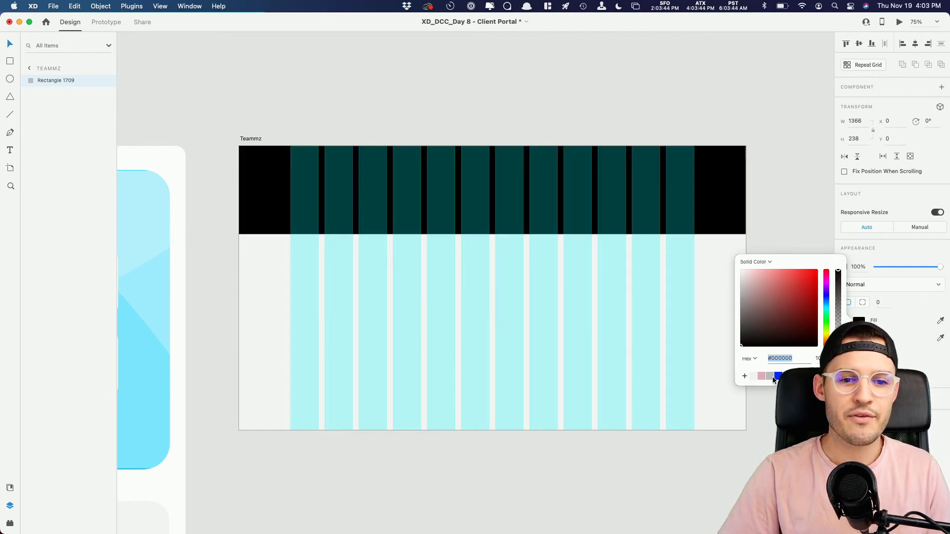
pyautogui.click(735, 434)
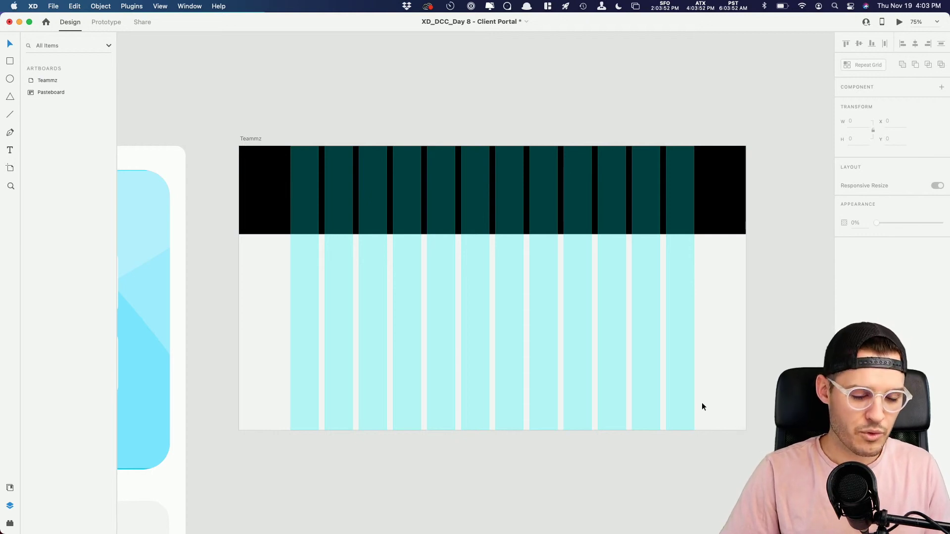
# Draw a 76 by 38 logo placeholder rectangle in the header's first grid column and nudge it down to Y 47.
pyautogui.scroll(5, 702, 407)
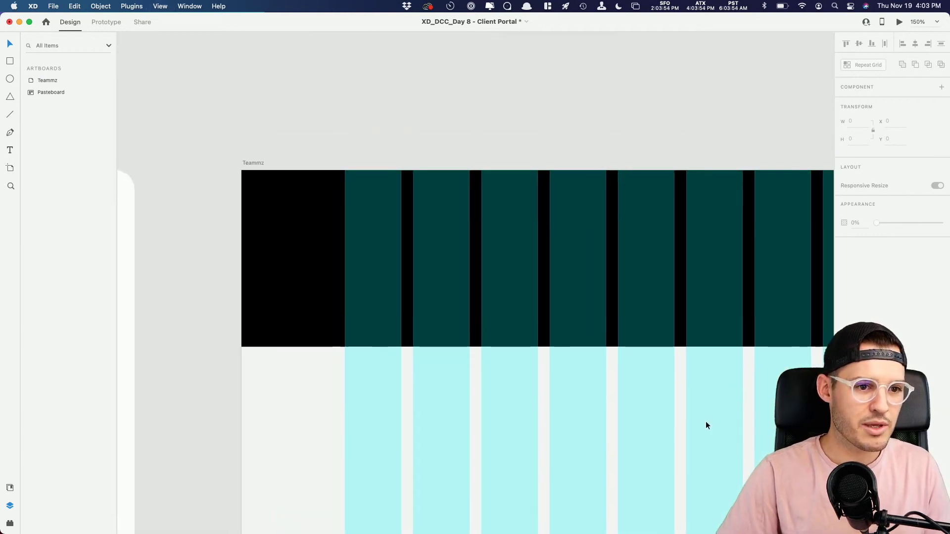
pyautogui.press('e')
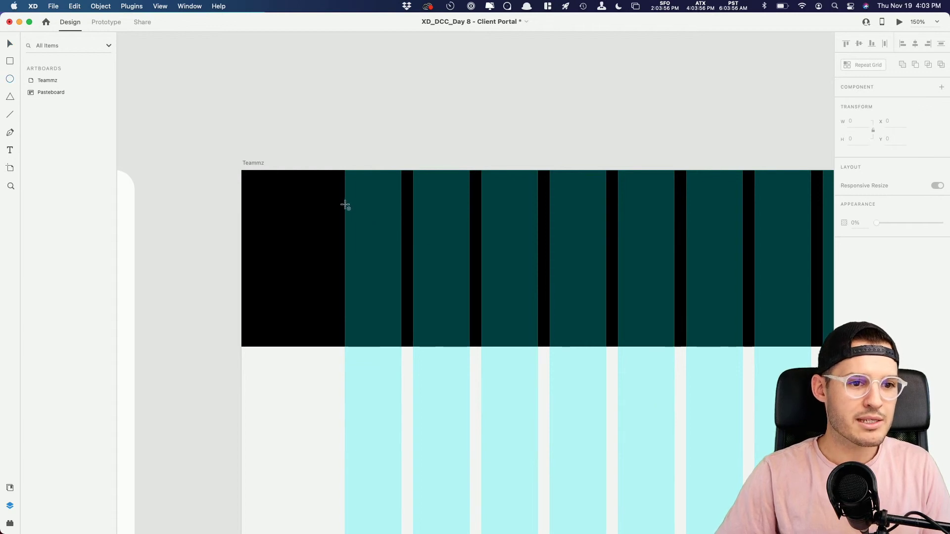
pyautogui.press('r')
pyautogui.moveTo(345, 205); pyautogui.dragTo(401, 231)
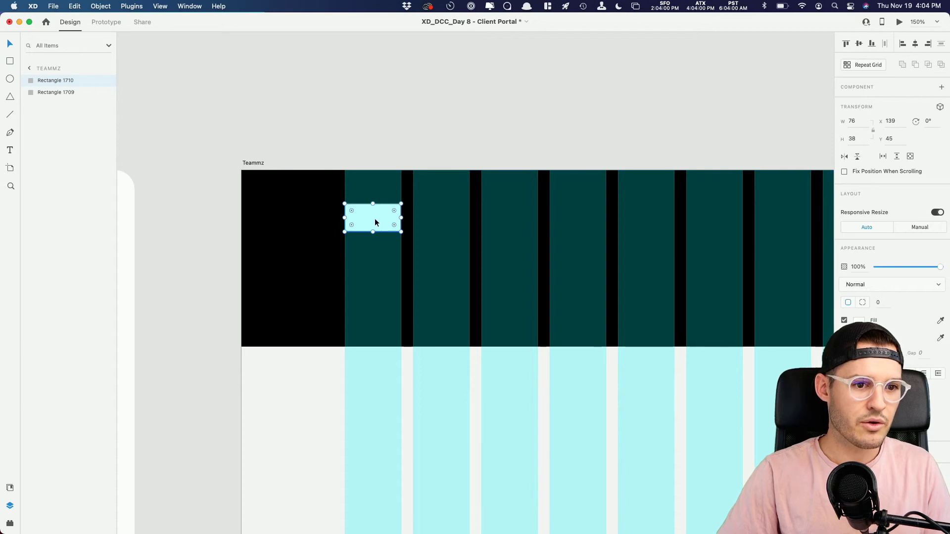
pyautogui.press('Down')
pyautogui.press('Down')
# Preview the header without the column grid and turn the grid back on.
pyautogui.press('super+shift+apostrophe')
pyautogui.press('super+minus')
pyautogui.press('super+minus')
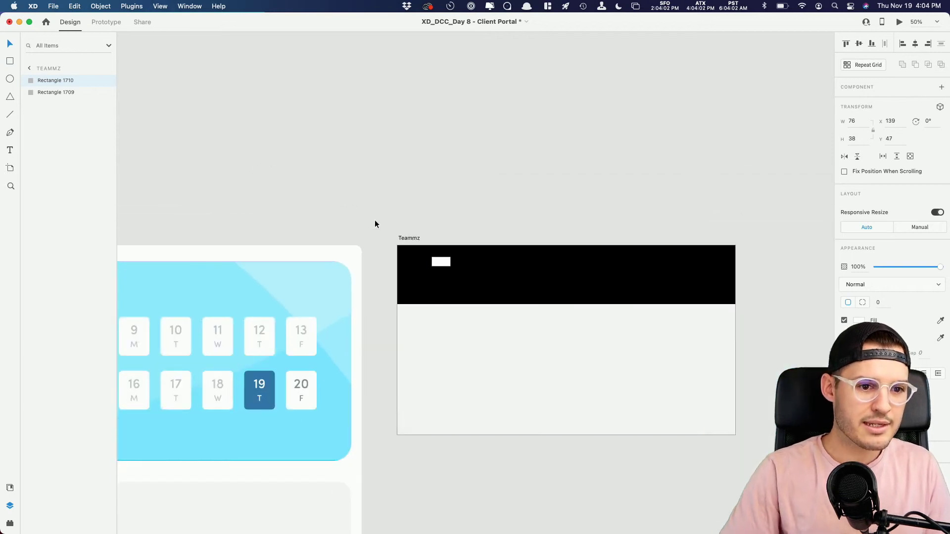
pyautogui.press('super+shift+apostrophe')
pyautogui.hscroll(3, 531, 406)
pyautogui.scroll(-2, 531, 406)
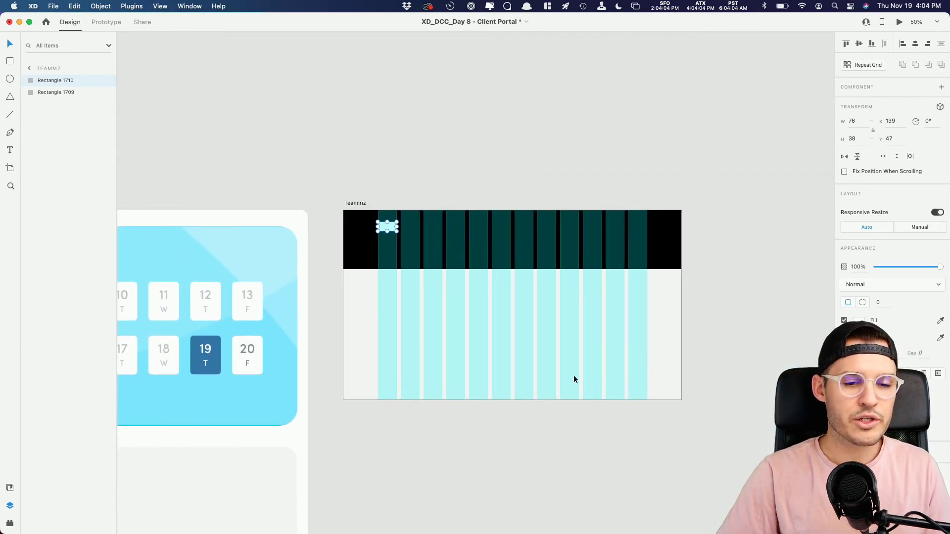
# Fill the black header rectangle with the photo-boards JPG from the desktop.
pyautogui.moveTo(949, 198); pyautogui.dragTo(886, 198)
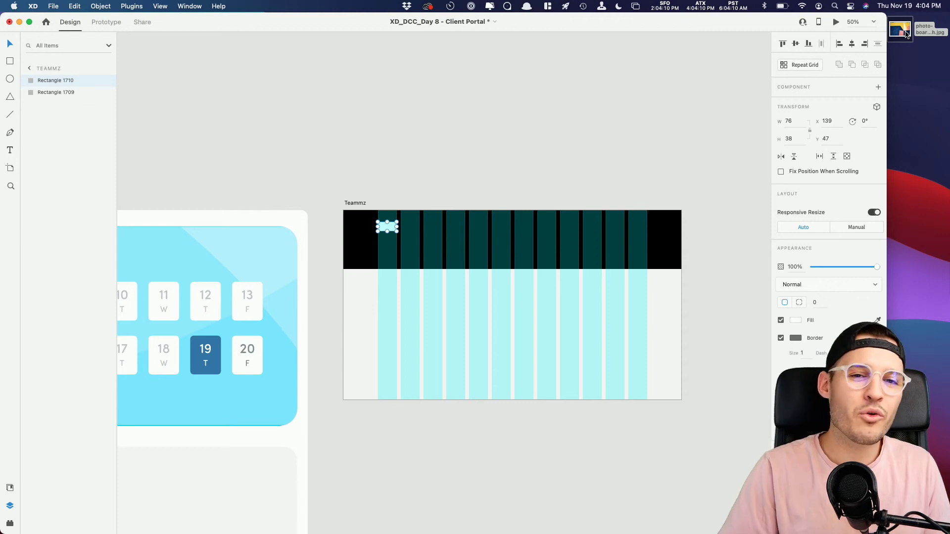
pyautogui.moveTo(906, 33); pyautogui.dragTo(577, 230)
pyautogui.moveTo(886, 190); pyautogui.dragTo(948, 197)
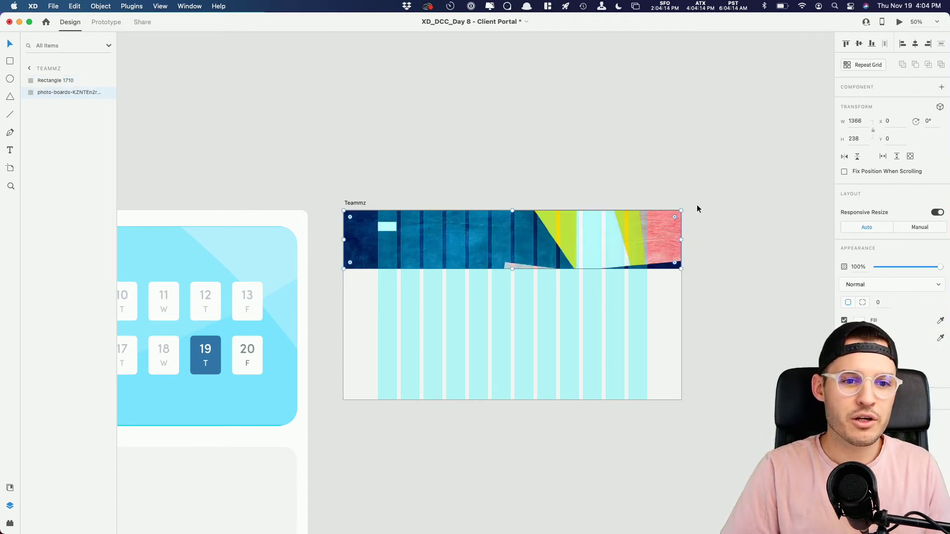
# Hide the column grid on the Teammz artboard with the header and artboard in full view.
pyautogui.click(712, 195)
pyautogui.scroll(5, 356, 297)
pyautogui.moveTo(356, 297); pyautogui.dragTo(422, 246)
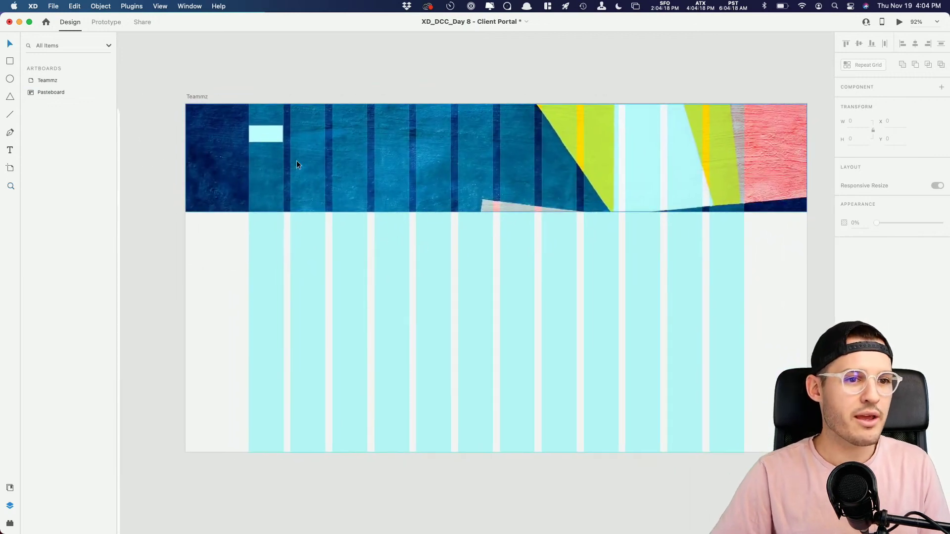
pyautogui.press('super+shift+apostrophe')
pyautogui.hscroll(3, 297, 237)
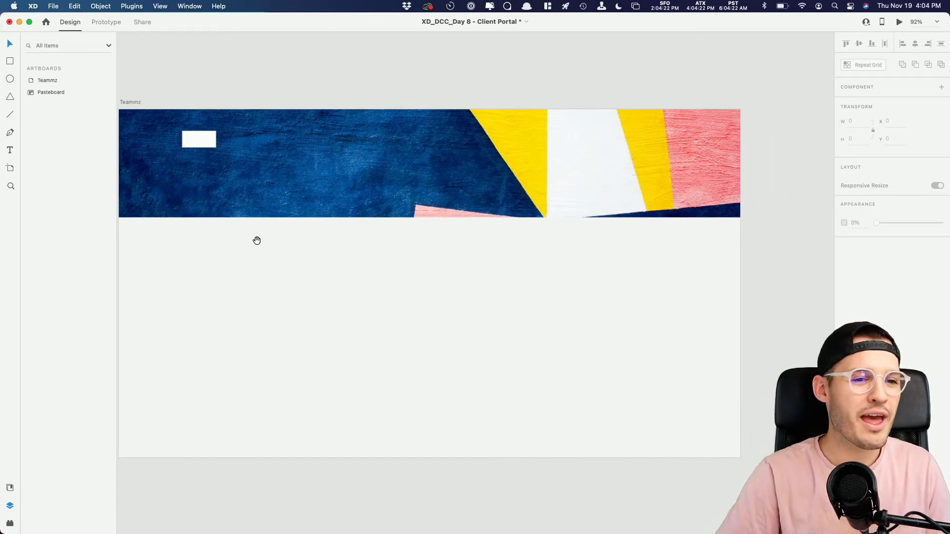
pyautogui.moveTo(256, 238); pyautogui.dragTo(313, 273)
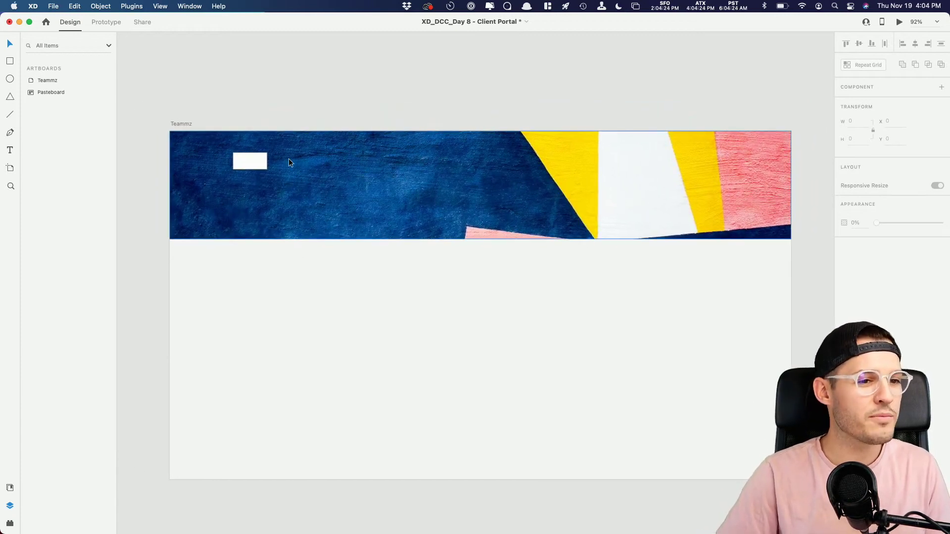
# Paste two copies of the header image in place on the Teammz artboard.
pyautogui.click(309, 196)
pyautogui.press('super+v')
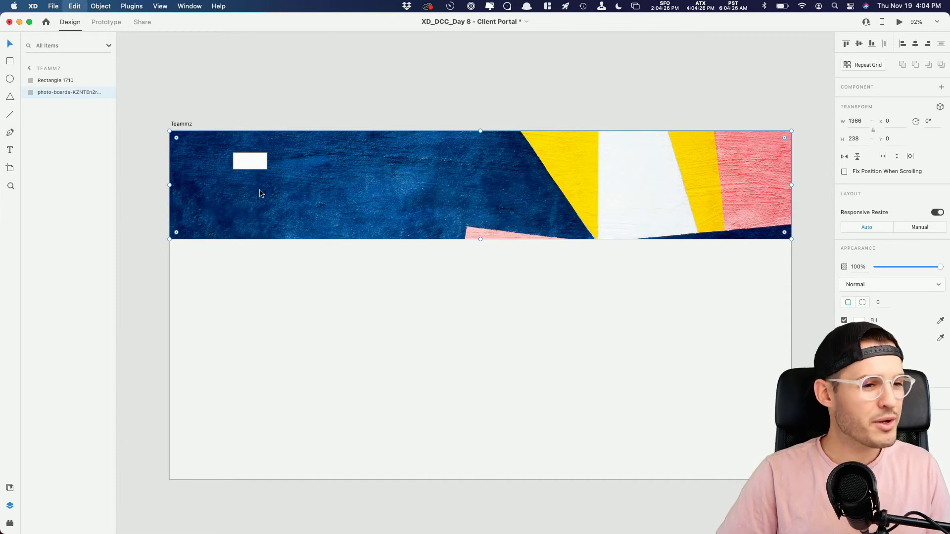
pyautogui.press('super+v')
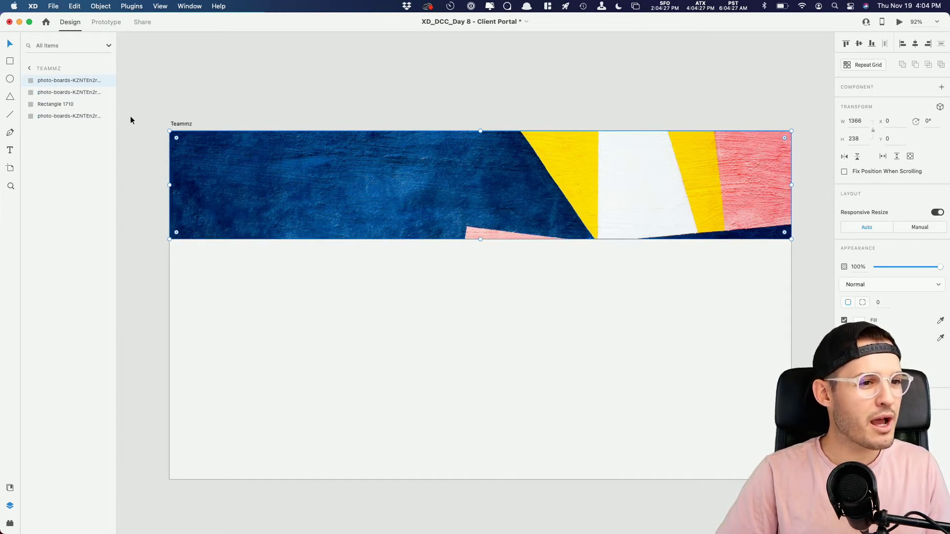
# Move the two upper header image copies beneath the small white rectangle and fill the topmost copy with black #000000.
pyautogui.keyDown('shift'); pyautogui.click(70, 93); pyautogui.keyUp('shift')
pyautogui.moveTo(65, 96); pyautogui.dragTo(64, 115)
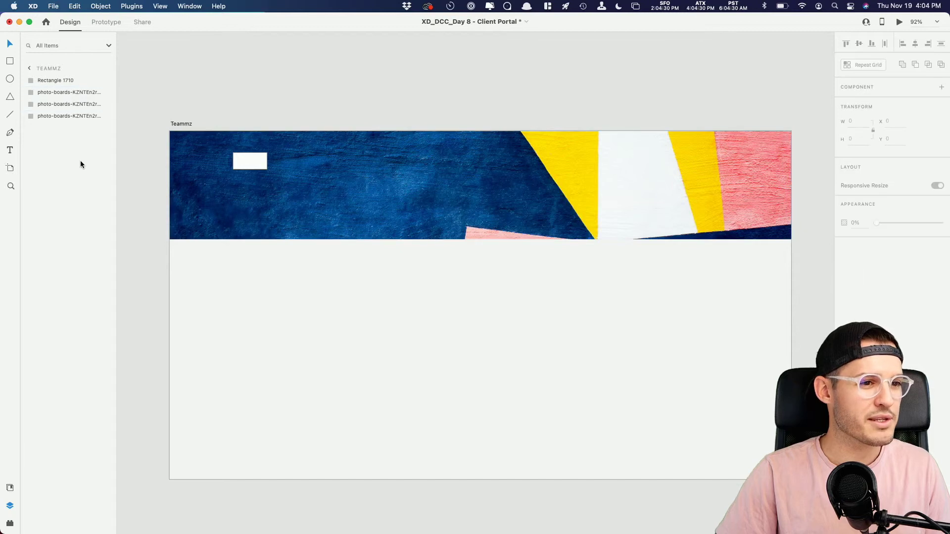
pyautogui.click(75, 92)
pyautogui.click(859, 321)
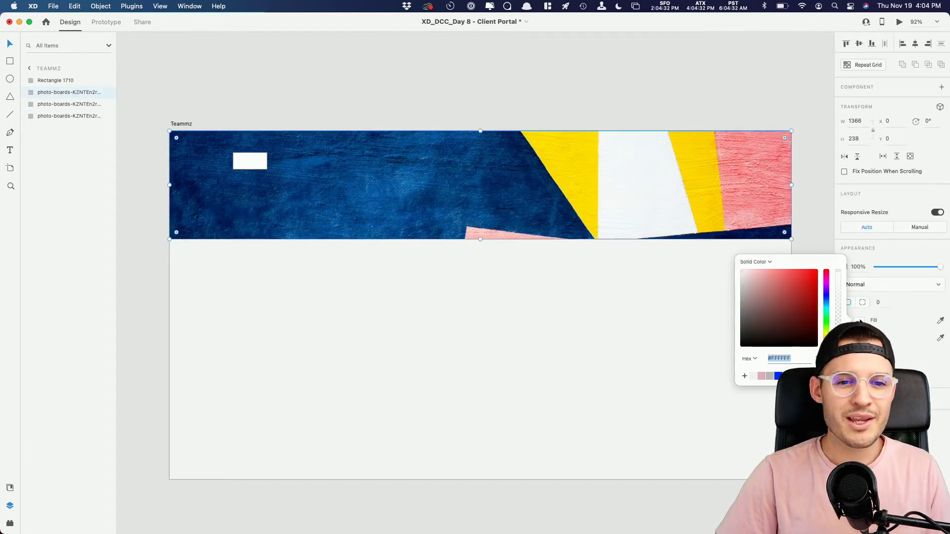
pyautogui.moveTo(784, 342); pyautogui.dragTo(671, 429)
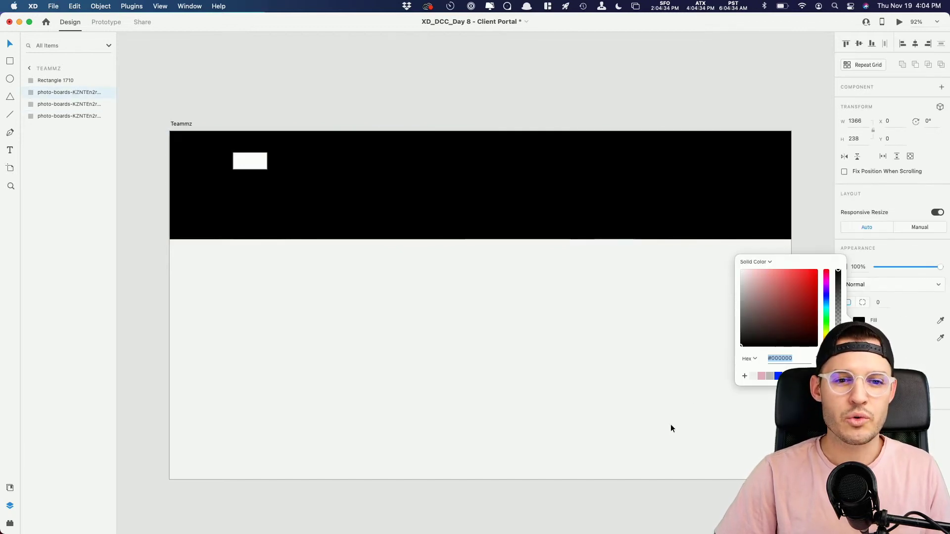
# Hide the two upper header copies and fill the bottom one with solid blue #0027FF.
pyautogui.click(106, 92)
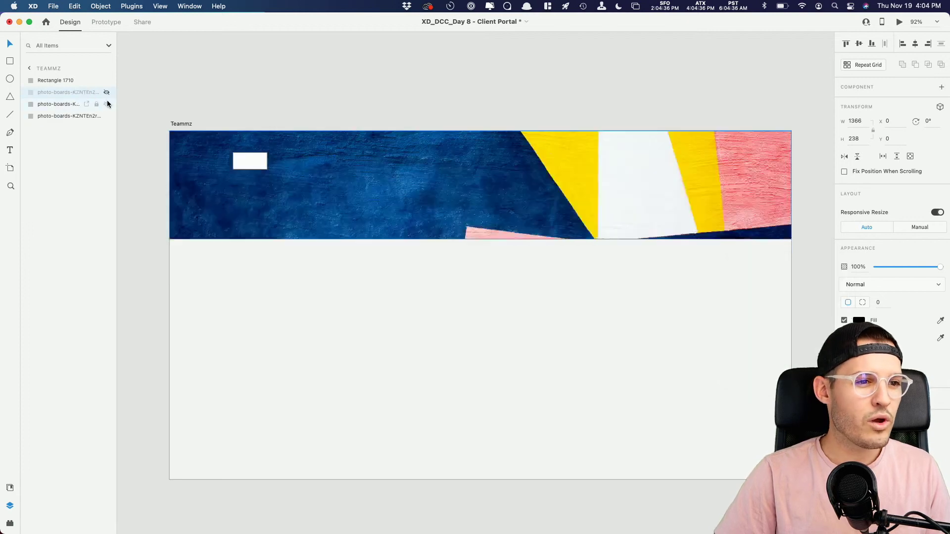
pyautogui.click(107, 104)
pyautogui.click(76, 116)
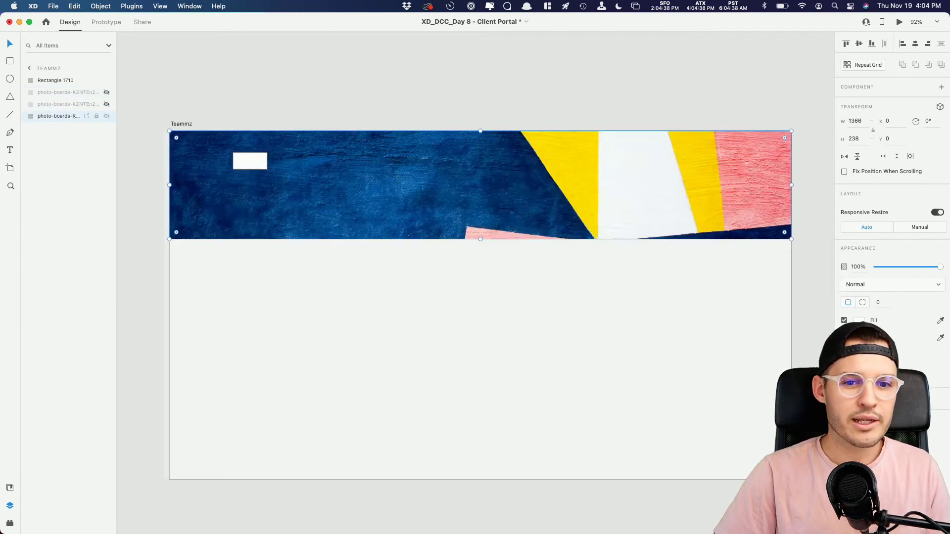
pyautogui.click(860, 320)
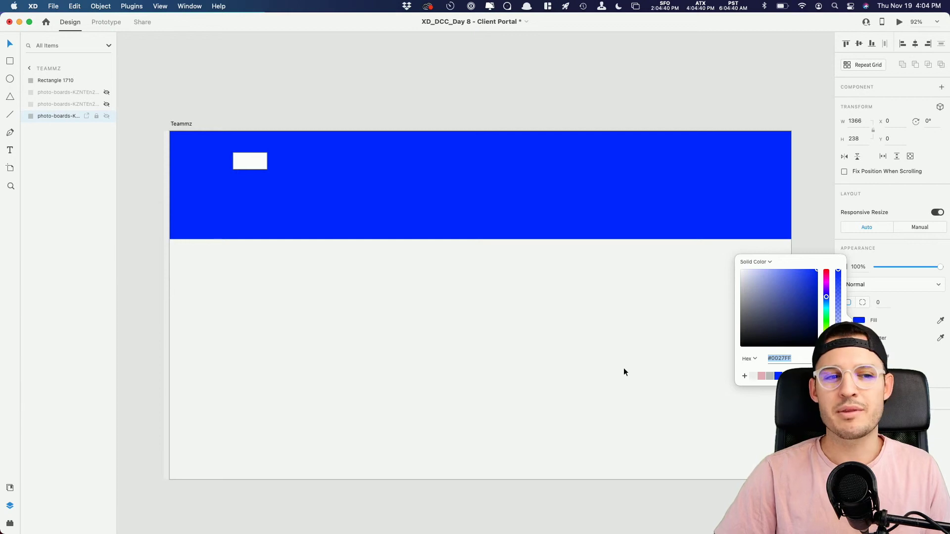
# Show the middle photo copy of the header and set its opacity to 78%.
pyautogui.click(106, 104)
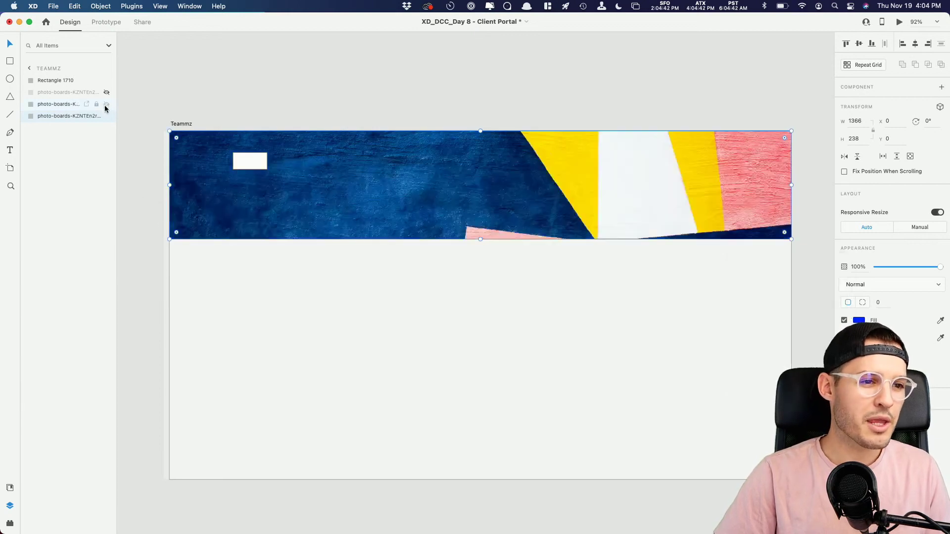
pyautogui.click(81, 105)
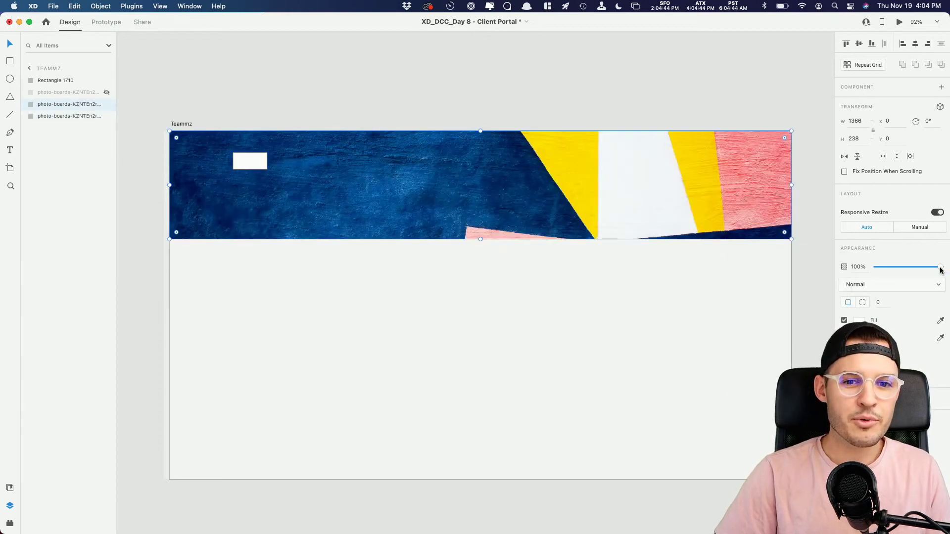
pyautogui.moveTo(940, 270); pyautogui.dragTo(927, 275)
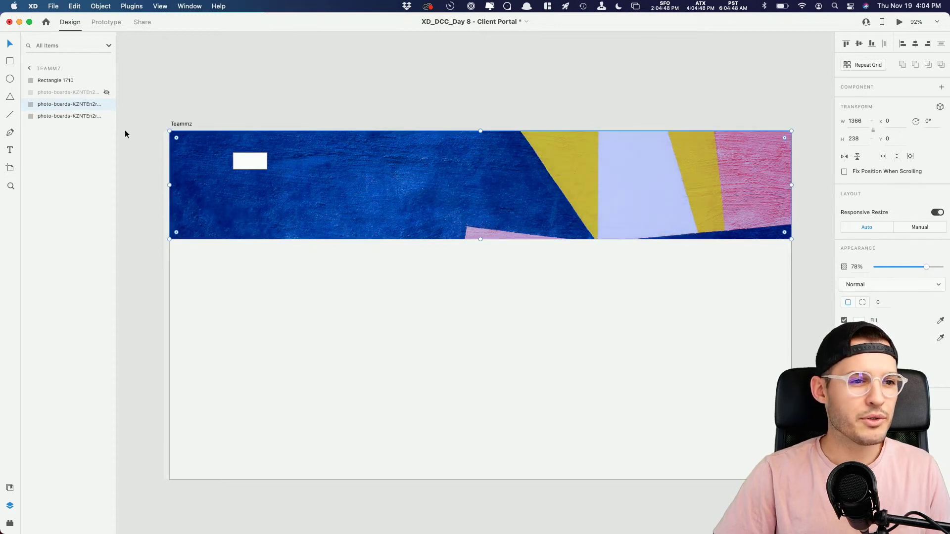
# Show the black header copy, fill it with a linear gradient from transparent at its top to black below, and set its opacity to 34%.
pyautogui.click(107, 92)
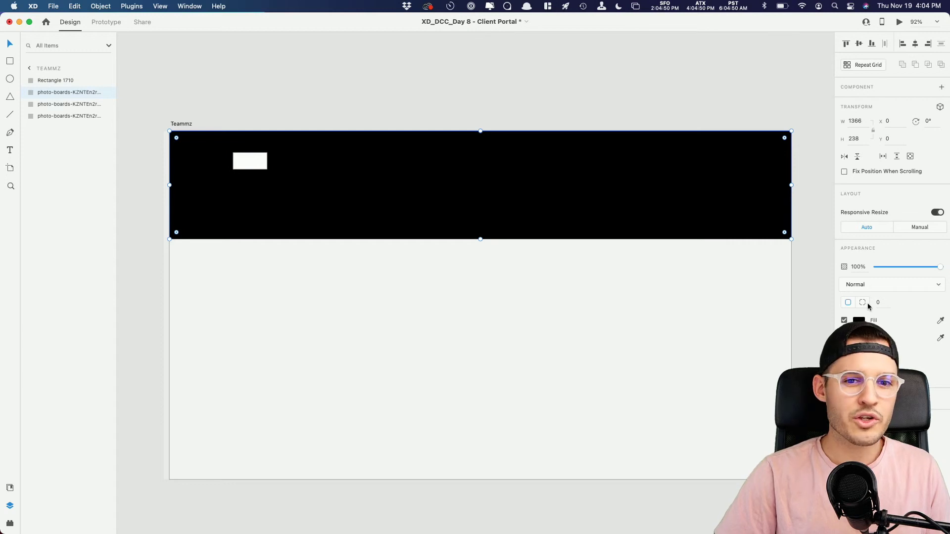
pyautogui.click(859, 321)
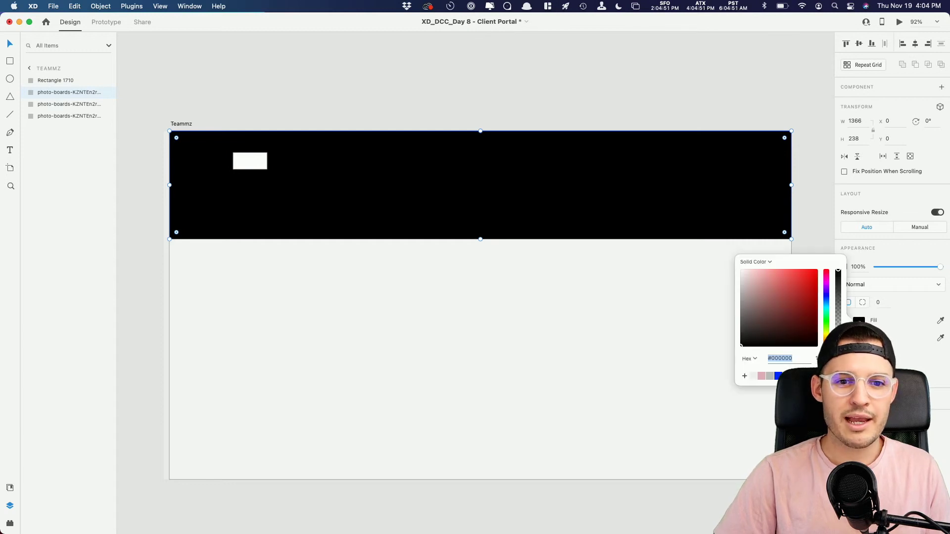
pyautogui.click(772, 267)
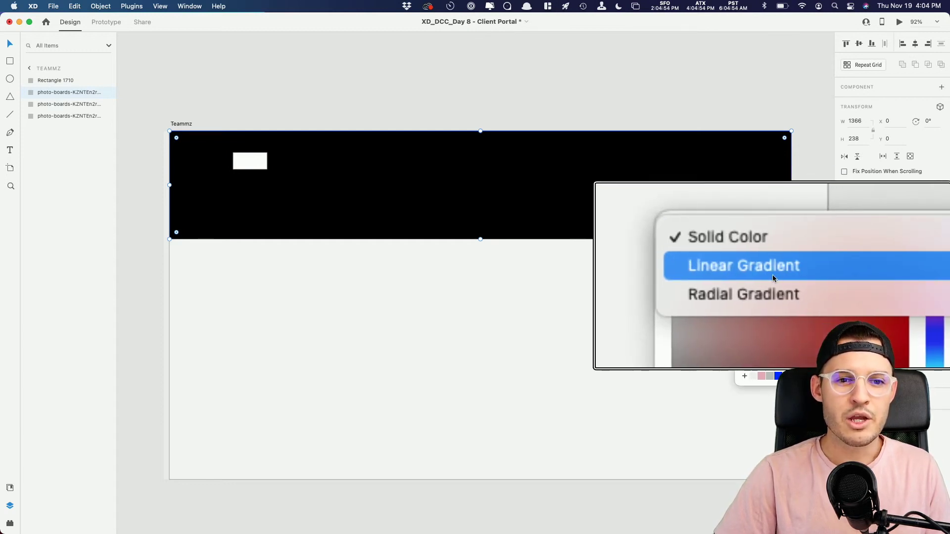
pyautogui.click(773, 272)
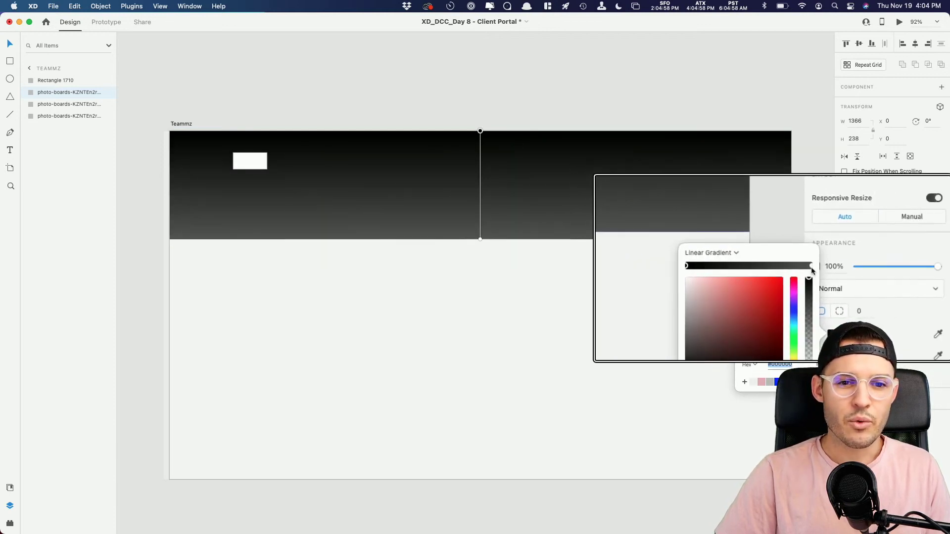
pyautogui.click(735, 330)
pyautogui.moveTo(769, 321); pyautogui.dragTo(719, 378)
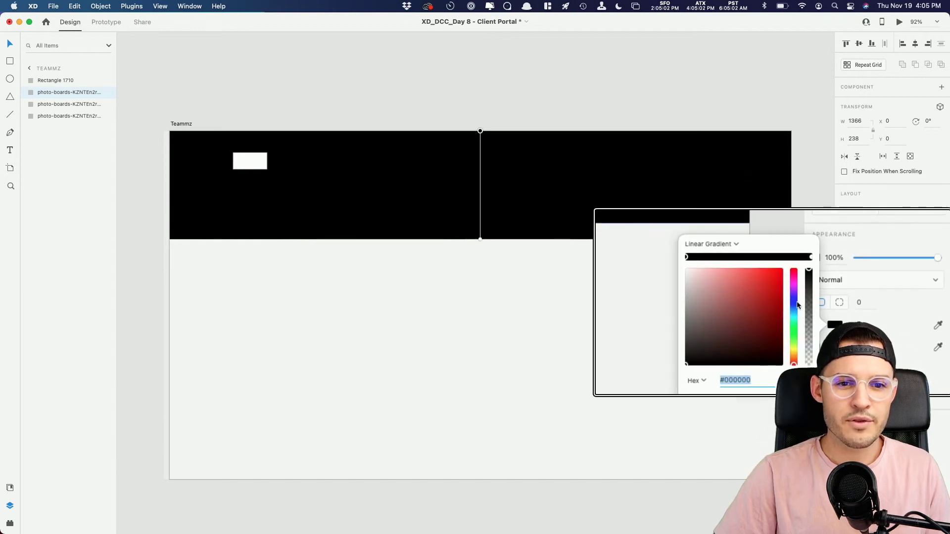
pyautogui.moveTo(864, 279)
pyautogui.mouseDown()
pyautogui.moveTo(865, 300)
pyautogui.moveTo(810, 317)
pyautogui.moveTo(810, 353)
pyautogui.mouseUp()
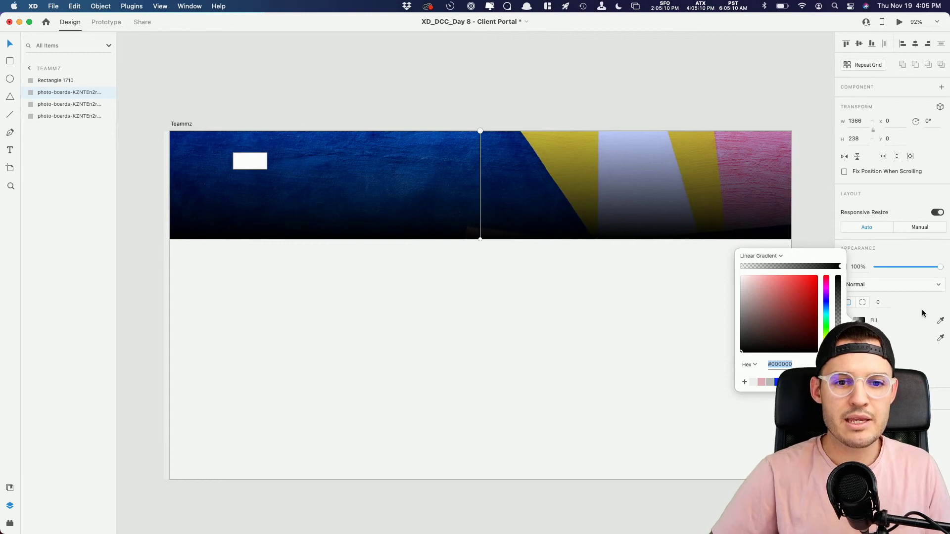
pyautogui.moveTo(942, 269); pyautogui.dragTo(899, 266)
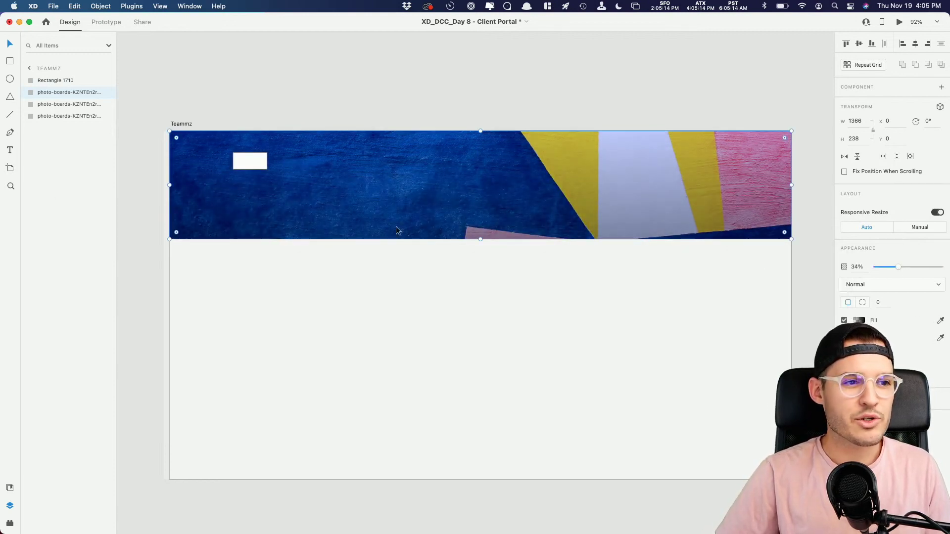
# Group the three stacked header layers and name the group header.
pyautogui.keyDown('shift'); pyautogui.click(76, 117); pyautogui.keyUp('shift')
pyautogui.press('super+g')
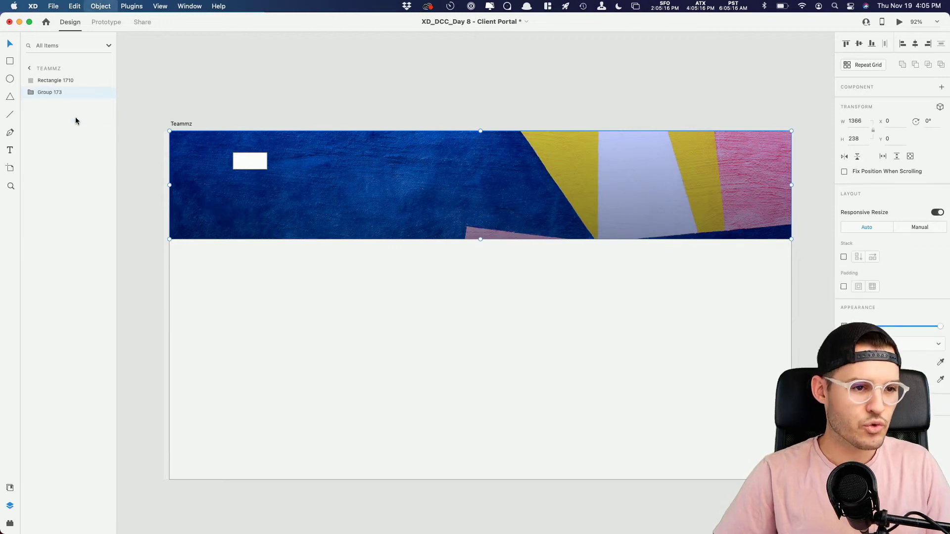
pyautogui.doubleClick(52, 93)
pyautogui.write('head')
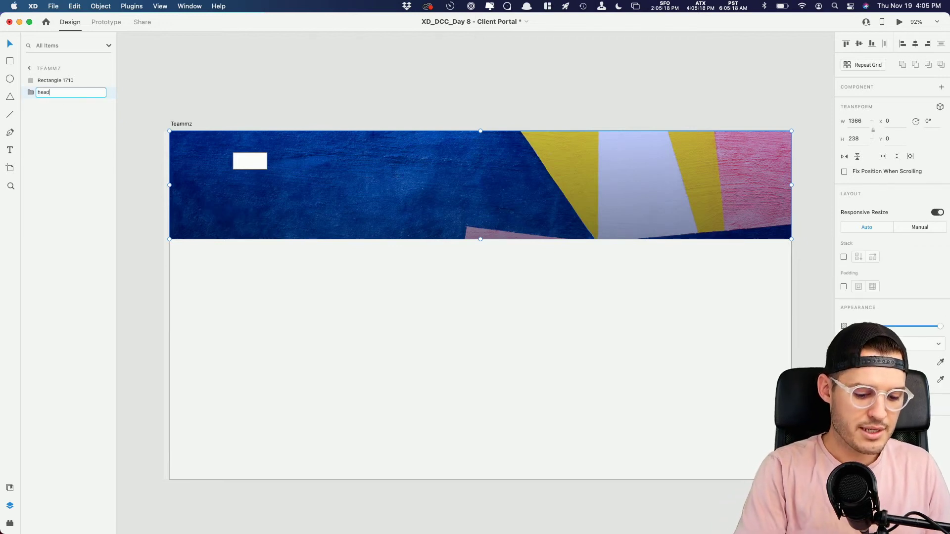
pyautogui.write('er')
pyautogui.press('Return')
pyautogui.click(360, 115)
# Show the column grid and draw a 42 by 42 circle in the header, placed at the right edge of the last column.
pyautogui.scroll(-2, 346, 106)
pyautogui.hscroll(1, 347, 106)
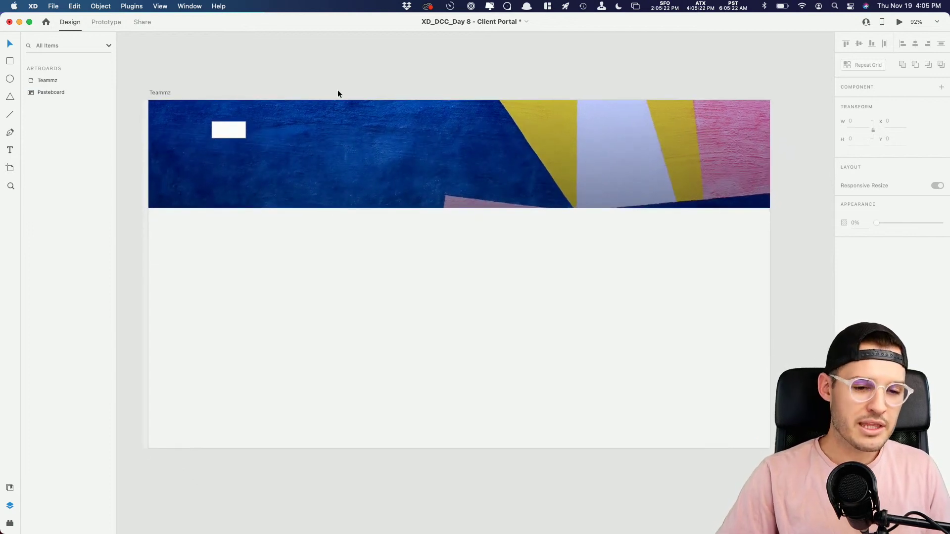
pyautogui.press('super+shift+apostrophe')
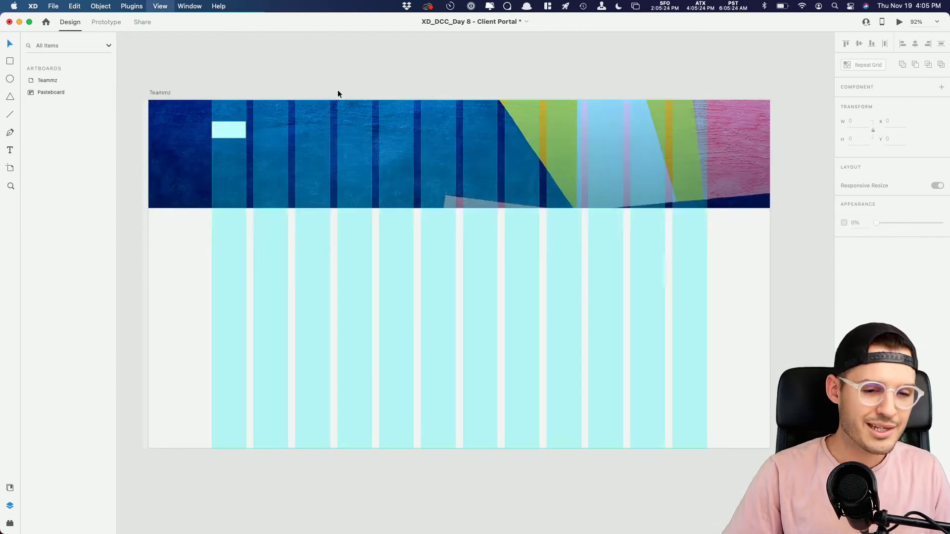
pyautogui.press('e')
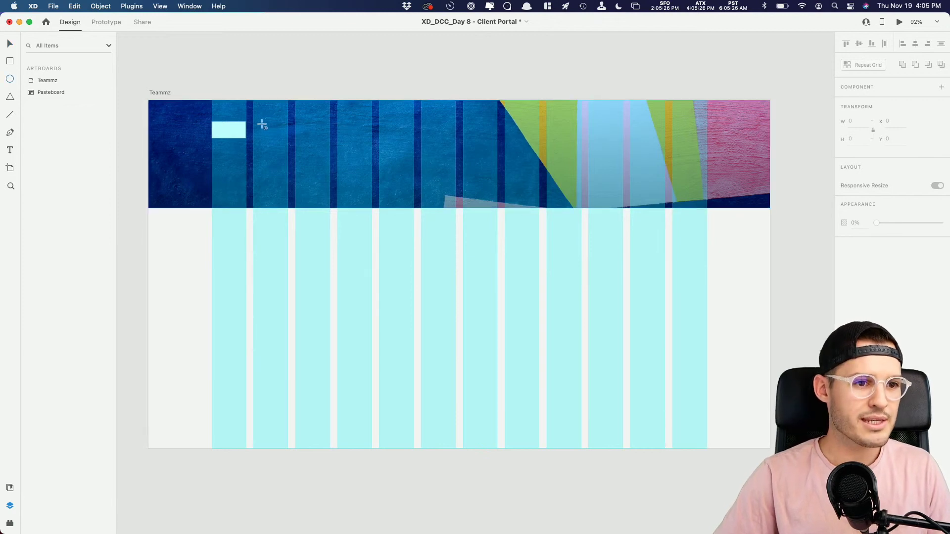
pyautogui.moveTo(260, 121)
pyautogui.mouseDown()
pyautogui.moveTo(281, 142)
pyautogui.moveTo(642, 147)
pyautogui.mouseUp()
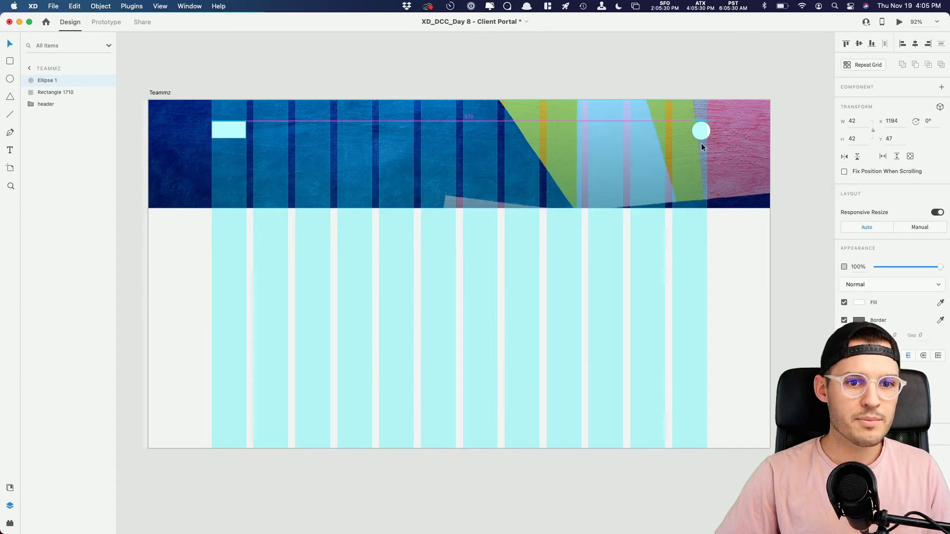
pyautogui.moveTo(702, 143); pyautogui.dragTo(698, 144)
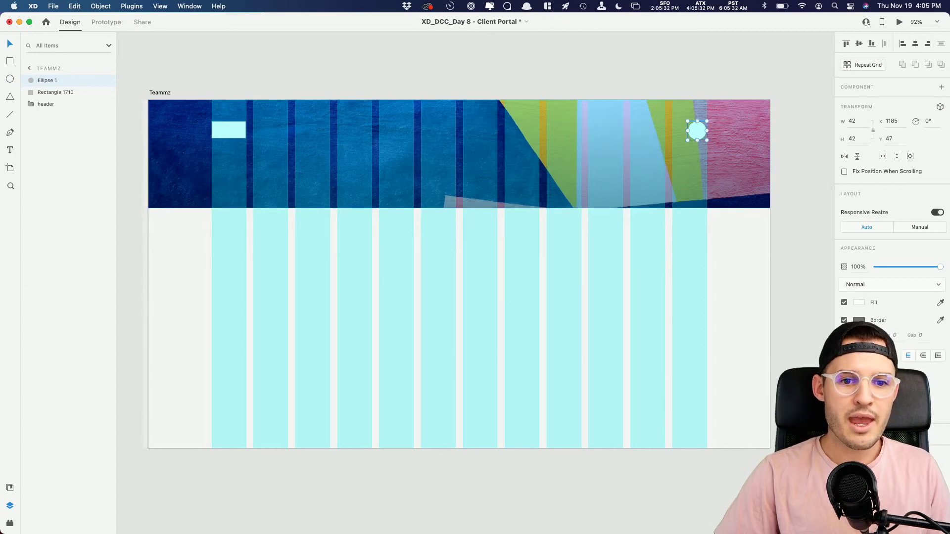
# Give the header circle a white border and fill it with a random avatar from the UI Faces plugin.
pyautogui.click(859, 321)
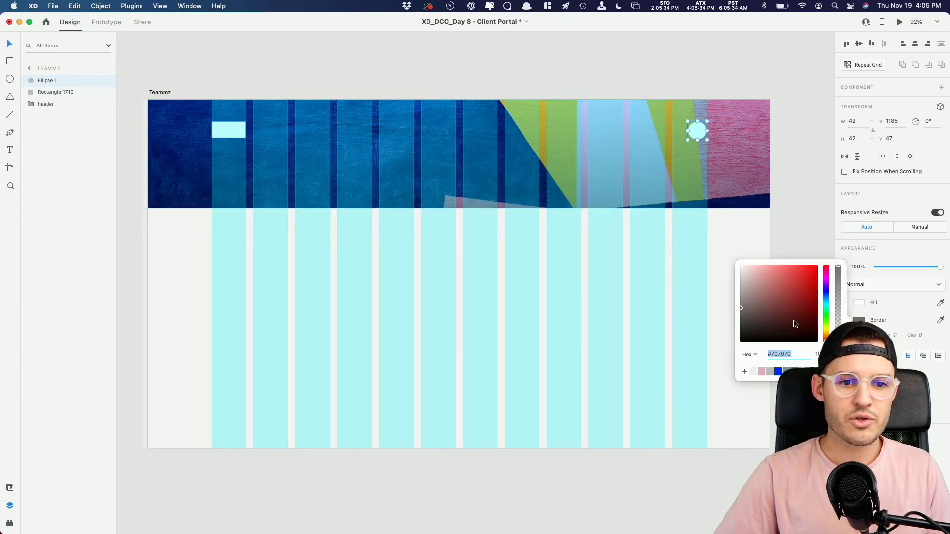
pyautogui.press('Escape')
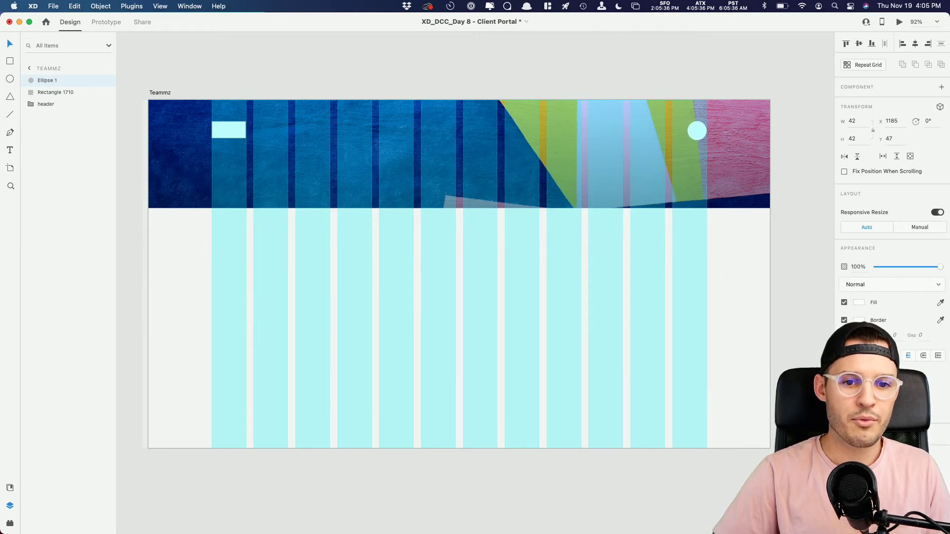
pyautogui.click(10, 523)
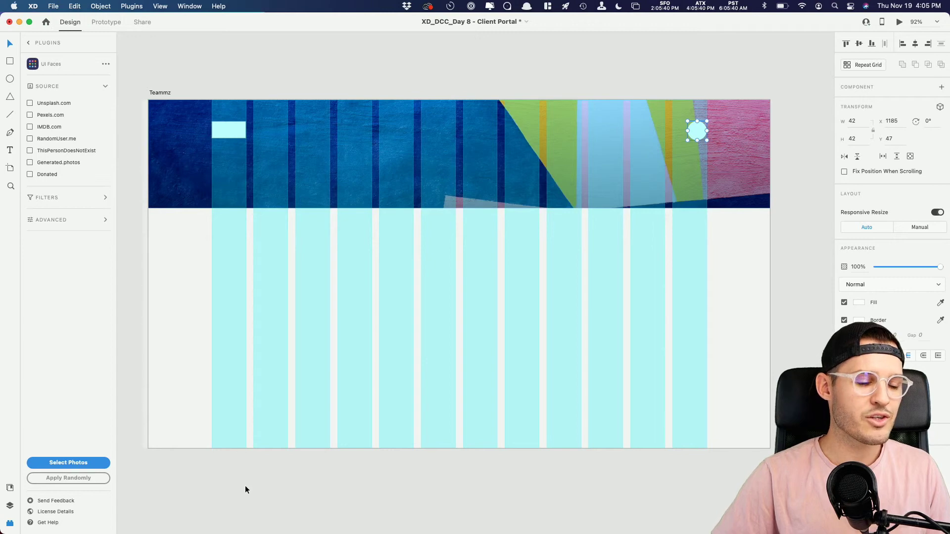
pyautogui.click(81, 479)
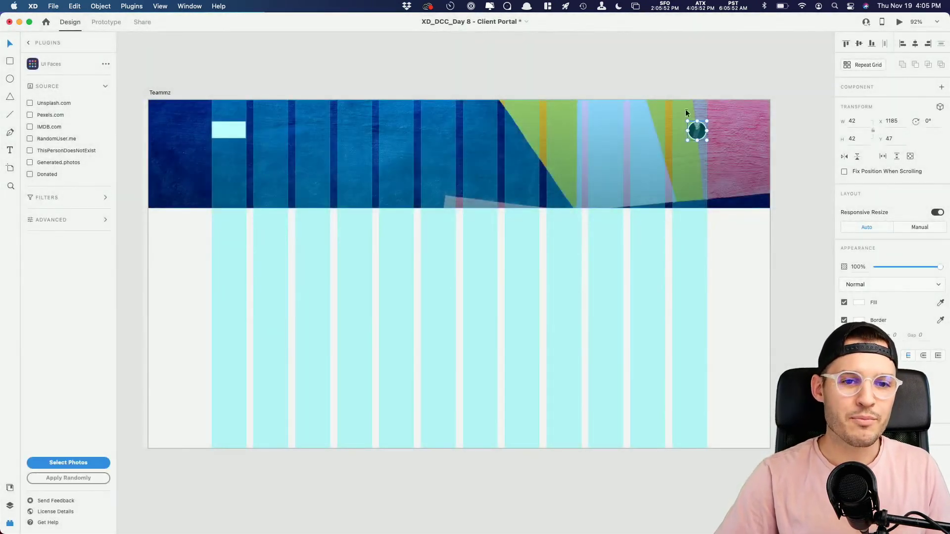
# Draw a rectangle about 476 by 41 in the header beside the avatar and align it vertically with the circle.
pyautogui.click(663, 82)
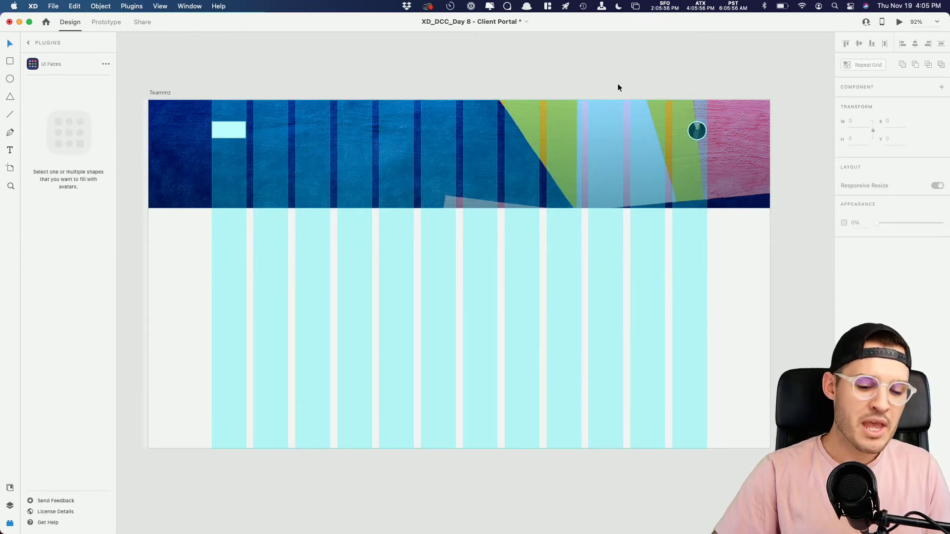
pyautogui.press('super+equal')
pyautogui.moveTo(617, 83); pyautogui.dragTo(443, 236)
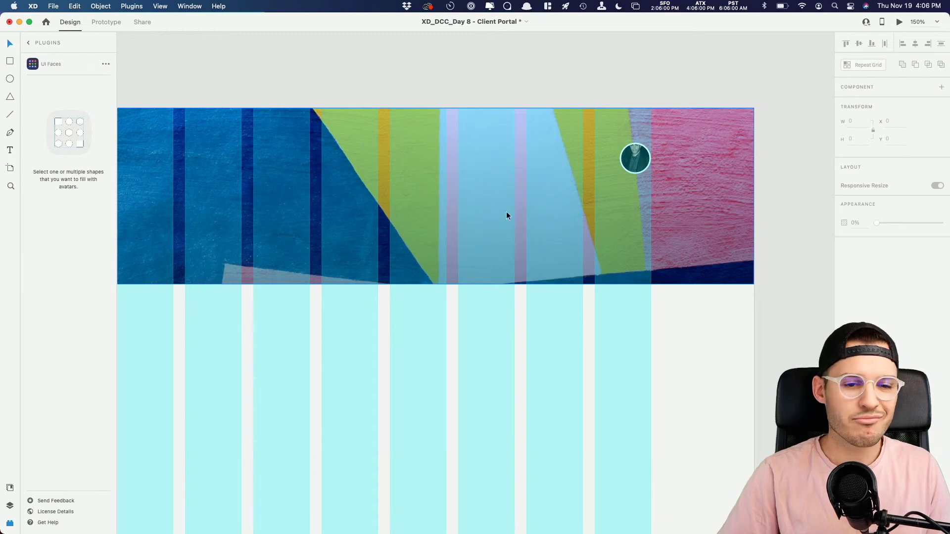
pyautogui.press('r')
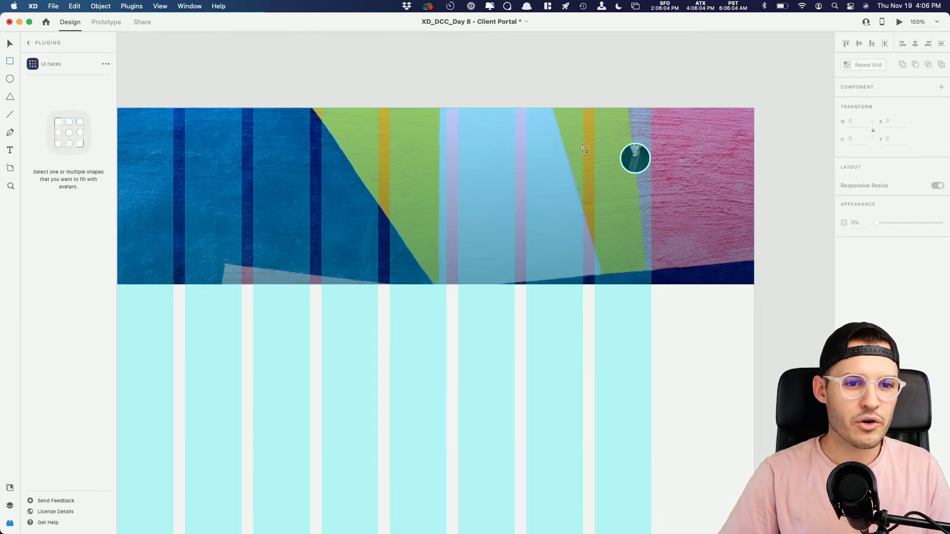
pyautogui.moveTo(584, 146); pyautogui.dragTo(230, 178)
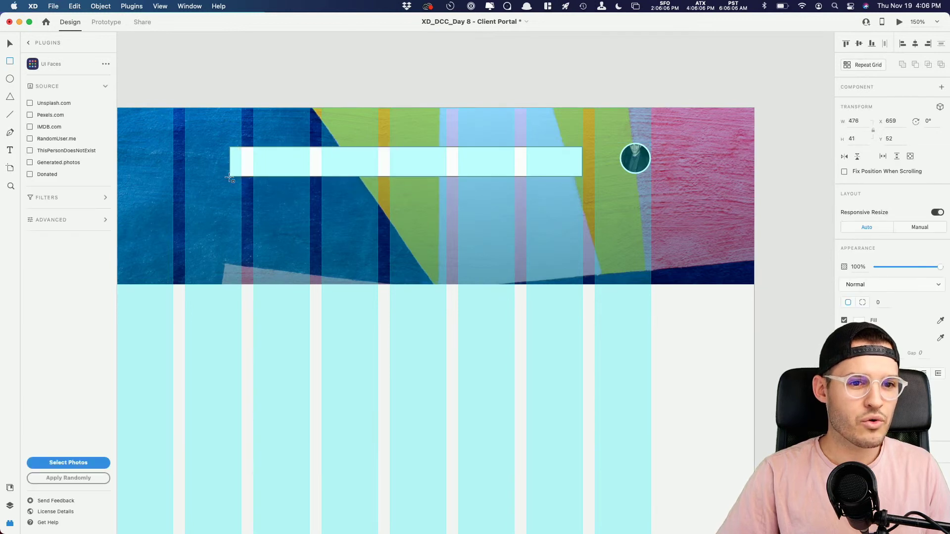
pyautogui.moveTo(325, 168); pyautogui.dragTo(327, 165)
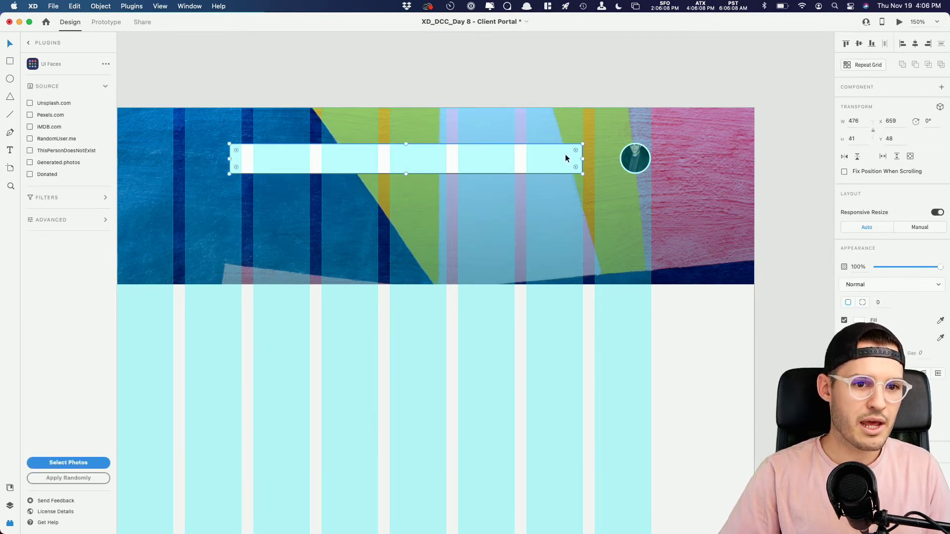
# Round the long header rectangle's corners to radius 6 and shorten it to a width of 444, with its left edge on a column.
pyautogui.moveTo(575, 150); pyautogui.dragTo(575, 151)
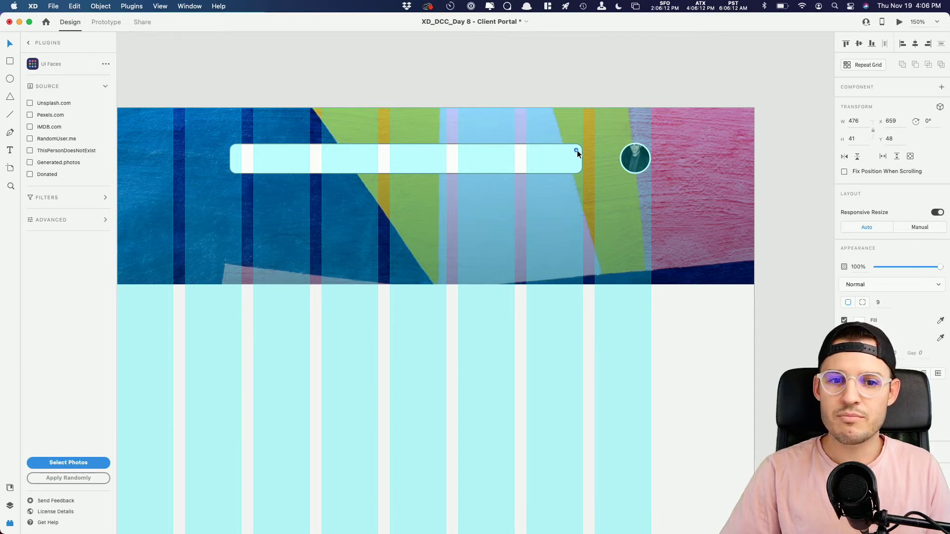
pyautogui.moveTo(577, 150); pyautogui.dragTo(584, 148)
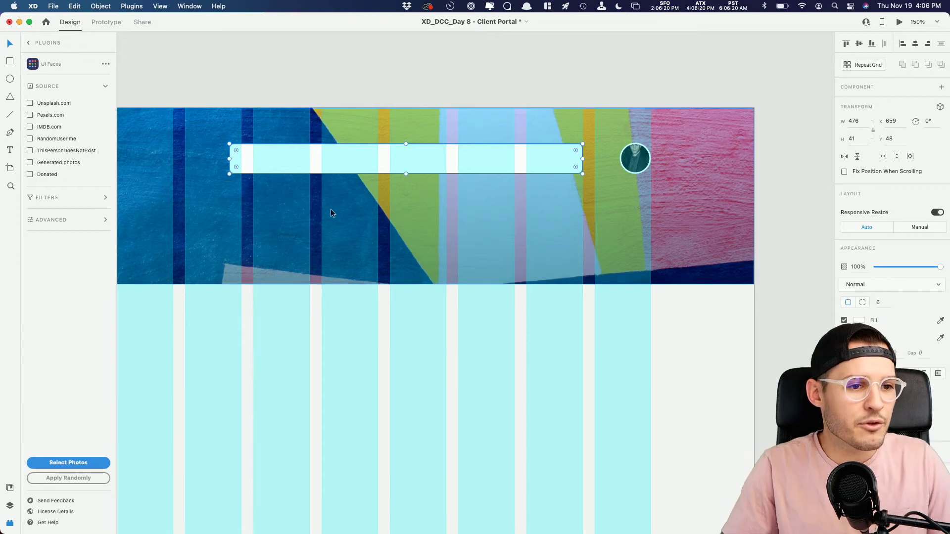
pyautogui.moveTo(230, 159); pyautogui.dragTo(253, 160)
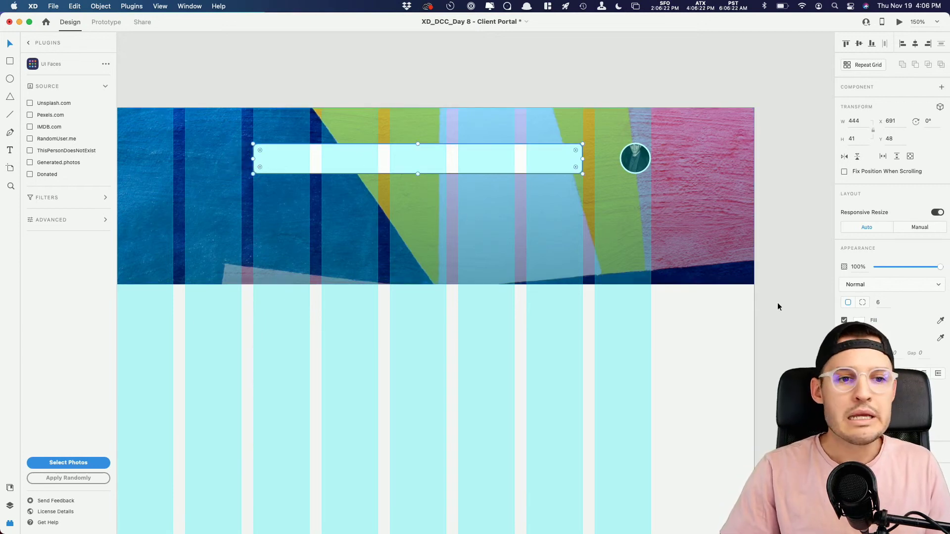
# Fill the long rounded header bar with black (#000000) at 29% fill opacity and hide the column grid.
pyautogui.click(859, 320)
pyautogui.moveTo(811, 329); pyautogui.dragTo(747, 406)
pyautogui.moveTo(838, 291); pyautogui.dragTo(838, 325)
pyautogui.press('super+shift+apostrophe')
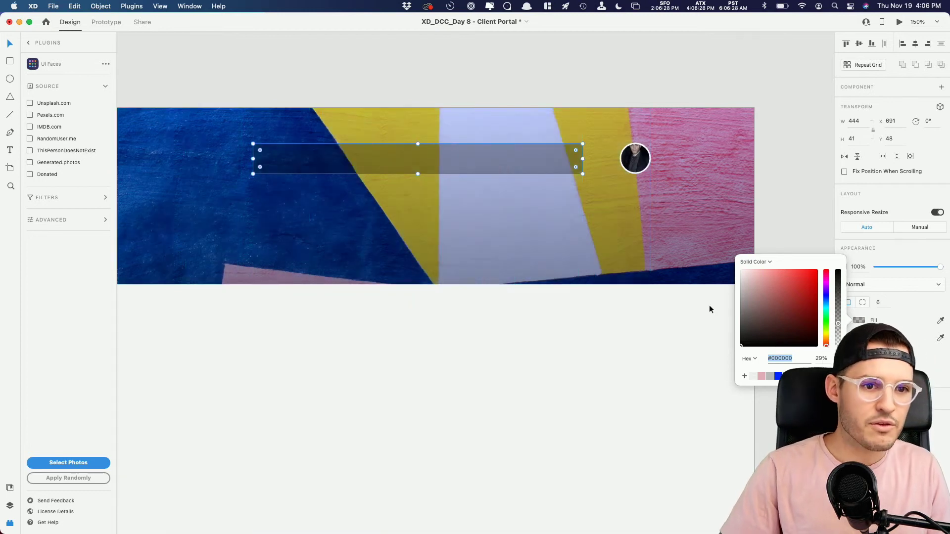
pyautogui.click(592, 330)
# Add the text "Dashboard" in the lower part of the header, below the white logo rectangle.
pyautogui.scroll(-3, 592, 329)
pyautogui.hscroll(-3, 592, 328)
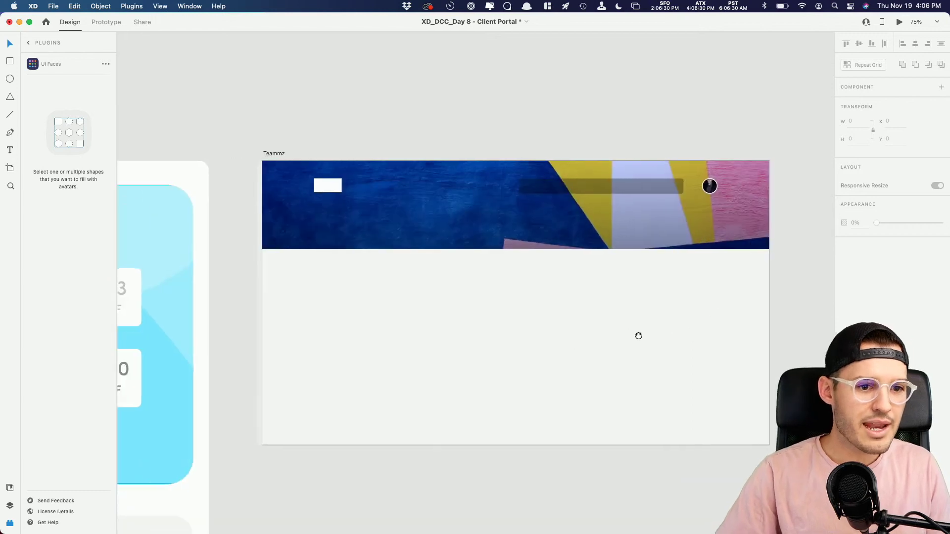
pyautogui.scroll(2, 637, 335)
pyautogui.press('t')
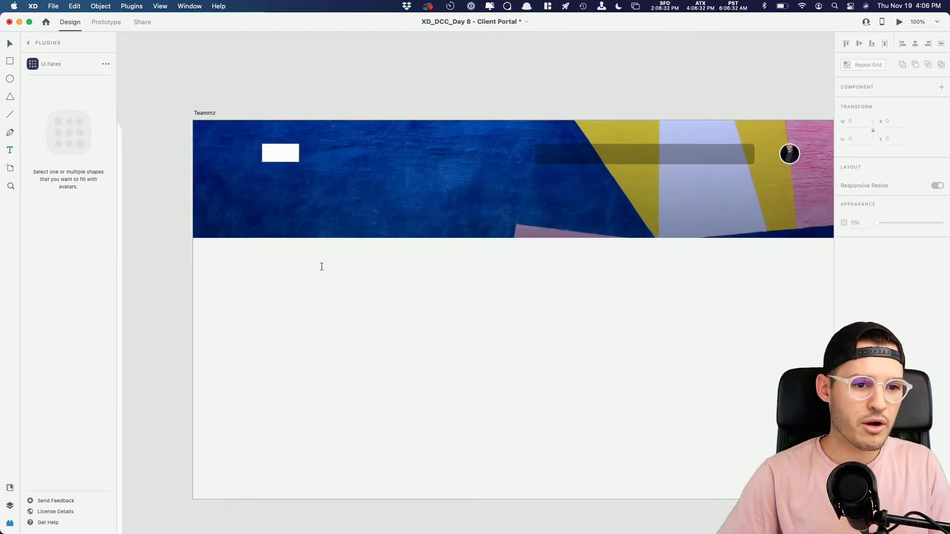
pyautogui.click(329, 207)
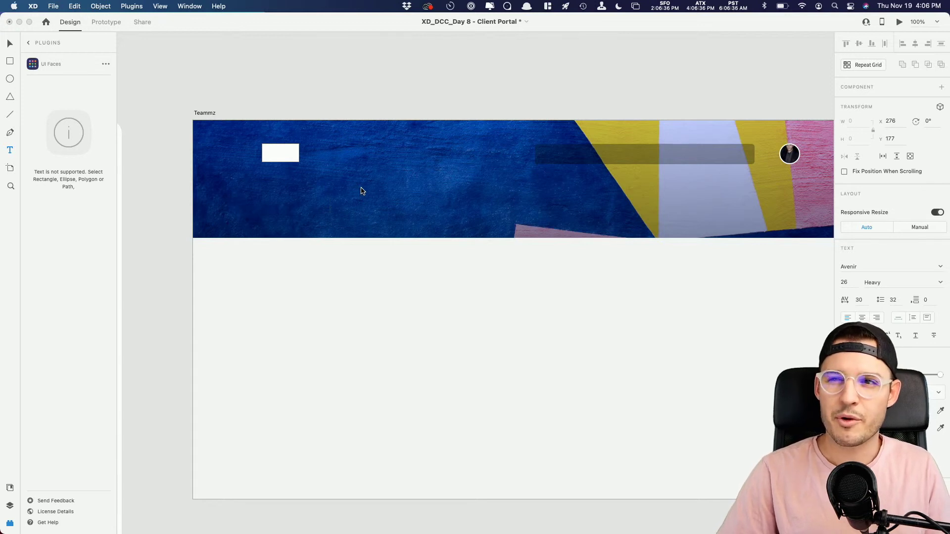
pyautogui.write('Dashboard')
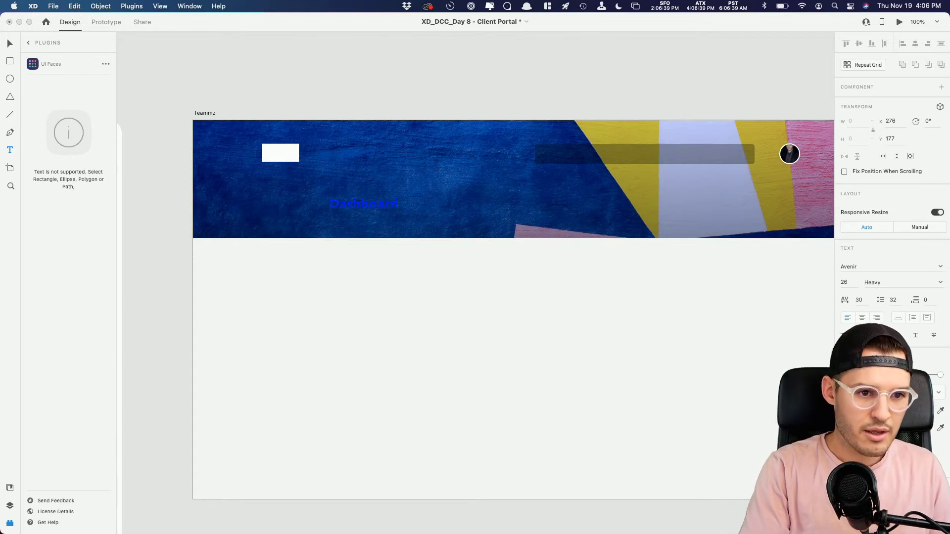
# Color the Dashboard text white (ffffff) and move it to X 323, Y 180, lined up with the displayed column grid.
pyautogui.click(10, 44)
pyautogui.press('super+y')
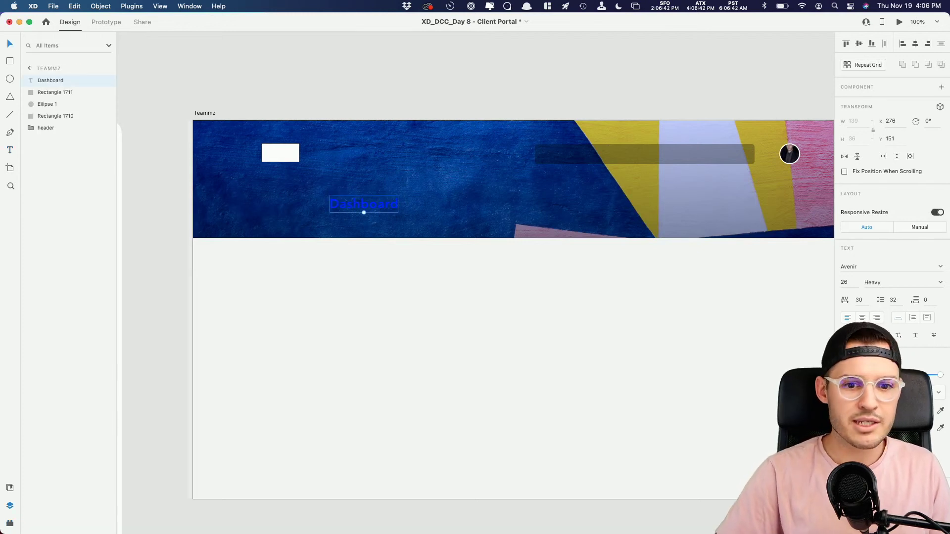
pyautogui.write('ffffff')
pyautogui.press('Return')
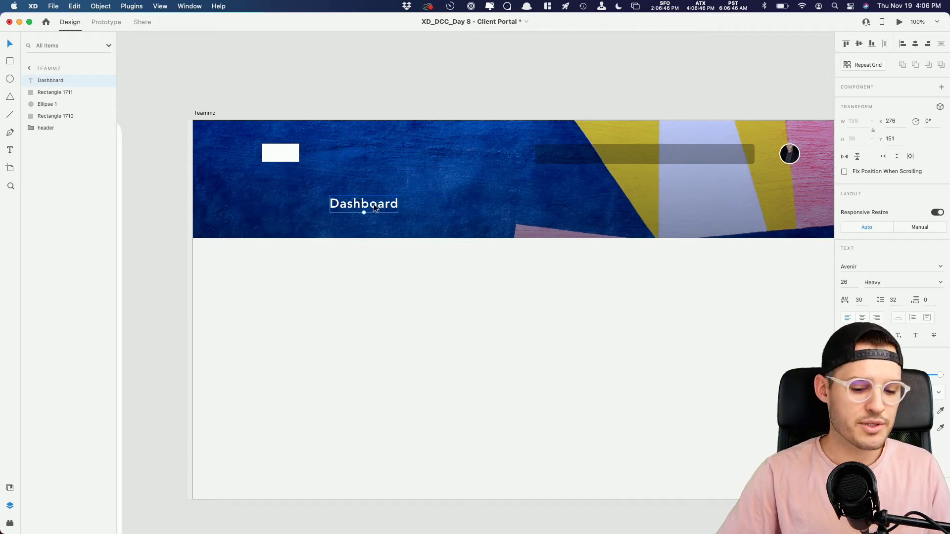
pyautogui.press('super+shift+apostrophe')
pyautogui.moveTo(373, 204); pyautogui.dragTo(391, 211)
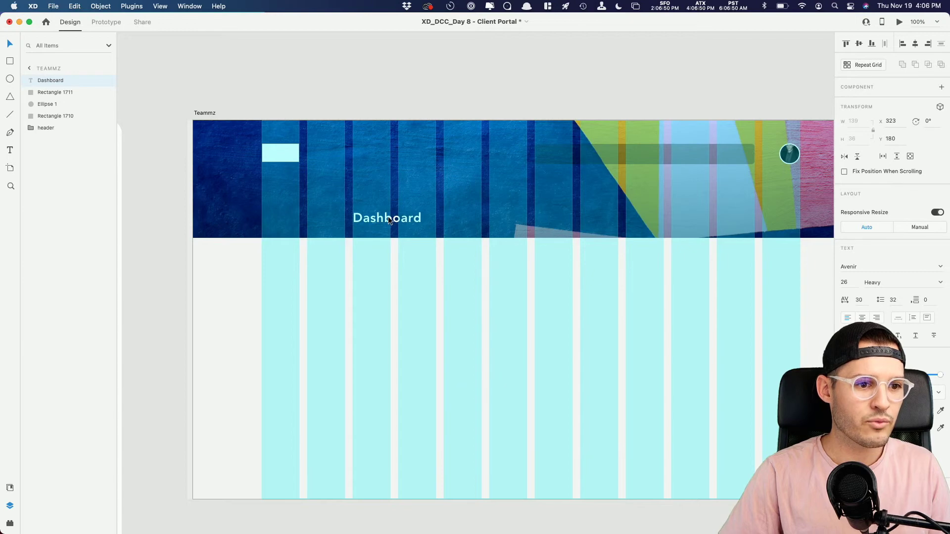
# Duplicate the Dashboard text into the dark header bar, set the copy's font size to 12 and center it vertically in the bar.
pyautogui.moveTo(389, 217); pyautogui.dragTo(589, 158)
pyautogui.scroll(5, 588, 153)
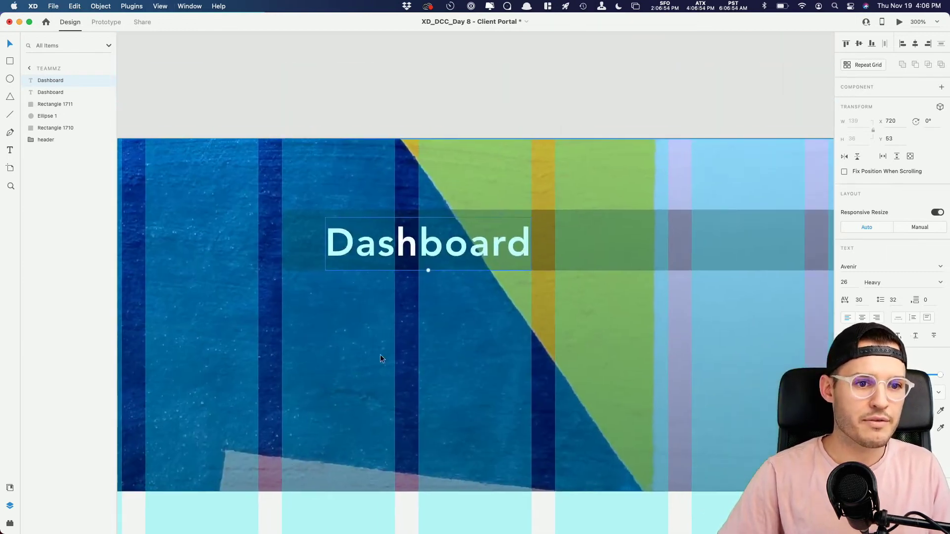
pyautogui.moveTo(424, 269); pyautogui.dragTo(384, 245)
pyautogui.click(852, 282)
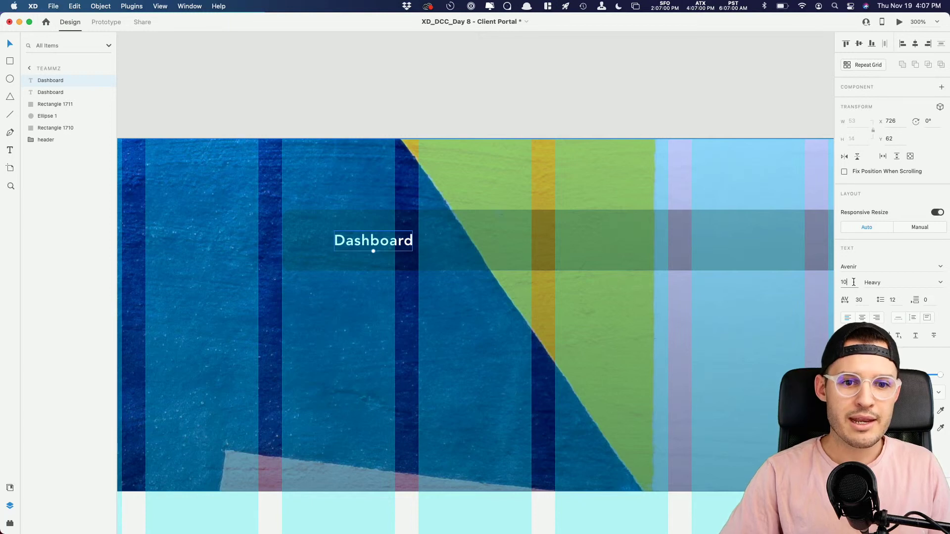
pyautogui.write('12')
pyautogui.press('Return')
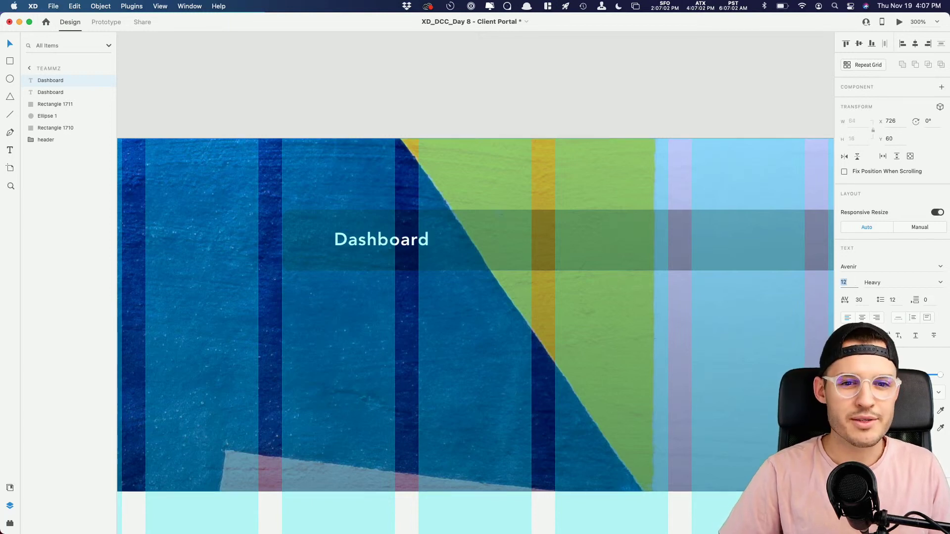
pyautogui.moveTo(401, 246); pyautogui.dragTo(399, 248)
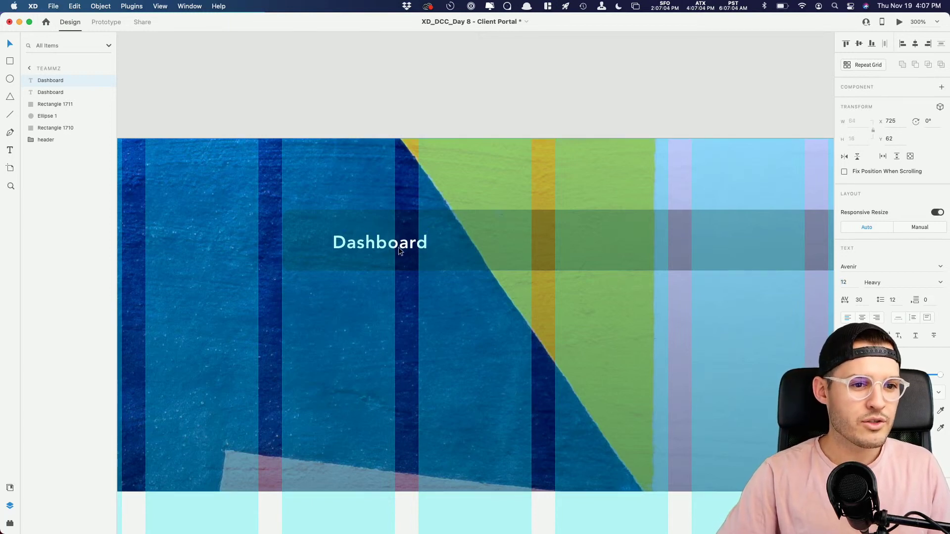
# Change the small text label in the header bar to "In Process".
pyautogui.doubleClick(391, 242)
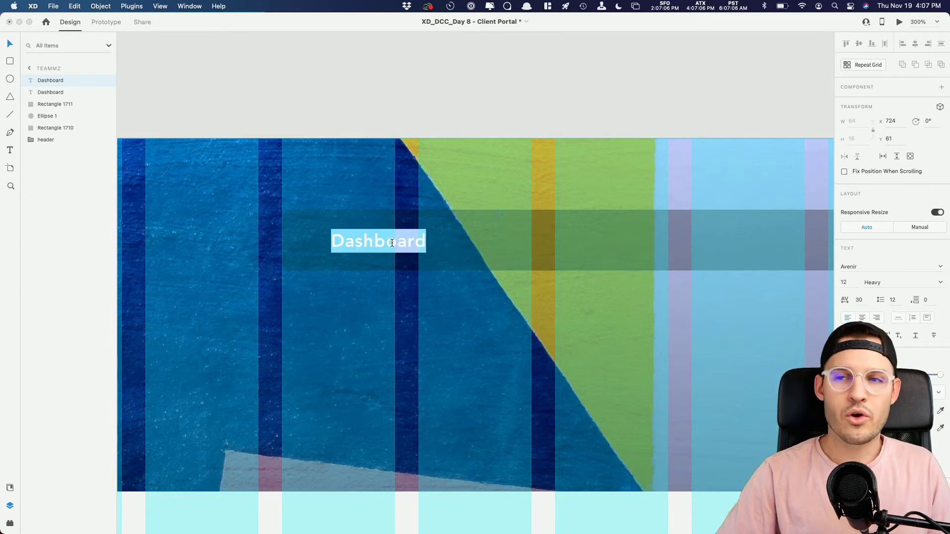
pyautogui.write('In Proce')
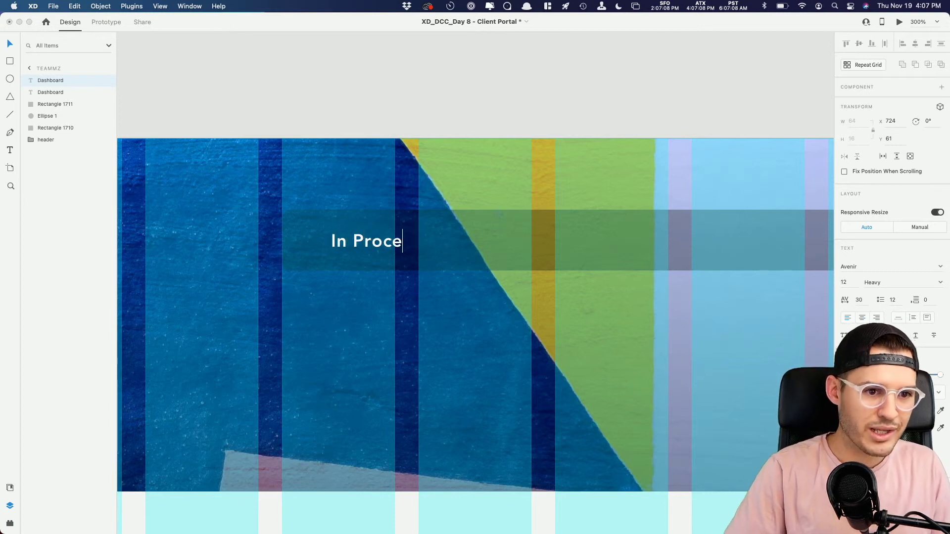
pyautogui.write('ss')
pyautogui.press('Escape')
# Duplicate the In Process label farther right along the bar, at X 875, and change the copy's text to "Todo".
pyautogui.moveTo(379, 240); pyautogui.dragTo(593, 252)
pyautogui.doubleClick(594, 244)
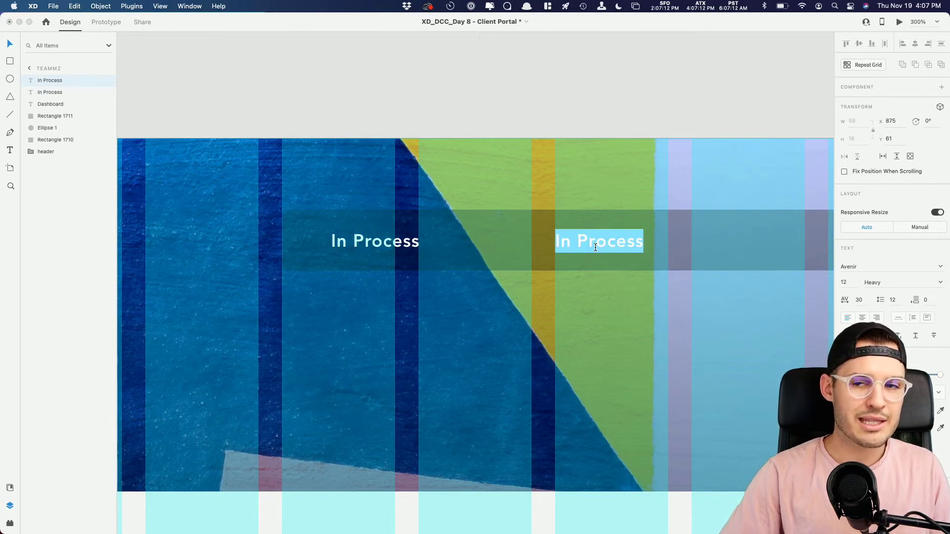
pyautogui.write('Todo')
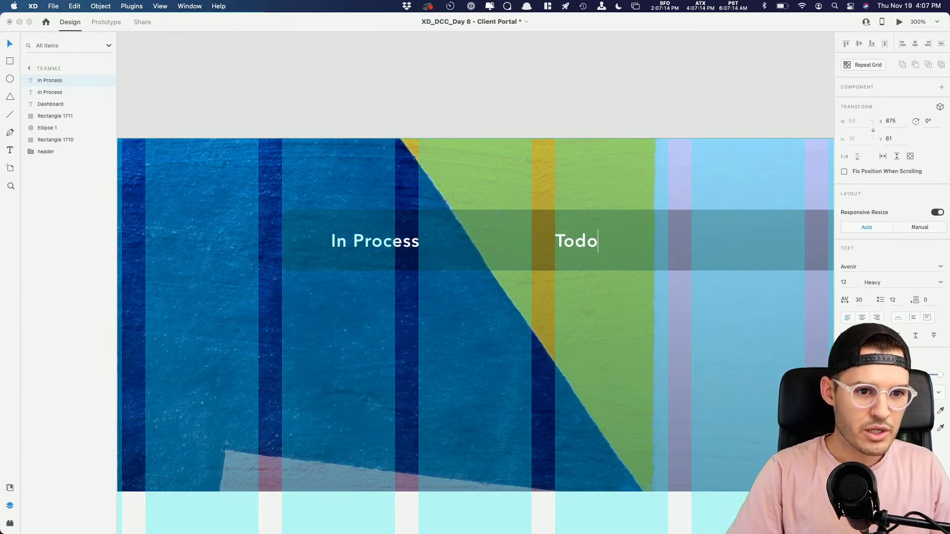
pyautogui.press('Escape')
# Duplicate the Todo label toward the bar's right end, at X 1030, and change the copy's text to "Completed".
pyautogui.hscroll(5, 443, 203)
pyautogui.moveTo(343, 239); pyautogui.dragTo(569, 239)
pyautogui.doubleClick(570, 239)
pyautogui.write('Completed')
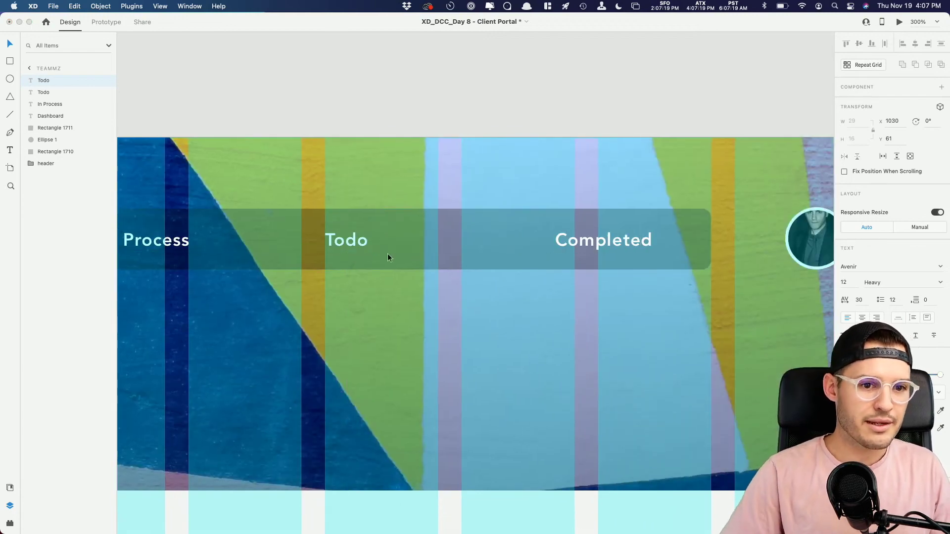
pyautogui.press('Escape')
# Distribute the In Process, Todo and Completed labels evenly across the bar and shift all three together to X 727.
pyautogui.keyDown('shift'); pyautogui.click(349, 235); pyautogui.keyUp('shift')
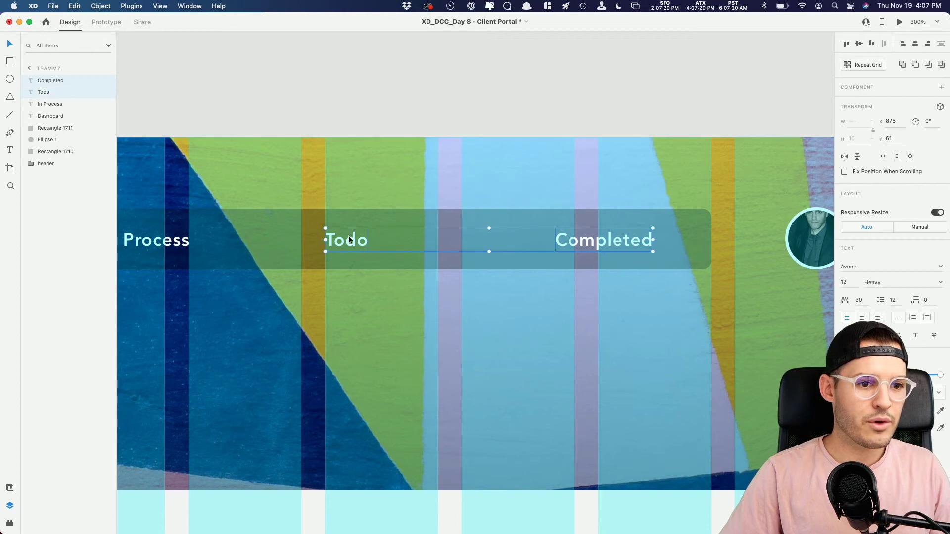
pyautogui.keyDown('shift'); pyautogui.click(156, 240); pyautogui.keyUp('shift')
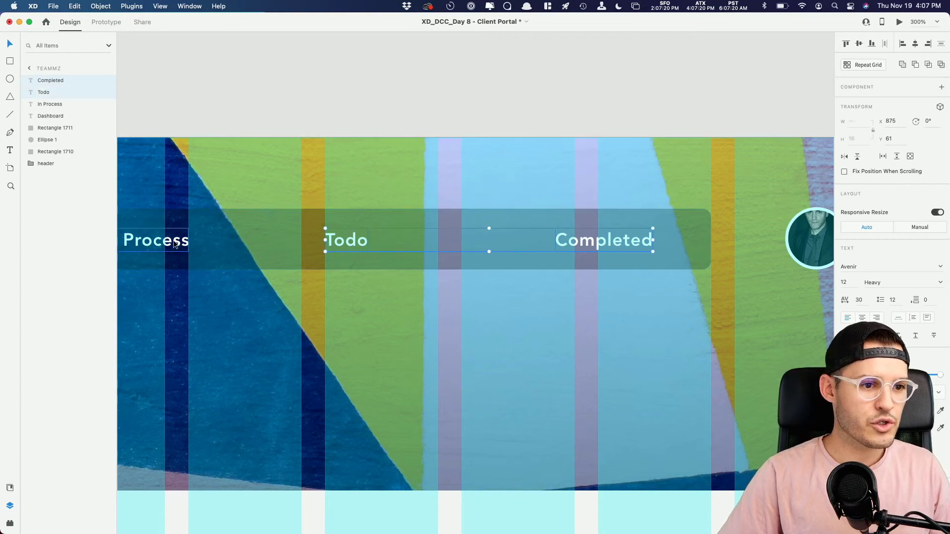
pyautogui.click(886, 45)
pyautogui.hscroll(-5, 549, 208)
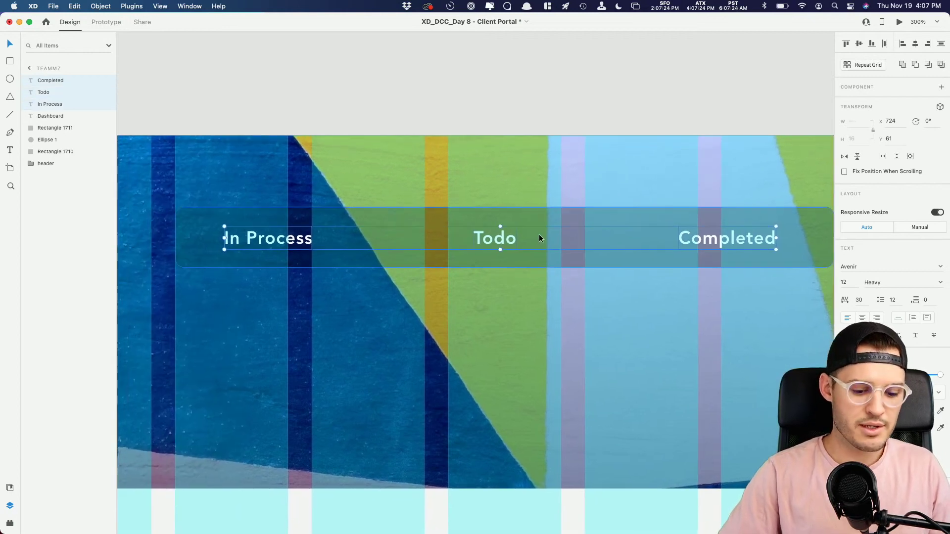
pyautogui.moveTo(506, 237); pyautogui.dragTo(509, 237)
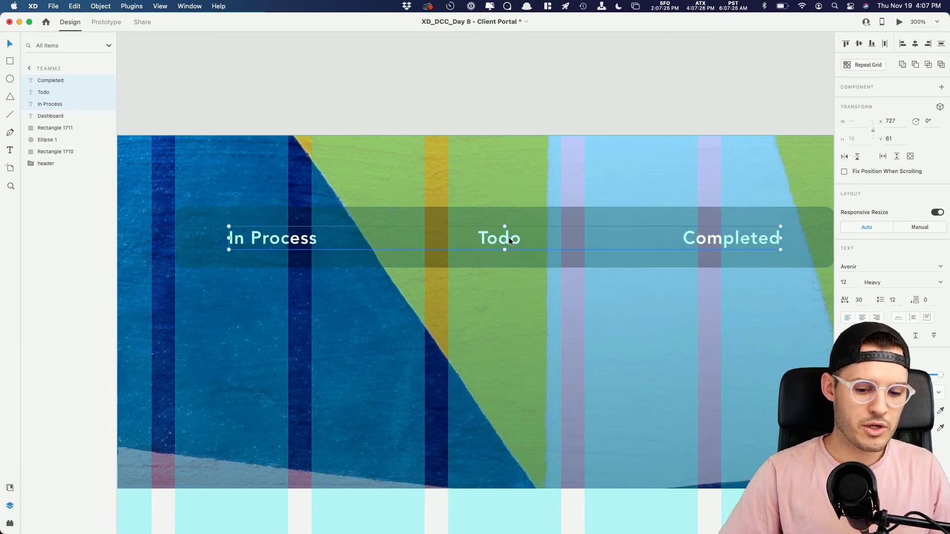
pyautogui.press('super+minus')
pyautogui.press('super+minus')
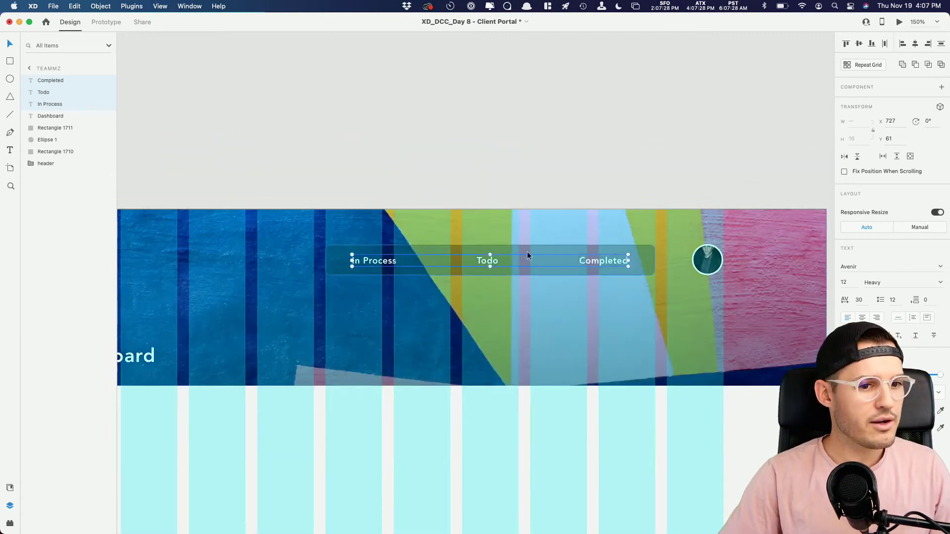
# Set the opacity of the gradient overlay on the header image to 48%.
pyautogui.click(535, 254)
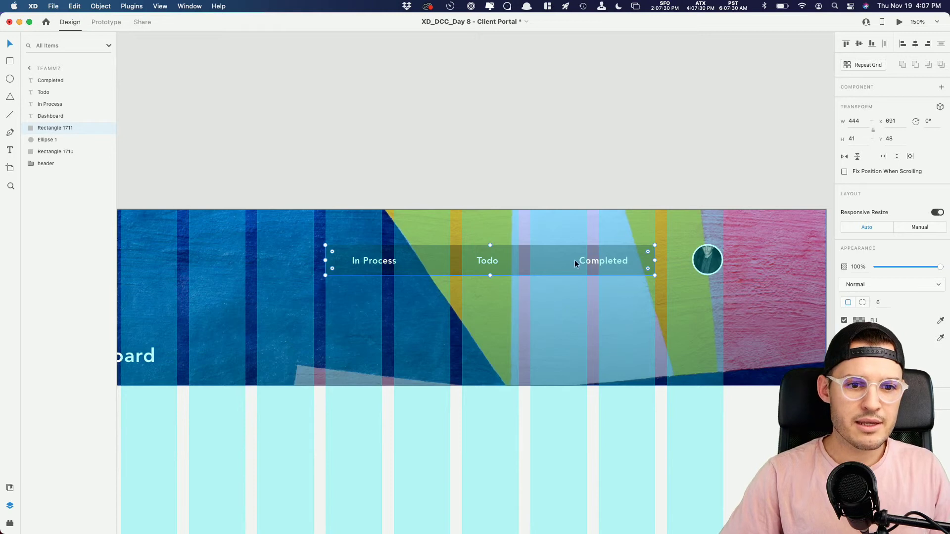
pyautogui.click(543, 269)
pyautogui.moveTo(902, 257); pyautogui.dragTo(907, 256)
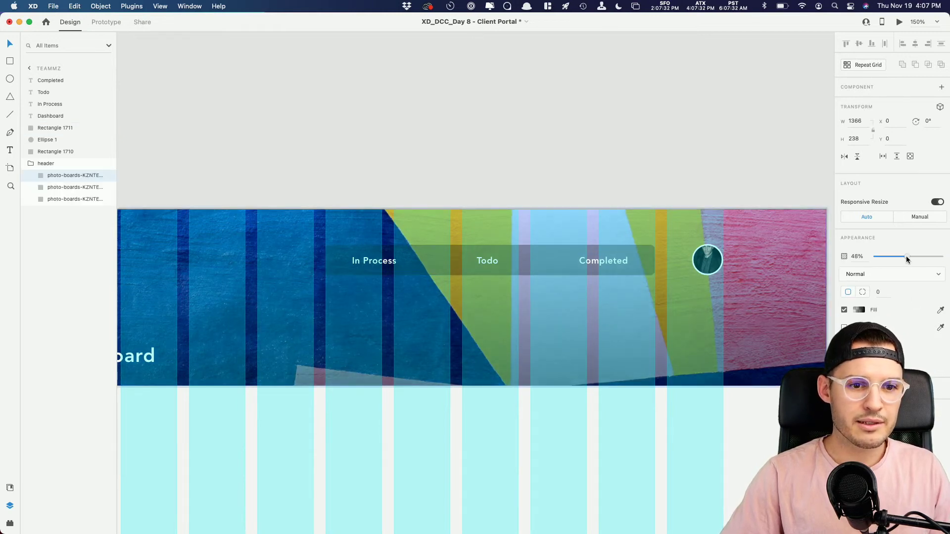
pyautogui.click(477, 204)
# Make the header bar's black fill fully opaque, lower the bar's overall opacity to 44%, and hide the column grid.
pyautogui.click(453, 253)
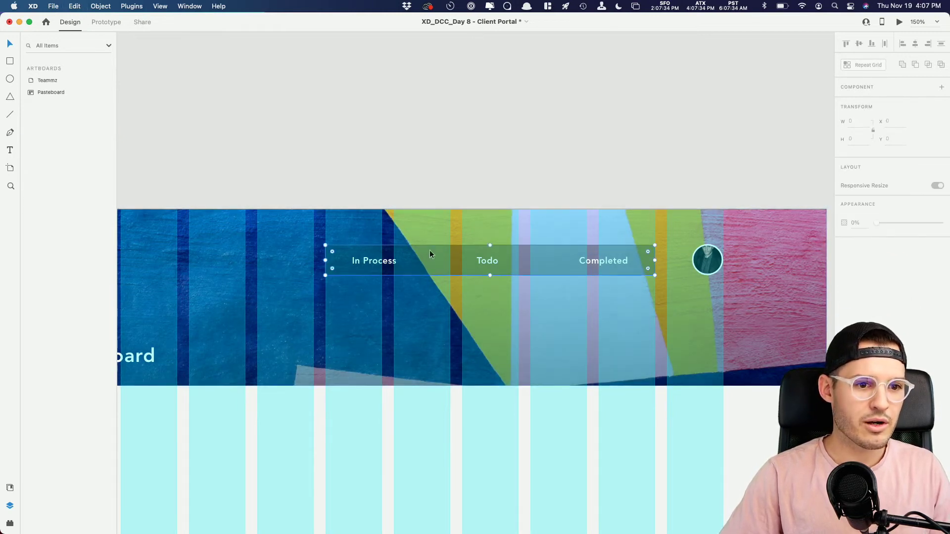
pyautogui.click(859, 320)
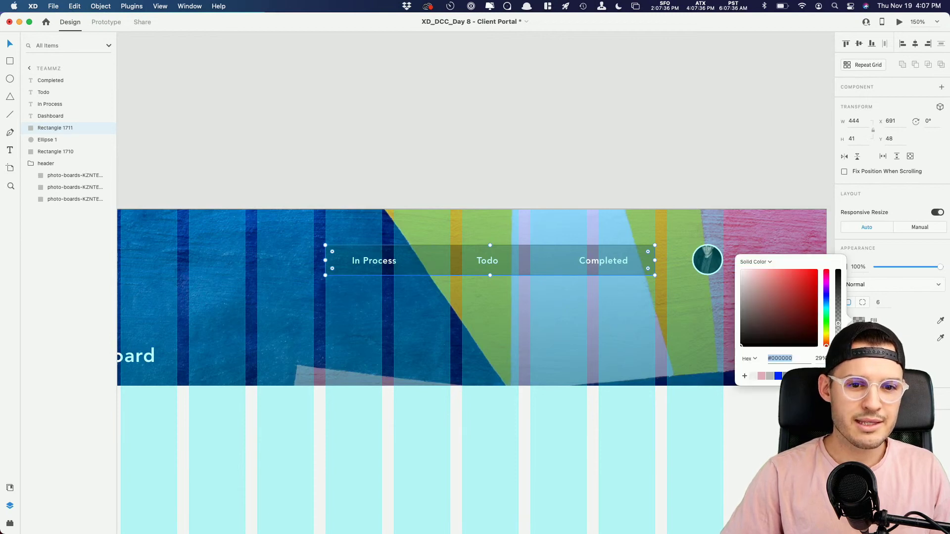
pyautogui.moveTo(839, 323); pyautogui.dragTo(838, 258)
pyautogui.click(940, 267)
pyautogui.moveTo(940, 267); pyautogui.dragTo(901, 269)
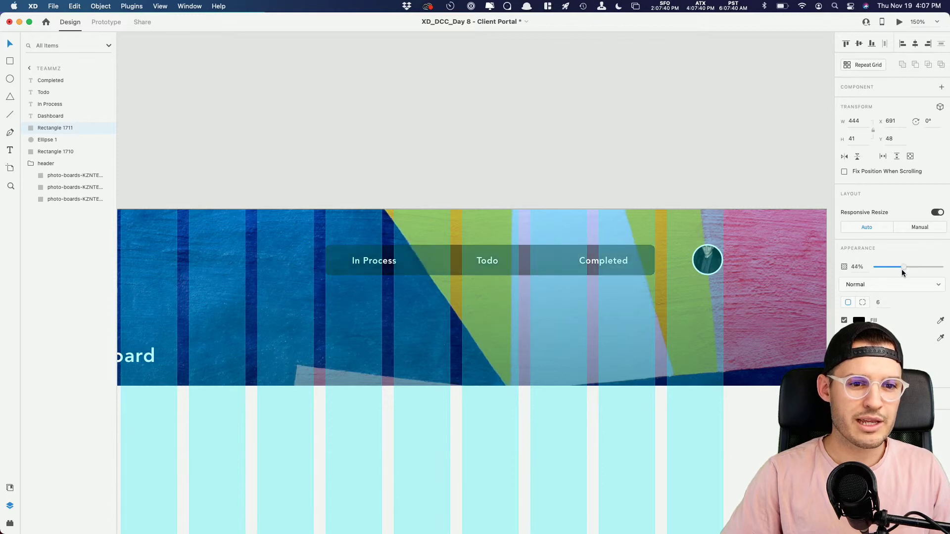
pyautogui.click(569, 138)
pyautogui.press('super+shift+apostrophe')
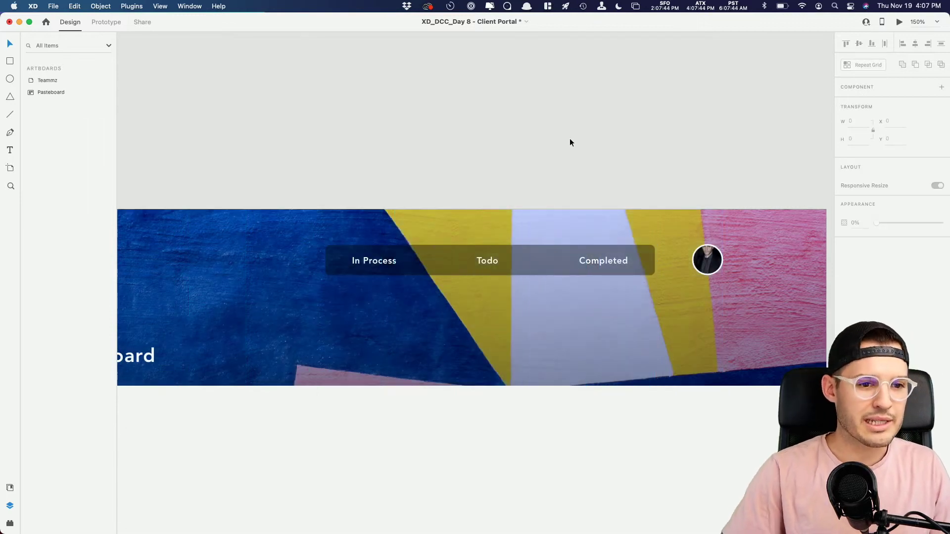
# Tighten the navigation labels around Todo by moving In Process right to X 737 and Completed left to X 1023.
pyautogui.press('super+minus')
pyautogui.scroll(-3, 523, 89)
pyautogui.hscroll(-3, 524, 89)
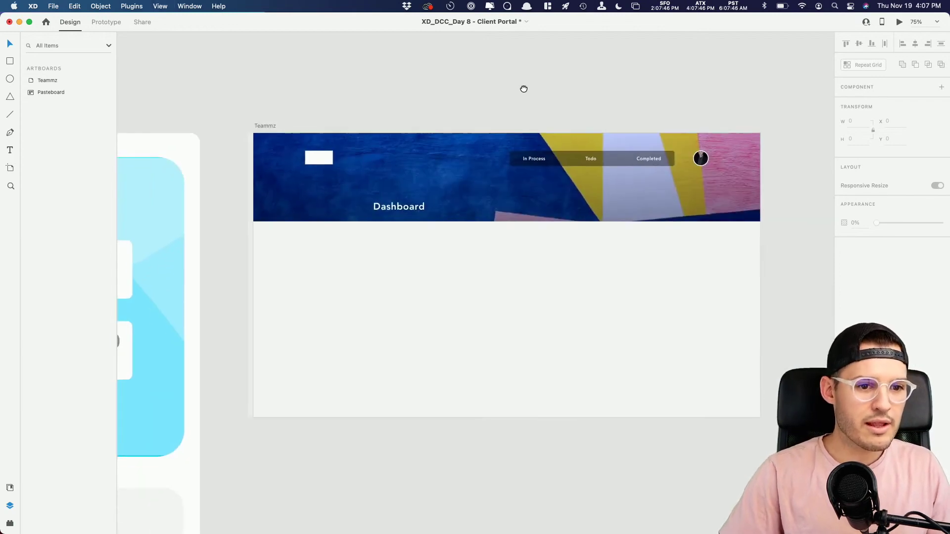
pyautogui.press('z')
pyautogui.moveTo(469, 124); pyautogui.dragTo(642, 181)
pyautogui.scroll(-5, 486, 206)
pyautogui.hscroll(4, 486, 206)
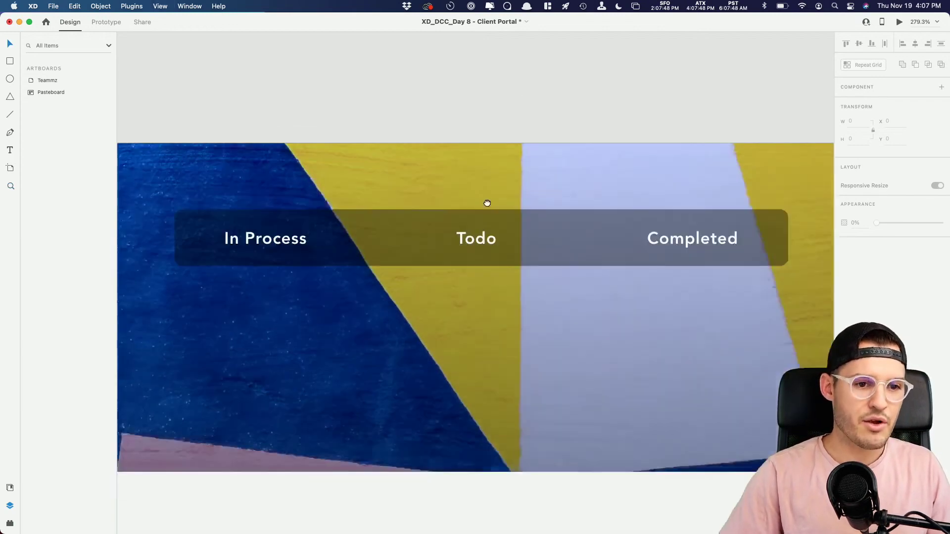
pyautogui.press('v')
pyautogui.click(284, 181)
pyautogui.hotkey('shift', 'Right')
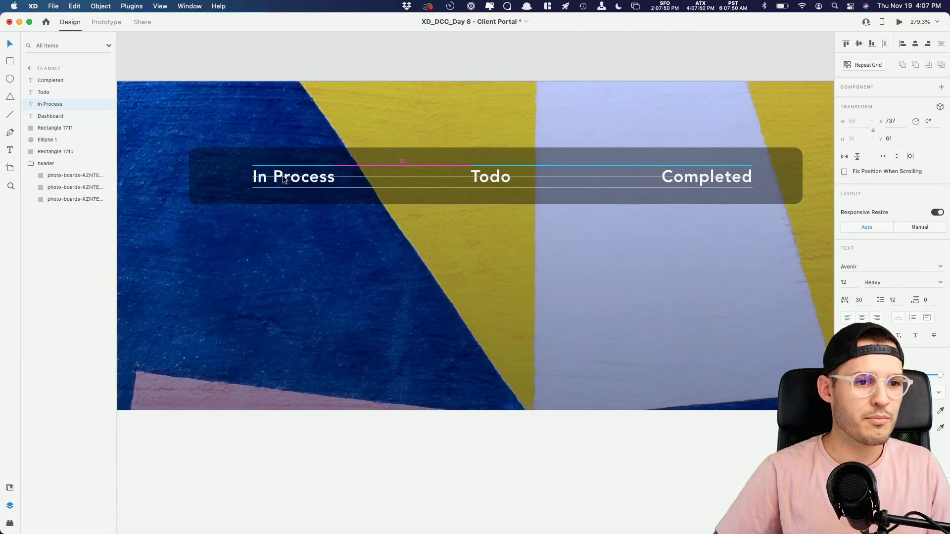
pyautogui.hotkey('shift', 'Left')
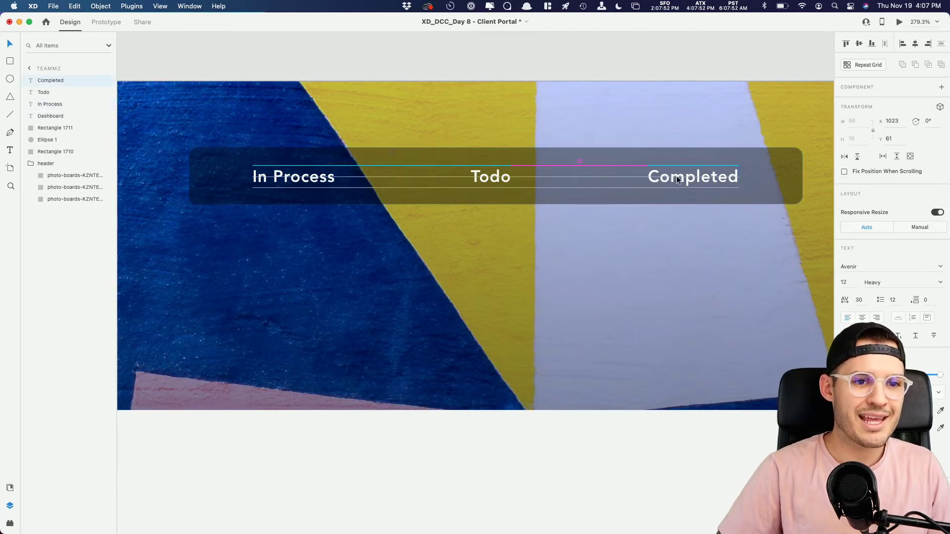
# Group the three navigation labels with the dark bar and name the group "nav".
pyautogui.keyDown('shift'); pyautogui.click(487, 175); pyautogui.keyUp('shift')
pyautogui.keyDown('shift'); pyautogui.click(324, 182); pyautogui.keyUp('shift')
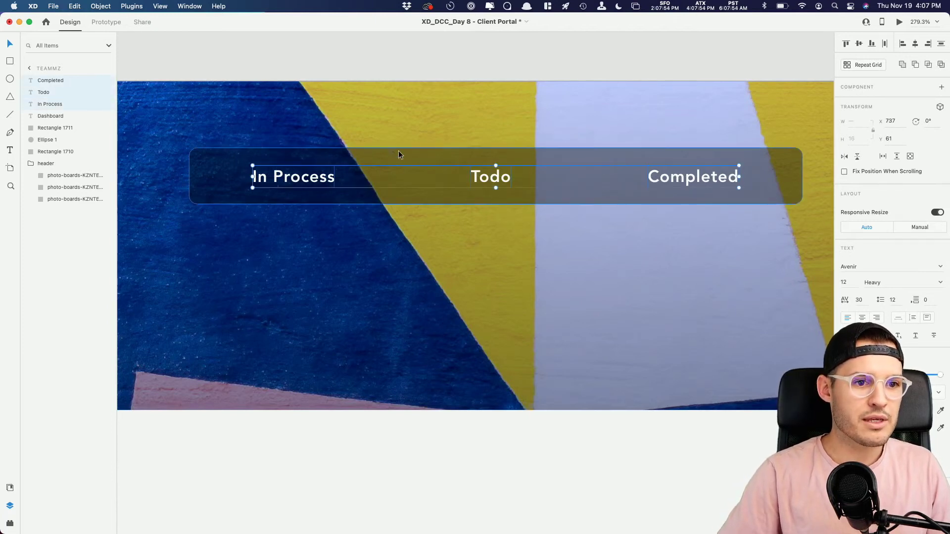
pyautogui.keyDown('shift'); pyautogui.click(398, 152); pyautogui.keyUp('shift')
pyautogui.press('super+g')
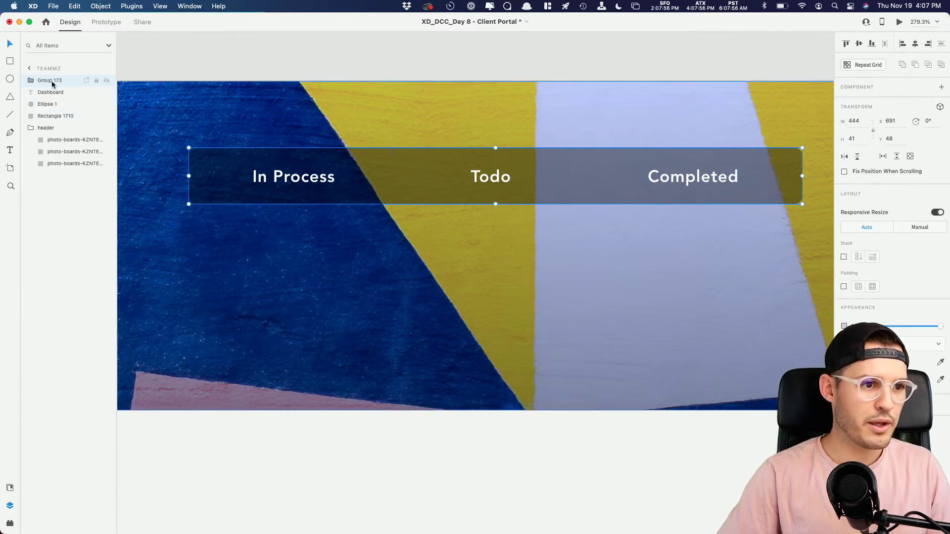
pyautogui.doubleClick(51, 81)
pyautogui.write('nav')
pyautogui.press('Return')
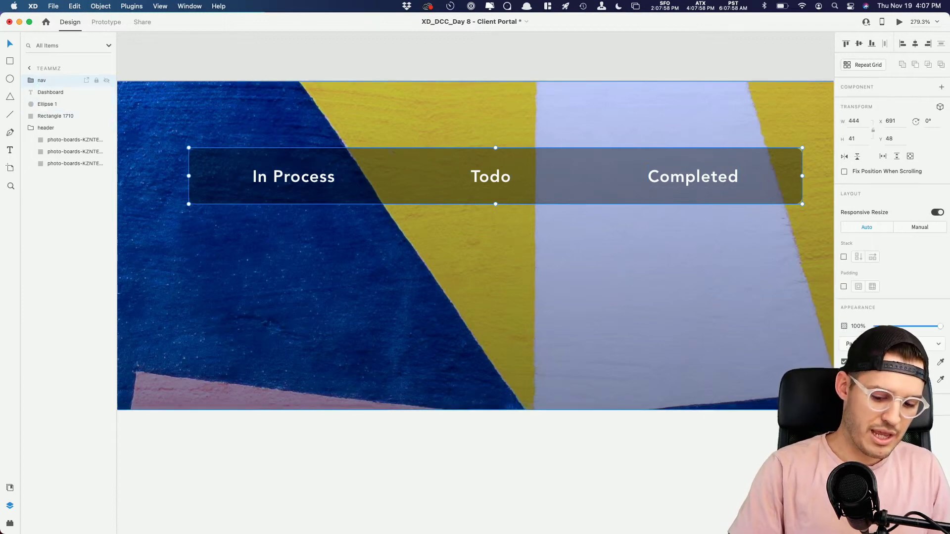
# Resize the white logo placeholder rectangle in the header to about 50 × 36 px.
pyautogui.press('super+0')
pyautogui.moveTo(390, 263); pyautogui.dragTo(391, 262)
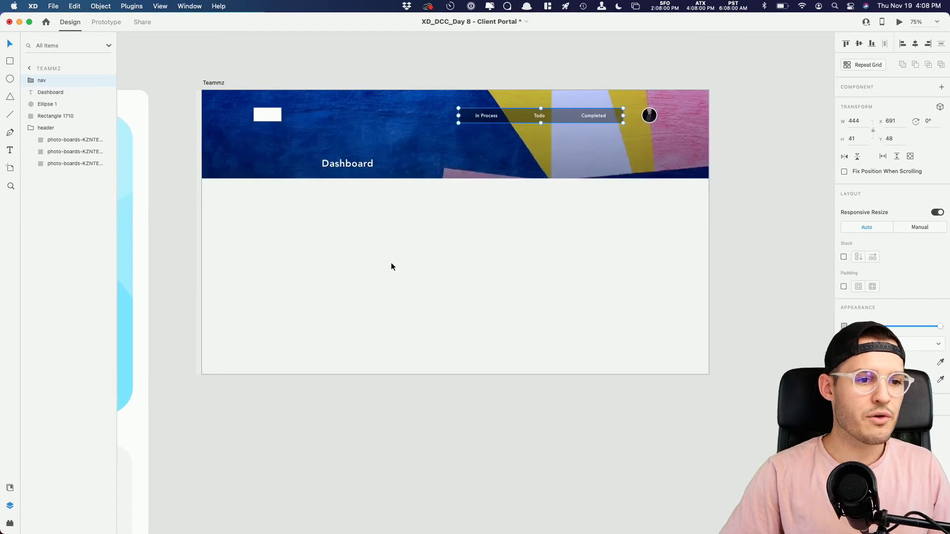
pyautogui.click(286, 73)
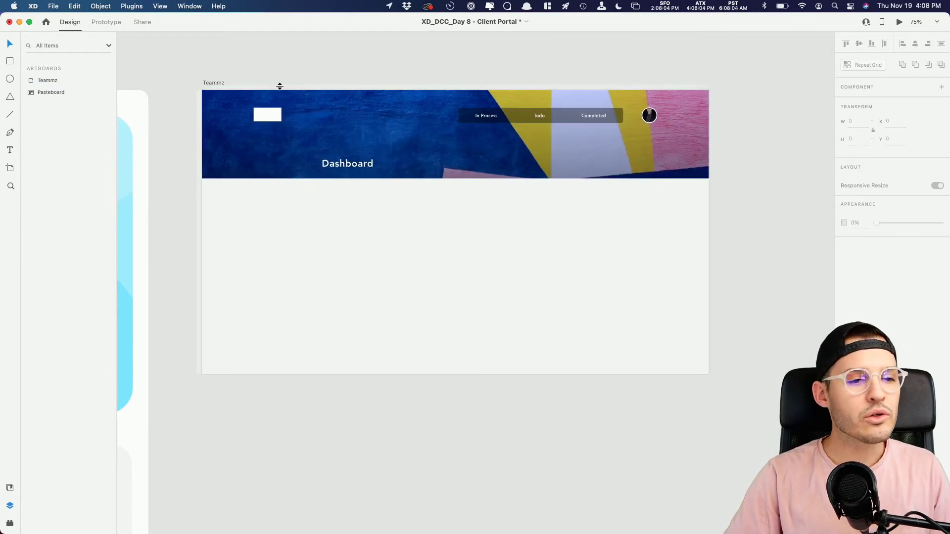
pyautogui.click(276, 111)
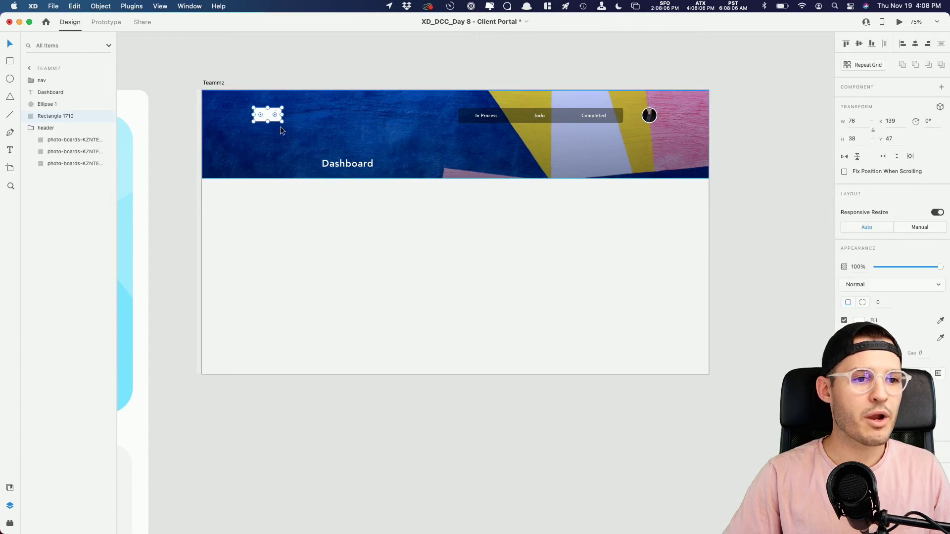
pyautogui.press('alt')
pyautogui.moveTo(268, 121); pyautogui.dragTo(268, 120)
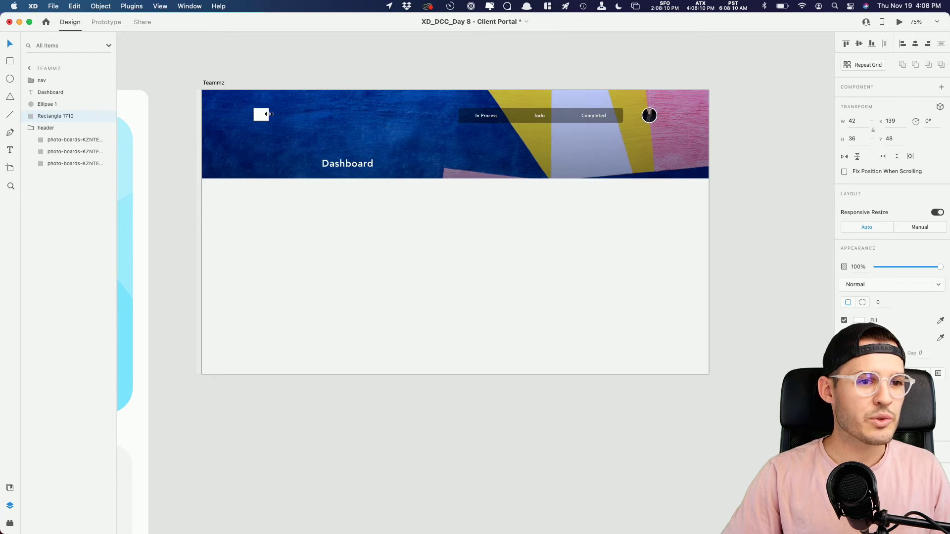
pyautogui.press('super+2')
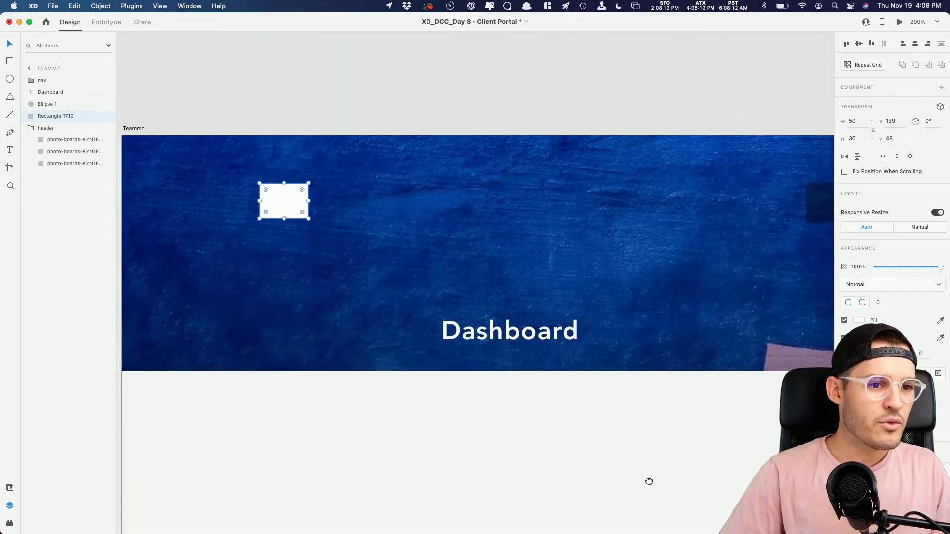
# Duplicate the Dashboard title and place the copy beside the logo placeholder at about X 218, Y 48.
pyautogui.hscroll(5, 544, 346)
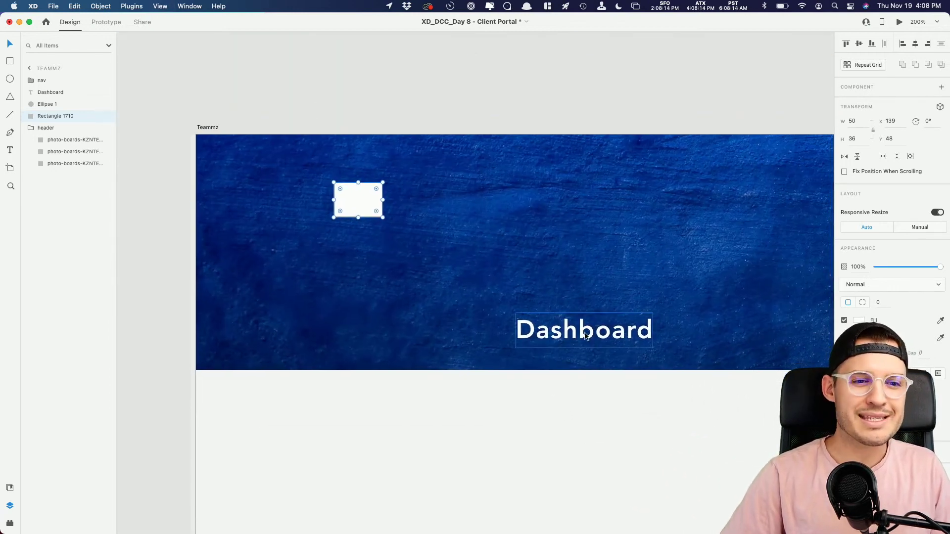
pyautogui.click(583, 338)
pyautogui.moveTo(582, 338); pyautogui.dragTo(478, 207)
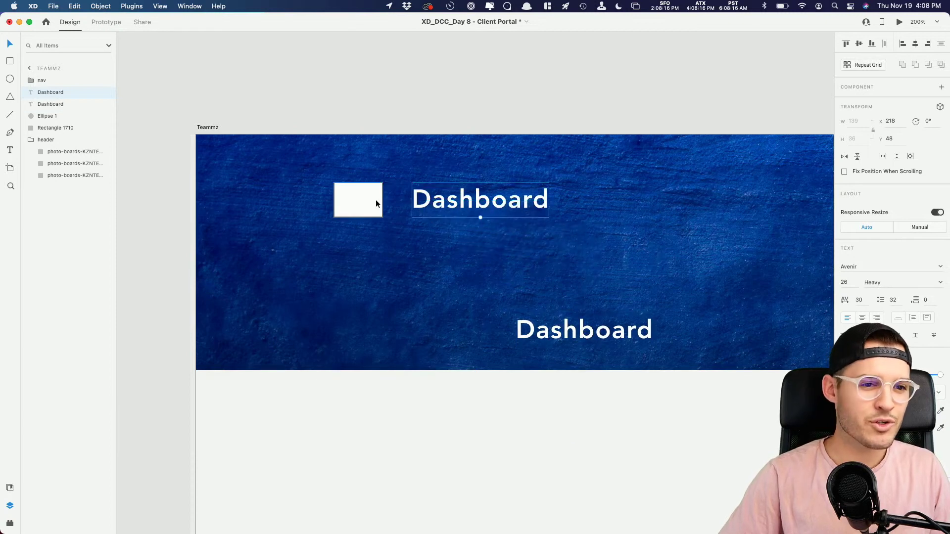
# Apply the saved pink swatch to the logo placeholder's border and fill.
pyautogui.click(376, 200)
pyautogui.click(859, 321)
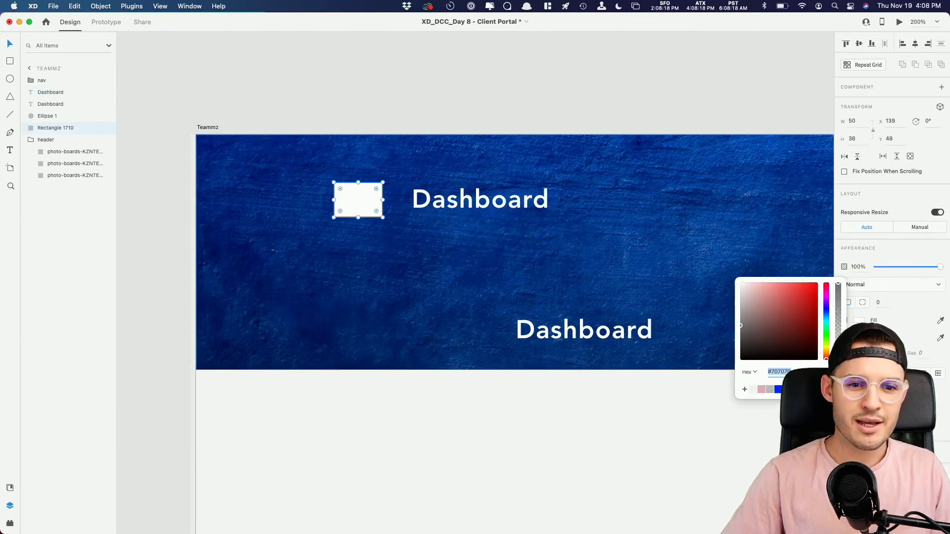
pyautogui.click(761, 389)
pyautogui.click(860, 321)
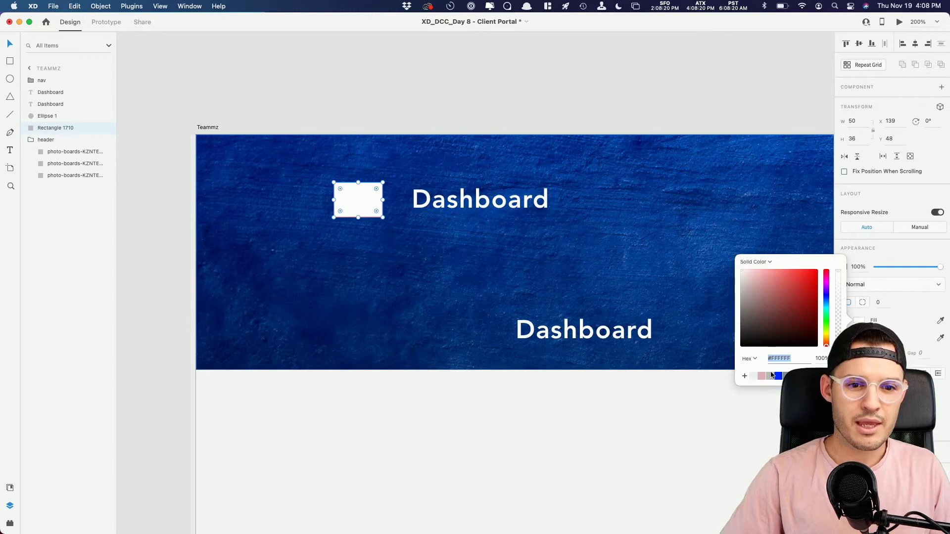
pyautogui.click(762, 376)
pyautogui.press('Escape')
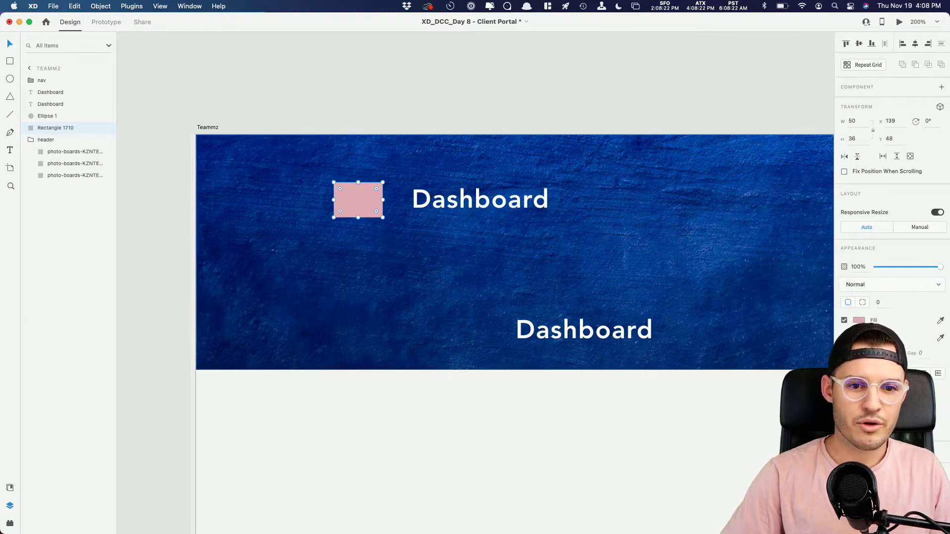
# Move the copied title closer to the pink placeholder, at about X 208, and change its text to "Teamzz".
pyautogui.press('Escape')
pyautogui.moveTo(463, 210); pyautogui.dragTo(454, 208)
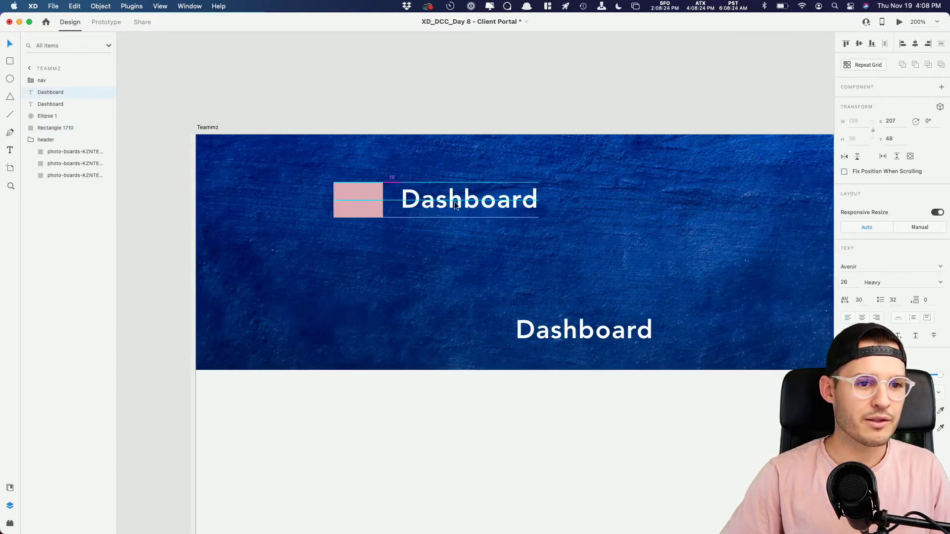
pyautogui.doubleClick(443, 200)
pyautogui.write('Teamzz')
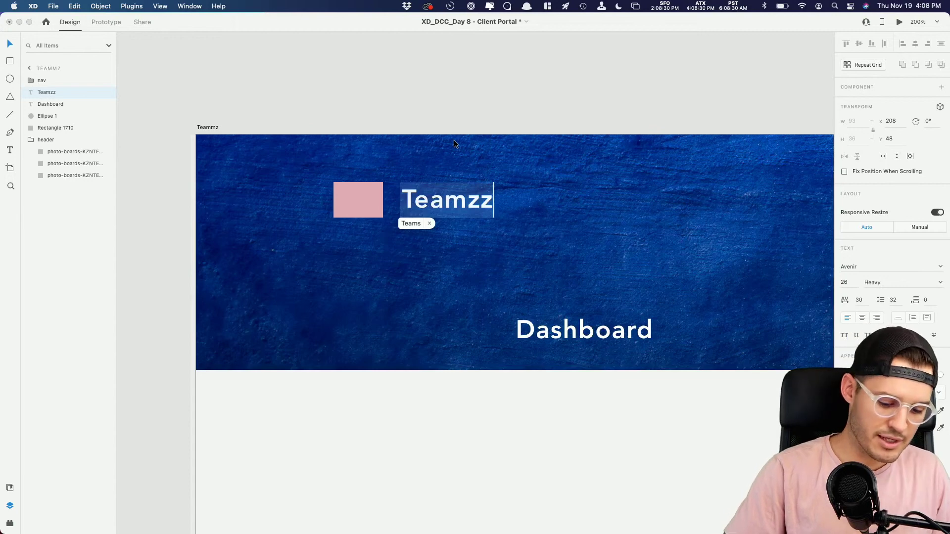
pyautogui.press('Escape')
pyautogui.press('Escape')
# Tighten the Teamzz text toward the pink placeholder at X 202, and group the two as the logo.
pyautogui.press('super+0')
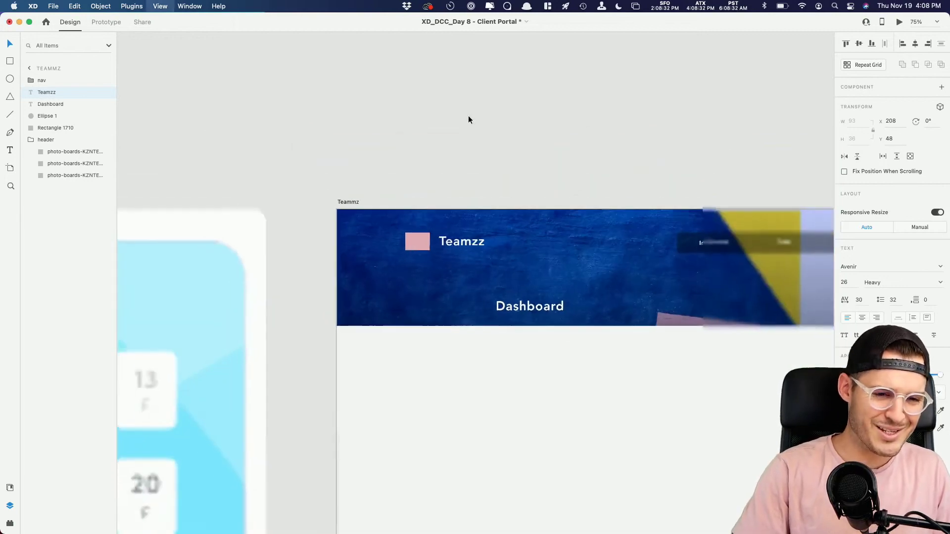
pyautogui.hscroll(3, 405, 100)
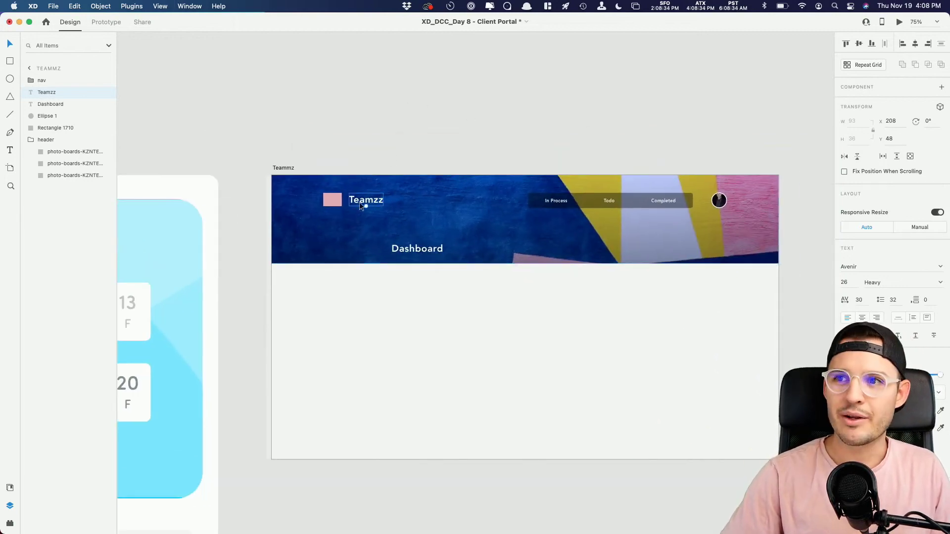
pyautogui.moveTo(365, 203); pyautogui.dragTo(357, 201)
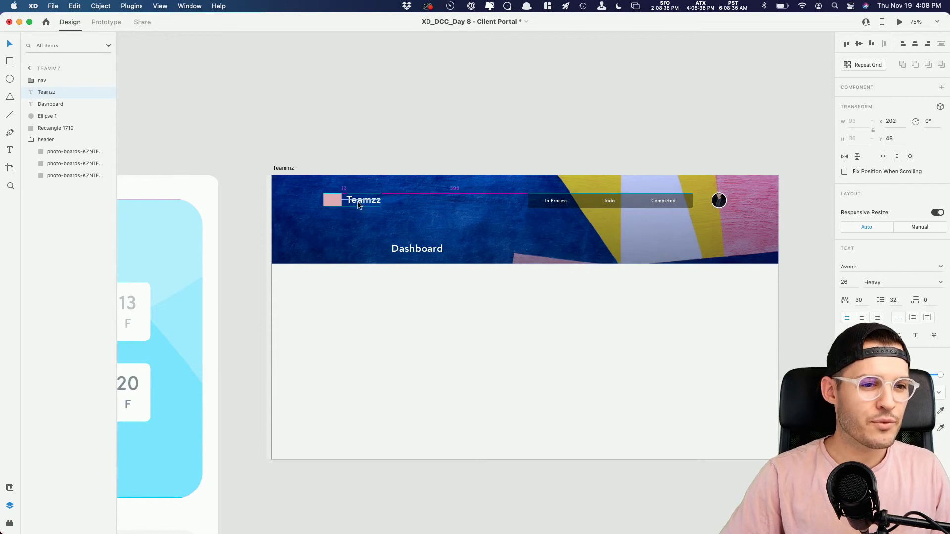
pyautogui.click(324, 200)
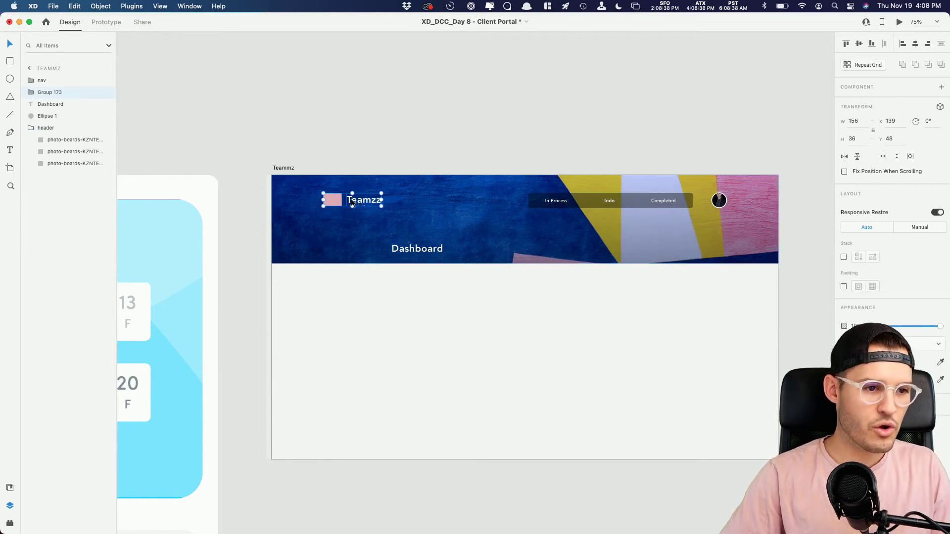
pyautogui.click(492, 153)
pyautogui.moveTo(493, 153); pyautogui.dragTo(456, 136)
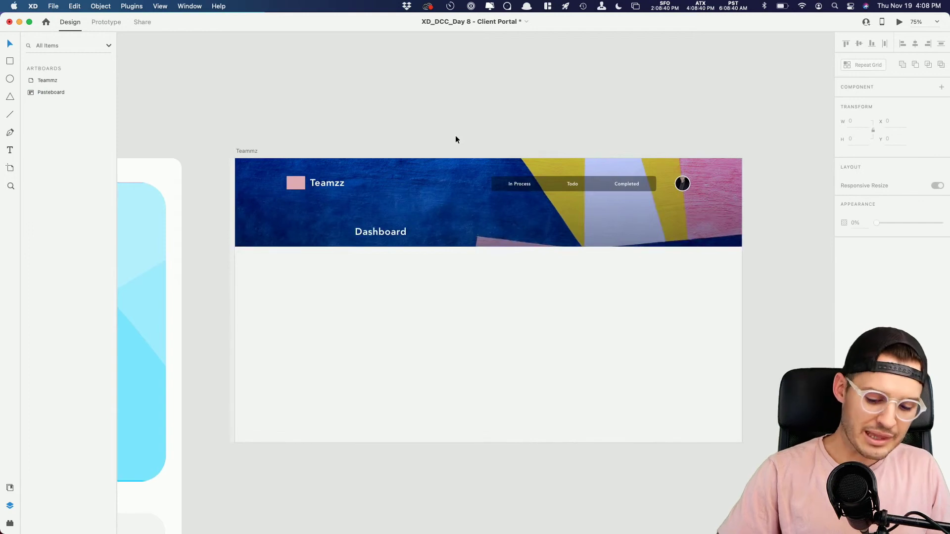
# Show the column grid and shift the Dashboard title right to X 415, aligned with the fourth column.
pyautogui.press('super+equal')
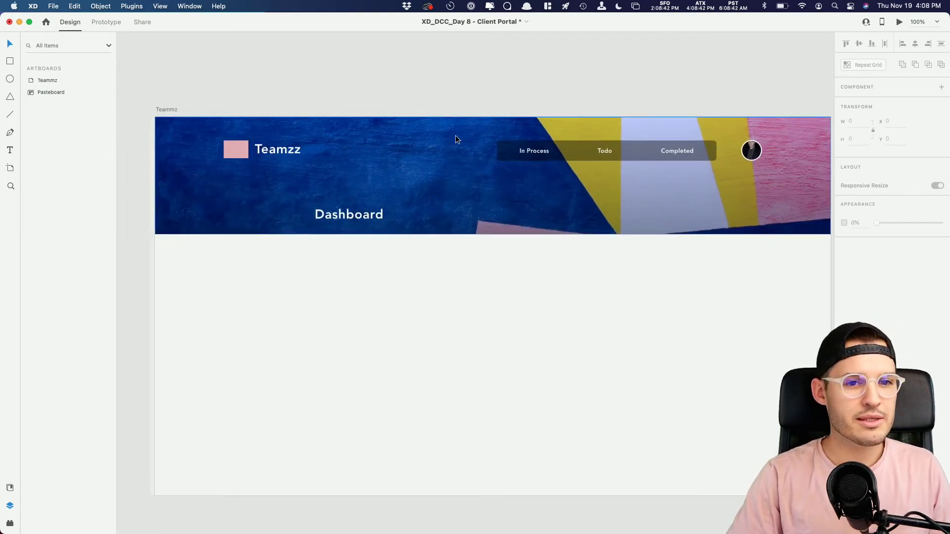
pyautogui.press('super+equal')
pyautogui.moveTo(455, 135); pyautogui.dragTo(592, 146)
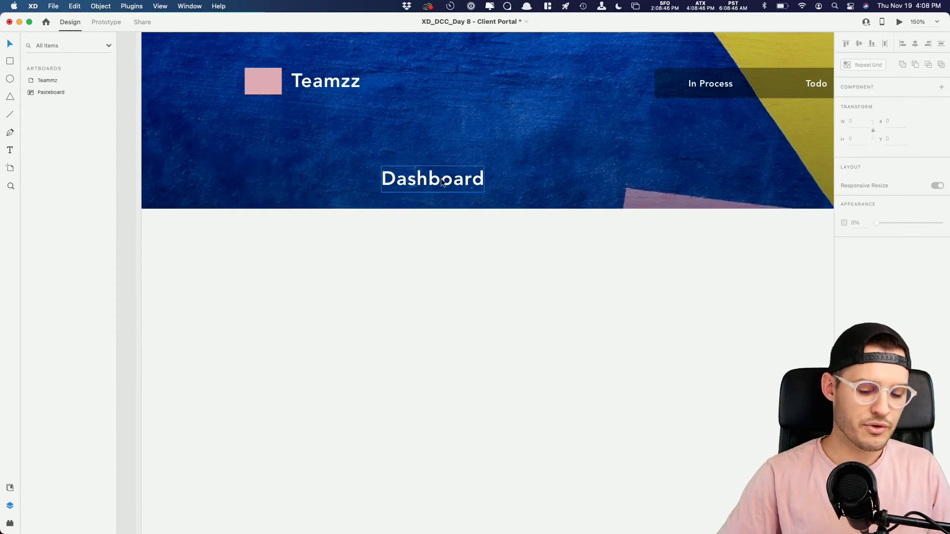
pyautogui.press('super+shift+apostrophe')
pyautogui.moveTo(442, 182); pyautogui.dragTo(508, 188)
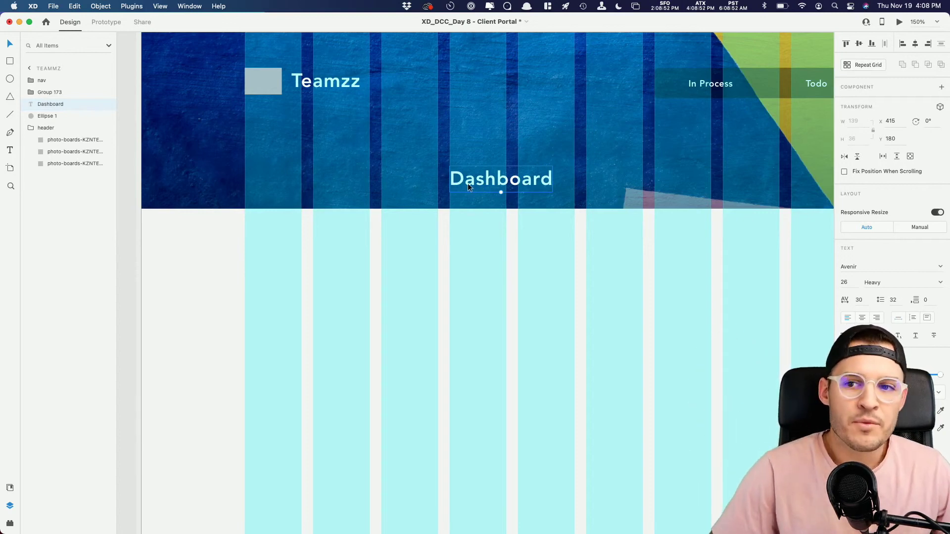
# Draw a 260 × 506 px rectangle over the first three columns, starting at X 139, Y 146 and overlapping the header.
pyautogui.press('r')
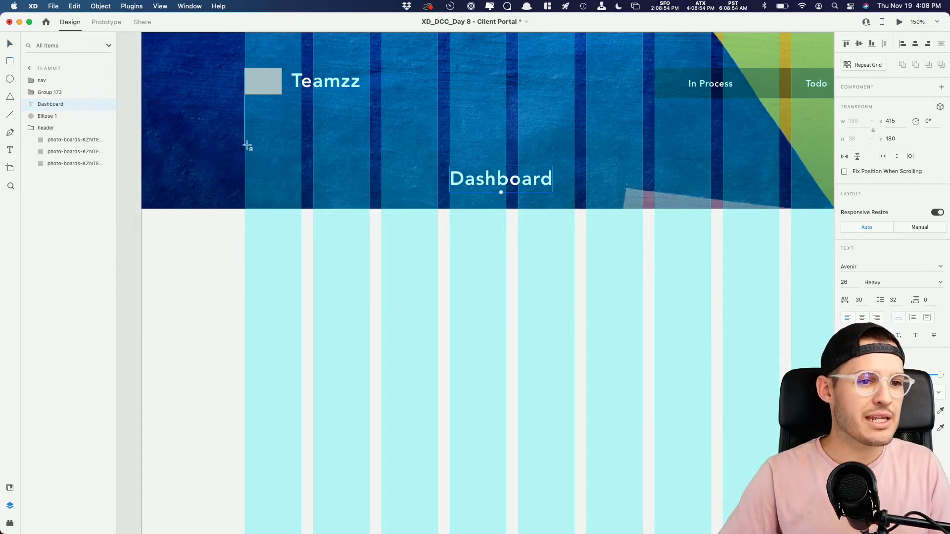
pyautogui.moveTo(245, 141); pyautogui.dragTo(439, 516)
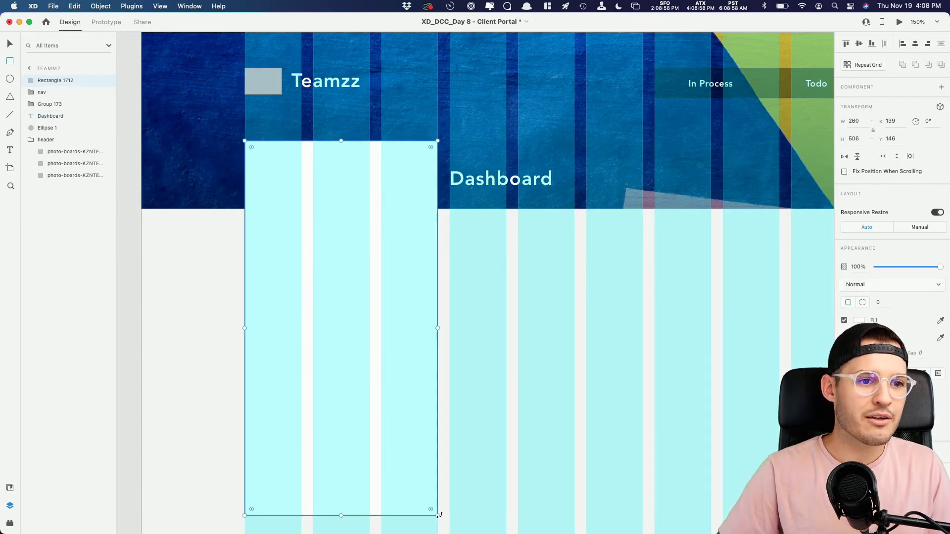
pyautogui.press('super+1')
pyautogui.press('super+shift+apostrophe')
pyautogui.press('v')
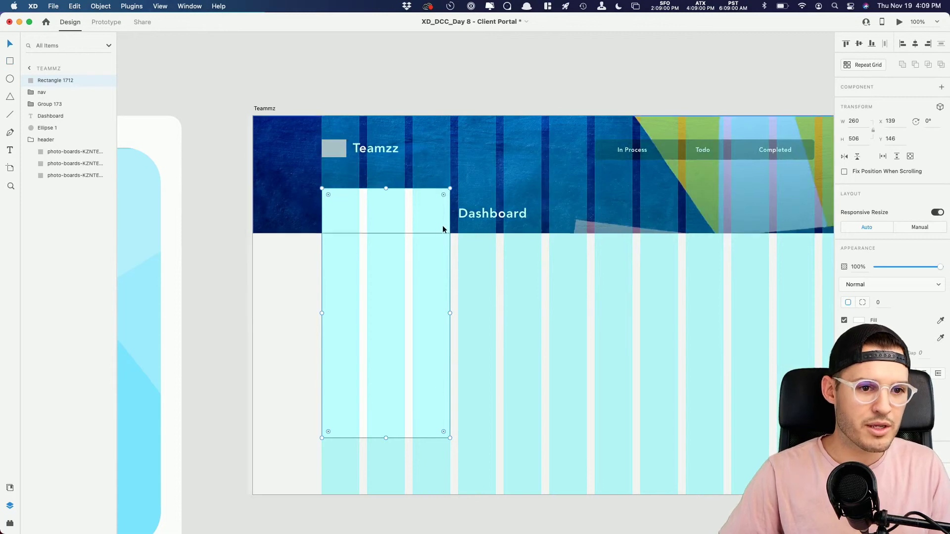
# Check the navigation bar's corner radius and set the same radius of 6 on the new sidebar card.
pyautogui.doubleClick(608, 151)
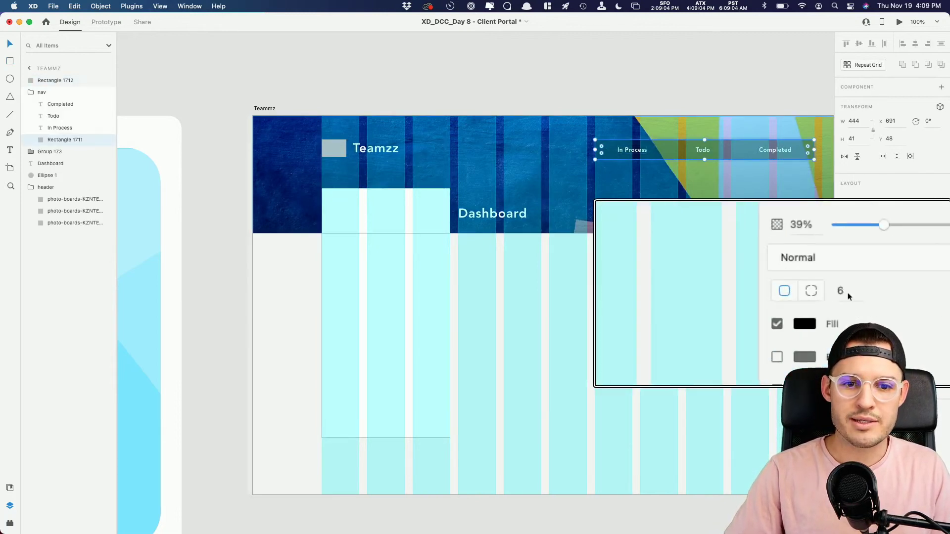
pyautogui.click(421, 253)
pyautogui.click(878, 303)
pyautogui.write('6')
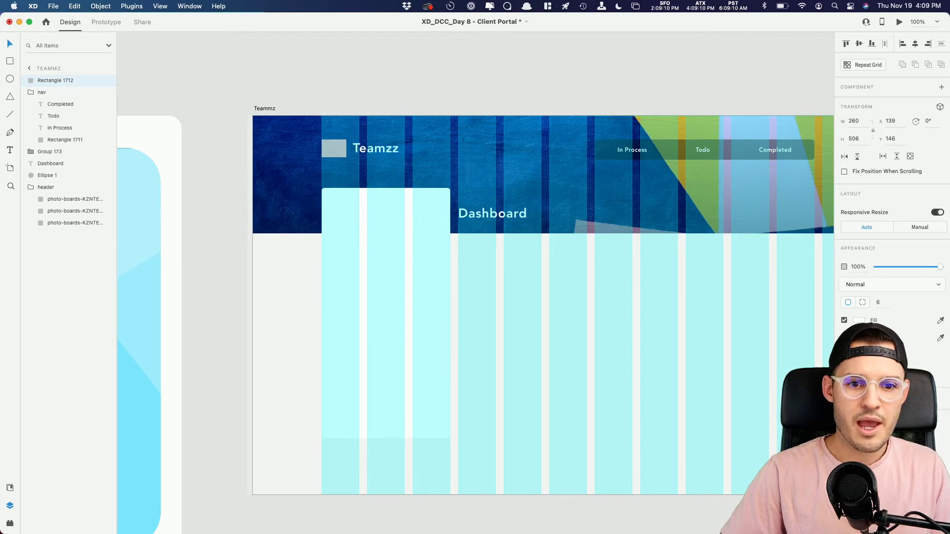
# Replace the sidebar card's border with a soft black drop shadow and hide the column grid.
pyautogui.click(859, 338)
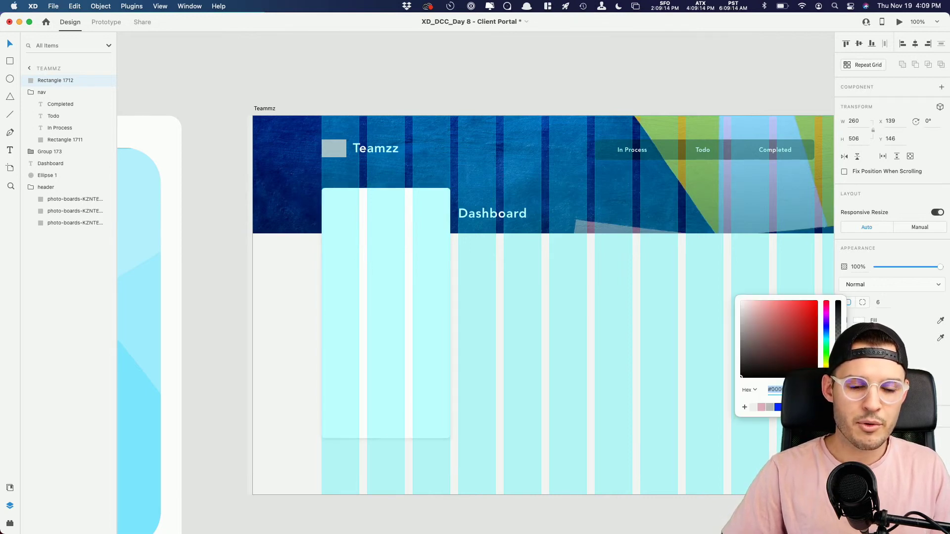
pyautogui.press('super+shift+apostrophe')
pyautogui.click(605, 326)
pyautogui.hscroll(5, 604, 329)
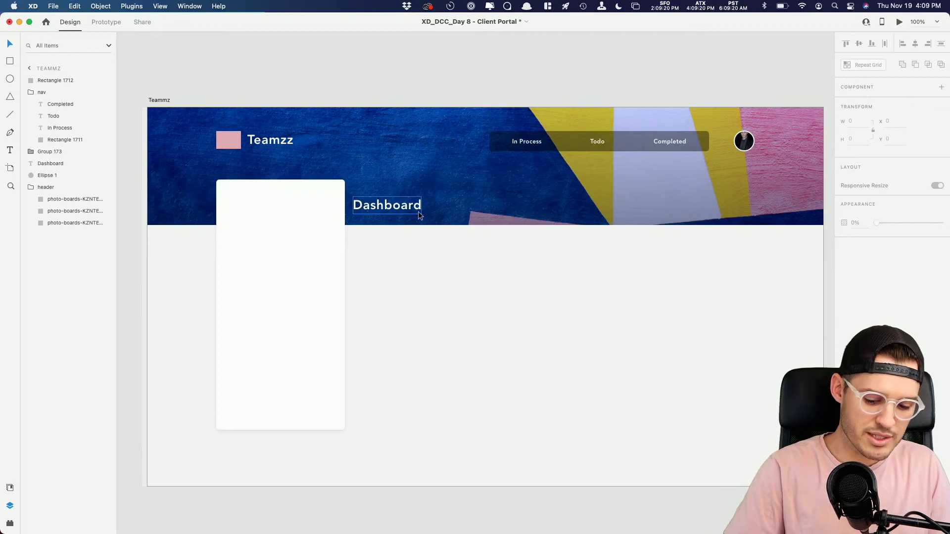
# With the column grid shown, move the Dashboard title right to X 507 and widen the sidebar card to 276 px.
pyautogui.press('super+shift+apostrophe')
pyautogui.moveTo(390, 206); pyautogui.dragTo(429, 209)
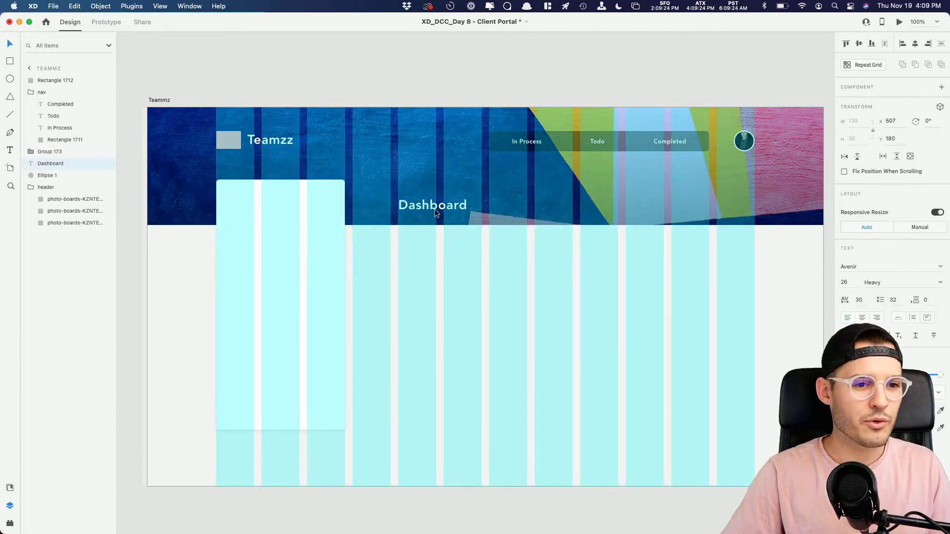
pyautogui.click(330, 235)
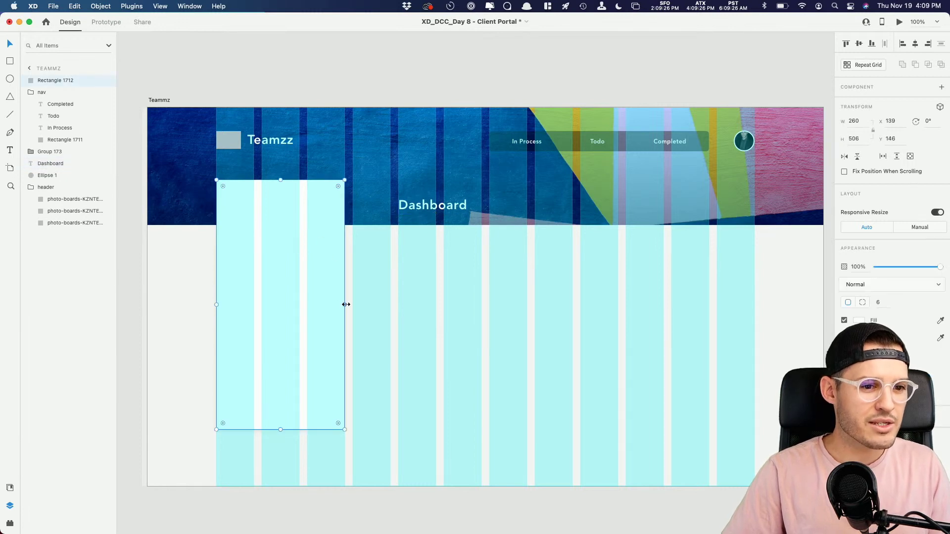
pyautogui.moveTo(346, 304); pyautogui.dragTo(354, 305)
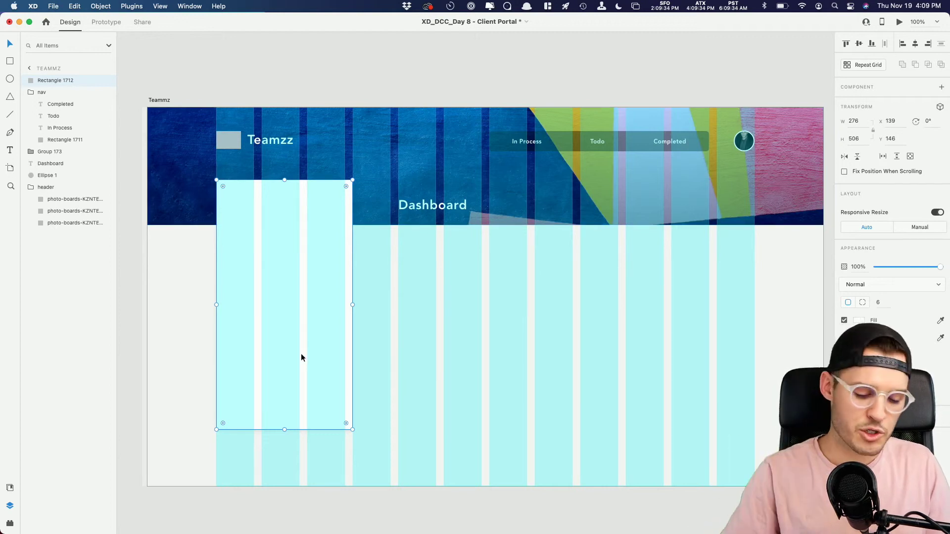
# Hide the column grid, paste a copy of the Dashboard title onto the sidebar card, and set its fill to near-black.
pyautogui.click(438, 206)
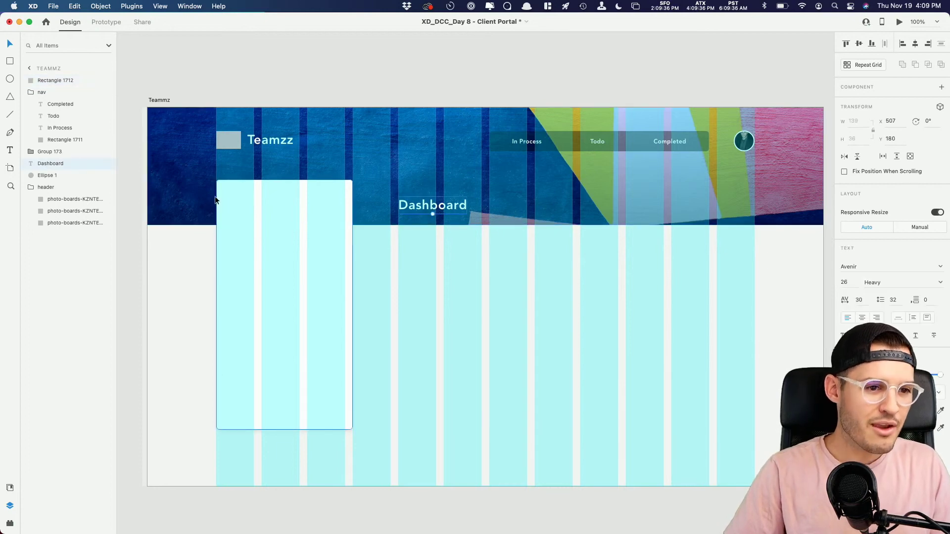
pyautogui.press('super+shift+apostrophe')
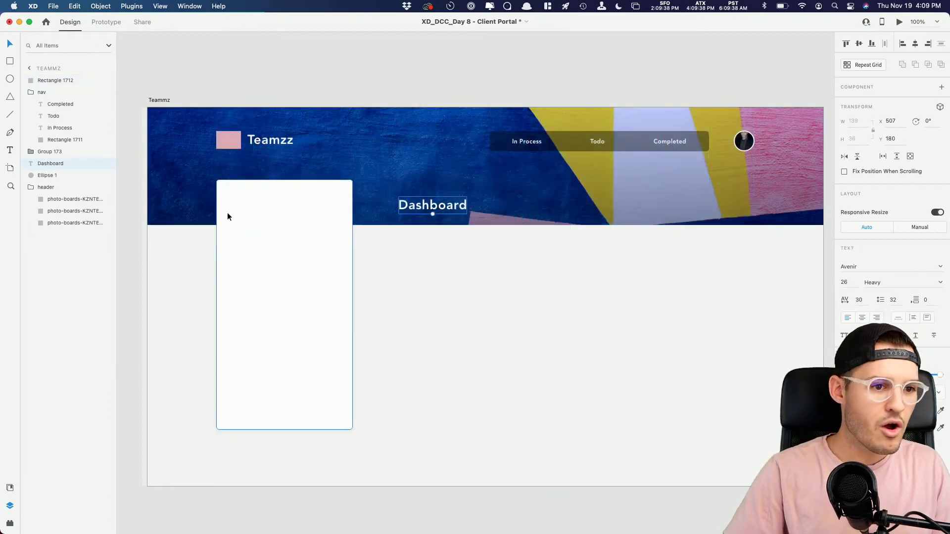
pyautogui.moveTo(227, 212); pyautogui.dragTo(469, 384)
pyautogui.click(366, 193)
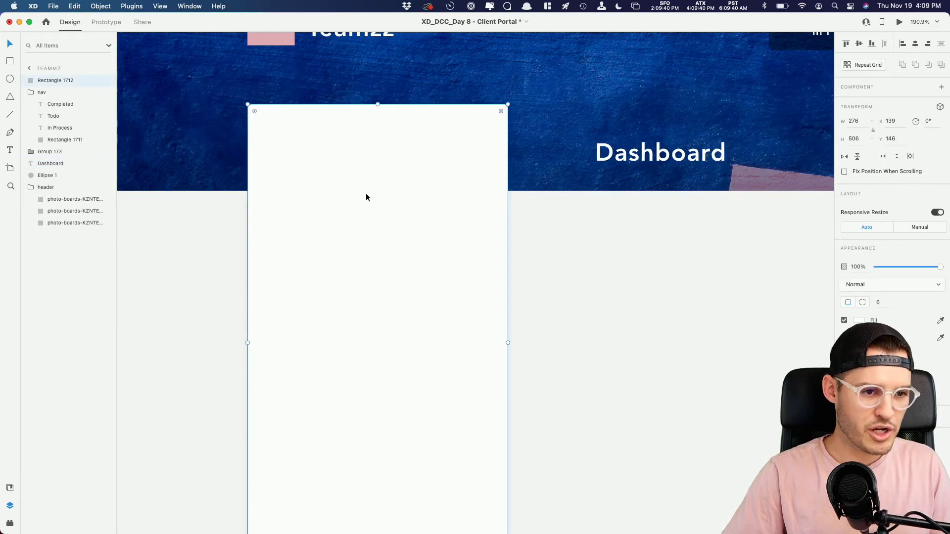
pyautogui.press('super+v')
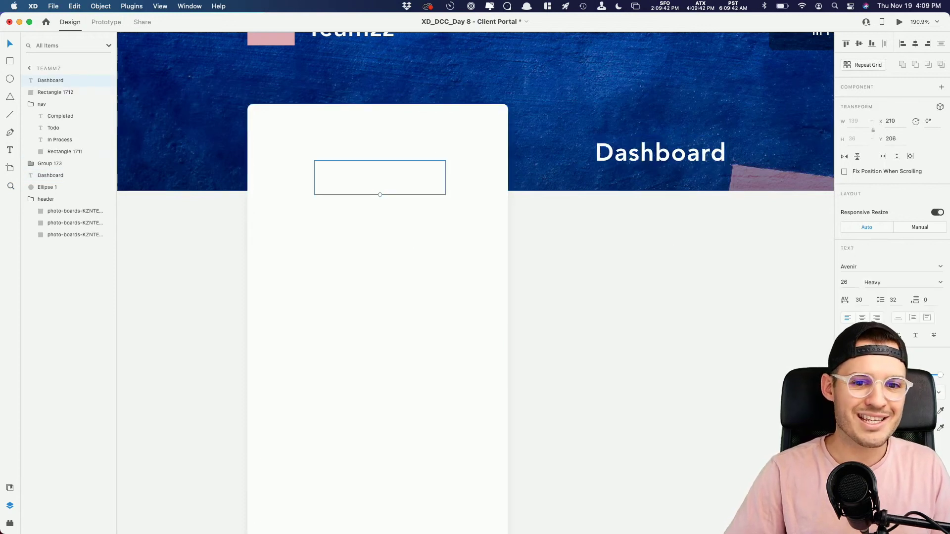
pyautogui.moveTo(769, 412); pyautogui.dragTo(737, 429)
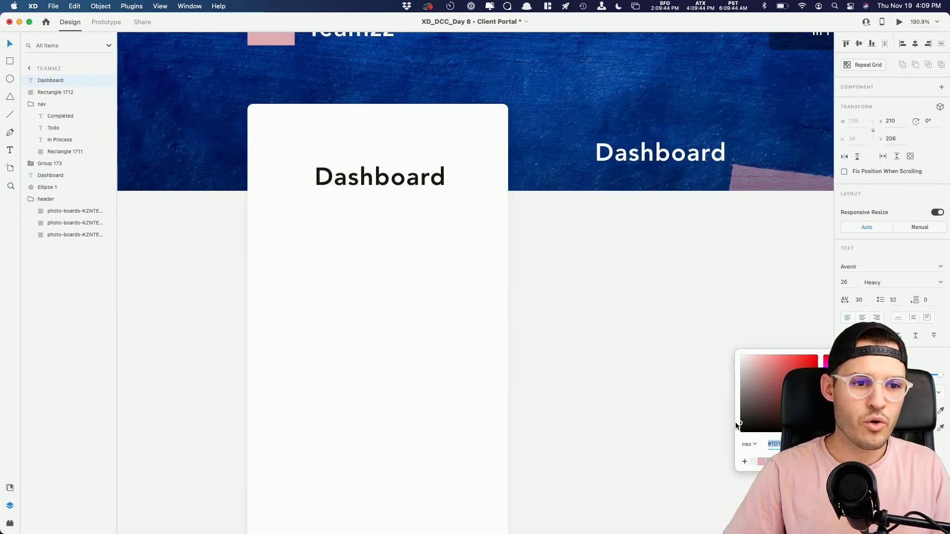
# Move the copied Dashboard title to the upper-left corner of the sidebar card and change its text to "Your Team".
pyautogui.moveTo(367, 178); pyautogui.dragTo(317, 142)
pyautogui.doubleClick(319, 144)
pyautogui.press('super+a')
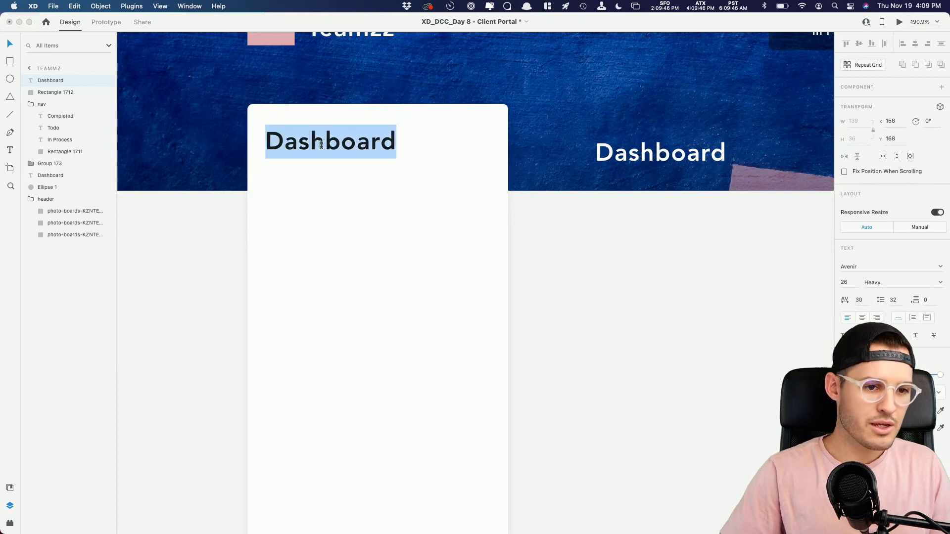
pyautogui.write('Team')
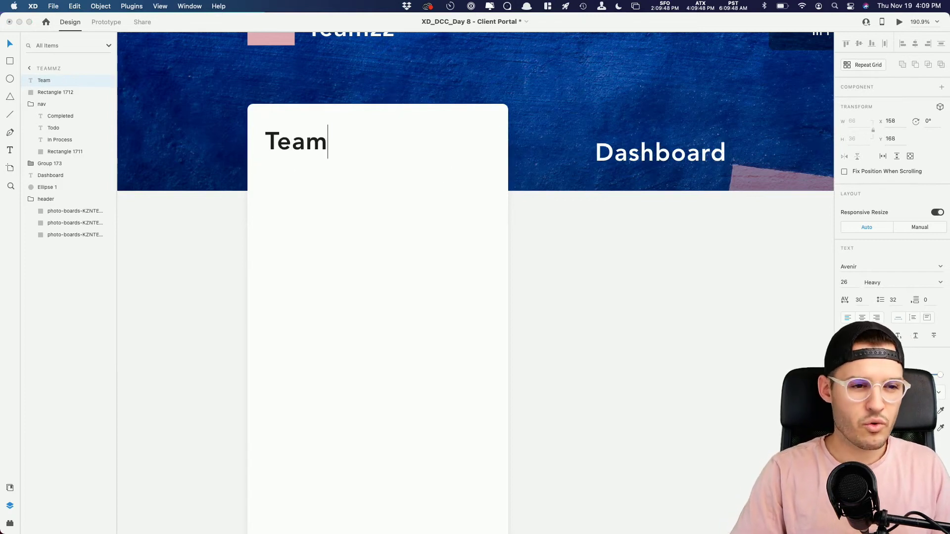
pyautogui.press('super+a')
pyautogui.write('Your')
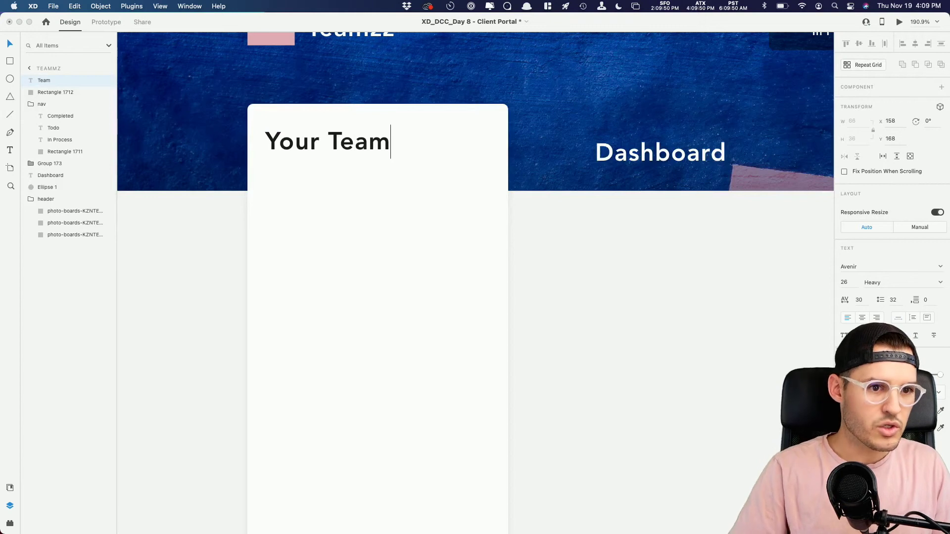
pyautogui.write(' Team')
pyautogui.press('Escape')
# Reduce the Your Team heading to font size 21 and position it at X 159, Y 166.
pyautogui.moveTo(331, 159); pyautogui.dragTo(322, 152)
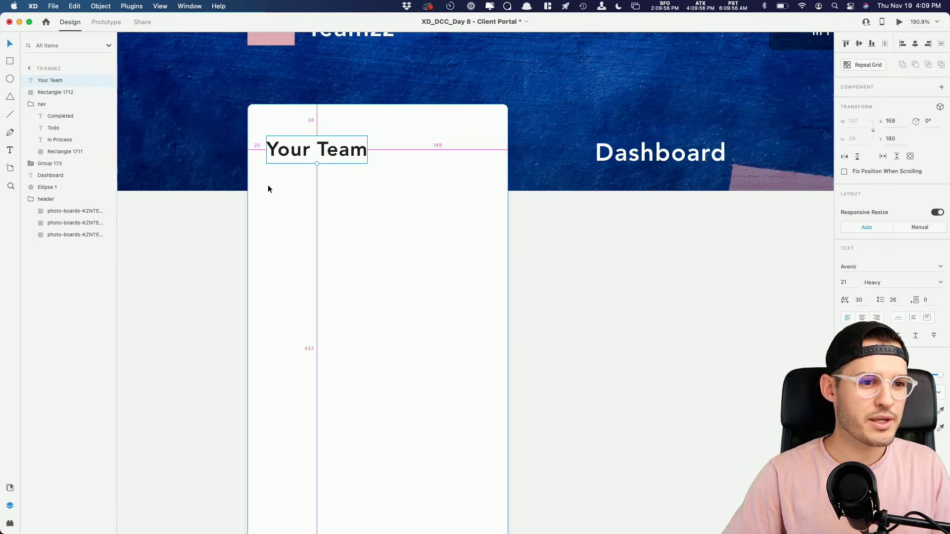
pyautogui.press('Up')
pyautogui.press('Up')
pyautogui.press('Up')
pyautogui.press('Up')
pyautogui.press('Up')
pyautogui.press('Up')
pyautogui.press('Up')
pyautogui.press('Up')
pyautogui.press('Up')
pyautogui.press('Up')
pyautogui.press('Up')
pyautogui.press('Up')
pyautogui.press('Up')
pyautogui.press('Up')
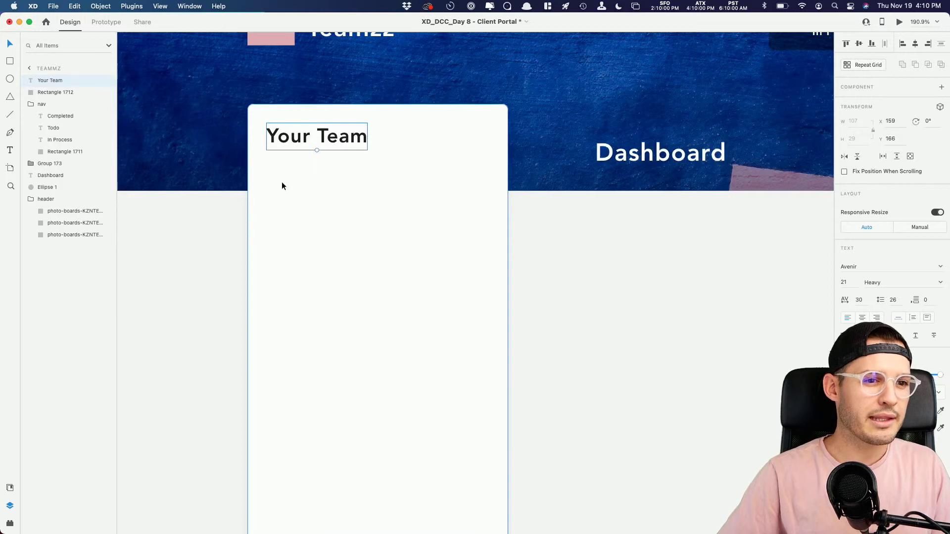
# Draw a circle about 47 px wide below the Your Team heading, without a border and with a dark red fill.
pyautogui.press('e')
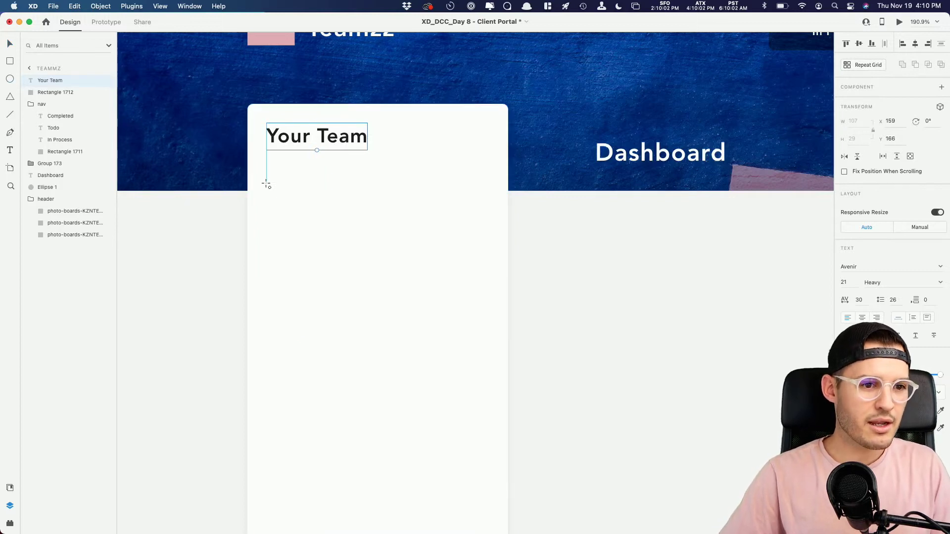
pyautogui.moveTo(267, 184); pyautogui.dragTo(310, 240)
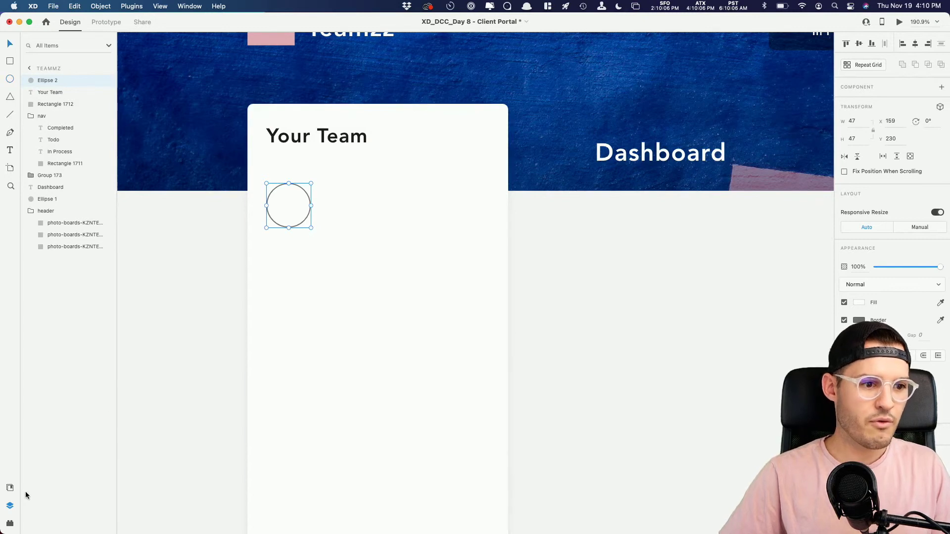
pyautogui.click(10, 524)
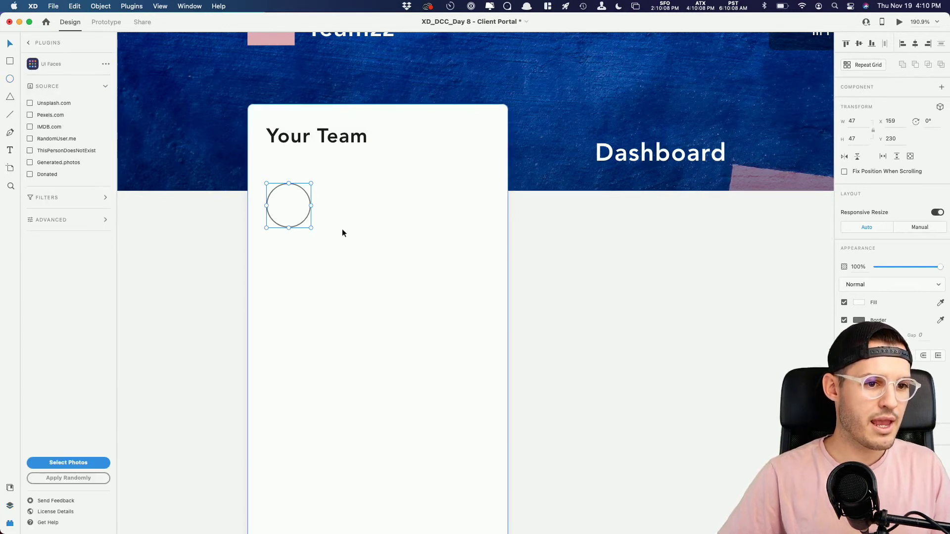
pyautogui.click(844, 321)
pyautogui.click(859, 303)
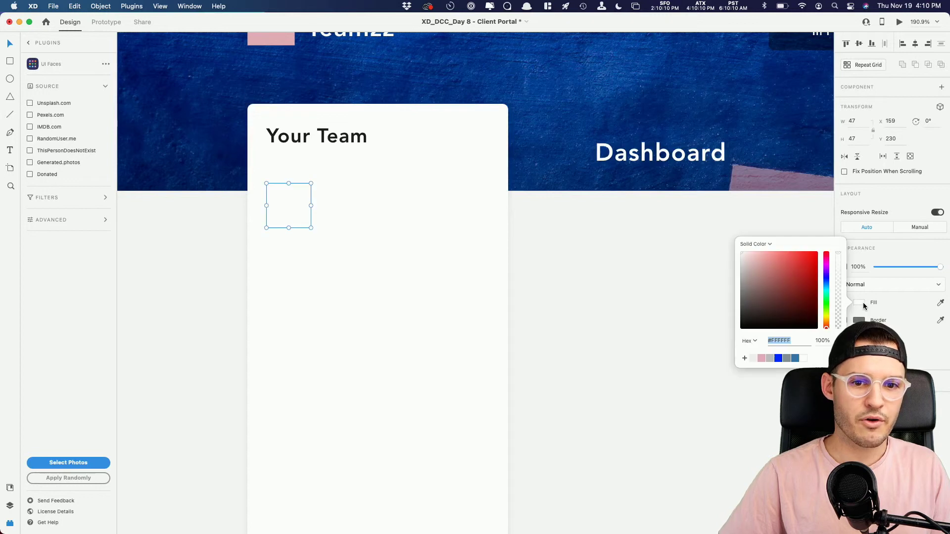
pyautogui.click(806, 305)
pyautogui.click(288, 215)
# Turn the circle into a four-by-four Repeat Grid, tightening the gaps so it is 237 px wide and 248 px high.
pyautogui.press('super+r')
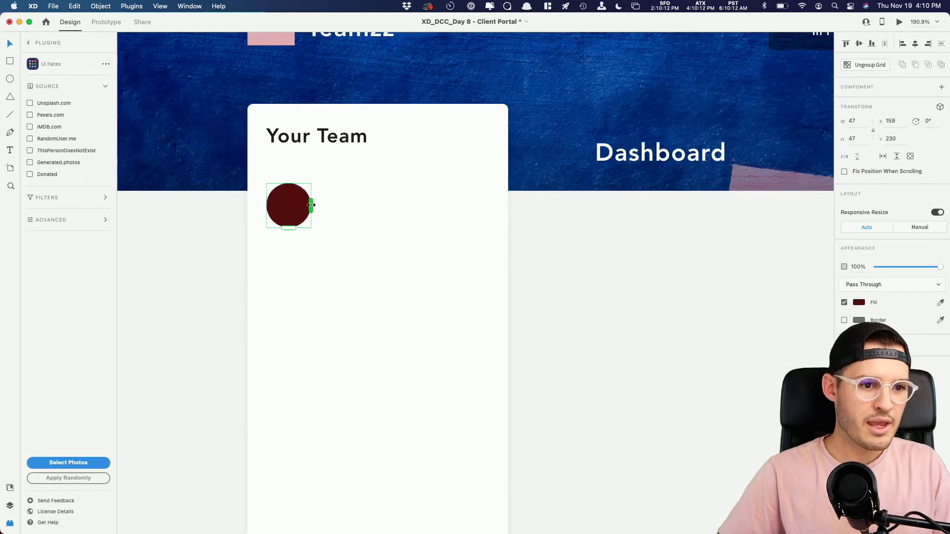
pyautogui.moveTo(312, 205); pyautogui.dragTo(503, 213)
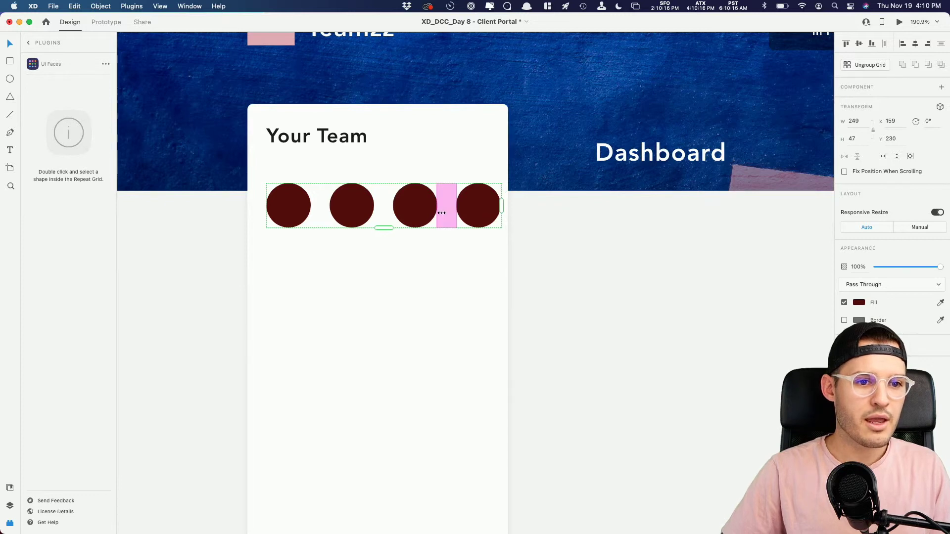
pyautogui.moveTo(443, 215)
pyautogui.mouseDown()
pyautogui.moveTo(432, 215)
pyautogui.moveTo(437, 207)
pyautogui.mouseUp()
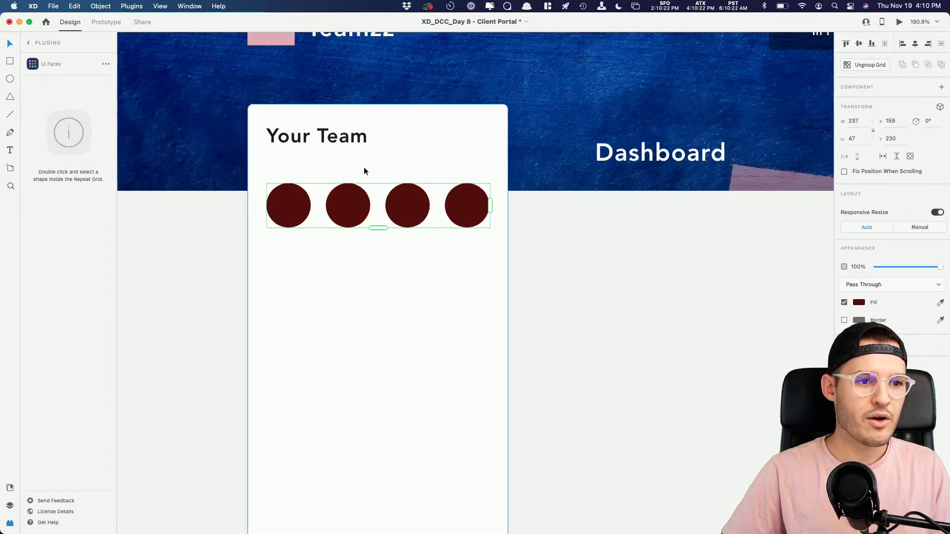
pyautogui.moveTo(438, 213); pyautogui.dragTo(438, 213)
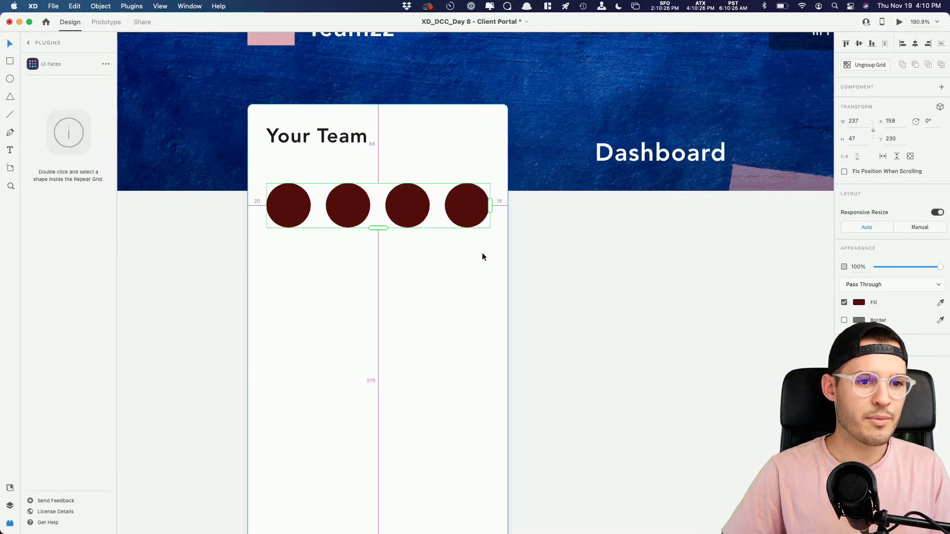
pyautogui.moveTo(378, 228); pyautogui.dragTo(401, 326)
pyautogui.moveTo(315, 113); pyautogui.dragTo(316, 114)
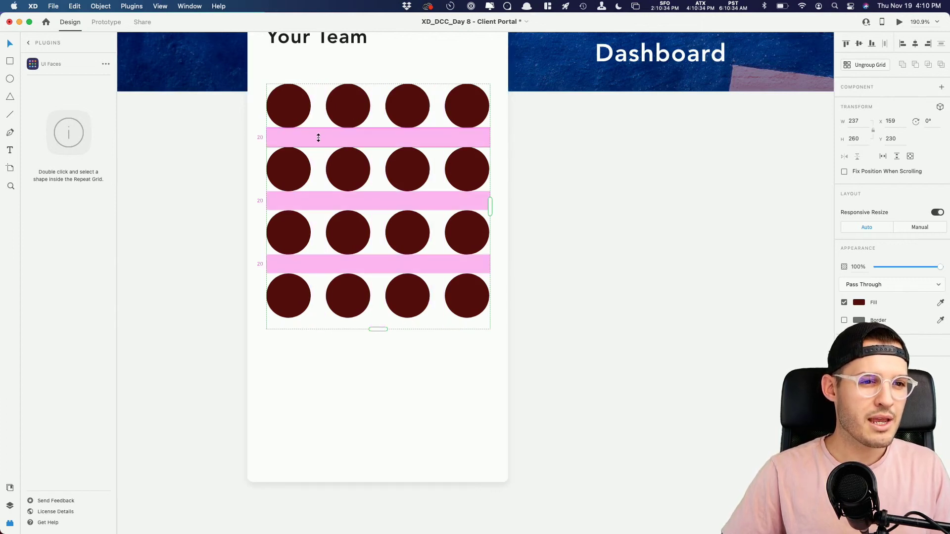
pyautogui.moveTo(318, 137); pyautogui.dragTo(318, 134)
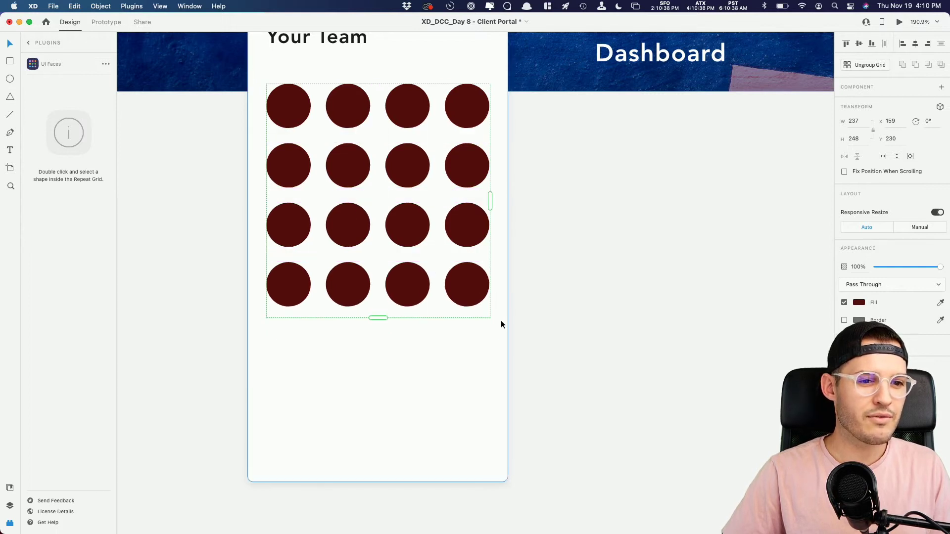
# Fill the circles in the grid with random face photos using the UI Faces plugin.
pyautogui.doubleClick(295, 105)
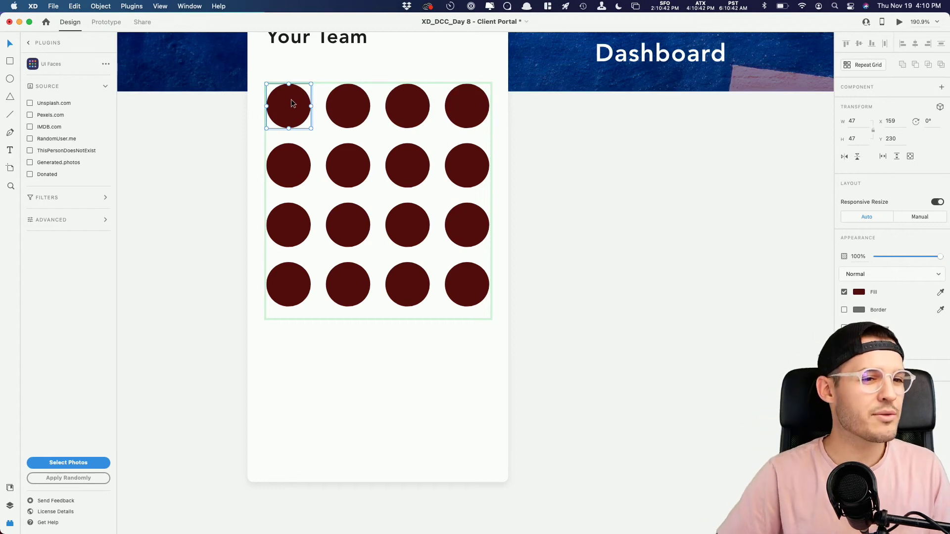
pyautogui.click(67, 479)
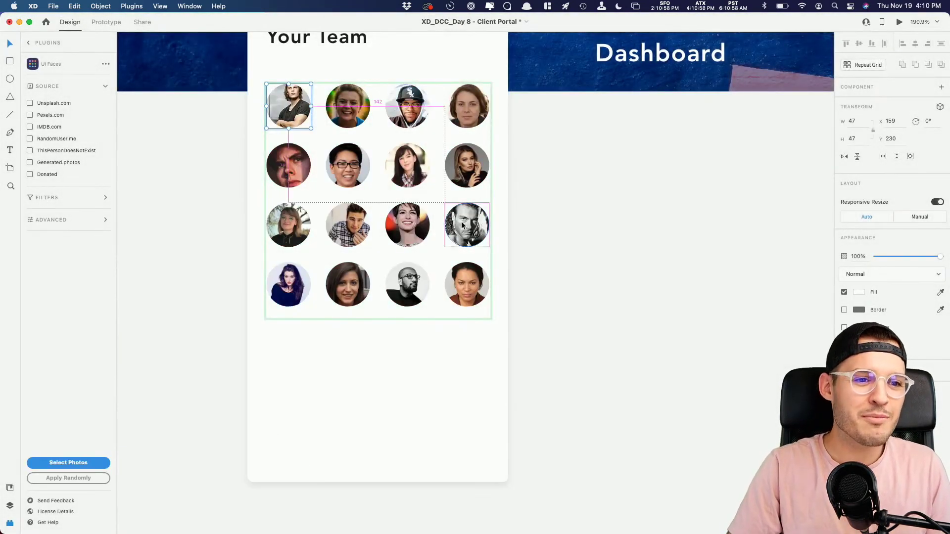
pyautogui.scroll(5, 462, 223)
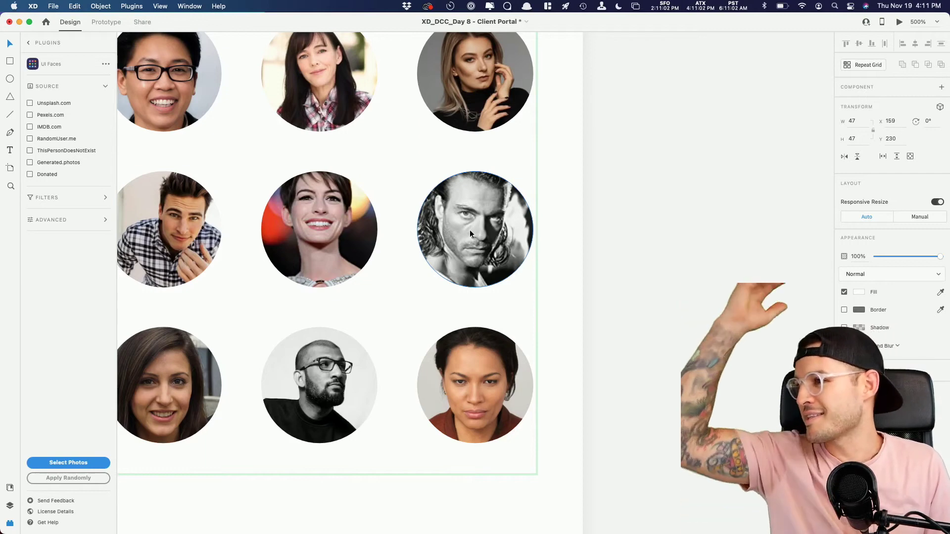
pyautogui.scroll(-5, 449, 244)
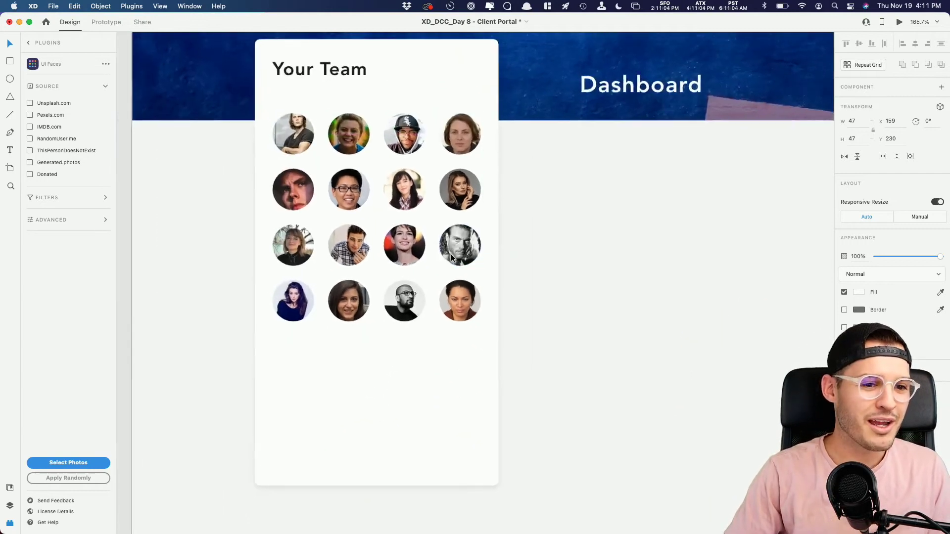
pyautogui.scroll(3, 450, 254)
pyautogui.scroll(3, 615, 292)
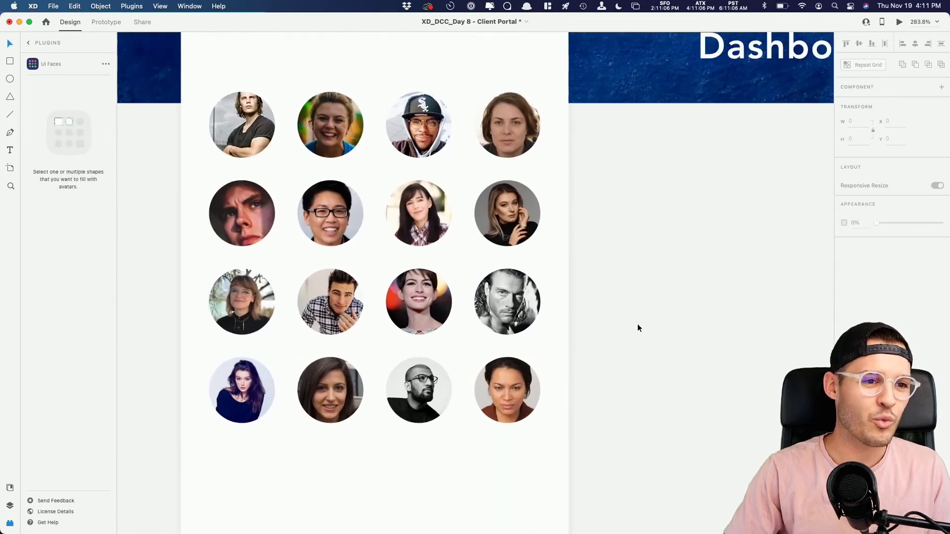
# Move the avatar grid down to Y 245 and trim its height to 238 px.
pyautogui.press('super+minus')
pyautogui.press('super+minus')
pyautogui.moveTo(634, 330); pyautogui.dragTo(589, 301)
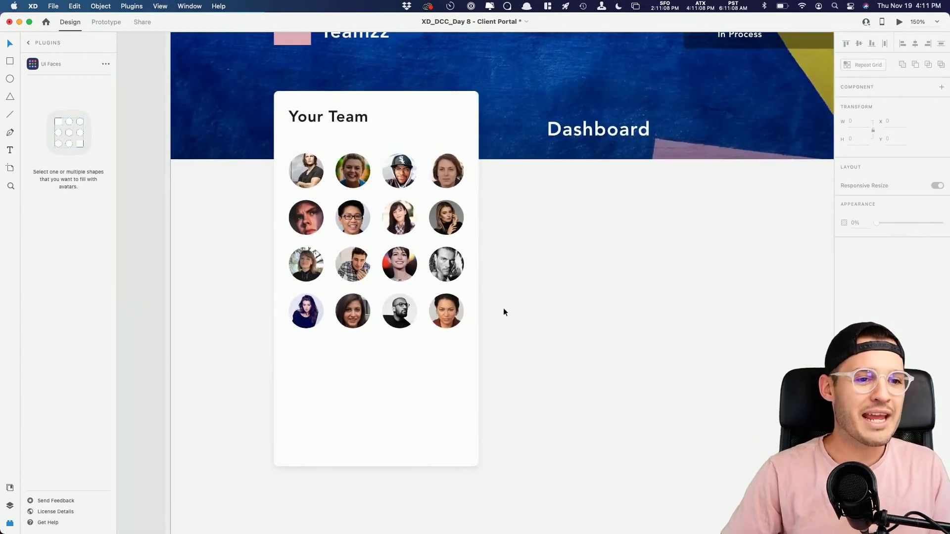
pyautogui.click(358, 176)
pyautogui.moveTo(357, 180); pyautogui.dragTo(357, 186)
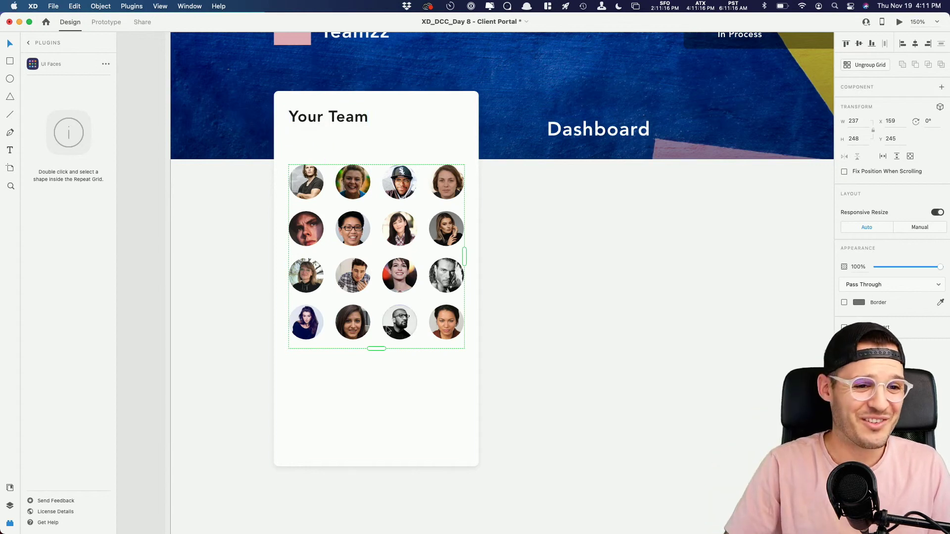
pyautogui.moveTo(377, 349); pyautogui.dragTo(383, 341)
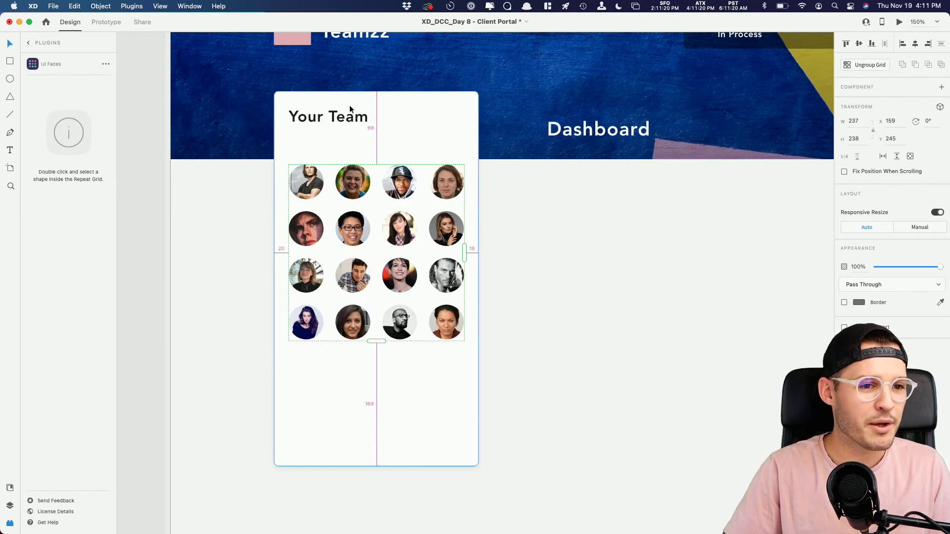
# Duplicate the sidebar card and shrink the copy to a 260 × 69 px rectangle below the avatars at Y 526.
pyautogui.click(340, 414)
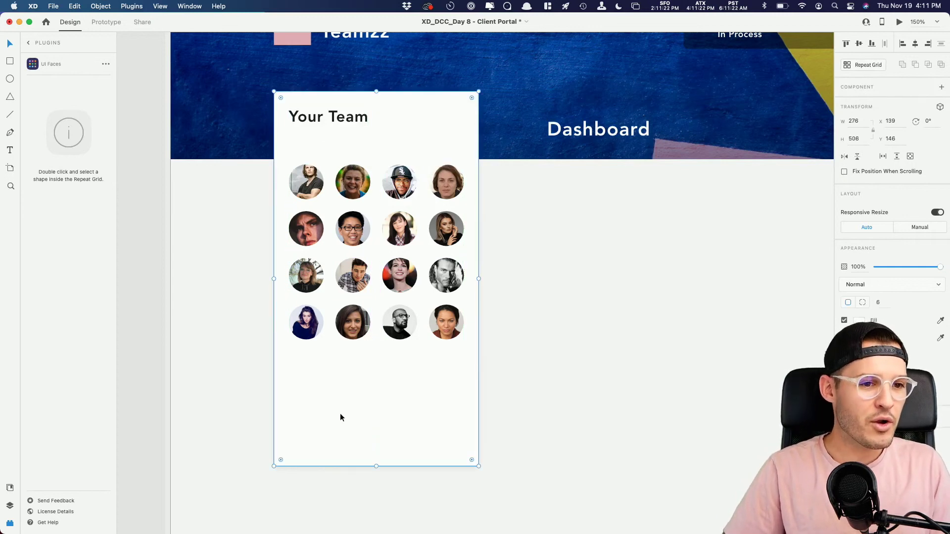
pyautogui.press('super+d')
pyautogui.moveTo(377, 90); pyautogui.dragTo(384, 426)
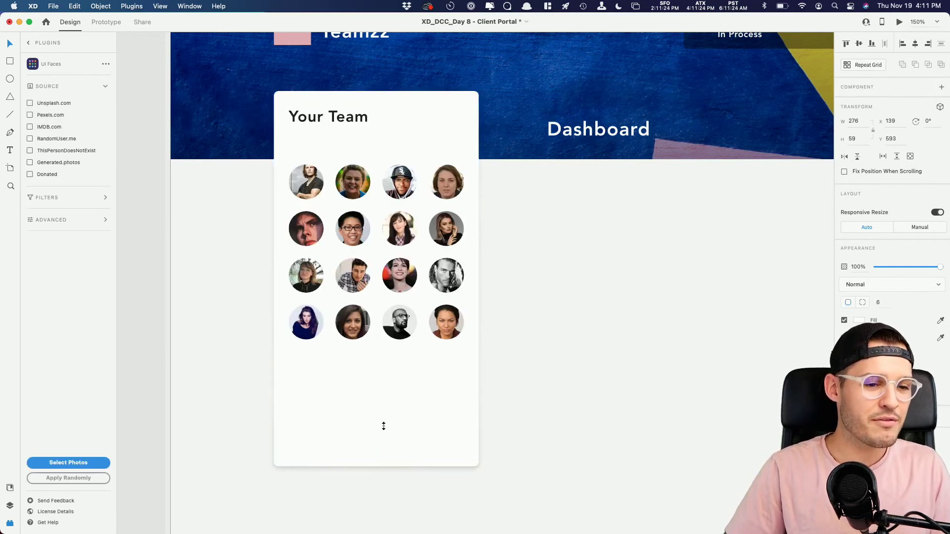
pyautogui.moveTo(383, 374); pyautogui.dragTo(382, 373)
pyautogui.moveTo(376, 468); pyautogui.dragTo(376, 425)
pyautogui.moveTo(481, 399); pyautogui.dragTo(473, 399)
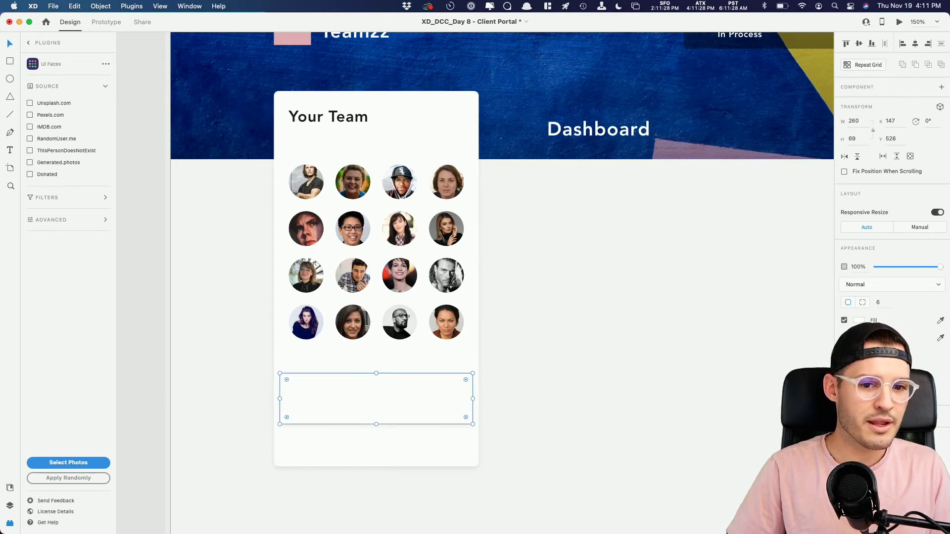
# Fill the small rectangle with blue #0027FF and reduce its height to 49 px.
pyautogui.click(859, 322)
pyautogui.write('#0027FF')
pyautogui.press('Return')
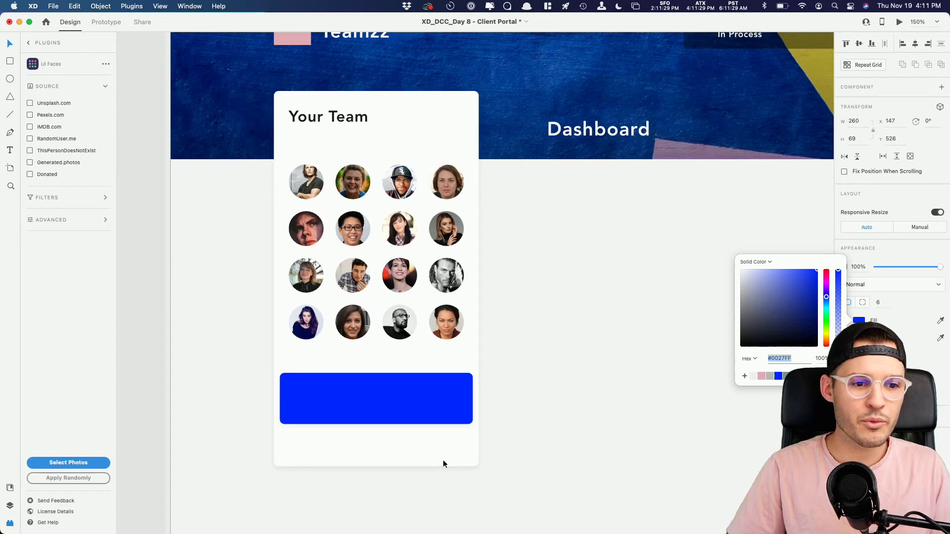
pyautogui.click(395, 425)
pyautogui.moveTo(376, 424); pyautogui.dragTo(375, 409)
# Resize the blue button to 237 × 47 px at X 159, matching the avatar grid's width.
pyautogui.scroll(-5, 376, 408)
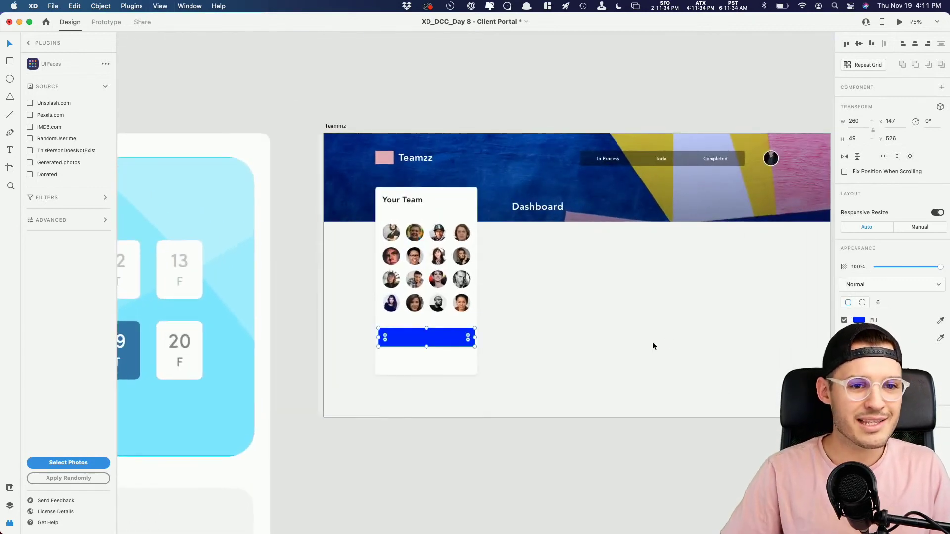
pyautogui.hscroll(5, 653, 345)
pyautogui.hscroll(-2, 570, 326)
pyautogui.press('super+equal')
pyautogui.press('super+equal')
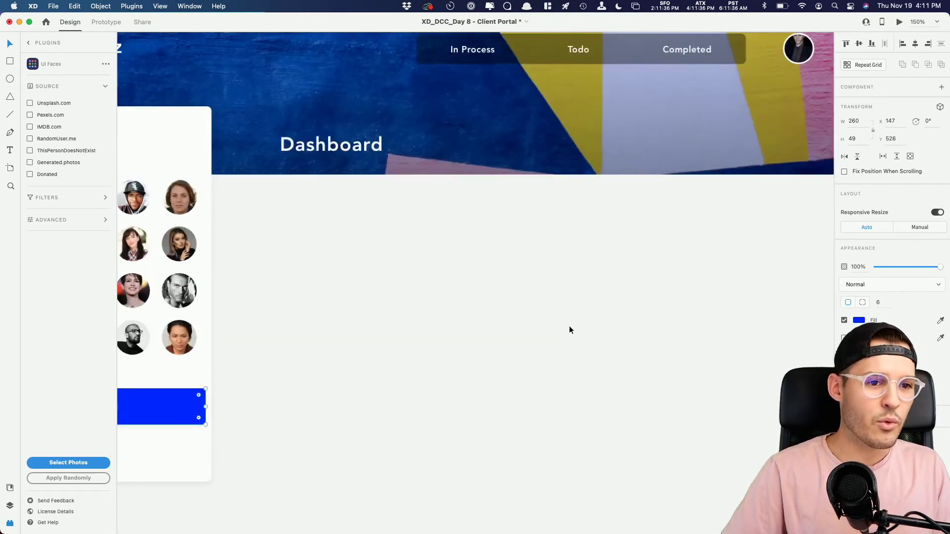
pyautogui.hscroll(-5, 569, 330)
pyautogui.scroll(2, 570, 330)
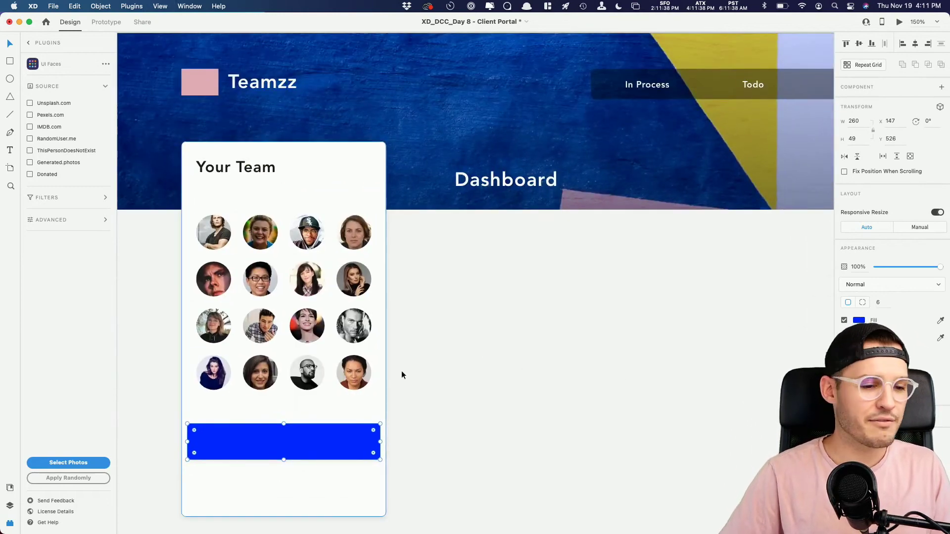
pyautogui.scroll(-3, 346, 379)
pyautogui.moveTo(291, 403); pyautogui.dragTo(290, 402)
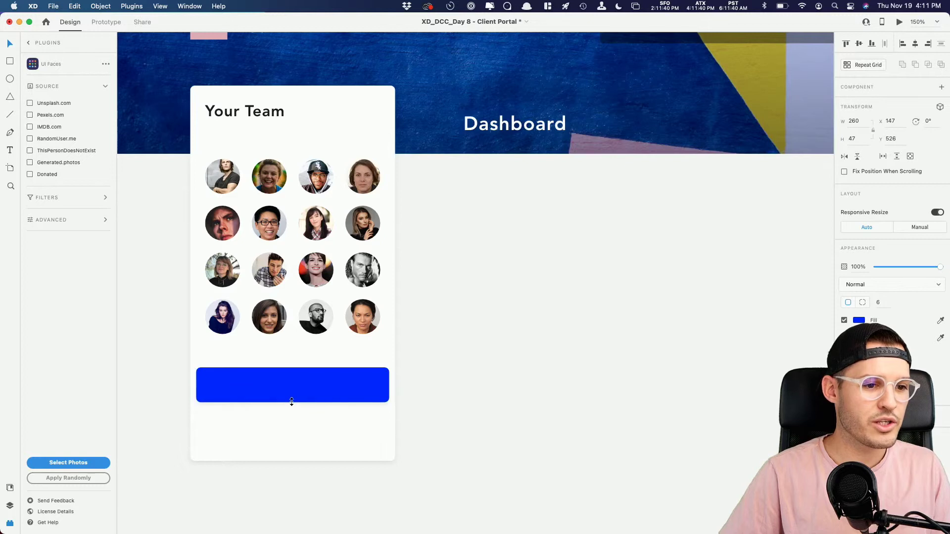
pyautogui.moveTo(196, 386); pyautogui.dragTo(205, 386)
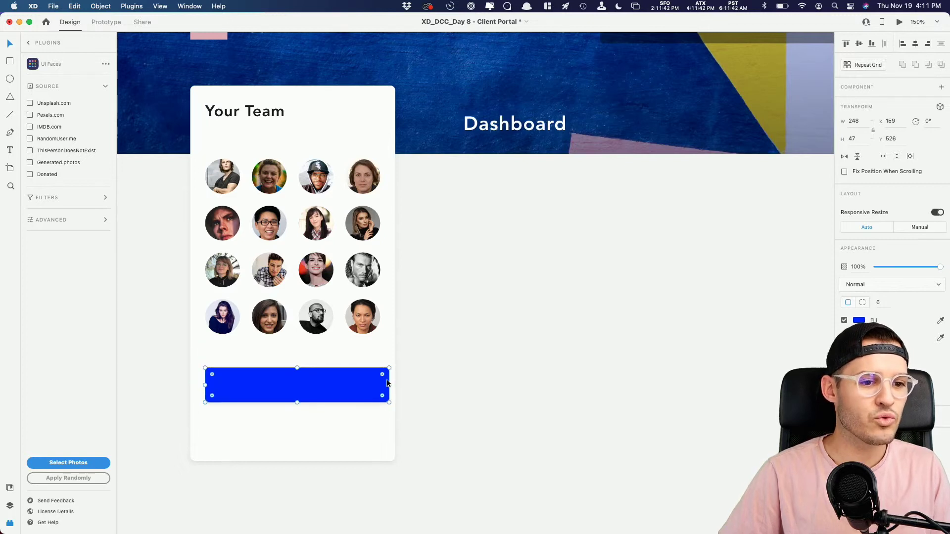
pyautogui.moveTo(390, 385); pyautogui.dragTo(382, 386)
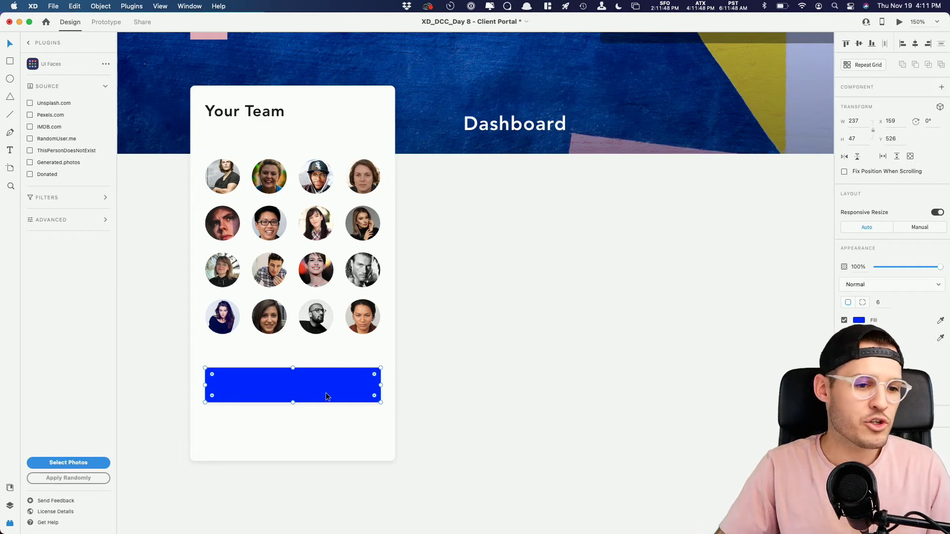
# Move the blue button down to Y 533 and shorten the sidebar card to 482 px high.
pyautogui.press('alt')
pyautogui.press('Down')
pyautogui.press('Down')
pyautogui.press('Down')
pyautogui.press('Down')
pyautogui.press('Down')
pyautogui.press('Down')
pyautogui.press('Down')
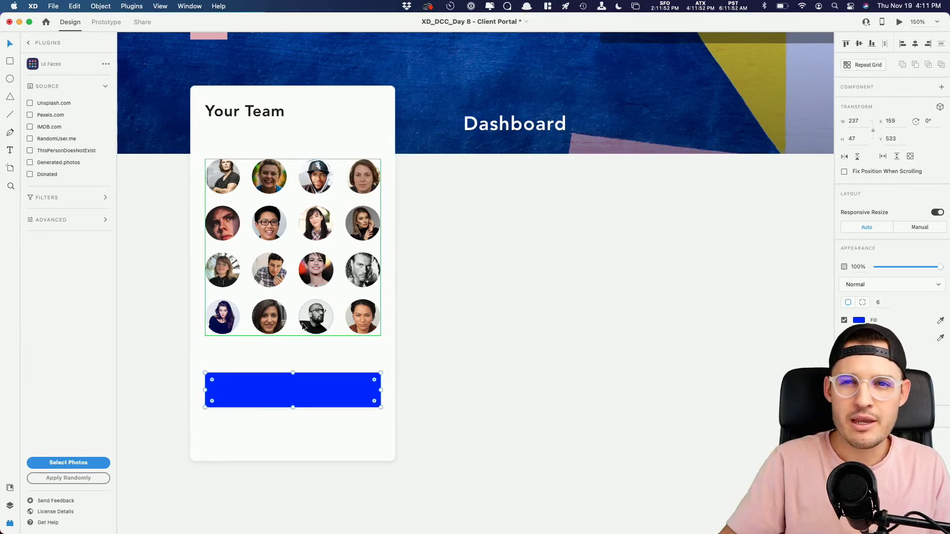
pyautogui.click(308, 456)
pyautogui.moveTo(292, 461)
pyautogui.mouseDown()
pyautogui.moveTo(288, 432)
pyautogui.moveTo(288, 443)
pyautogui.mouseUp()
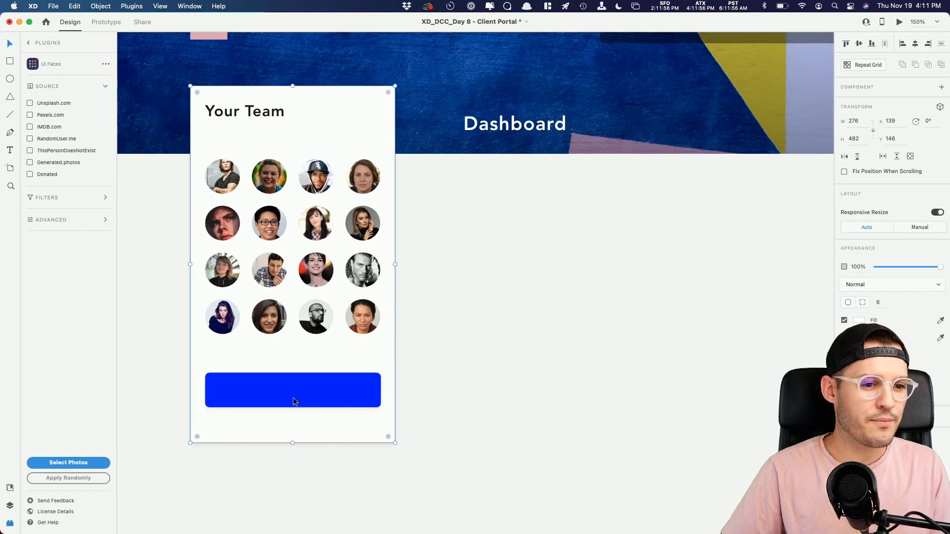
# Move the blue button up 20 px to Y 513, closer to the avatar grid.
pyautogui.click(293, 397)
pyautogui.hotkey('shift', 'Up')
pyautogui.hotkey('shift', 'Up')
# Shorten the sidebar card to 453 px high and move the avatar grid up to Y 230.
pyautogui.click(303, 436)
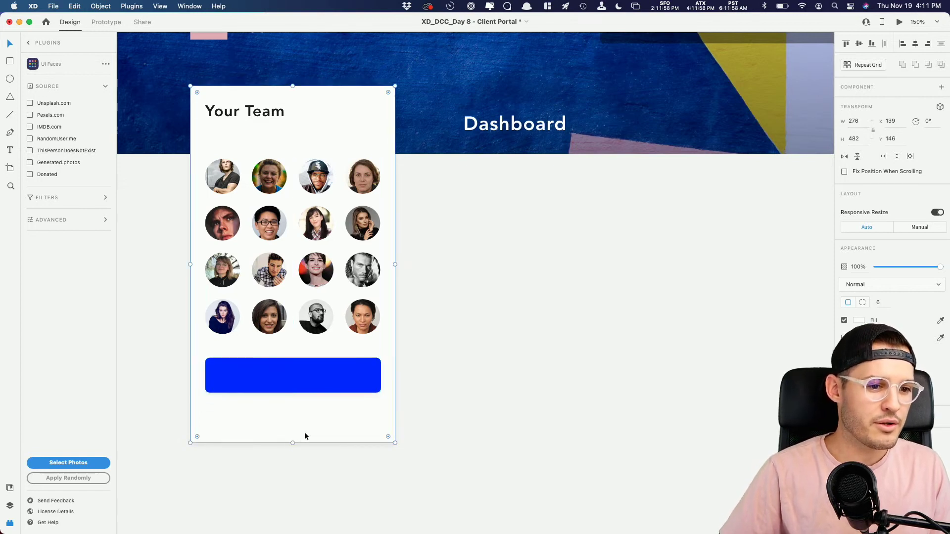
pyautogui.moveTo(291, 443); pyautogui.dragTo(293, 421)
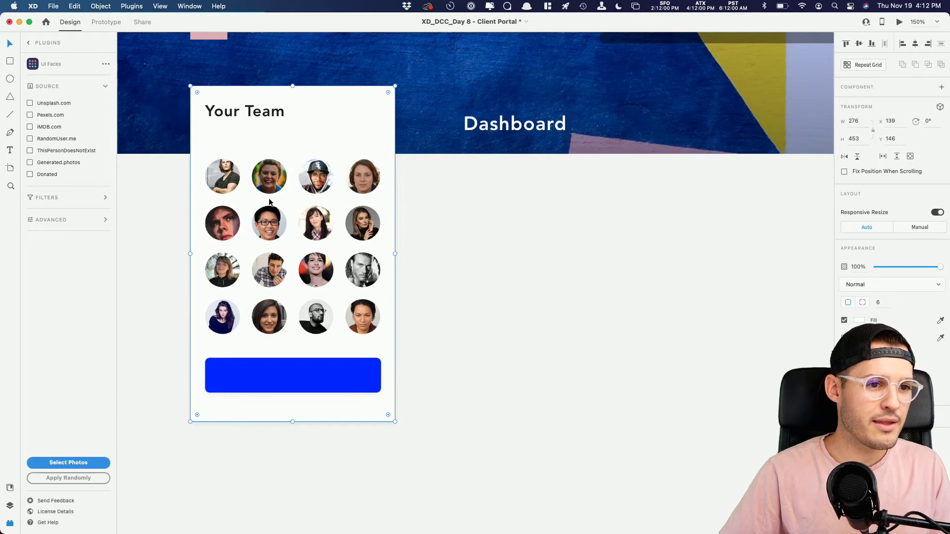
pyautogui.moveTo(271, 184); pyautogui.dragTo(271, 173)
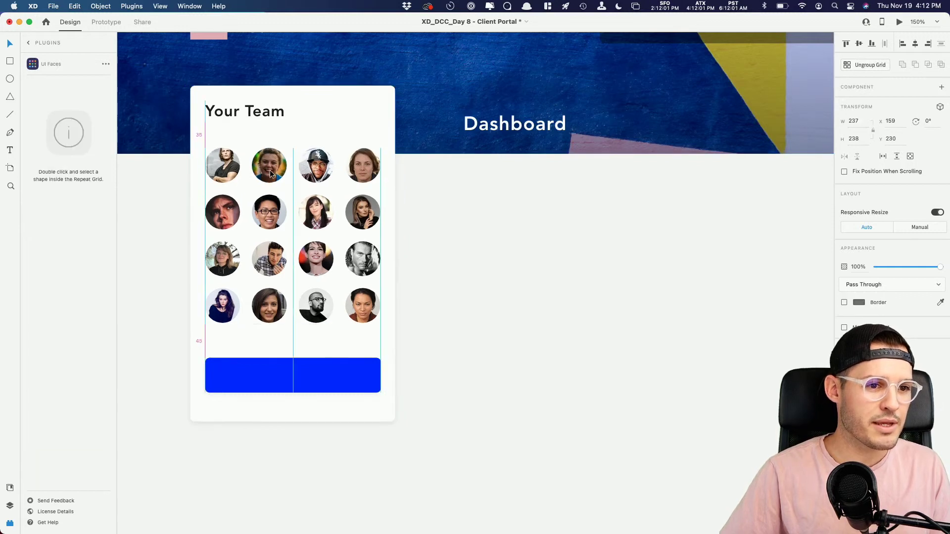
# Copy the Your Team heading onto the blue button, bring it in front and reduce the copy to size 18.
pyautogui.click(250, 105)
pyautogui.doubleClick(265, 370)
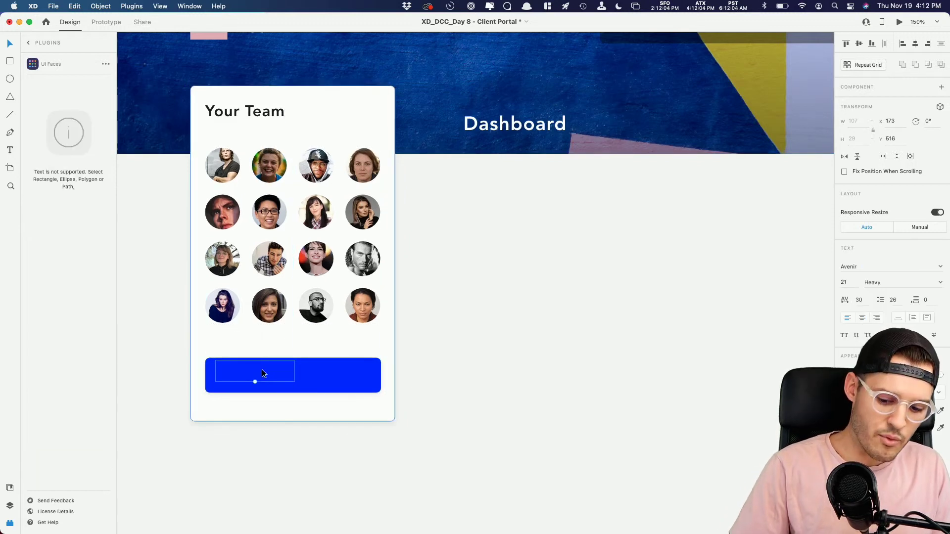
pyautogui.press('super+shift+bracketright')
pyautogui.moveTo(263, 370); pyautogui.dragTo(257, 384)
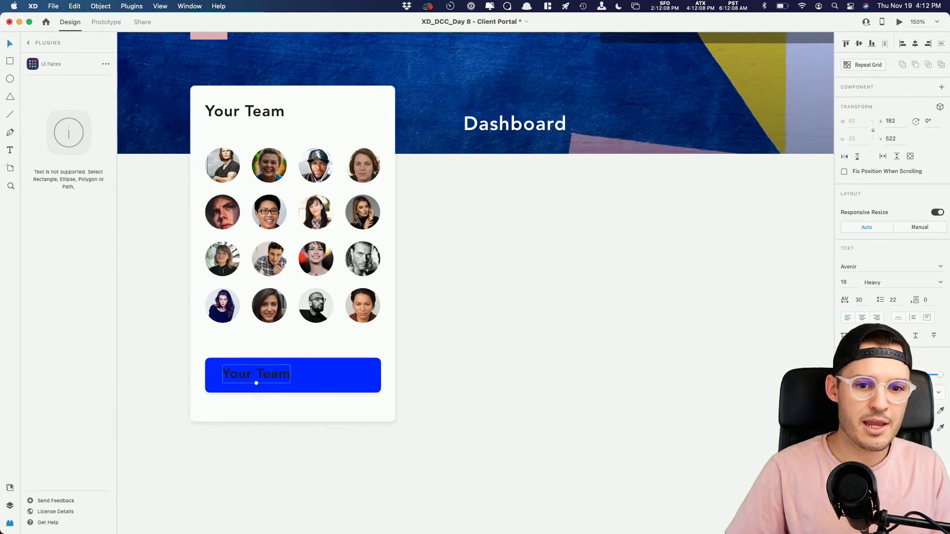
# Colour the copied text white and change its wording to "Invite a team member".
pyautogui.click(847, 410)
pyautogui.doubleClick(239, 374)
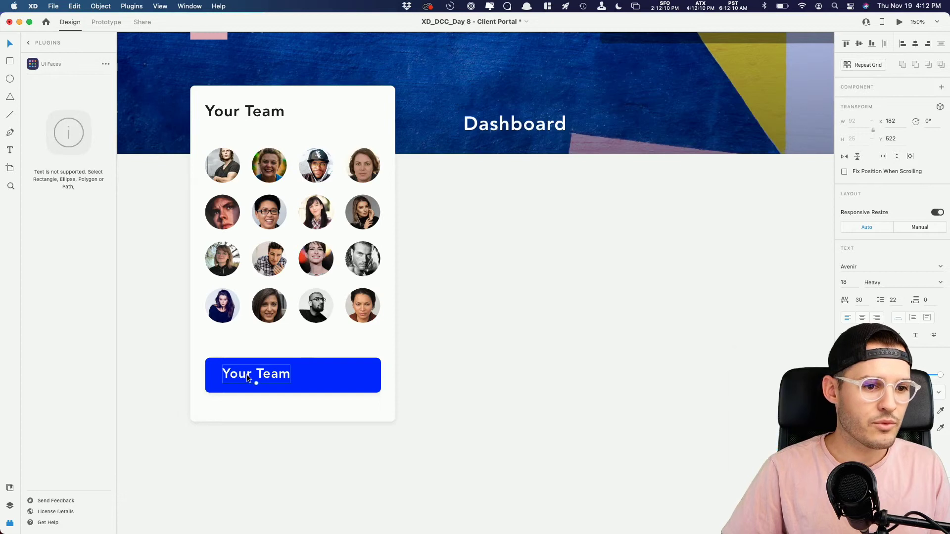
pyautogui.write('Invite')
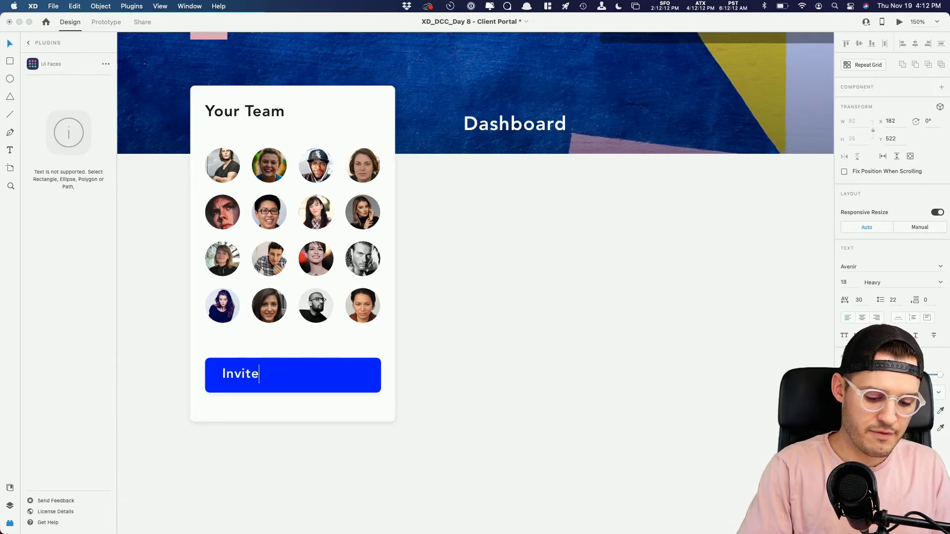
pyautogui.write(' a team member')
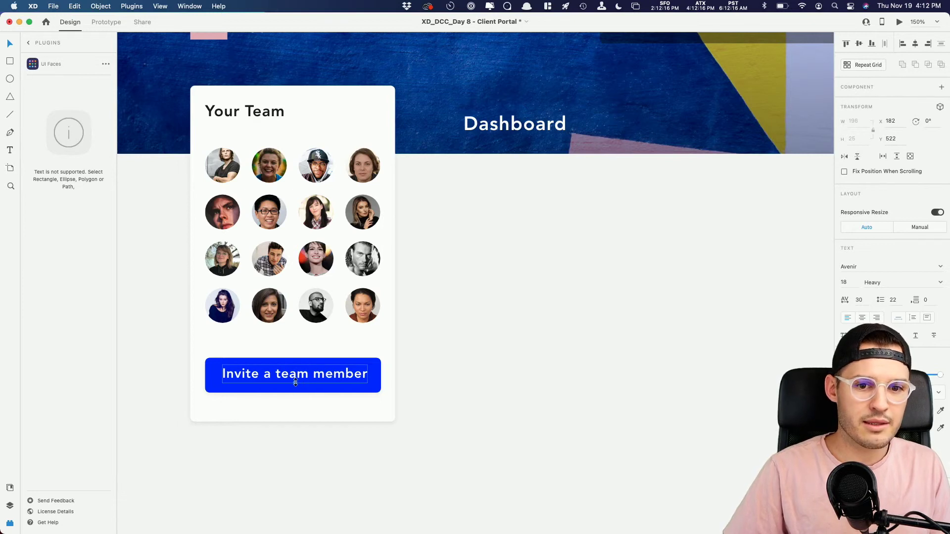
# Reduce the button label to size 14, centre-align its text and centre it on the blue button.
pyautogui.press('Escape')
pyautogui.press('super+shift+comma')
pyautogui.press('super+shift+comma')
pyautogui.press('super+shift+comma')
pyautogui.press('super+shift+comma')
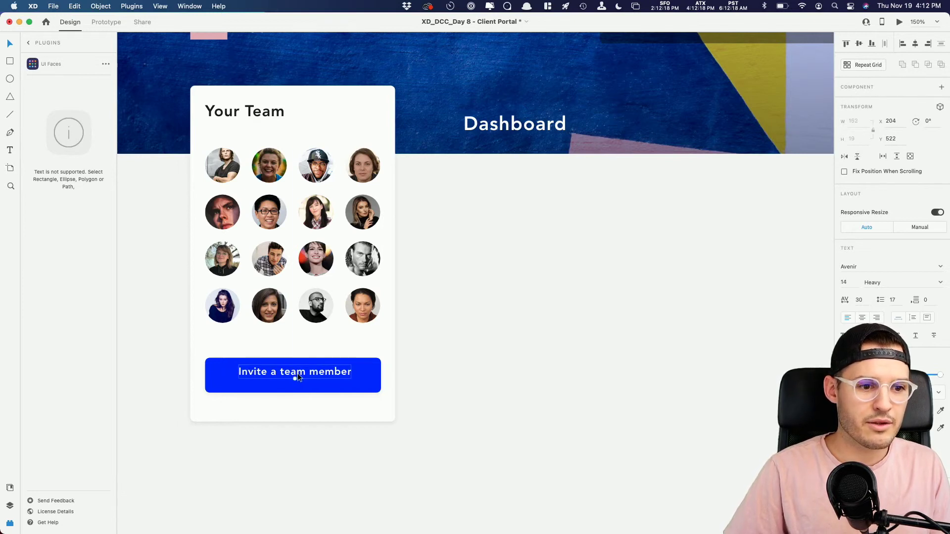
pyautogui.moveTo(298, 373); pyautogui.dragTo(293, 375)
pyautogui.keyDown('shift'); pyautogui.click(365, 376); pyautogui.keyUp('shift')
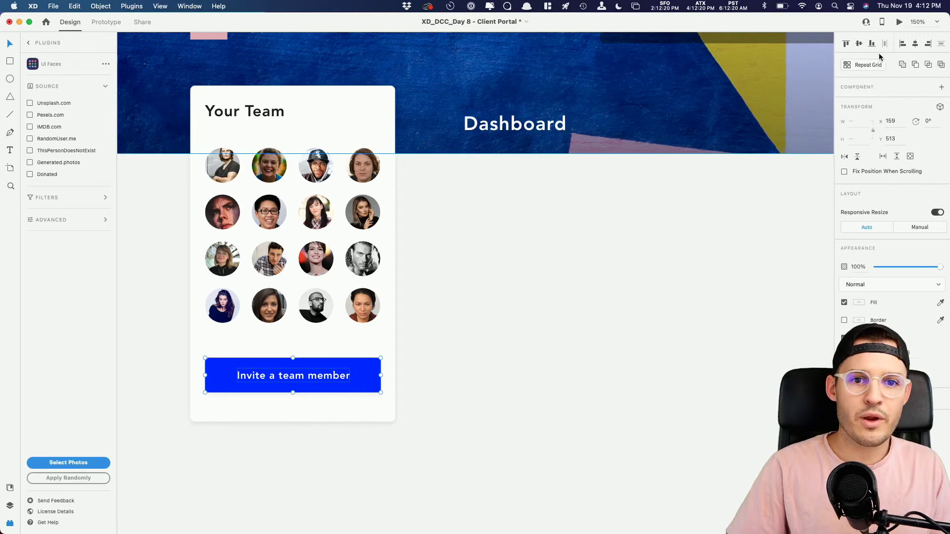
pyautogui.click(292, 376)
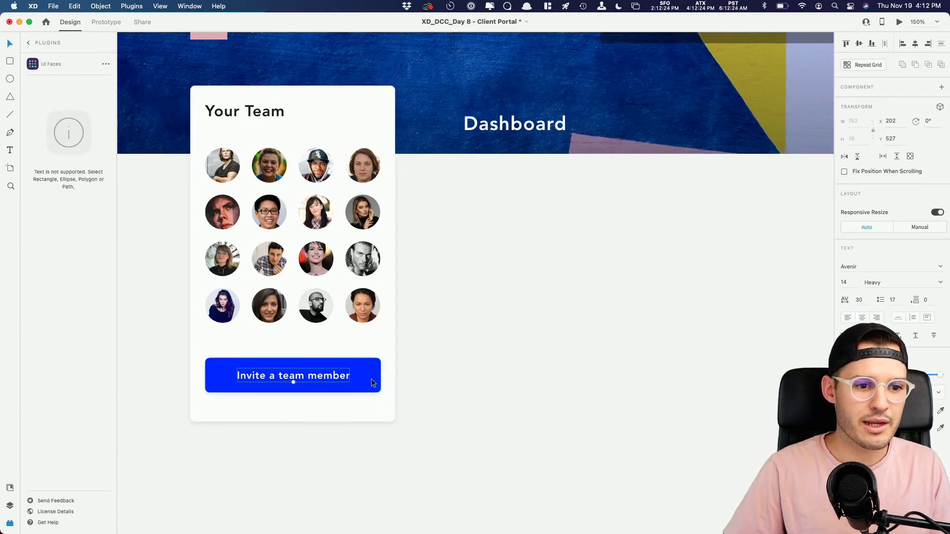
# Group the label with the blue button, enable padding on the group and turn it into a component.
pyautogui.press('Escape')
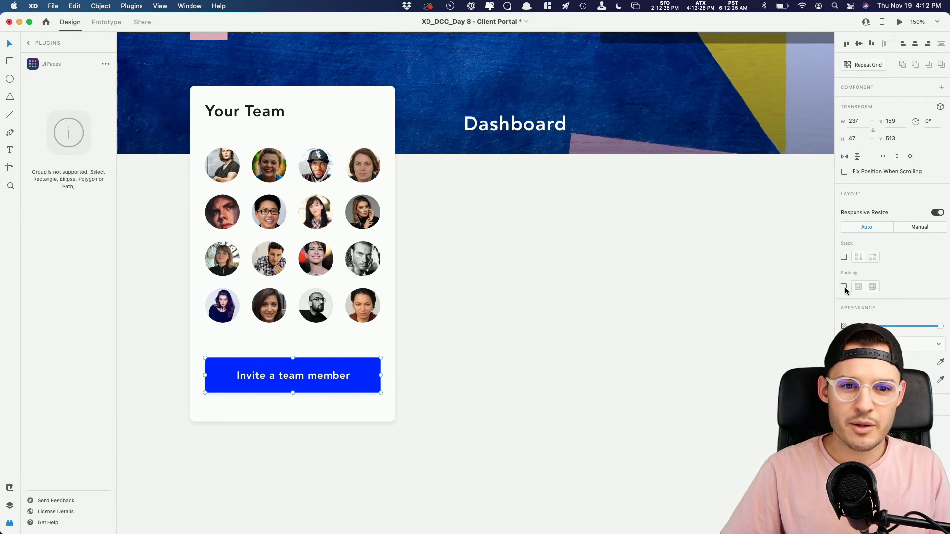
pyautogui.press('super+k')
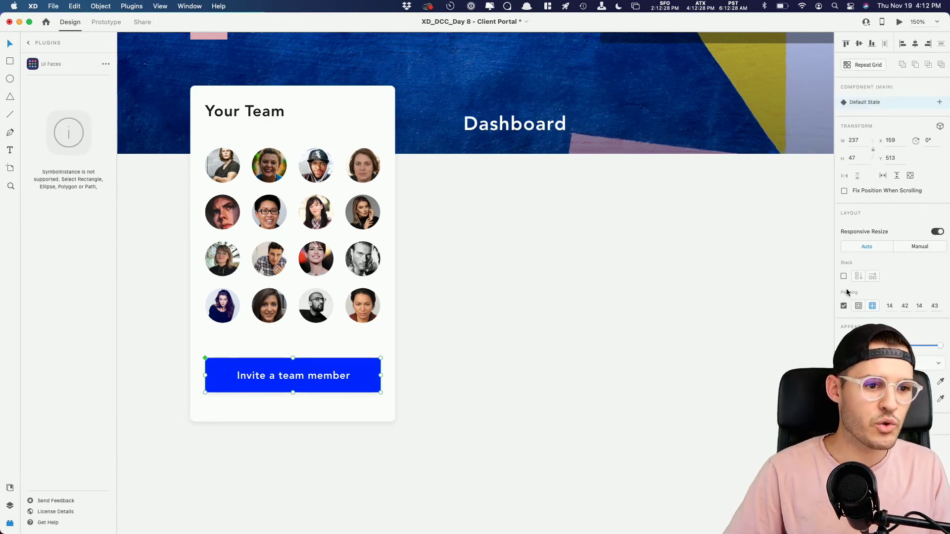
# Test the padded button by adding filler text to the label of a duplicate, and delete the duplicate.
pyautogui.moveTo(335, 380); pyautogui.dragTo(645, 304)
pyautogui.doubleClick(645, 304)
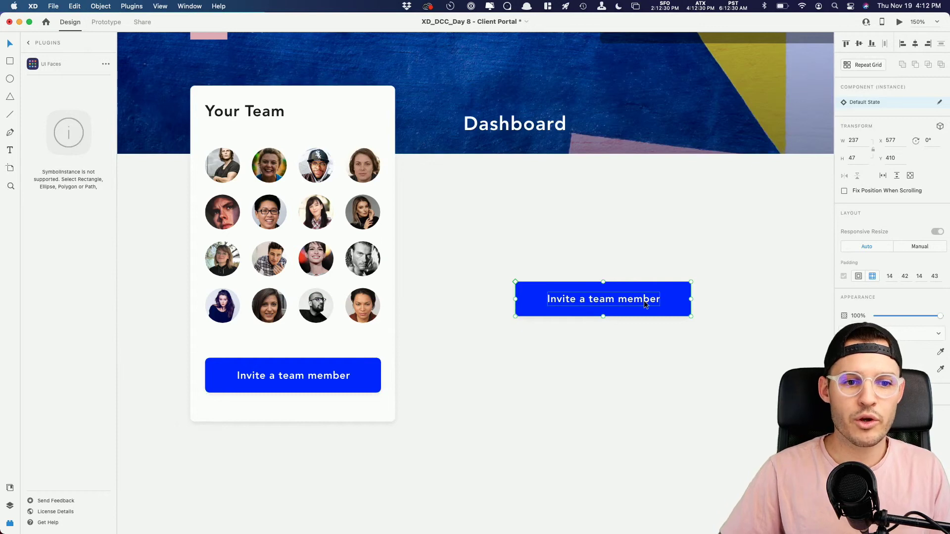
pyautogui.doubleClick(645, 301)
pyautogui.press('Right')
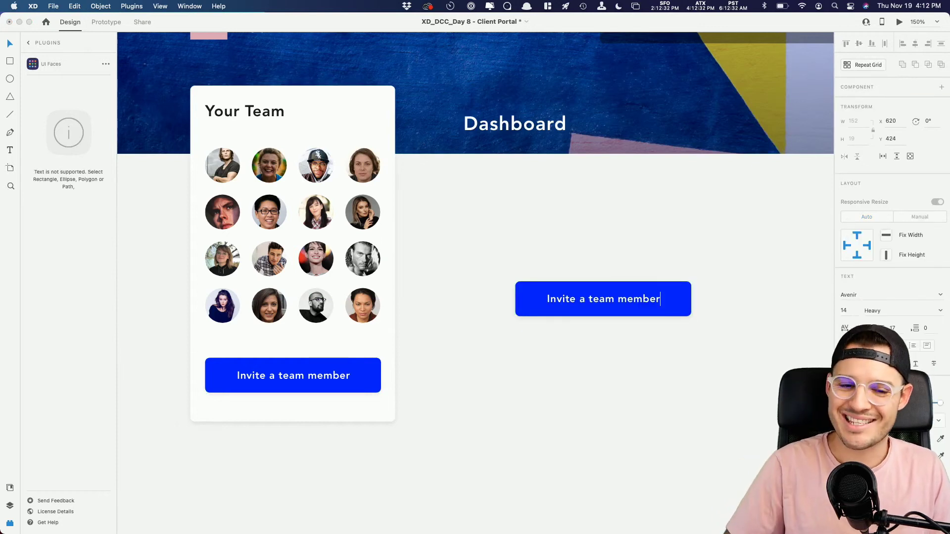
pyautogui.write('hdgjhasg djhasgdjhagsdhjgasjd')
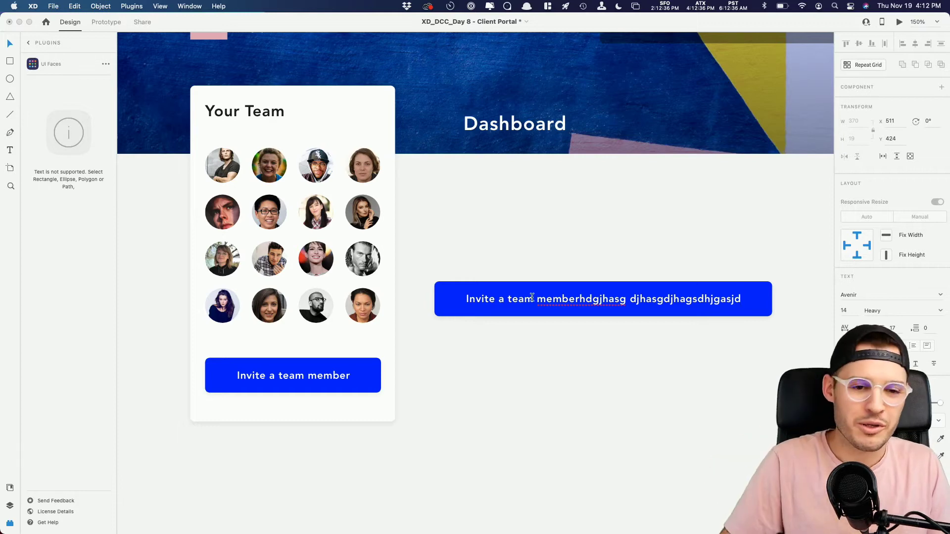
pyautogui.press('Escape')
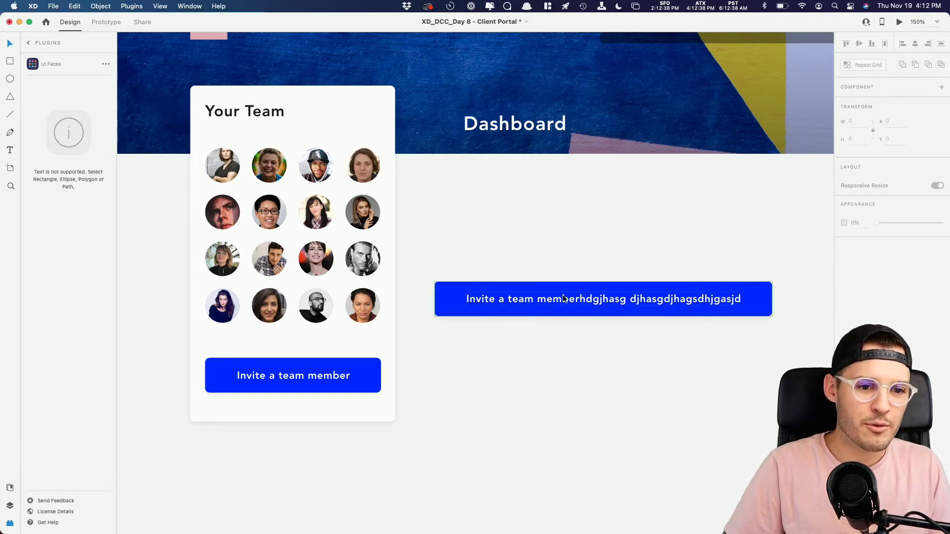
pyautogui.click(563, 292)
pyautogui.press('Delete')
# Show the layout grid and draw a 720 × 394 px rectangle at X 507, Y 269 below the Dashboard heading.
pyautogui.scroll(-5, 563, 299)
pyautogui.scroll(5, 563, 299)
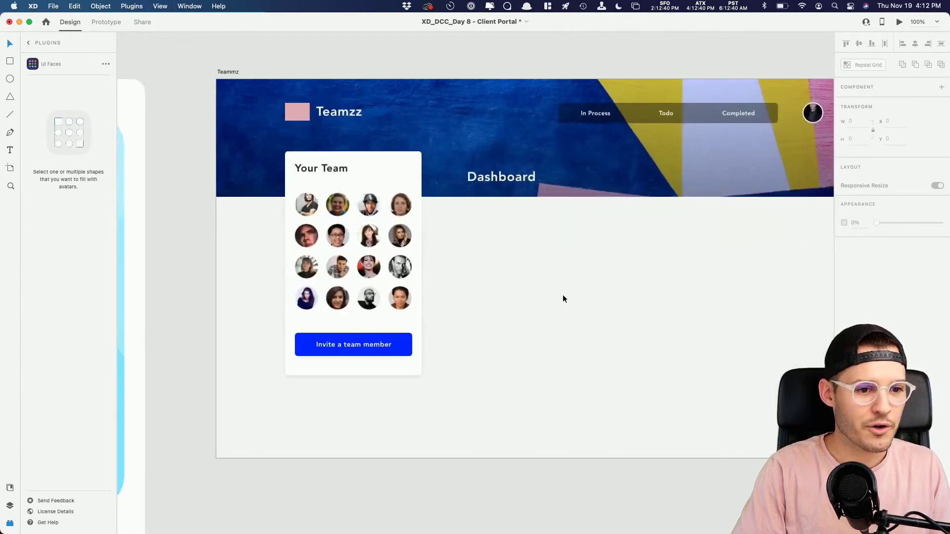
pyautogui.scroll(3, 490, 321)
pyautogui.moveTo(486, 356); pyautogui.dragTo(485, 320)
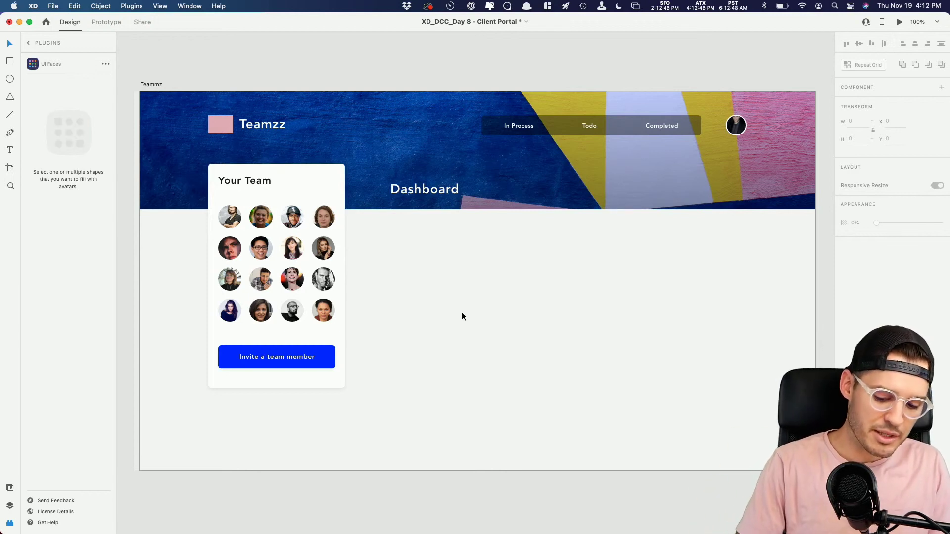
pyautogui.press('super+shift+apostrophe')
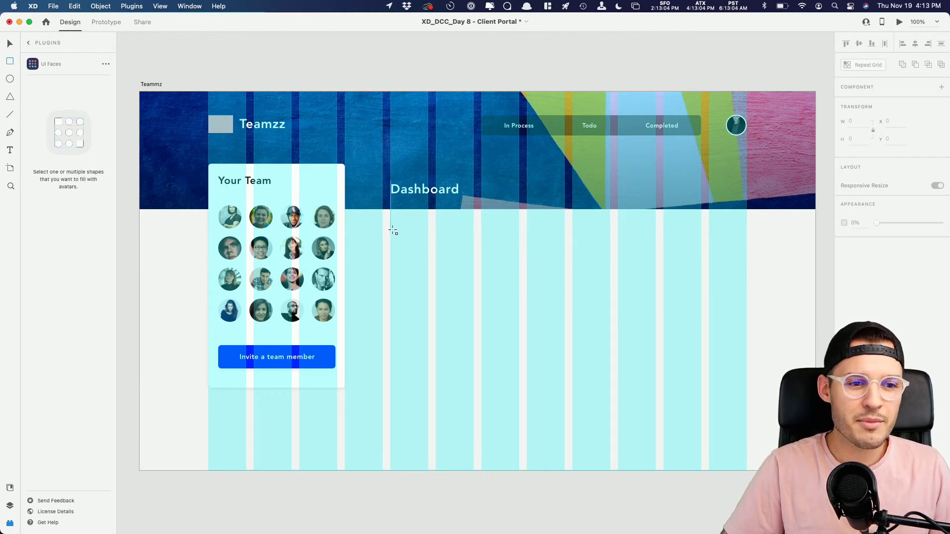
pyautogui.moveTo(391, 225)
pyautogui.mouseDown()
pyautogui.moveTo(503, 348)
pyautogui.moveTo(675, 443)
pyautogui.moveTo(744, 446)
pyautogui.moveTo(746, 419)
pyautogui.mouseUp()
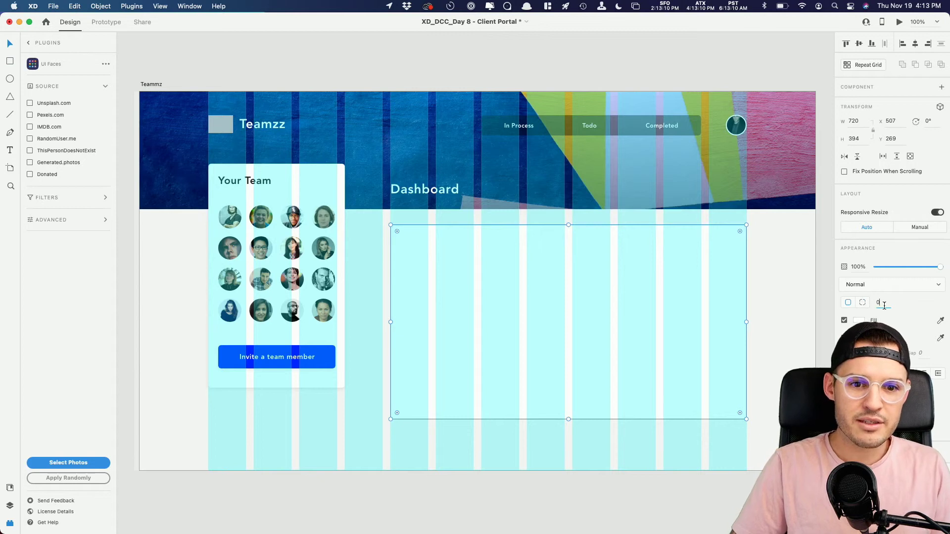
# Give the dashboard rectangle a corner radius of 6, no border and a soft drop shadow.
pyautogui.write('6')
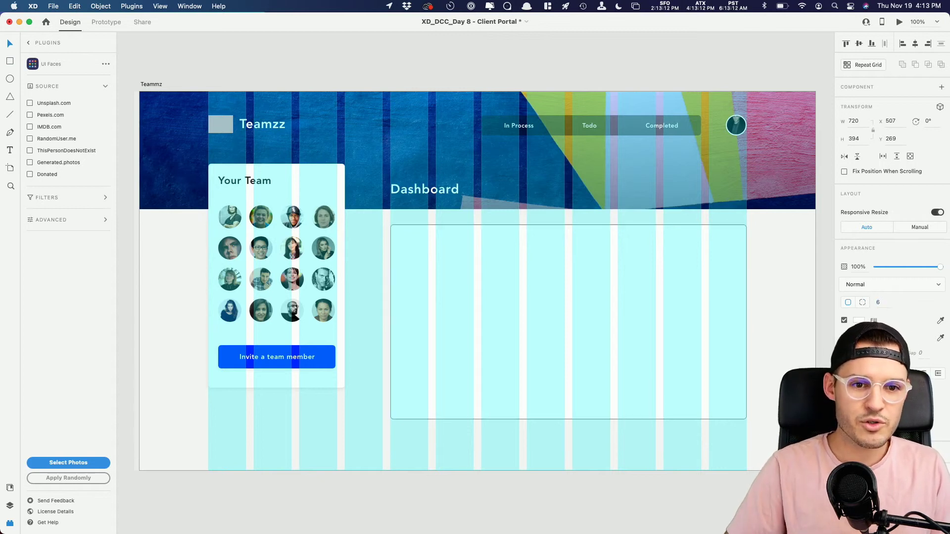
pyautogui.press('Return')
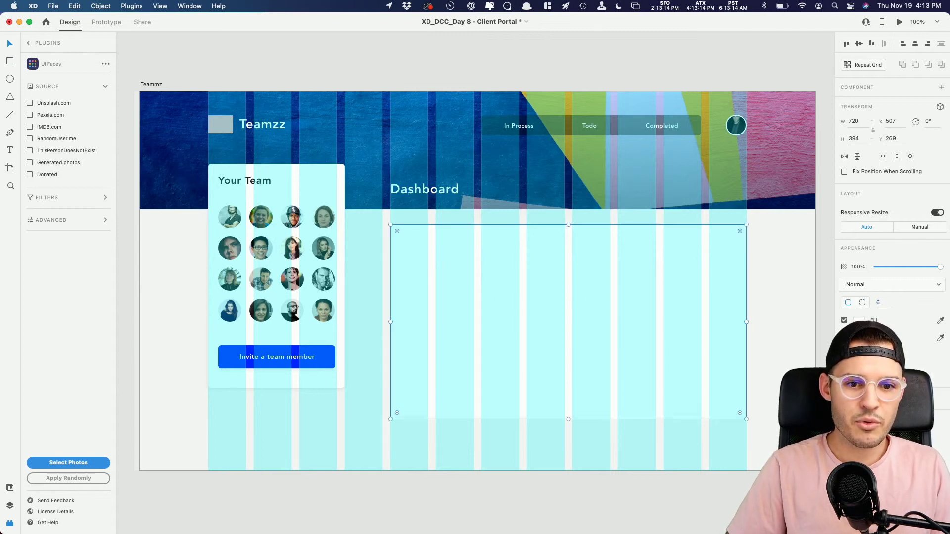
pyautogui.click(860, 321)
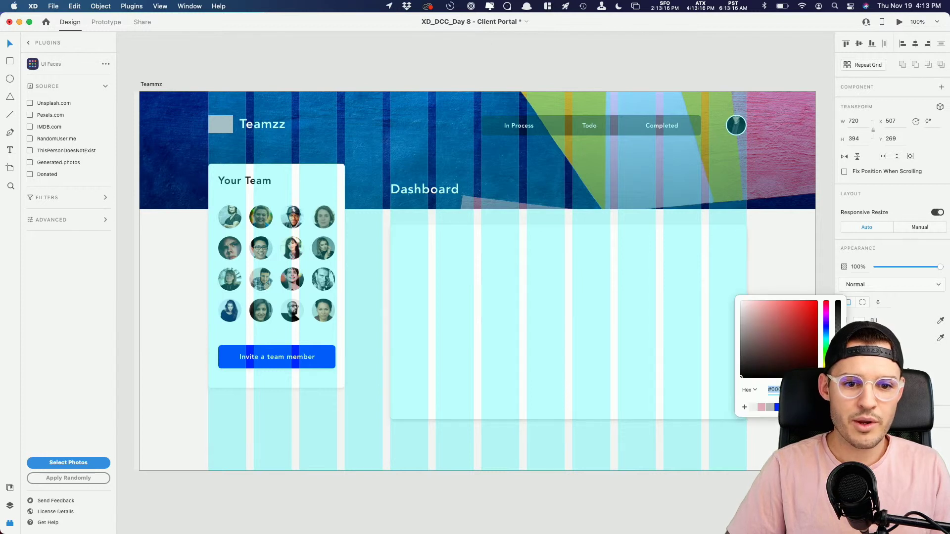
pyautogui.click(583, 289)
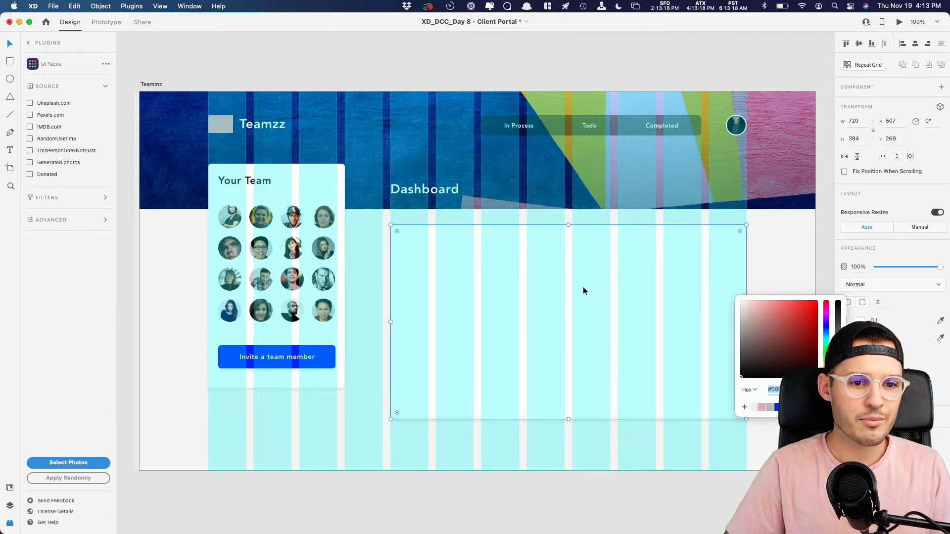
pyautogui.click(565, 453)
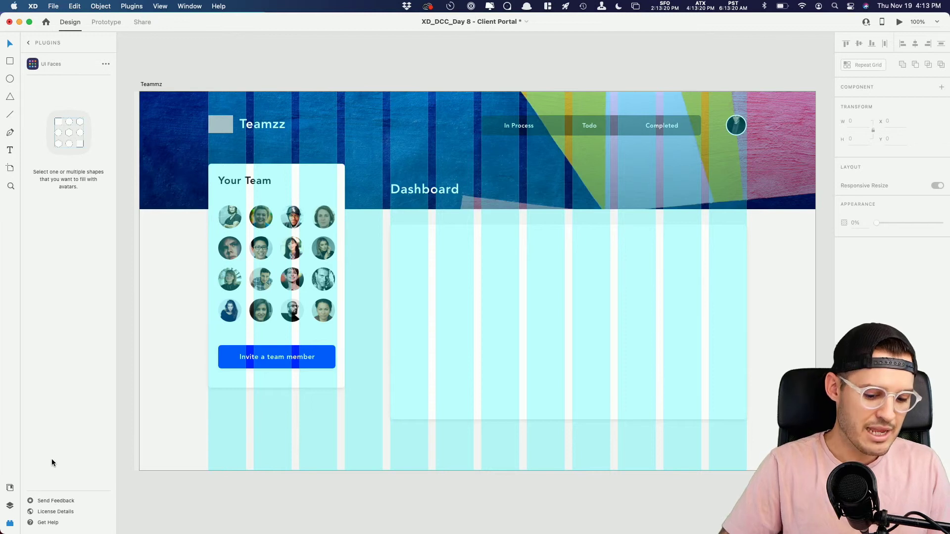
# Collapse the header group in the layer list and hide the layout grid.
pyautogui.press('super+y')
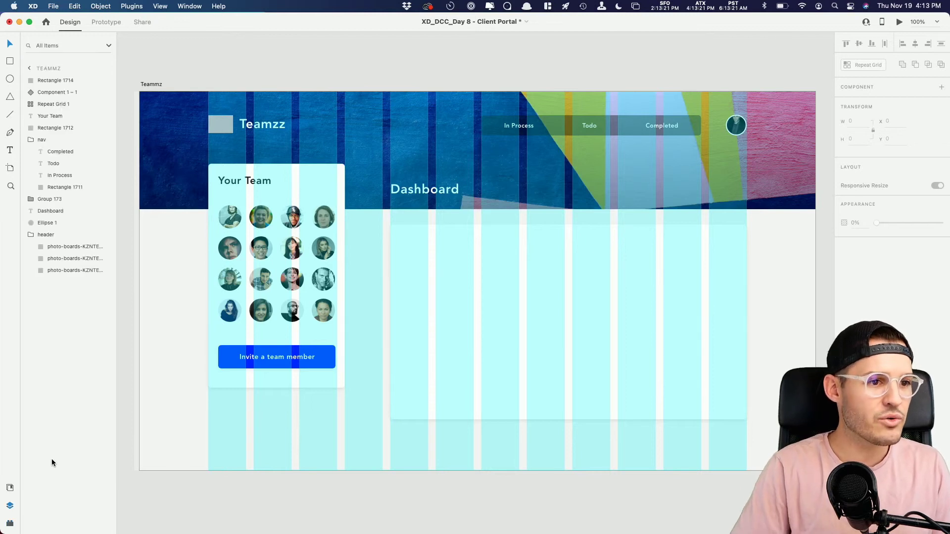
pyautogui.click(27, 236)
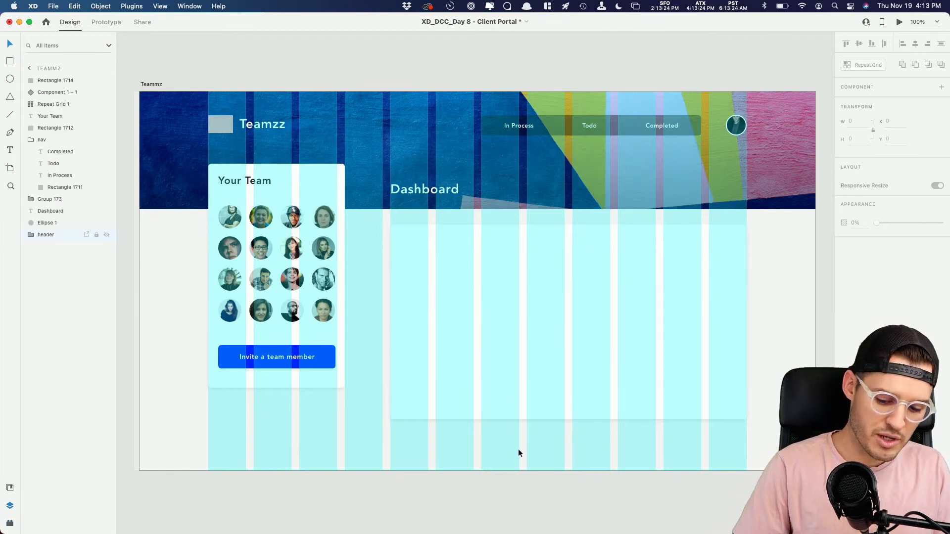
pyautogui.press('super+shift+apostrophe')
# Extend the bottom of the Teammz artboard downward to almost double its height.
pyautogui.hscroll(1, 515, 449)
pyautogui.scroll(-5, 511, 448)
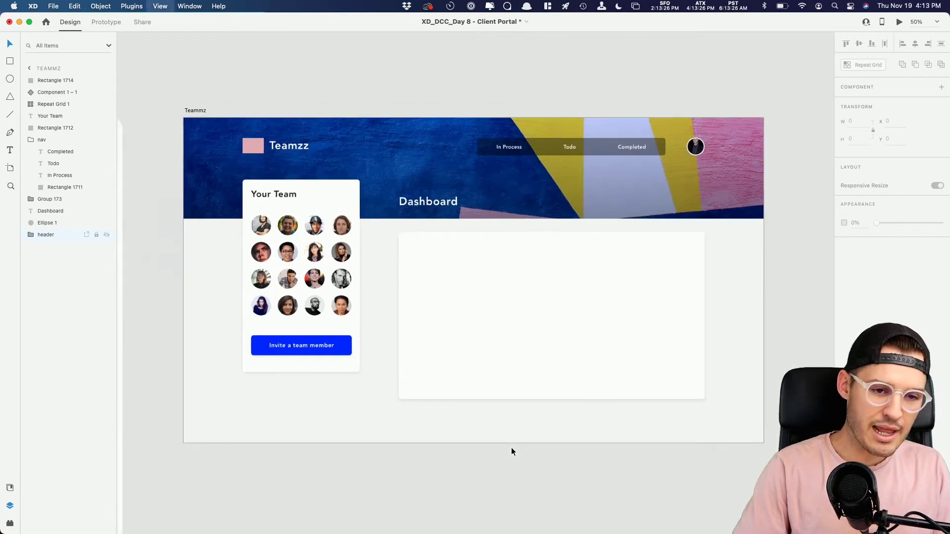
pyautogui.scroll(-1, 511, 446)
pyautogui.click(328, 155)
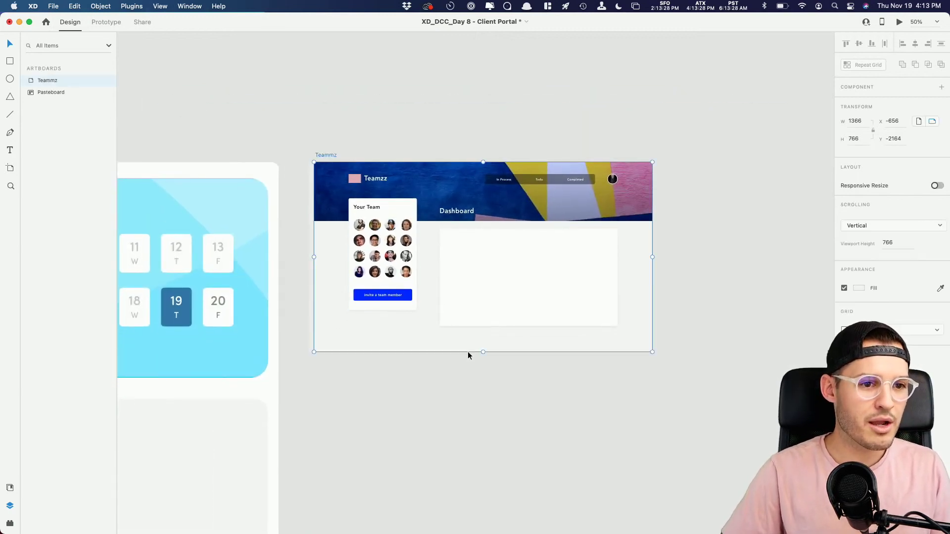
pyautogui.moveTo(483, 352); pyautogui.dragTo(503, 519)
# Increase the dashboard rectangle's height to 415 px and stack two evenly spaced duplicates below it.
pyautogui.click(526, 324)
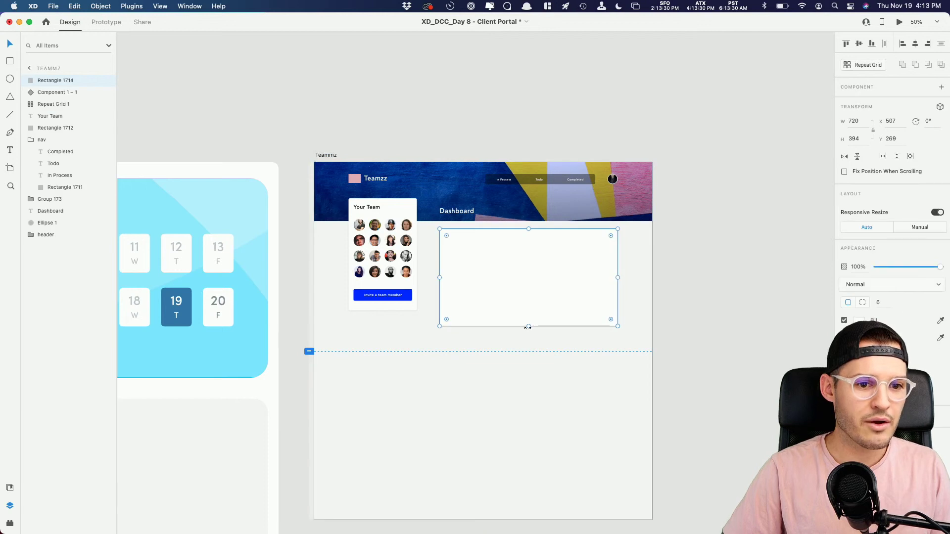
pyautogui.moveTo(528, 327); pyautogui.dragTo(529, 331)
pyautogui.moveTo(540, 264); pyautogui.dragTo(548, 489)
pyautogui.press('super+d')
# Move the first dashboard card down to Y 290, keeping it at X 507.
pyautogui.click(416, 154)
pyautogui.press('z')
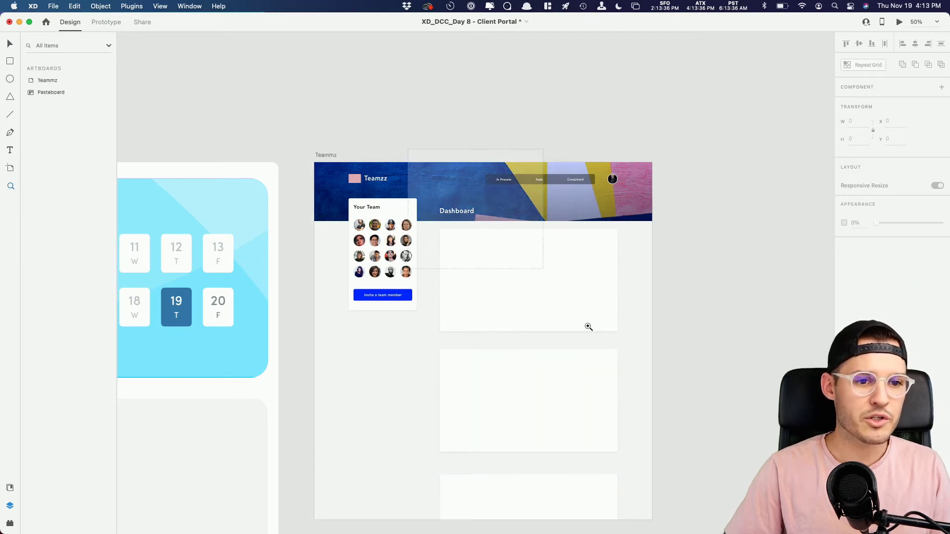
pyautogui.click(588, 326)
pyautogui.press('v')
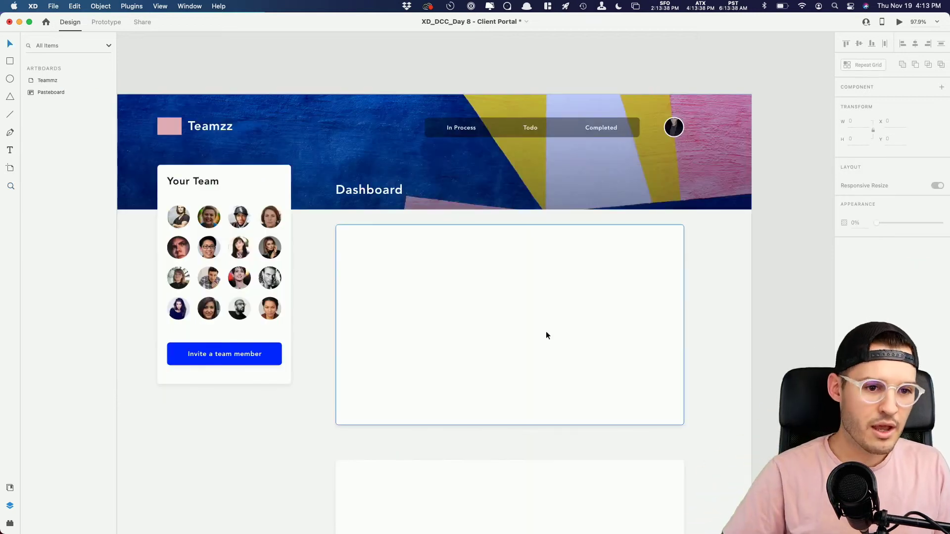
pyautogui.click(546, 336)
pyautogui.press('super+1')
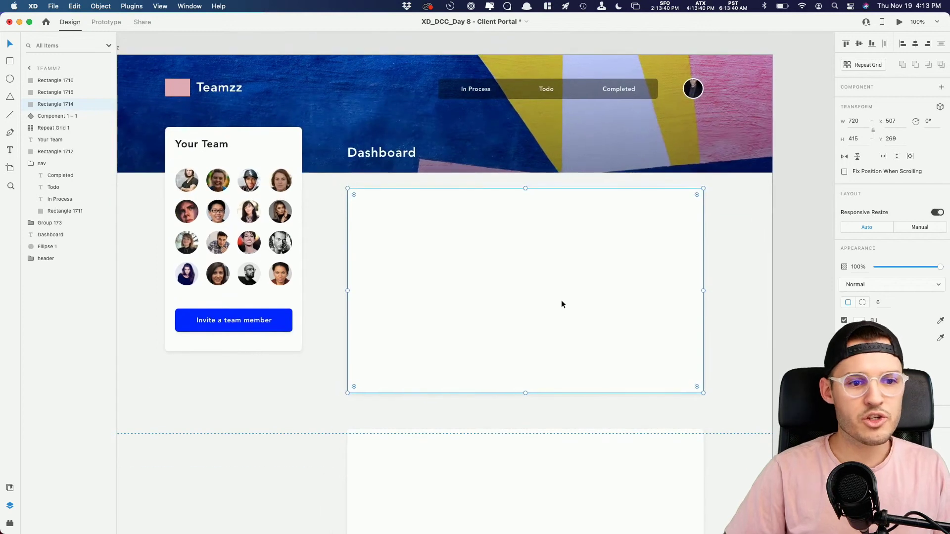
pyautogui.moveTo(562, 300)
pyautogui.mouseDown()
pyautogui.moveTo(546, 298)
pyautogui.moveTo(544, 307)
pyautogui.mouseUp()
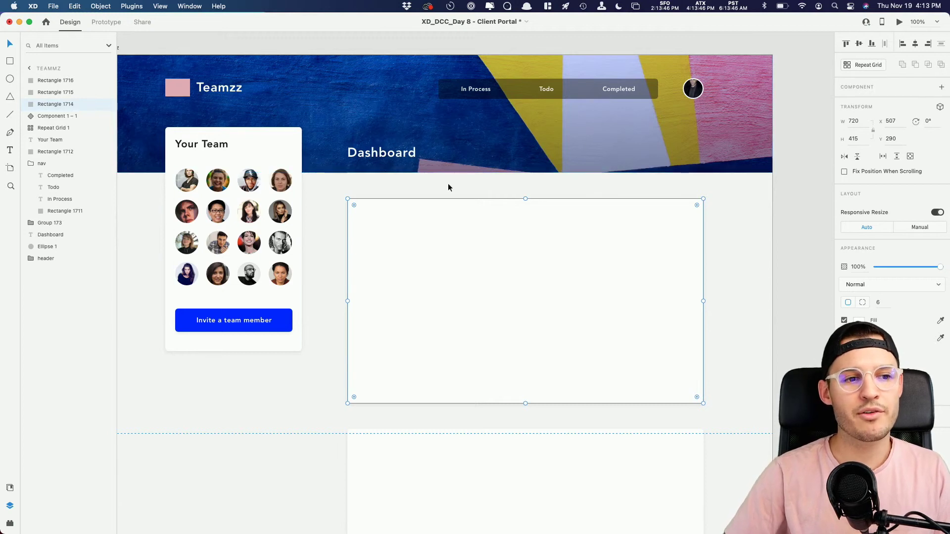
# Group the header background, logo, navigation, profile picture and Dashboard title as "top section", then toggle the group's visibility to check its contents.
pyautogui.moveTo(780, 189); pyautogui.dragTo(352, 56)
pyautogui.press('super+g')
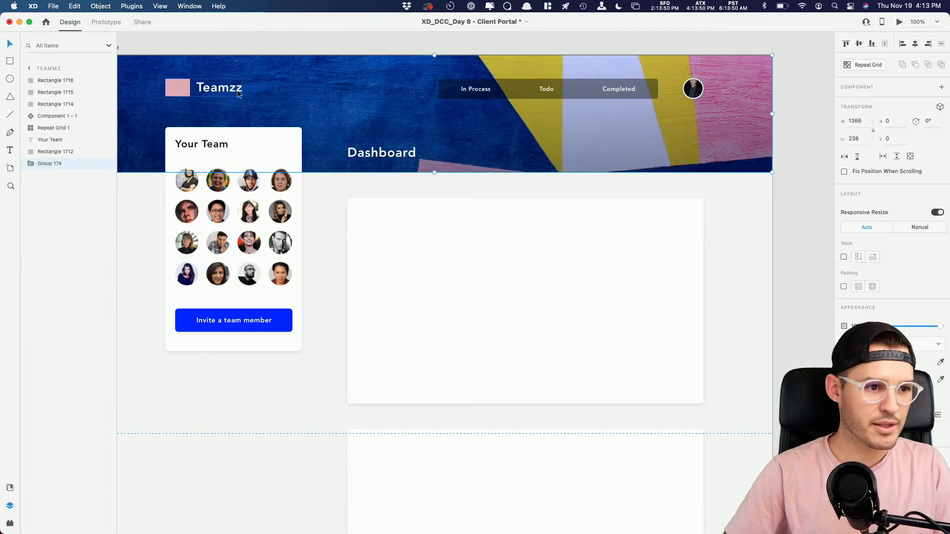
pyautogui.doubleClick(47, 165)
pyautogui.write('top')
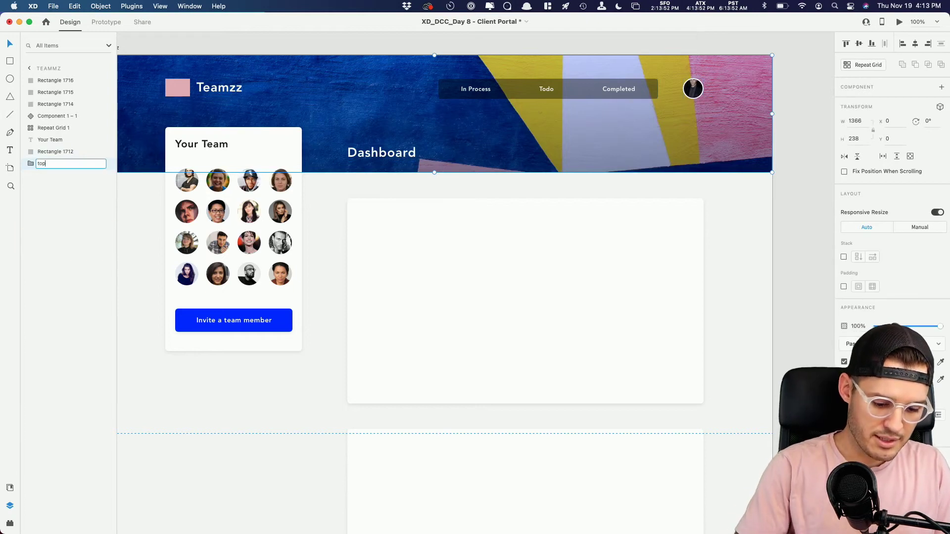
pyautogui.write(' section')
pyautogui.press('Return')
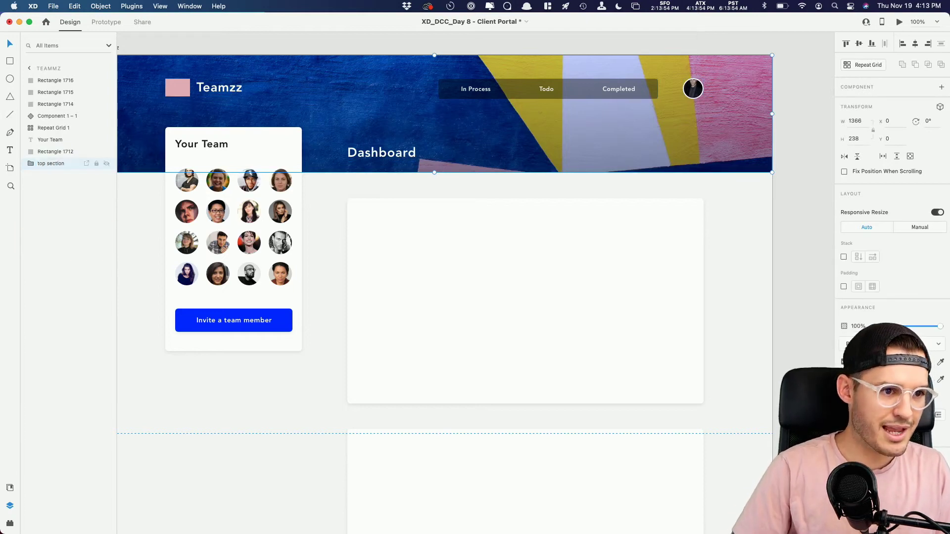
pyautogui.click(106, 164)
pyautogui.click(105, 164)
pyautogui.click(106, 164)
pyautogui.click(106, 164)
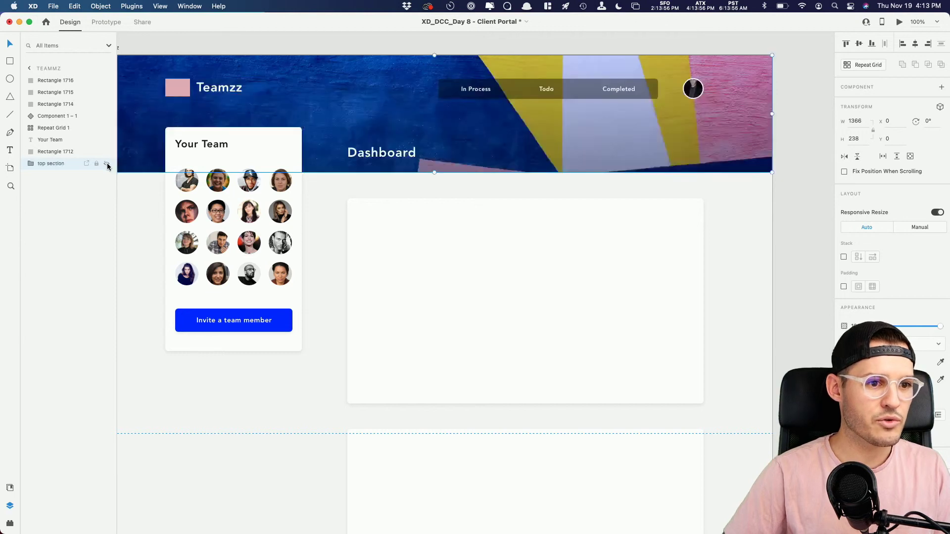
# Group the Your Team card with its title, avatar grid and invite button, and name the group "team sidebar".
pyautogui.click(205, 154)
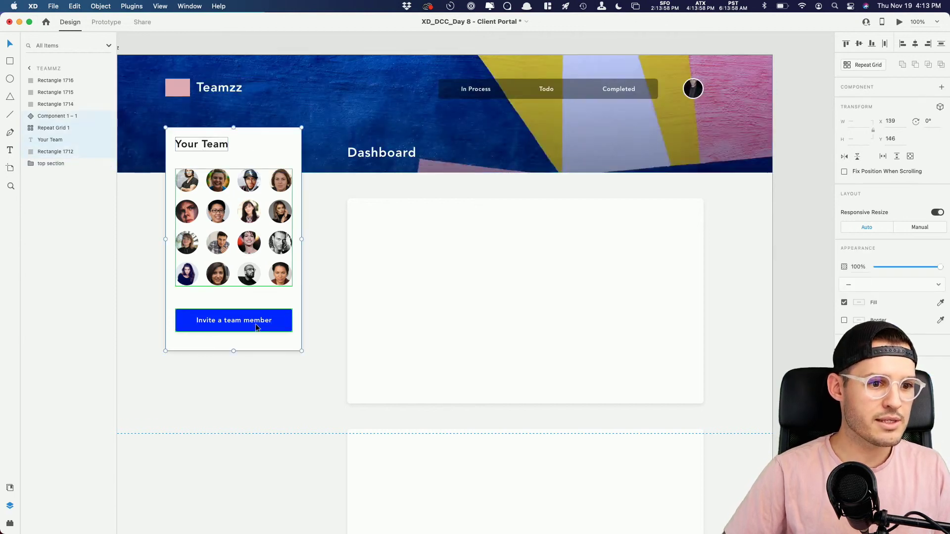
pyautogui.press('super+g')
pyautogui.doubleClick(47, 116)
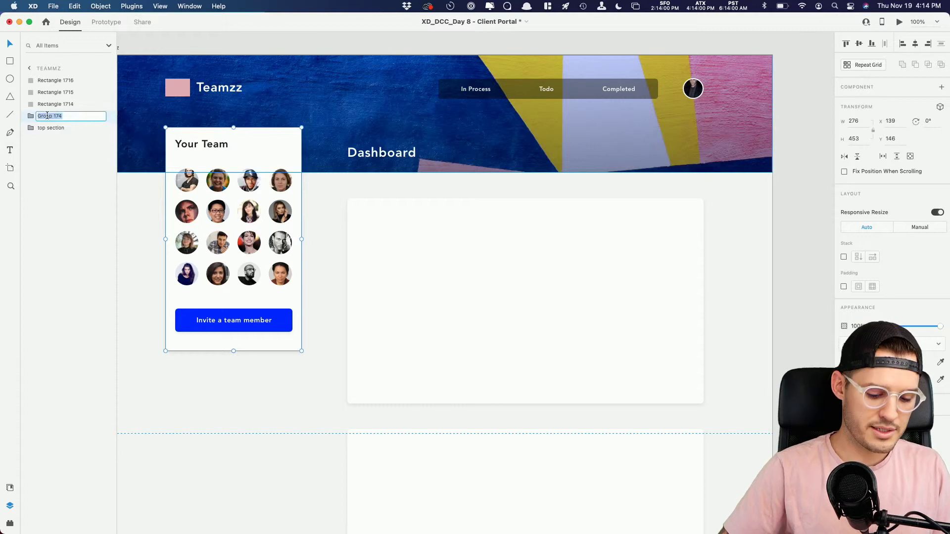
pyautogui.write('team side')
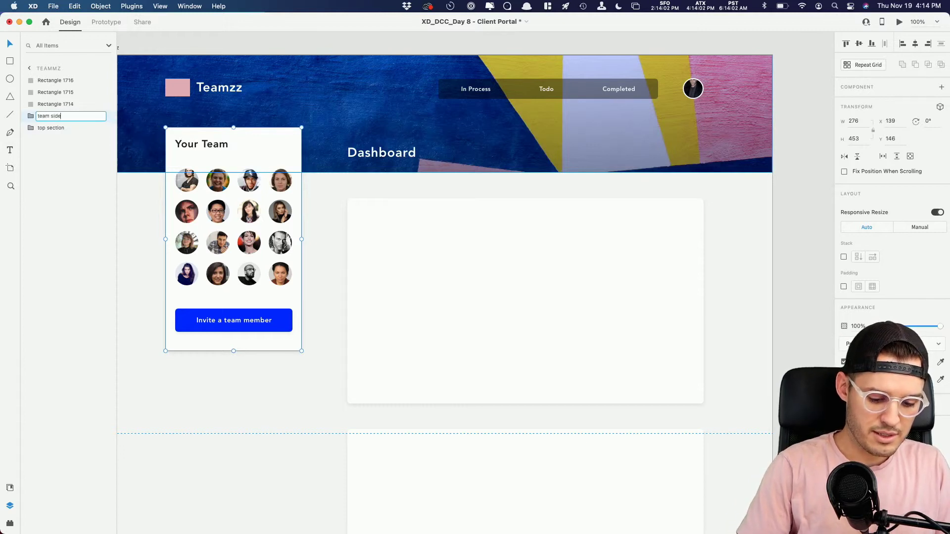
pyautogui.write('bar')
pyautogui.press('Return')
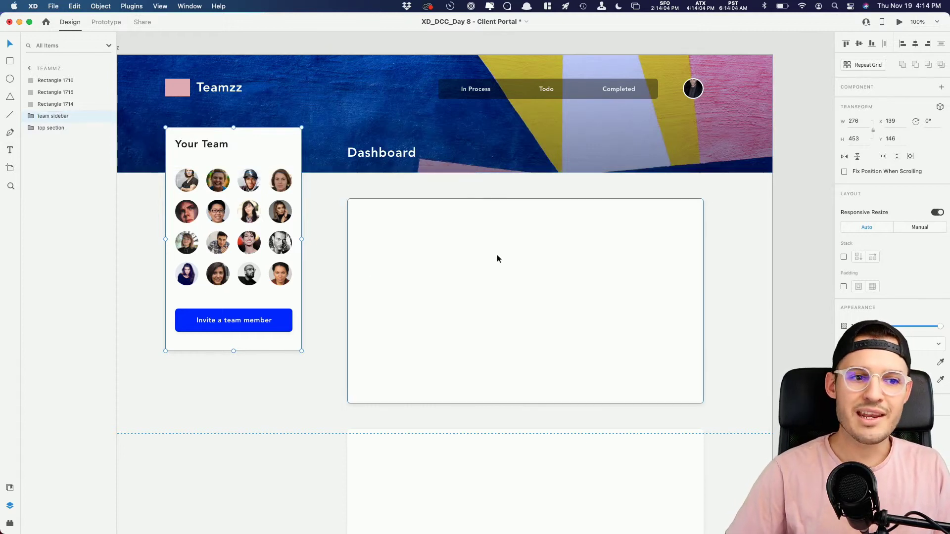
# Duplicate the upper white card, shorten the copy to a 49 px high bar along its top edge, and fill it black (#000000).
pyautogui.click(428, 241)
pyautogui.press('super+d')
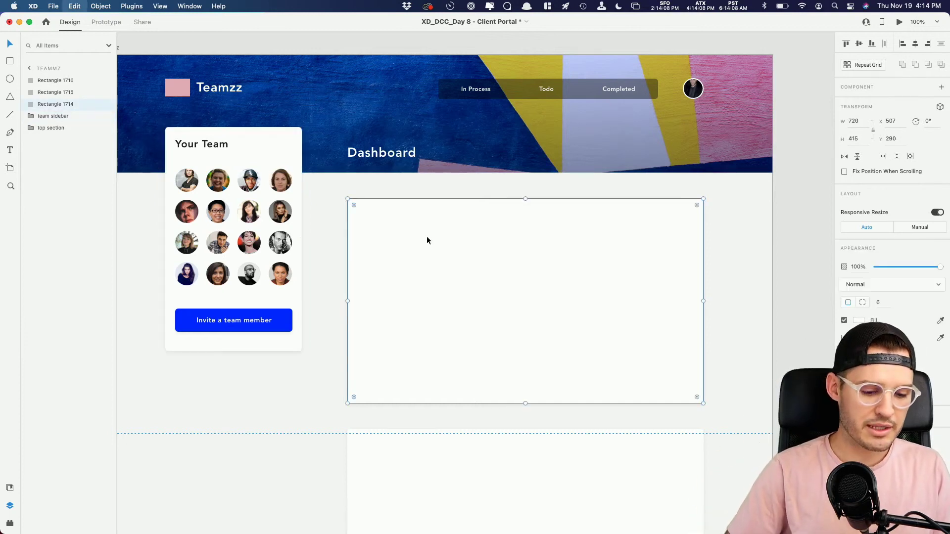
pyautogui.moveTo(526, 403); pyautogui.dragTo(508, 222)
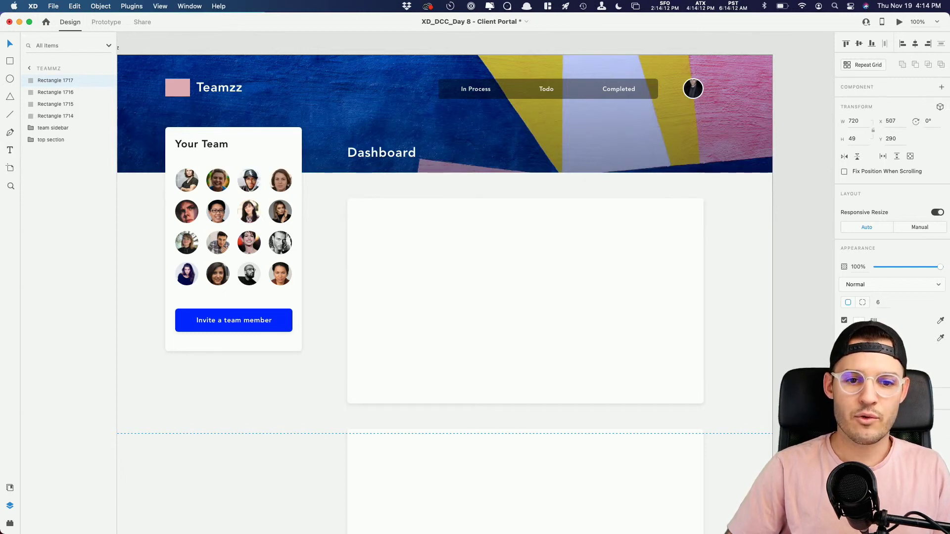
pyautogui.click(858, 320)
pyautogui.moveTo(756, 334); pyautogui.dragTo(698, 363)
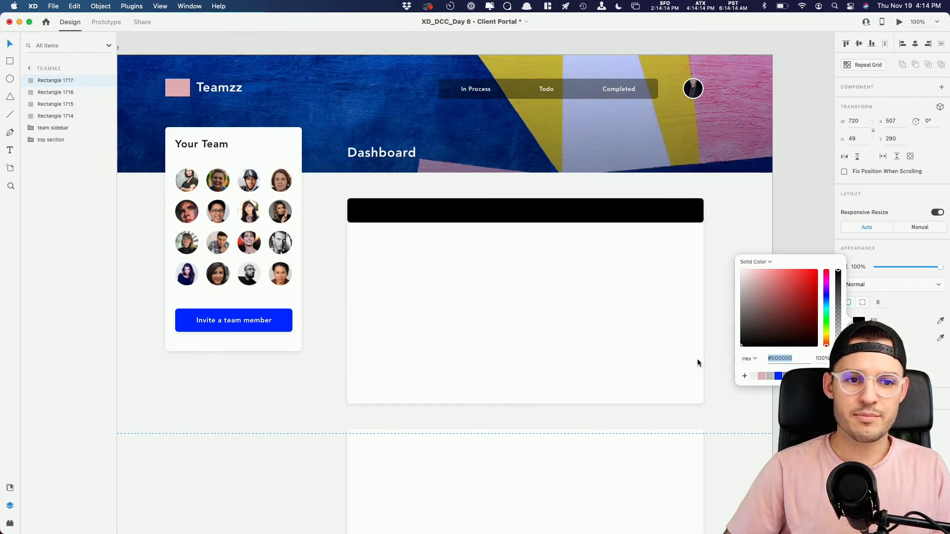
pyautogui.click(534, 219)
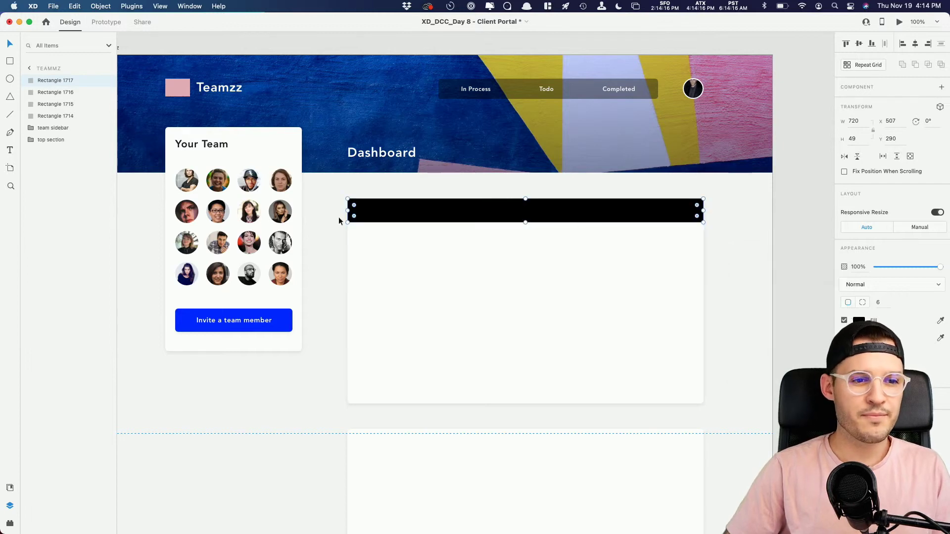
# Square off both bottom corners of the black bar by setting their radius to 0, keeping the top corners rounded.
pyautogui.scroll(5, 340, 216)
pyautogui.scroll(5, 340, 216)
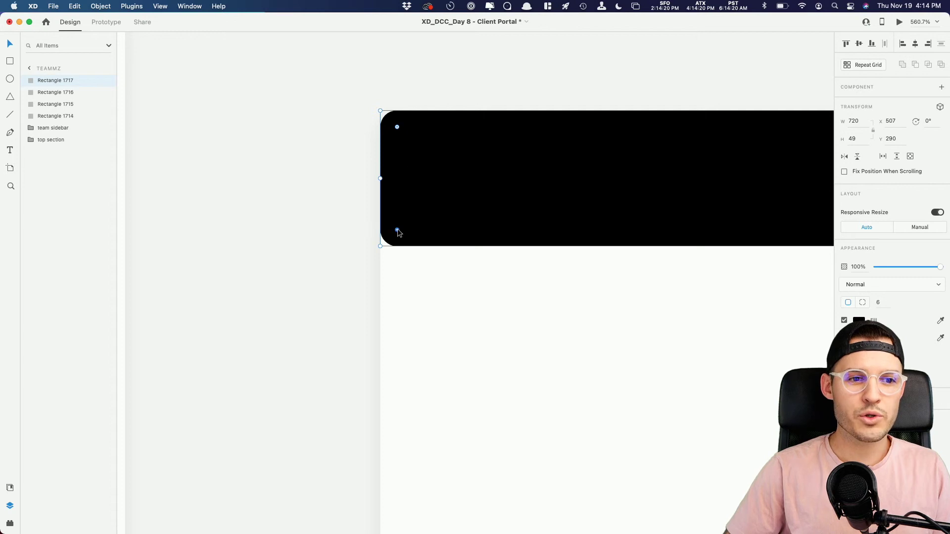
pyautogui.moveTo(398, 230); pyautogui.dragTo(346, 294)
pyautogui.hscroll(15, 488, 280)
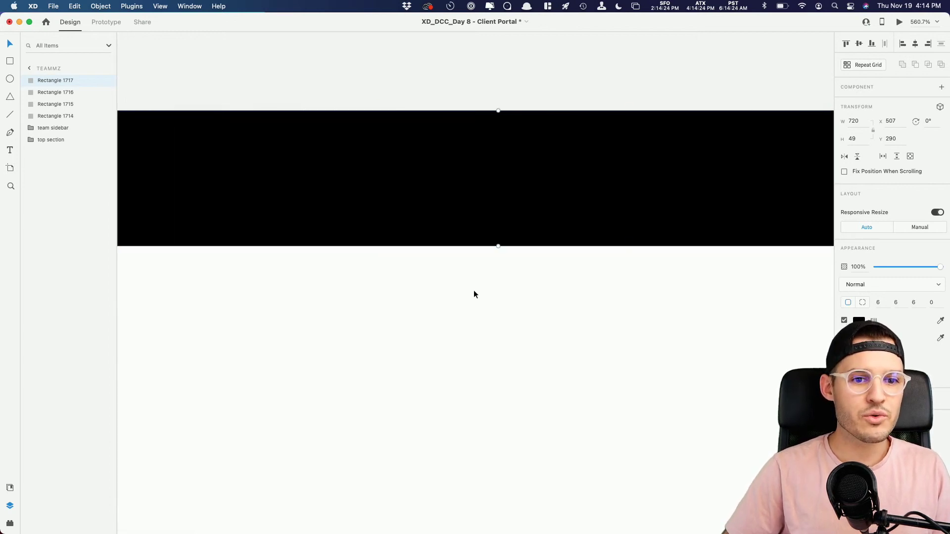
pyautogui.hscroll(5, 475, 292)
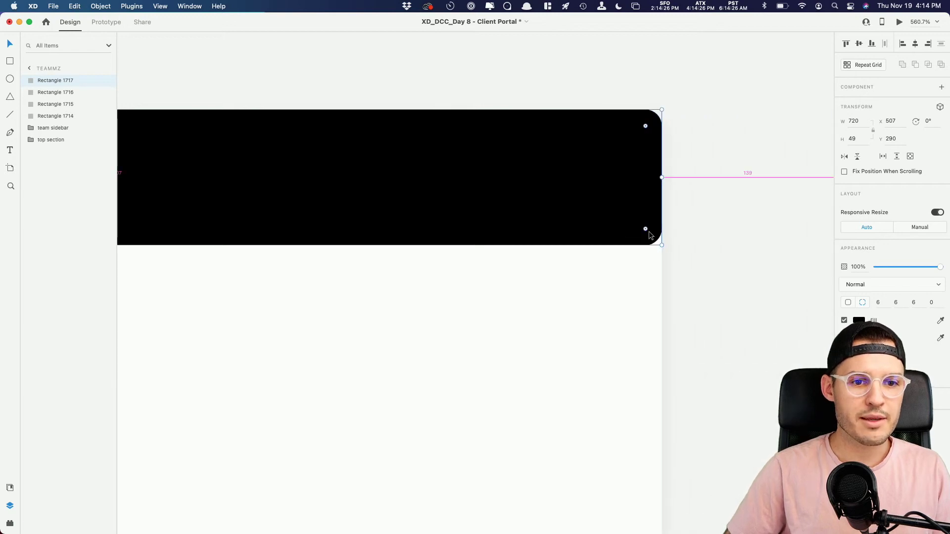
pyautogui.moveTo(647, 231); pyautogui.dragTo(697, 283)
pyautogui.press('super+z')
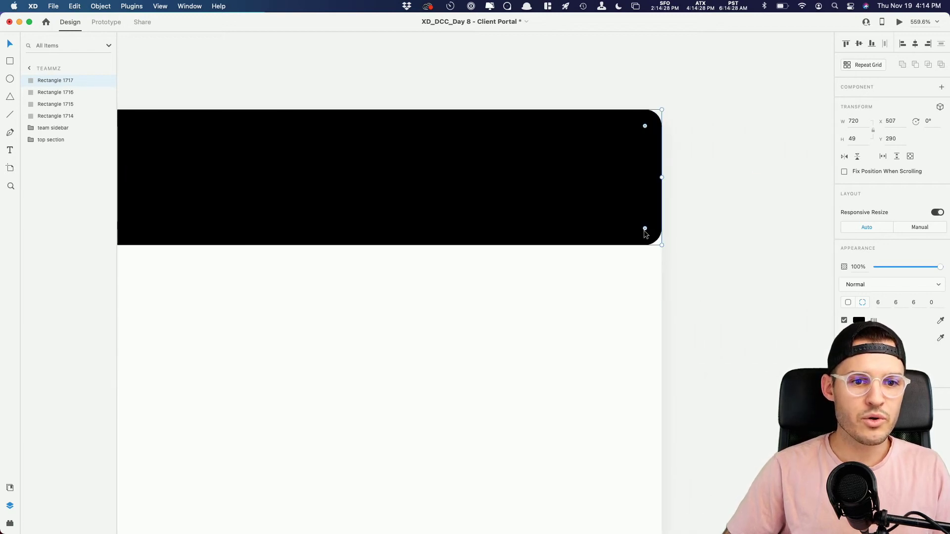
pyautogui.moveTo(646, 229); pyautogui.dragTo(690, 271)
pyautogui.press('super+minus')
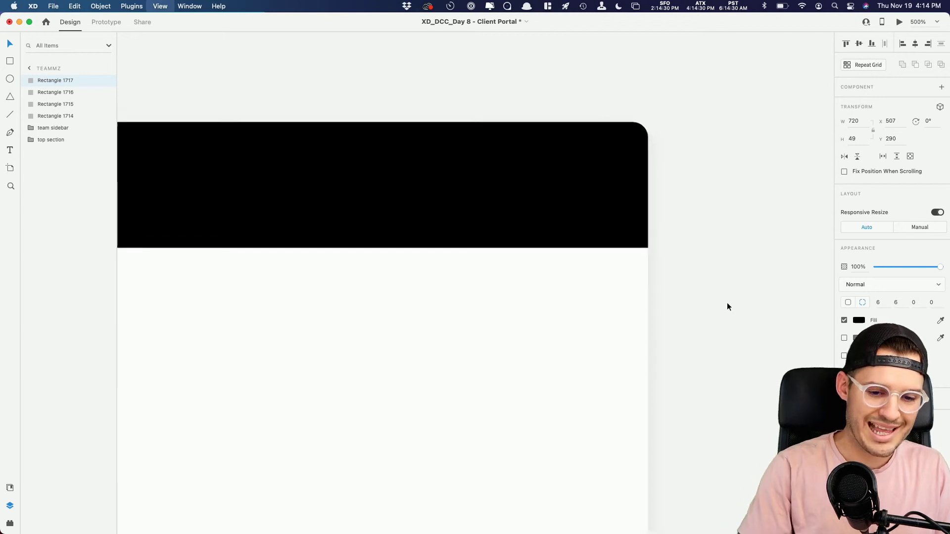
pyautogui.press('super+1')
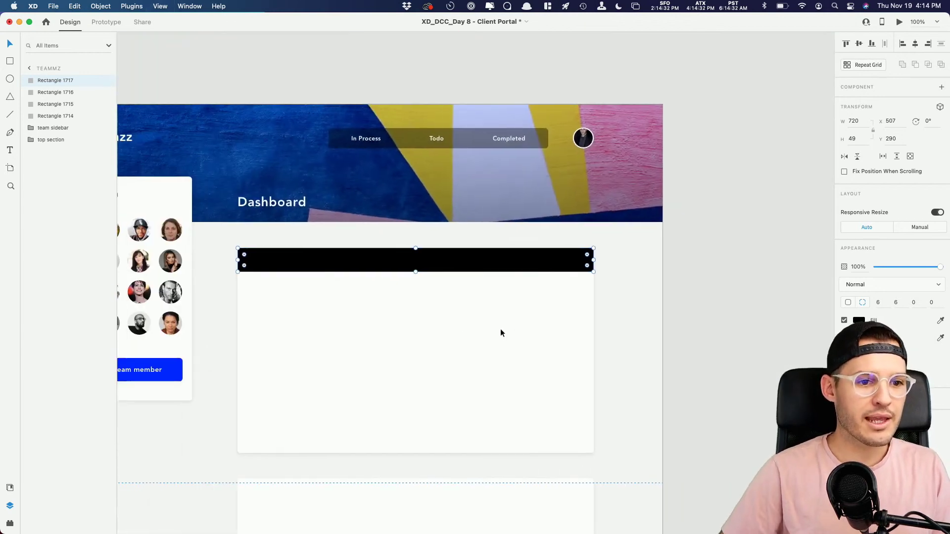
# Copy the Dashboard heading and place the copy near the left end of the black bar.
pyautogui.doubleClick(278, 203)
pyautogui.press('super+c')
pyautogui.scroll(10, 265, 259)
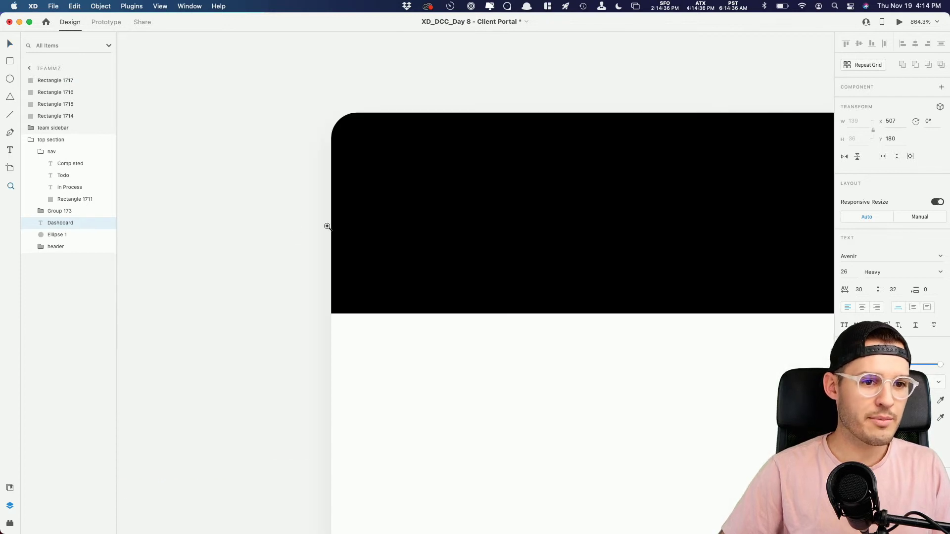
pyautogui.click(417, 223)
pyautogui.press('super+v')
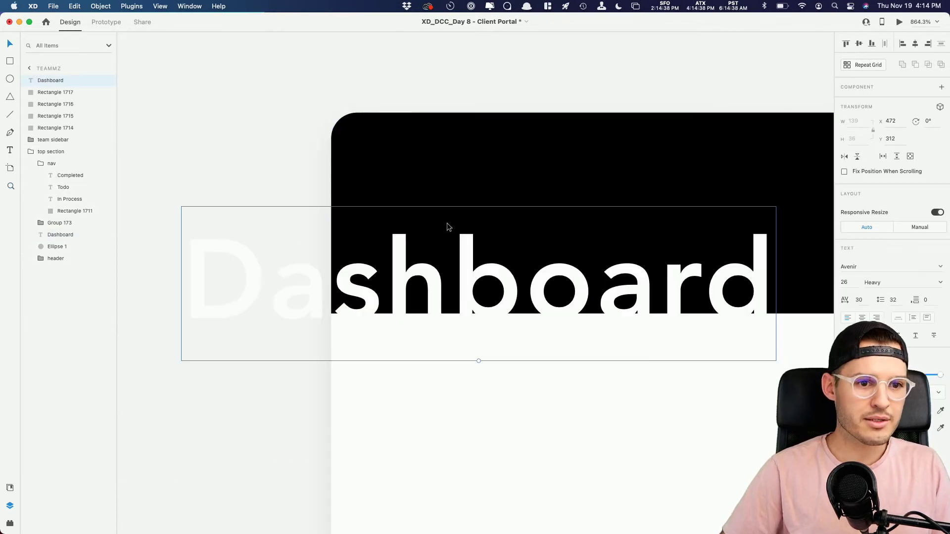
pyautogui.moveTo(447, 222); pyautogui.dragTo(655, 203)
# Change the copied heading to "In Process" and scale its text down to size 20.
pyautogui.doubleClick(652, 210)
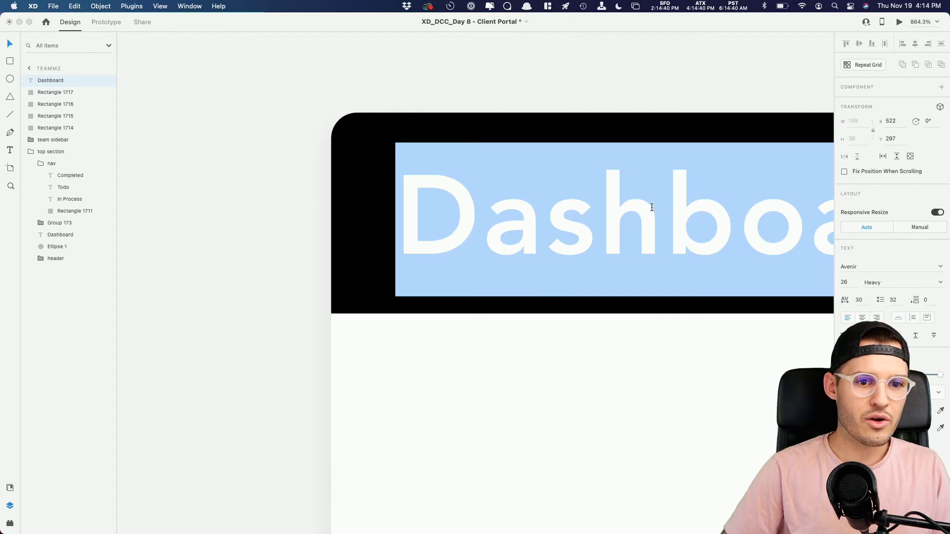
pyautogui.write('In Proce')
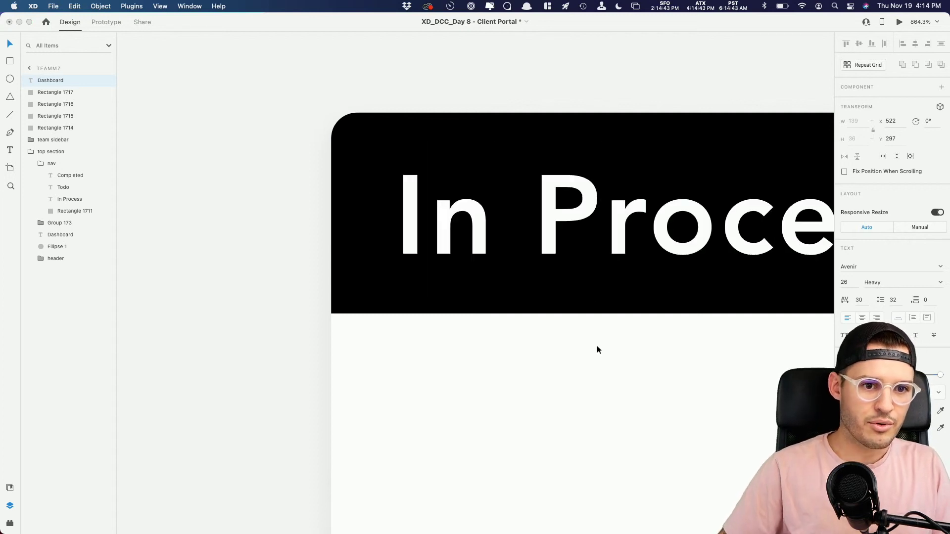
pyautogui.press('Escape')
pyautogui.press('super+minus')
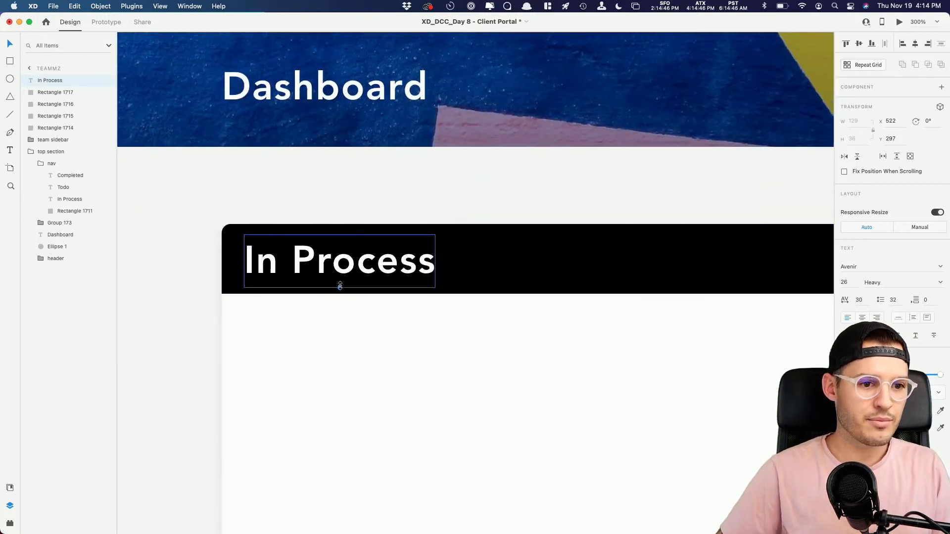
pyautogui.moveTo(340, 286); pyautogui.dragTo(338, 278)
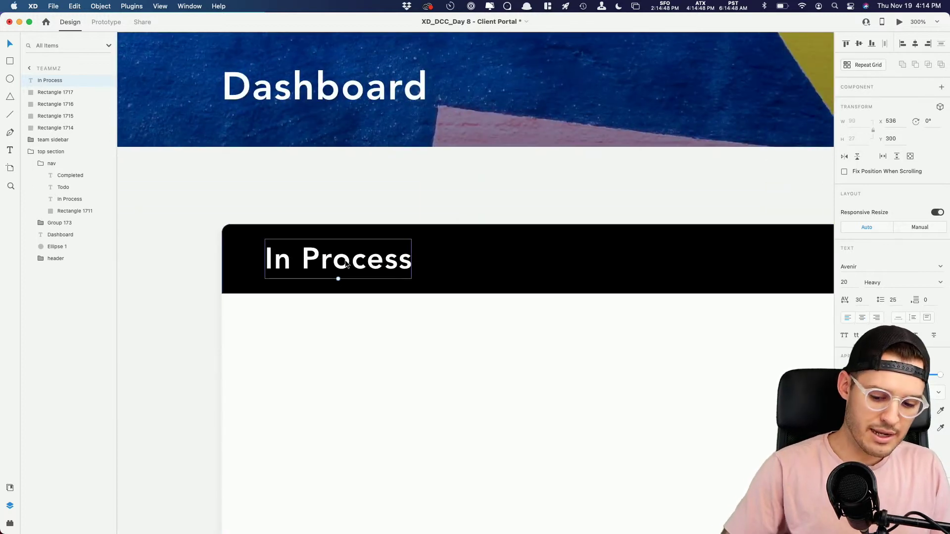
pyautogui.scroll(-5, 345, 260)
pyautogui.scroll(5, 346, 261)
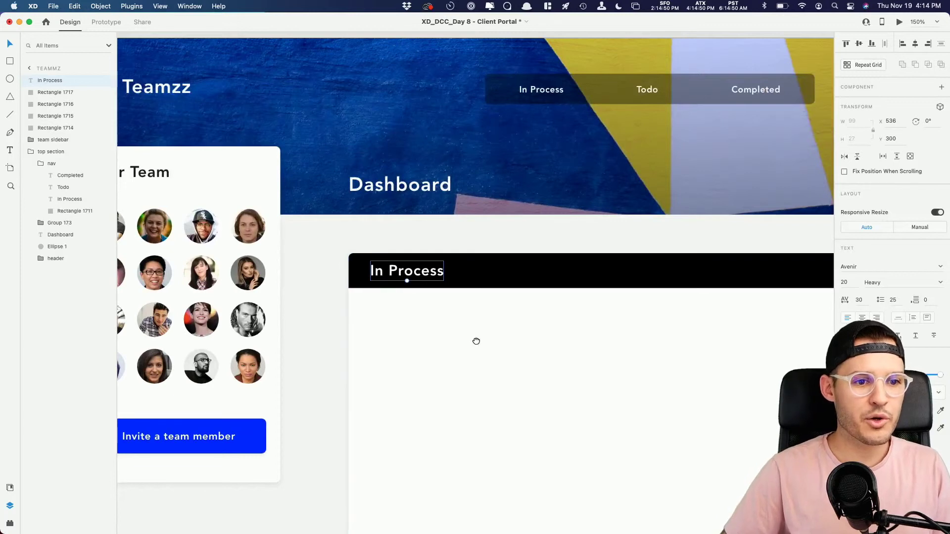
pyautogui.moveTo(476, 342); pyautogui.dragTo(484, 327)
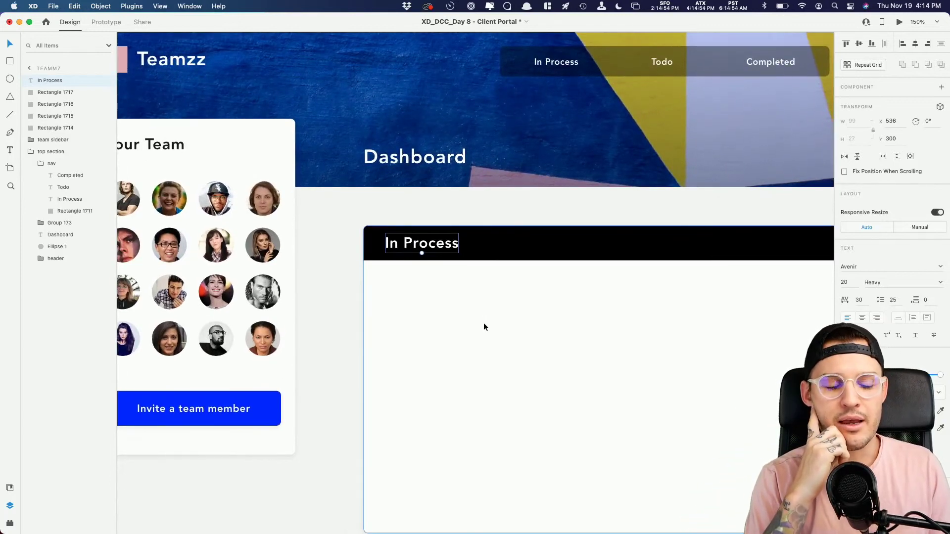
# Group the In Process label with the black bar and rename the group "topper".
pyautogui.click(483, 323)
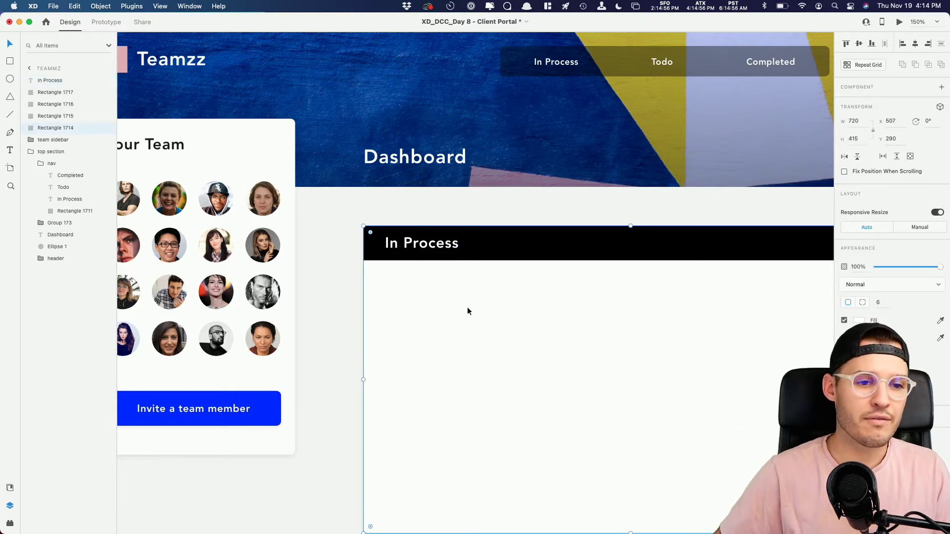
pyautogui.press('super+1')
pyautogui.scroll(-2, 468, 307)
pyautogui.hscroll(3, 391, 299)
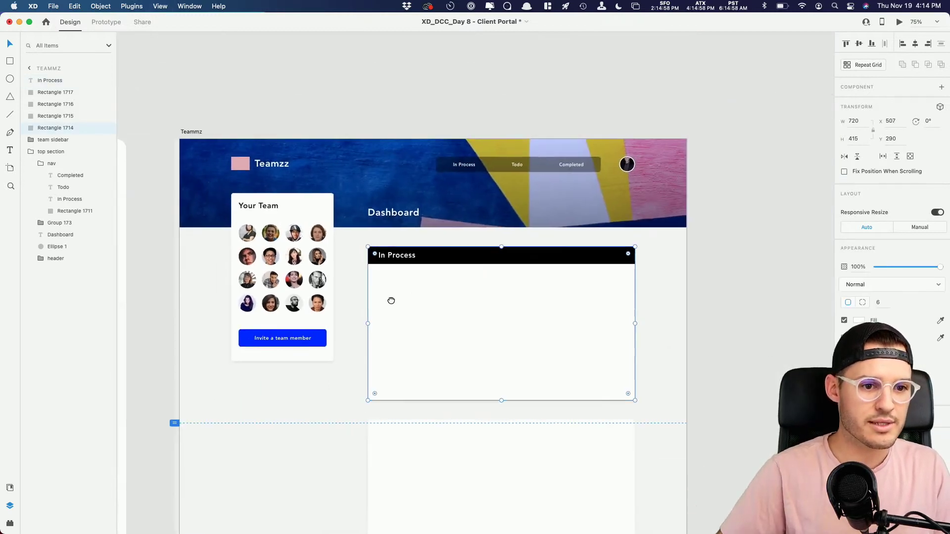
pyautogui.click(418, 257)
pyautogui.keyDown('shift'); pyautogui.click(378, 261); pyautogui.keyUp('shift')
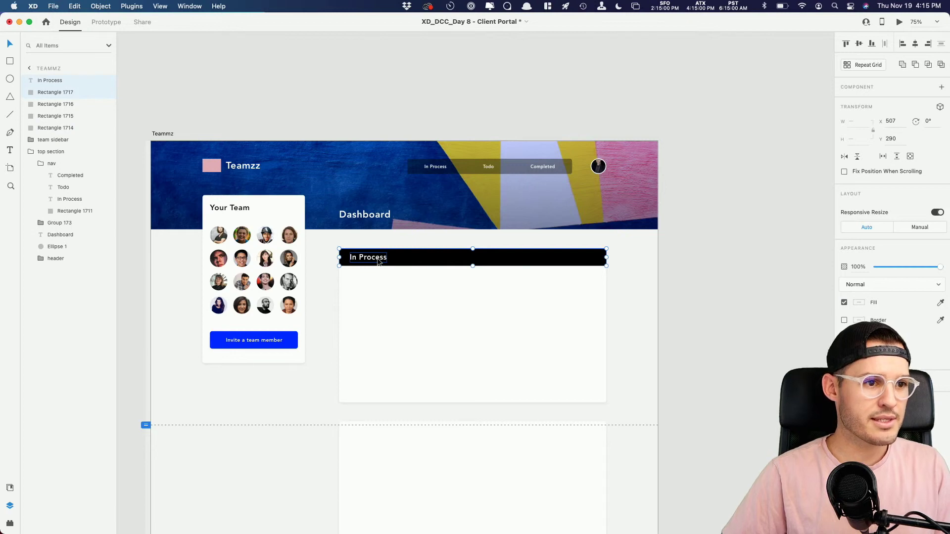
pyautogui.press('super+g')
pyautogui.doubleClick(49, 81)
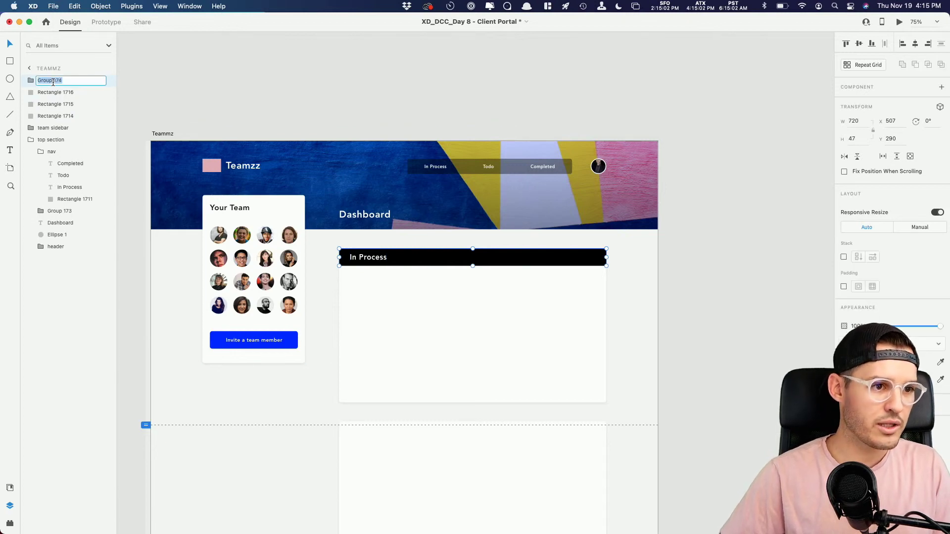
pyautogui.write('topper')
pyautogui.press('Return')
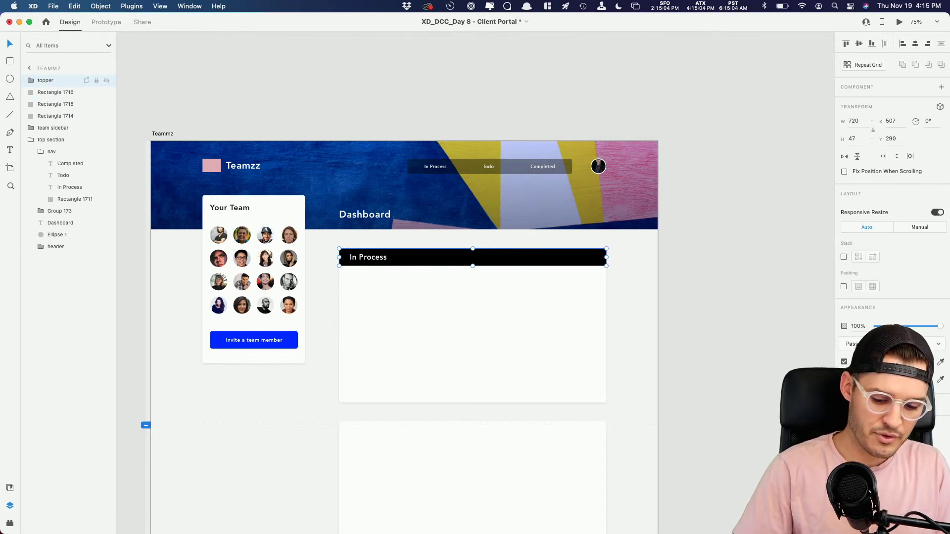
# Turn the topper group into a component and place copies along the top edges of the second and third cards.
pyautogui.press('super+k')
pyautogui.scroll(-4, 464, 303)
pyautogui.hscroll(2, 464, 303)
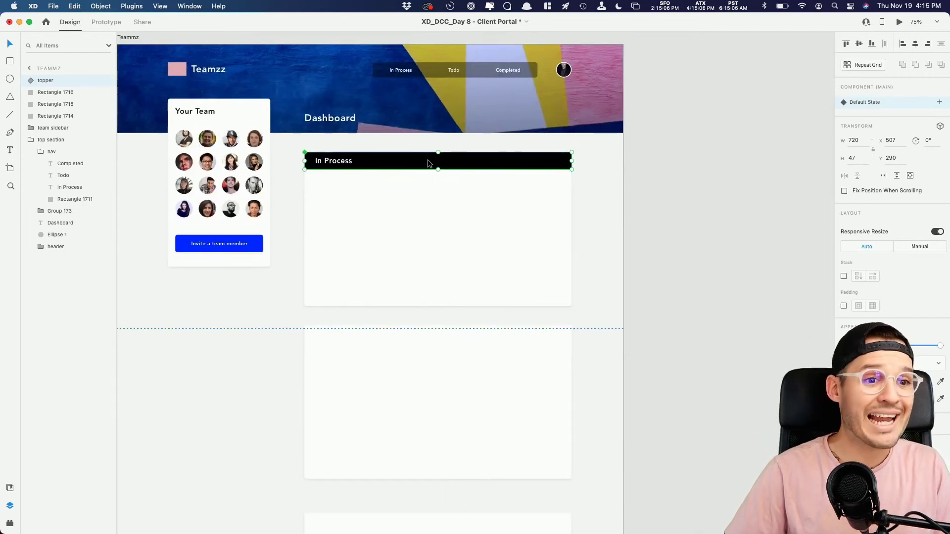
pyautogui.moveTo(428, 163); pyautogui.dragTo(428, 337)
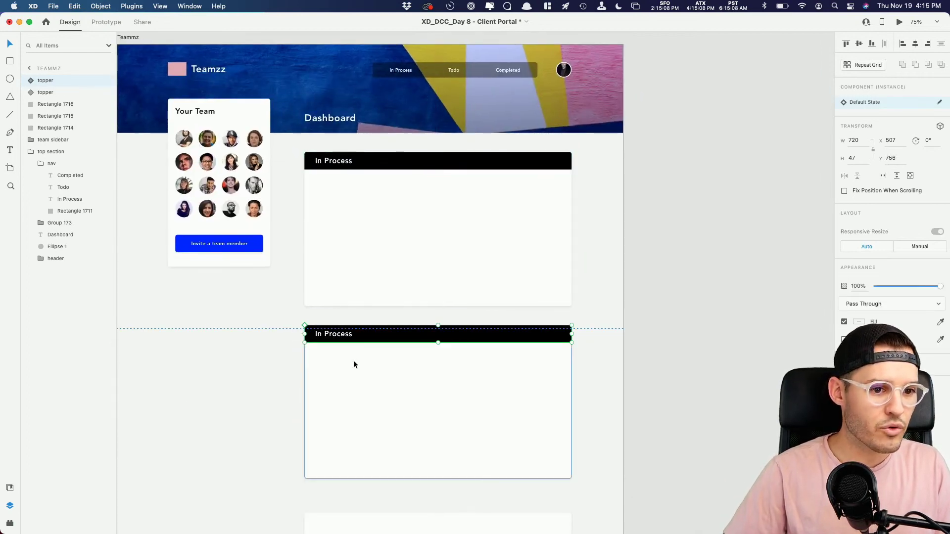
pyautogui.scroll(-5, 354, 365)
pyautogui.moveTo(384, 158); pyautogui.dragTo(387, 352)
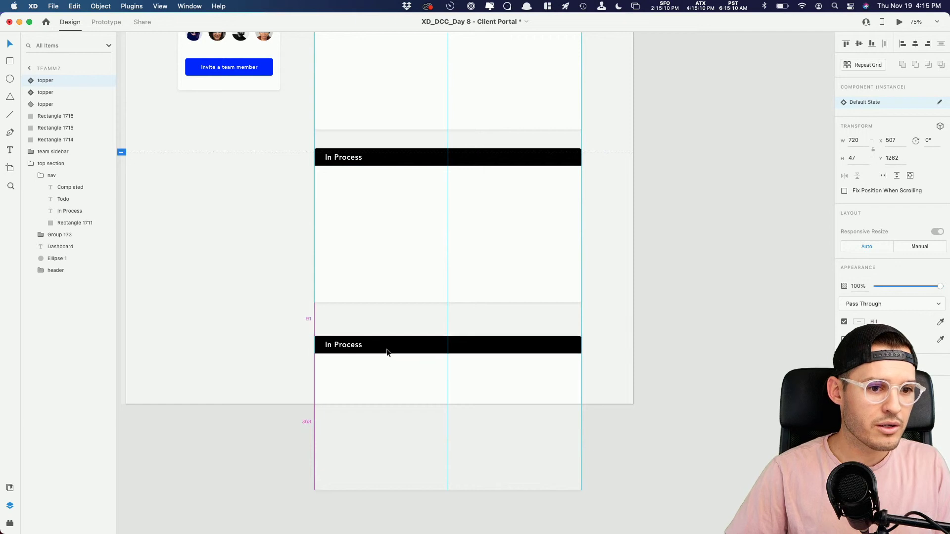
# Try pasting a copy of the In Process label over the first card's topper and undo the paste.
pyautogui.scroll(3, 324, 350)
pyautogui.press('z')
pyautogui.moveTo(271, 221); pyautogui.dragTo(463, 100)
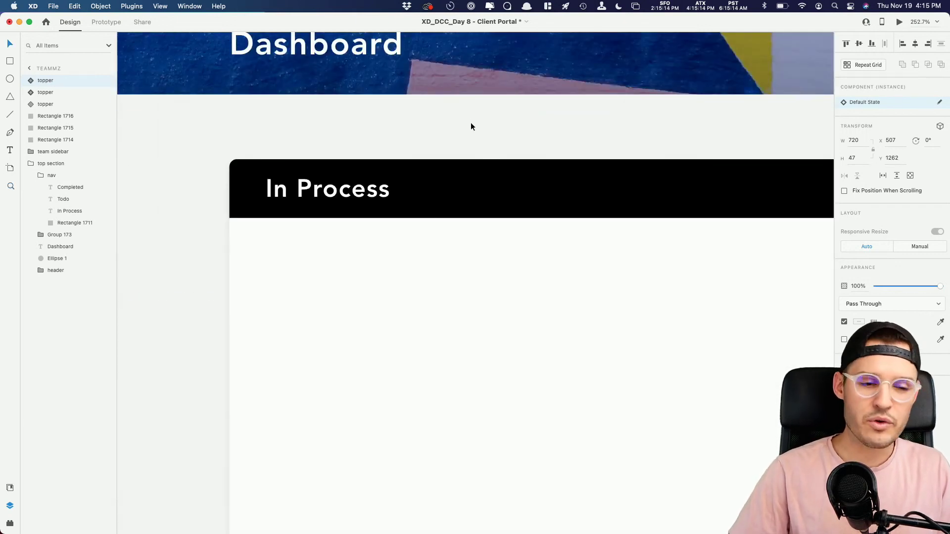
pyautogui.press('super+0')
pyautogui.click(475, 253)
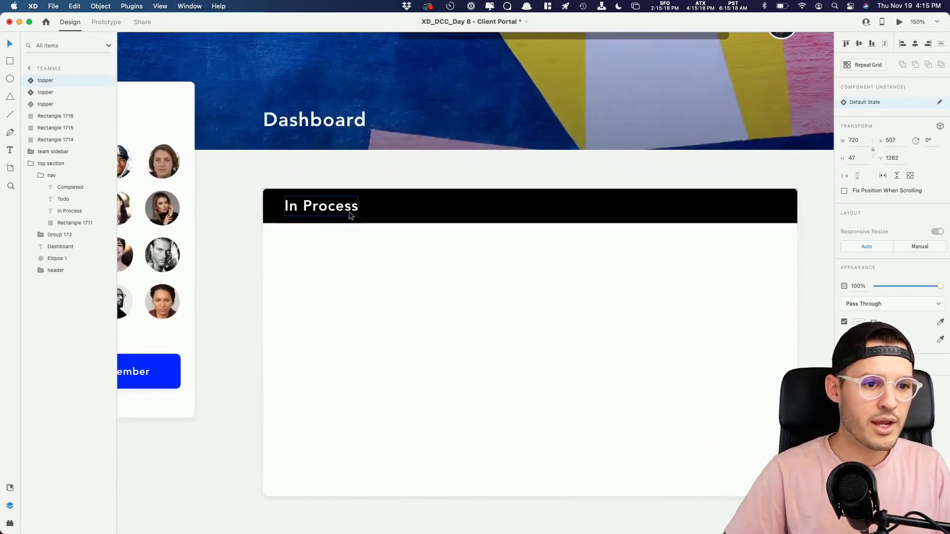
pyautogui.click(387, 296)
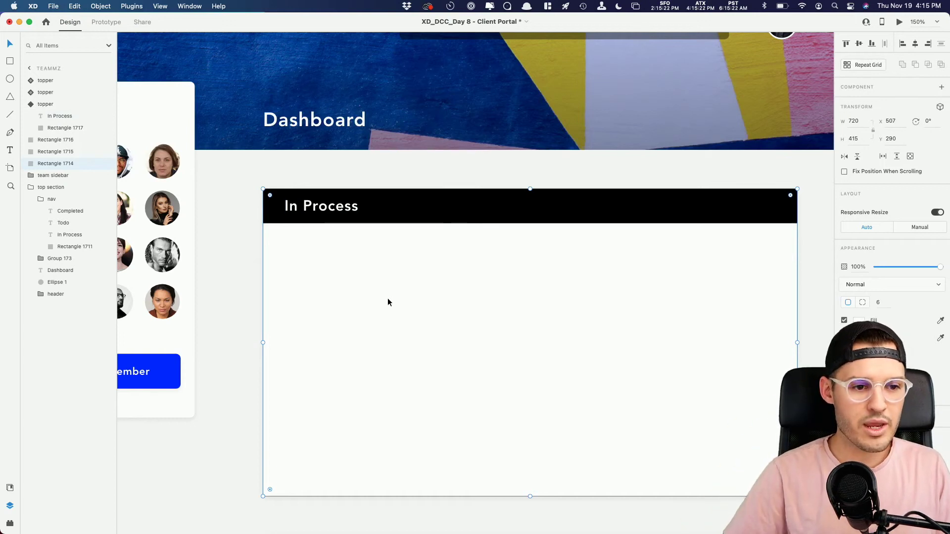
pyautogui.press('super+v')
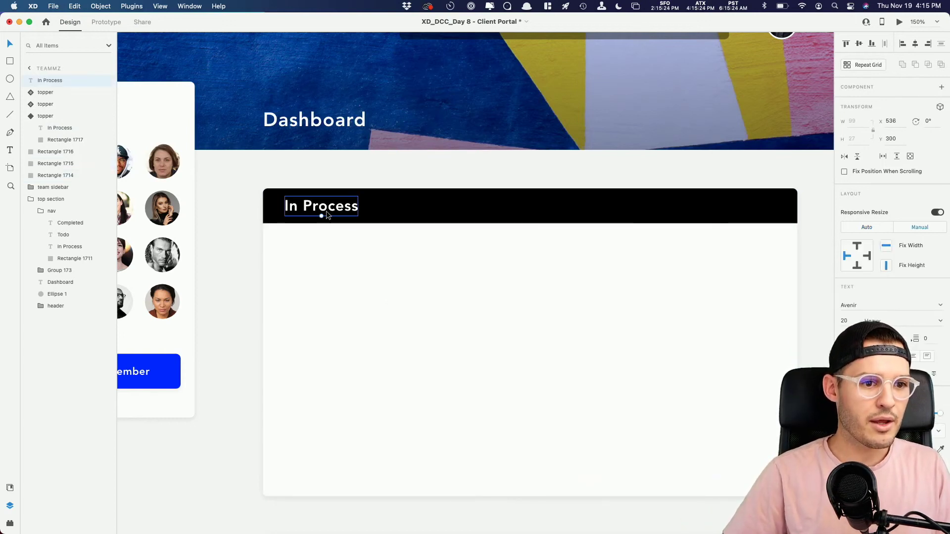
pyautogui.press('super+z')
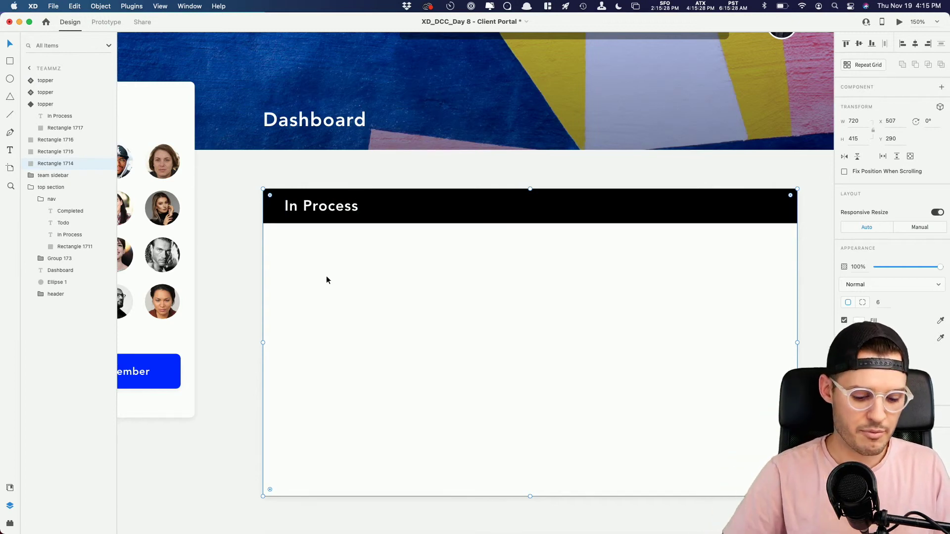
# Draw a rectangle about 142 × 30 px below the first card's In Process label and fill it light gray.
pyautogui.moveTo(284, 236); pyautogui.dragTo(389, 257)
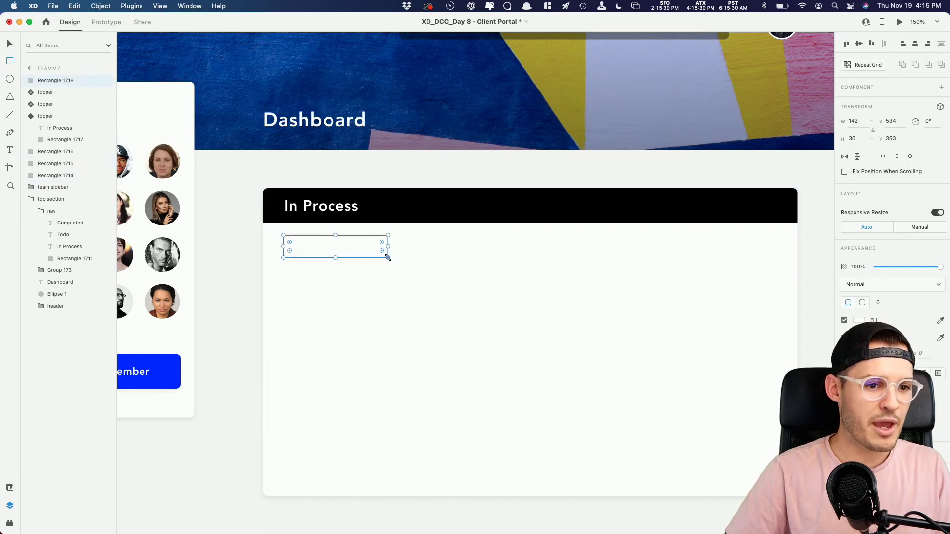
pyautogui.click(859, 320)
pyautogui.moveTo(752, 294); pyautogui.dragTo(727, 284)
pyautogui.click(325, 252)
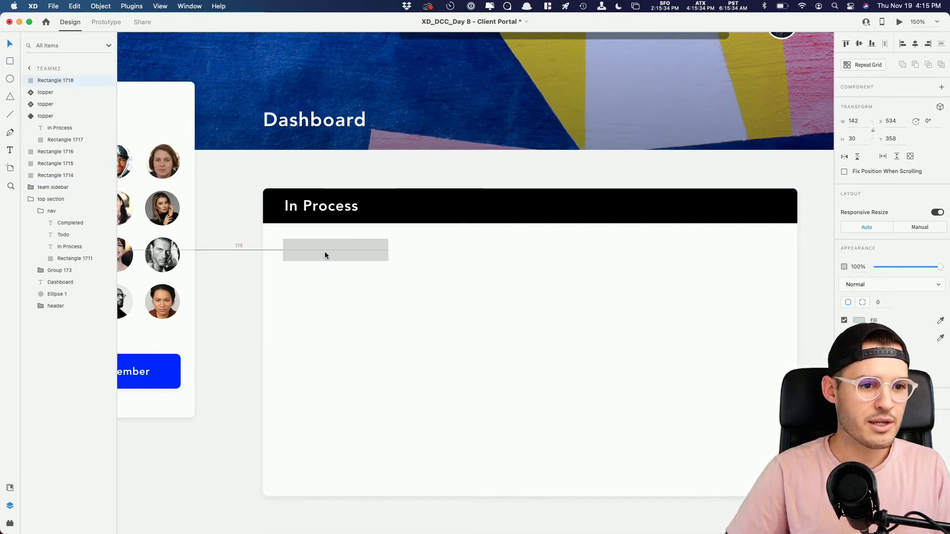
# Move the gray rectangle slightly lower in the first card and align its left edge with the topper.
pyautogui.moveTo(324, 251); pyautogui.dragTo(326, 262)
pyautogui.keyDown('shift'); pyautogui.click(324, 207); pyautogui.keyUp('shift')
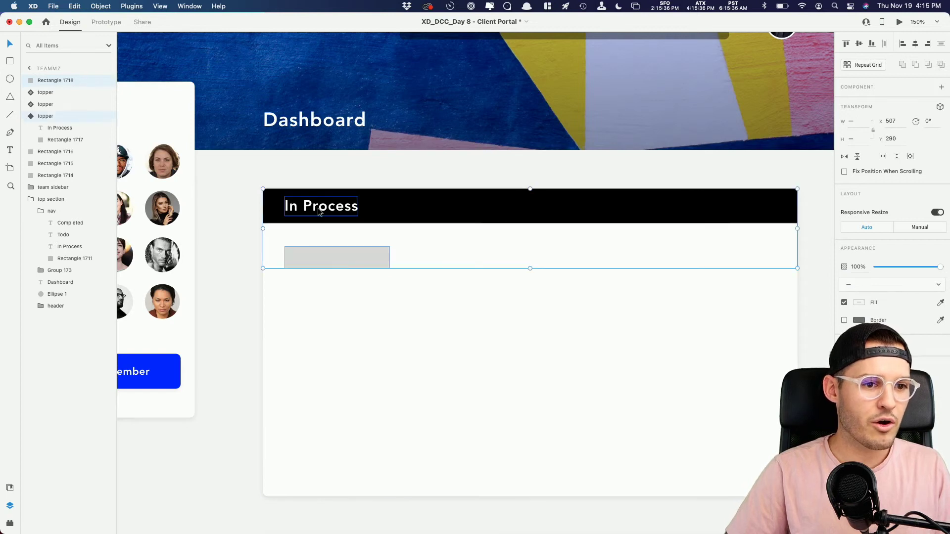
pyautogui.click(902, 45)
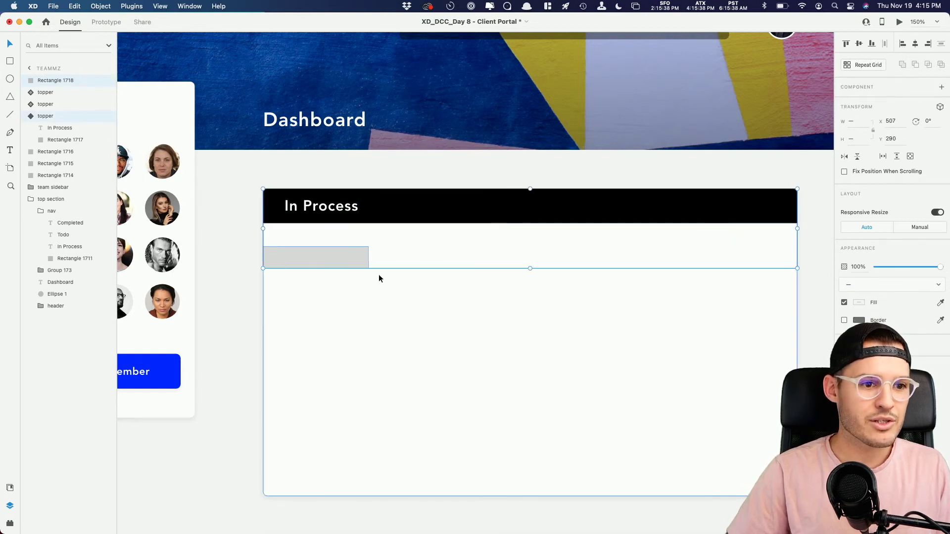
# Align the gray rectangle's left edge with the In Process label in the first card and widen it to 274 px.
pyautogui.click(340, 265)
pyautogui.moveTo(340, 265); pyautogui.dragTo(487, 258)
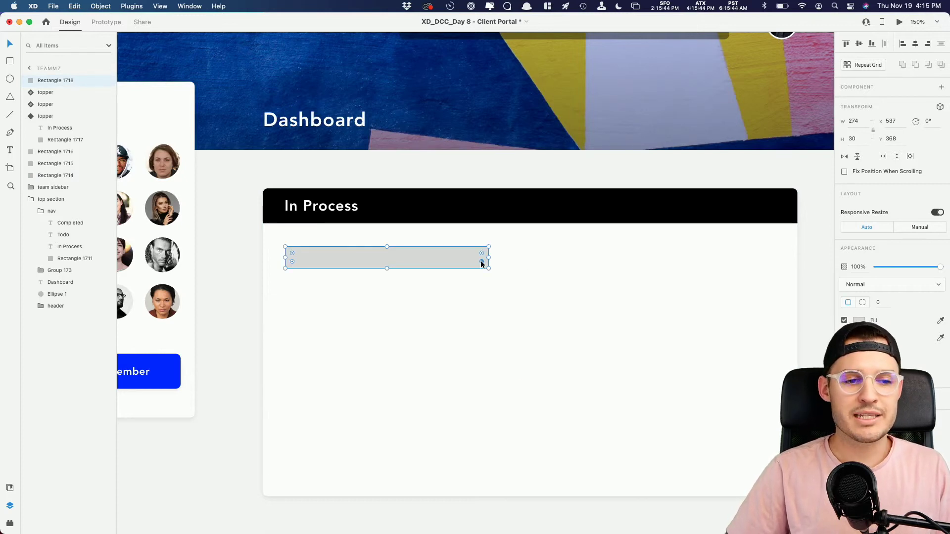
pyautogui.moveTo(417, 259); pyautogui.dragTo(417, 259)
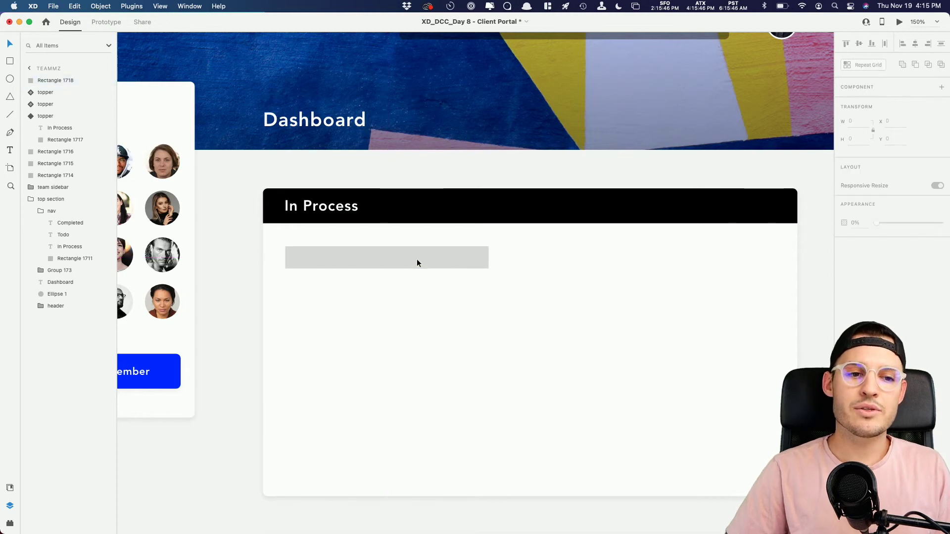
# Replace the gray rectangle with a pasted copy of the In Process label, recolored dark gray.
pyautogui.doubleClick(310, 209)
pyautogui.press('z')
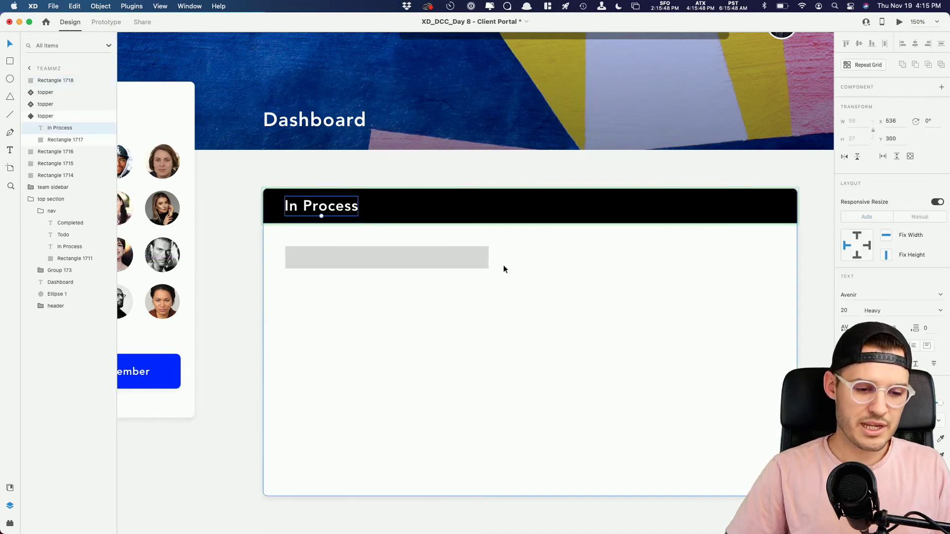
pyautogui.moveTo(497, 245); pyautogui.dragTo(796, 295)
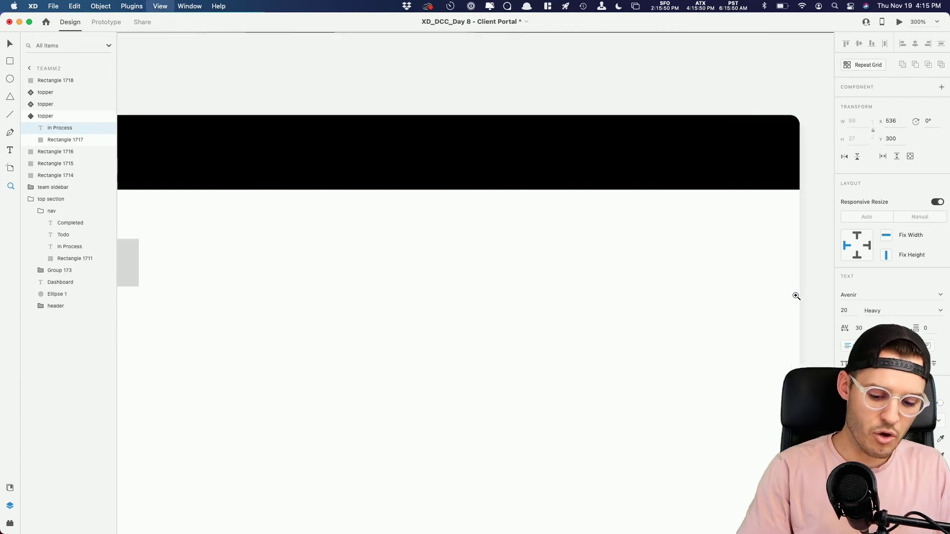
pyautogui.press('super+z')
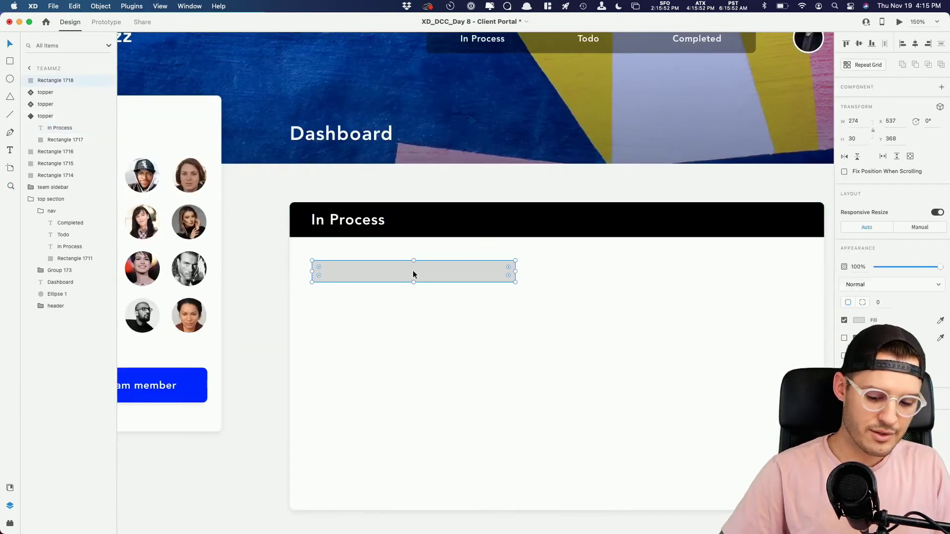
pyautogui.click(413, 270)
pyautogui.press('super+v')
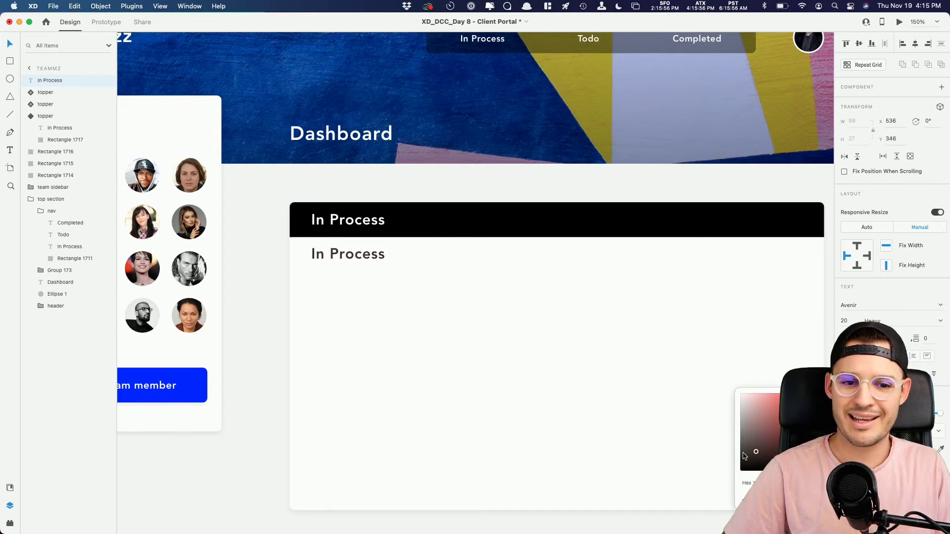
# Move the copied label lower in the card to Y 375 and change its text to "Task Name".
pyautogui.moveTo(344, 255); pyautogui.dragTo(344, 277)
pyautogui.doubleClick(343, 277)
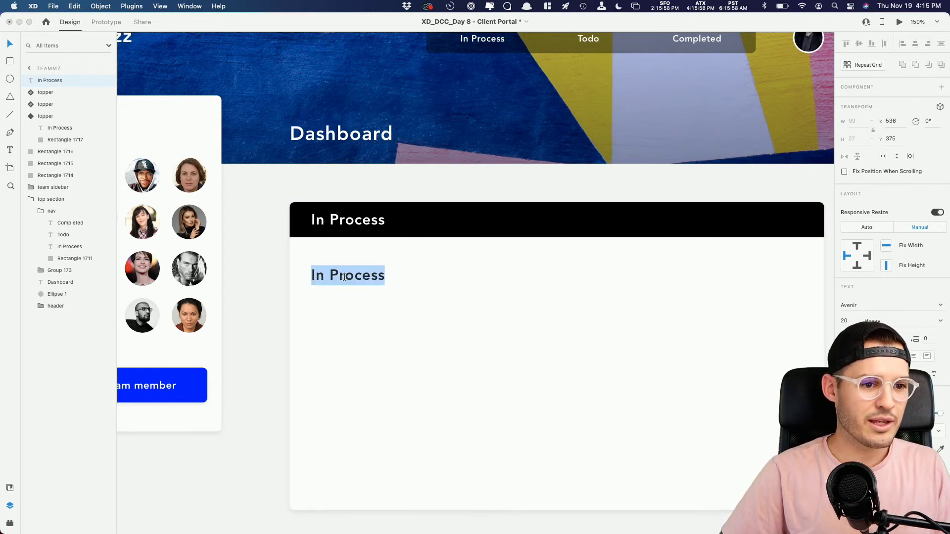
pyautogui.write('Task Name')
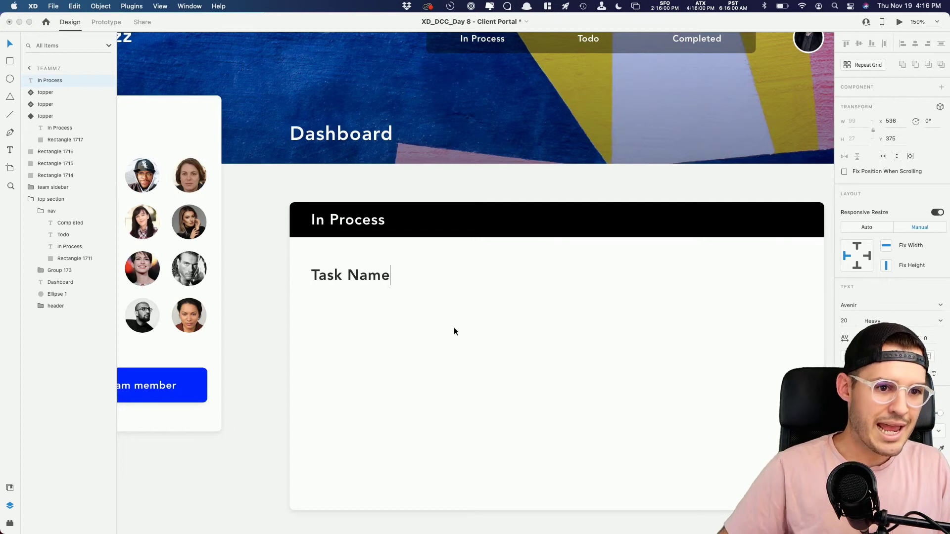
pyautogui.press('Escape')
# Reduce the Task Name text to size 14 and set its font weight to Book.
pyautogui.hscroll(5, 414, 317)
pyautogui.scroll(-2, 414, 317)
pyautogui.moveTo(184, 244); pyautogui.dragTo(187, 239)
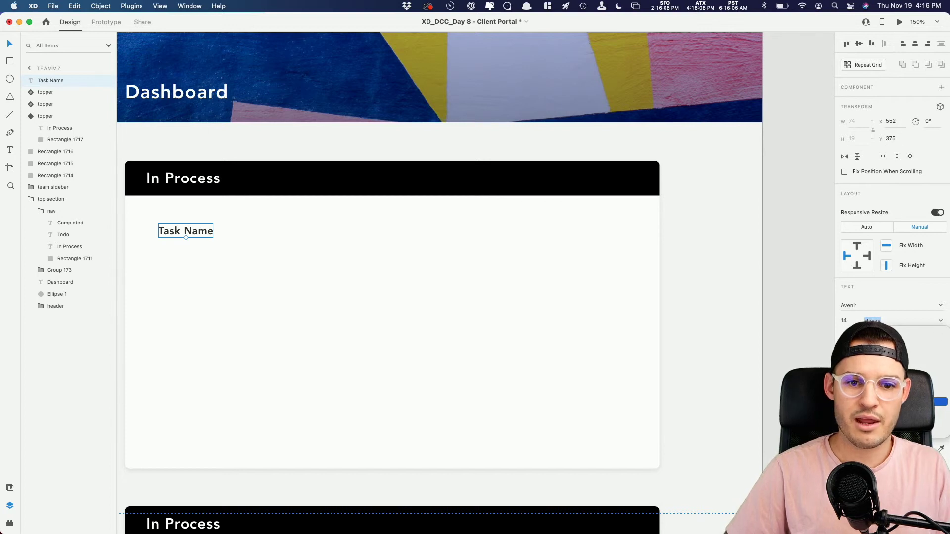
pyautogui.click(940, 402)
pyautogui.click(261, 233)
pyautogui.hscroll(-5, 297, 237)
# Place a copy of the Task Name text farther right on the same row and shift the original left to X 538.
pyautogui.click(340, 242)
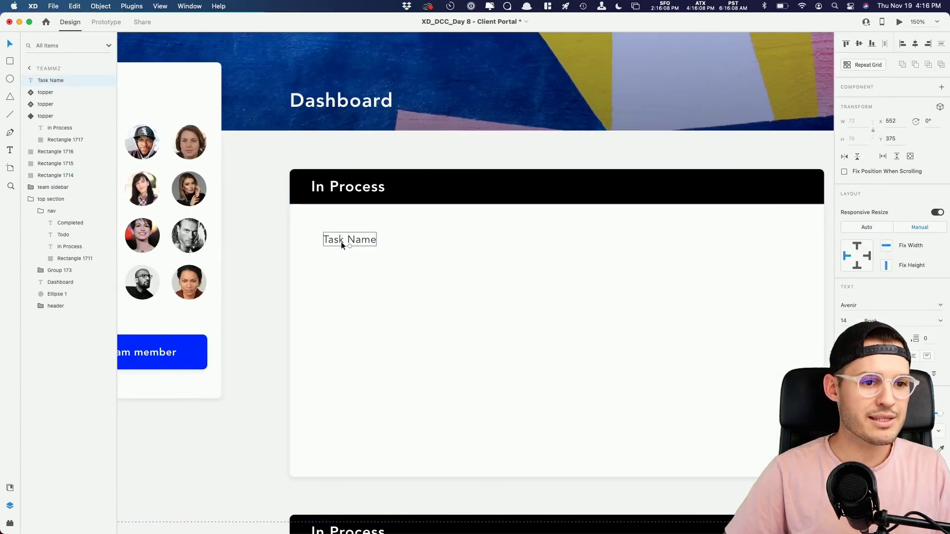
pyautogui.moveTo(340, 242); pyautogui.dragTo(563, 252)
pyautogui.click(333, 242)
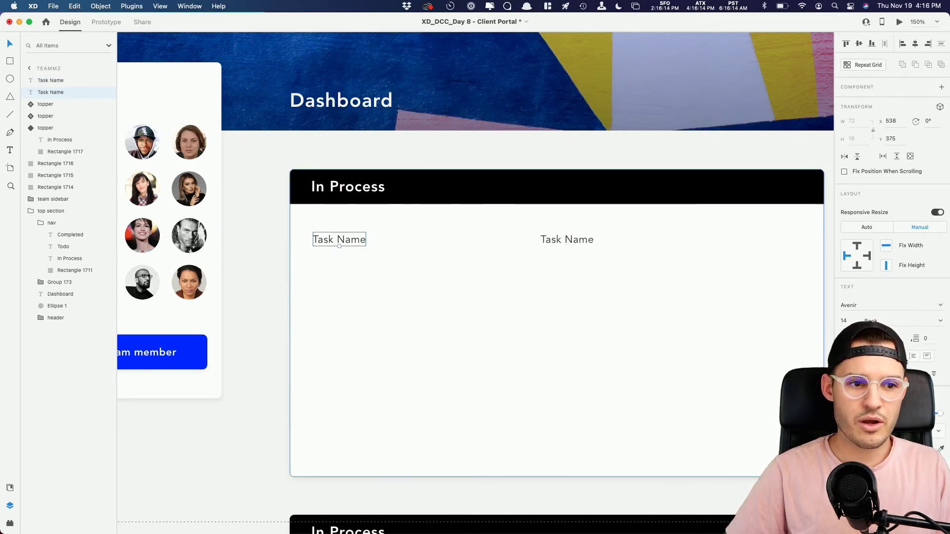
# Make the first Task Name text a fixed-size box about 243 px wide and delete the copy beside it.
pyautogui.click(927, 358)
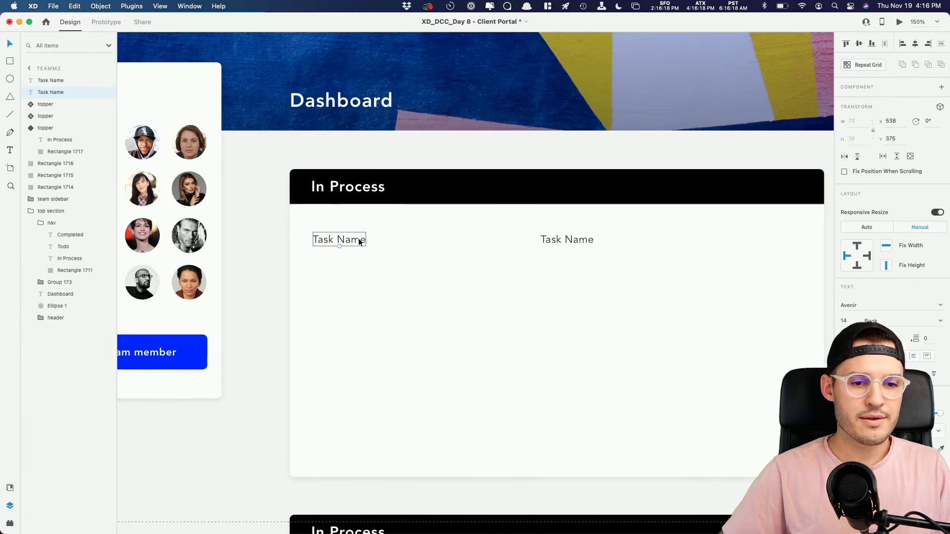
pyautogui.hscroll(5, 524, 307)
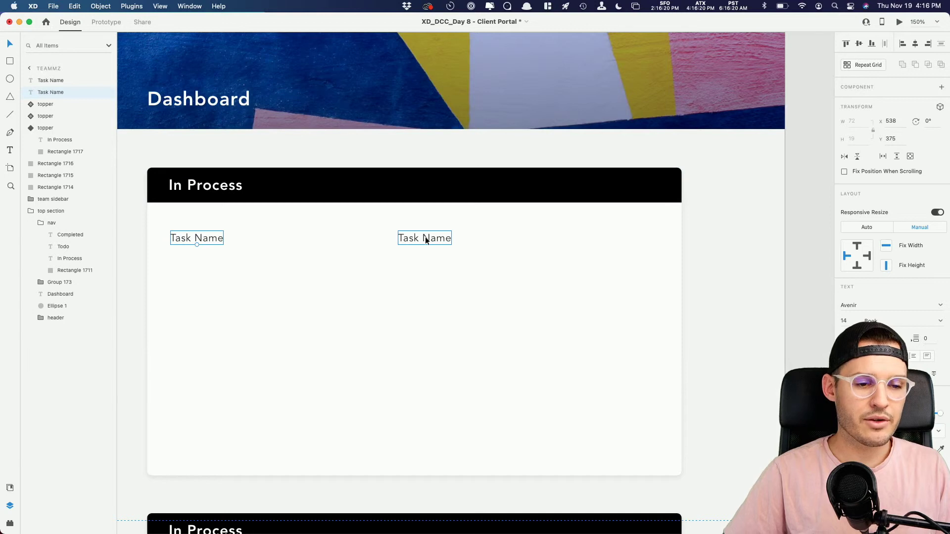
pyautogui.press('Escape')
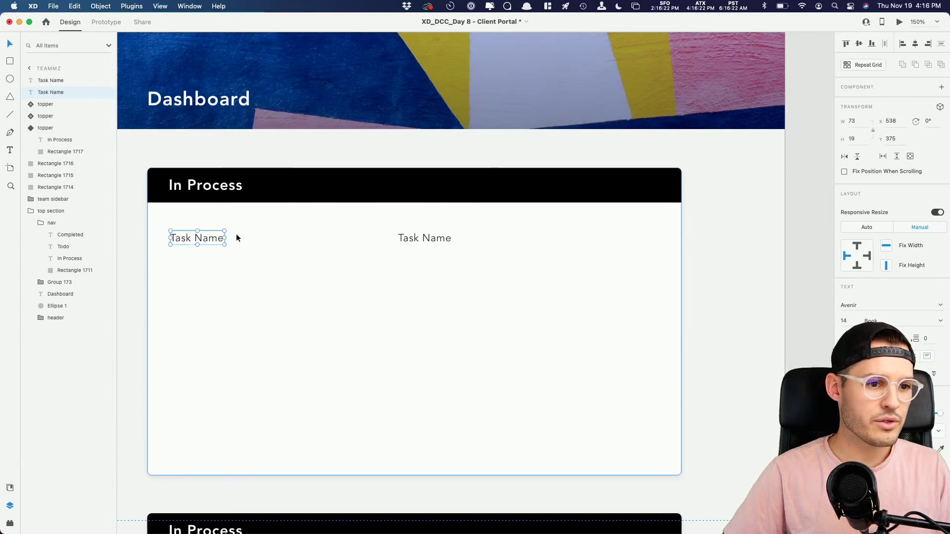
pyautogui.moveTo(225, 238); pyautogui.dragTo(392, 243)
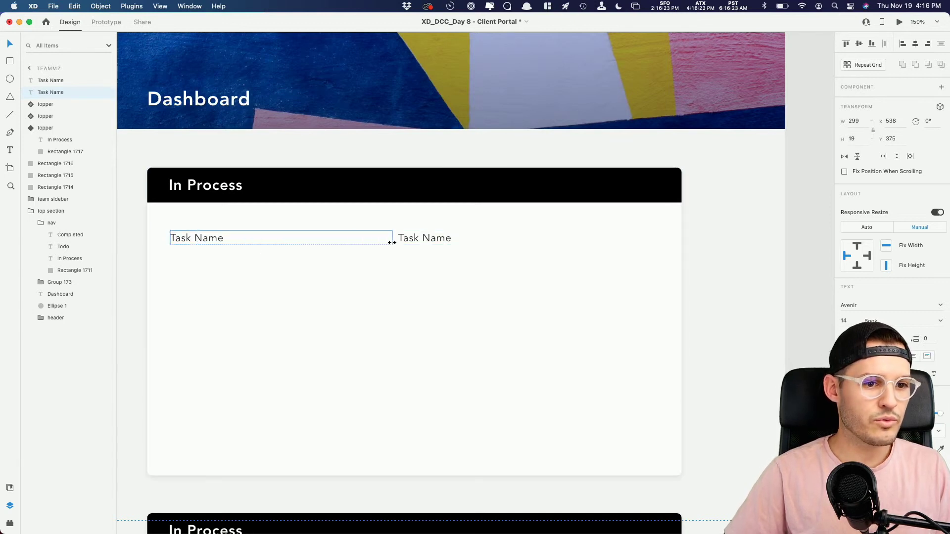
pyautogui.click(421, 239)
pyautogui.press('Delete')
pyautogui.click(203, 241)
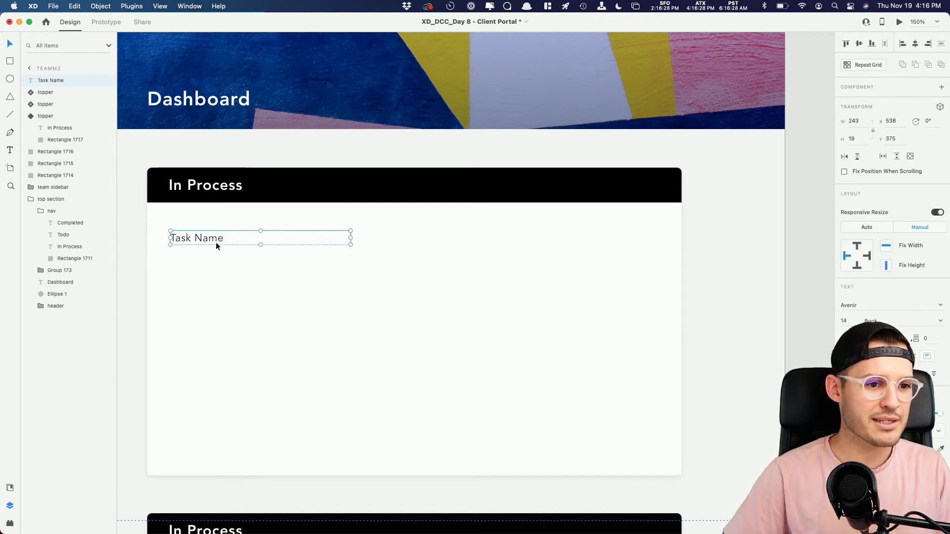
# Duplicate the Task Name box 25 px to its right and change the copy's text to "Start Date".
pyautogui.keyDown('alt'); pyautogui.moveTo(216, 242); pyautogui.dragTo(402, 242); pyautogui.keyUp('alt')
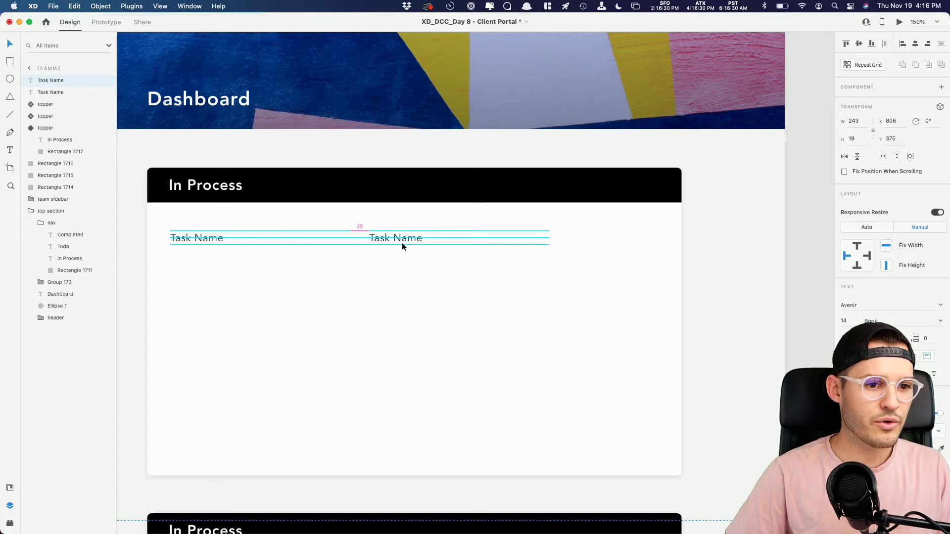
pyautogui.doubleClick(390, 237)
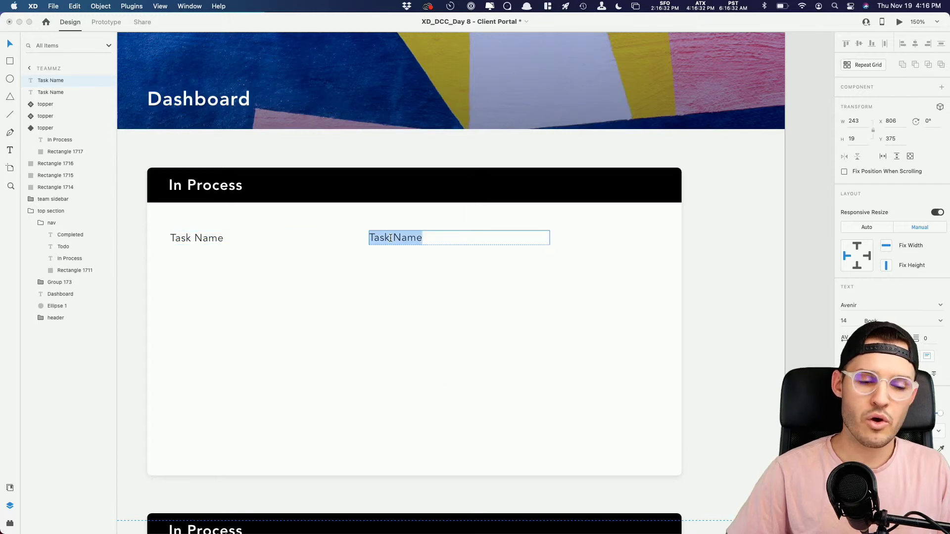
pyautogui.write('St')
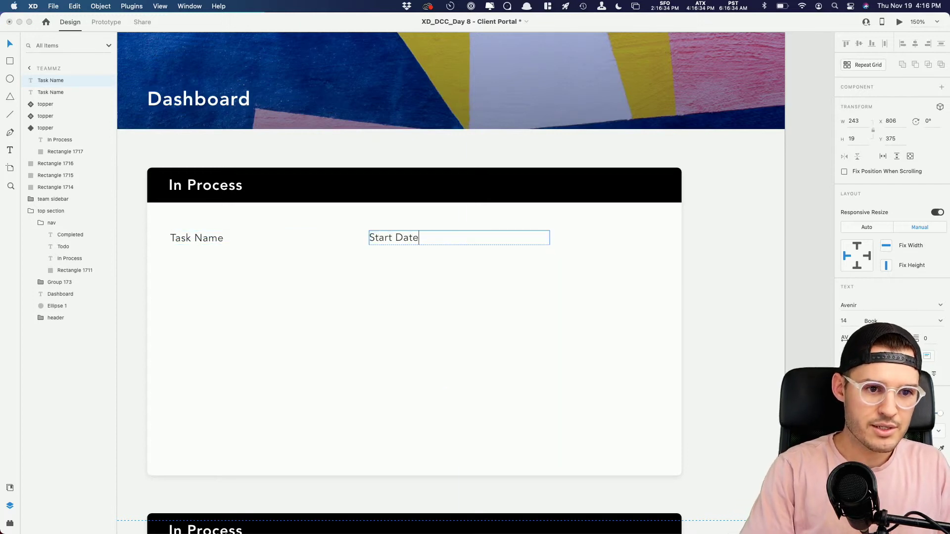
pyautogui.write('art Date')
pyautogui.press('Escape')
# Narrow the Start Date box to about 69 px and add a copy to its right reading "Due Date".
pyautogui.moveTo(549, 238); pyautogui.dragTo(461, 240)
pyautogui.doubleClick(461, 240)
pyautogui.doubleClick(453, 239)
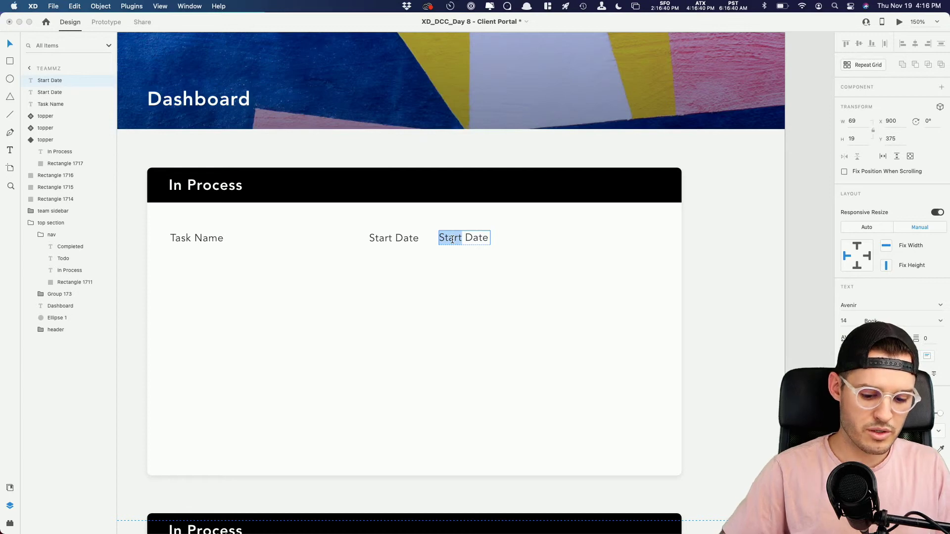
pyautogui.write('Due')
pyautogui.press('Escape')
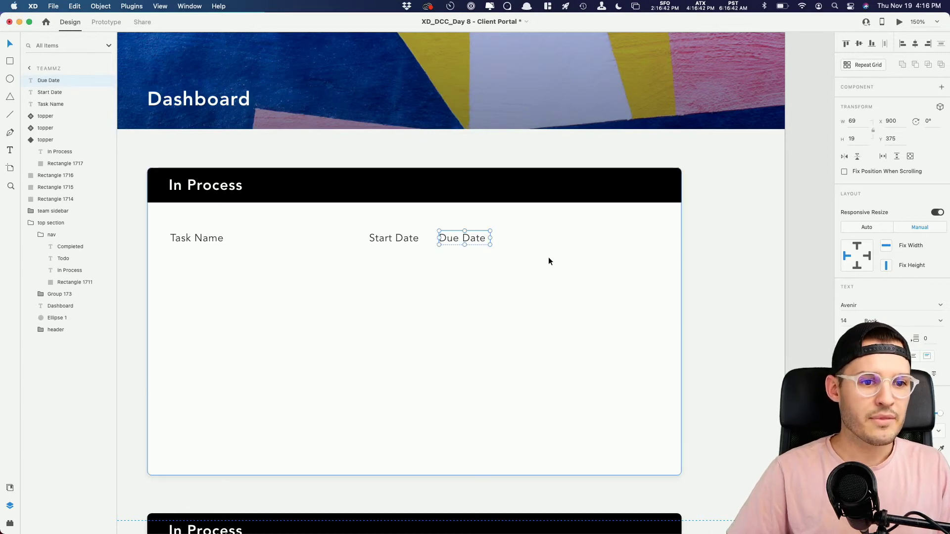
# Copy the first team avatar from the Your Team sidebar and paste it beside Due Date in the first card.
pyautogui.moveTo(297, 242); pyautogui.dragTo(632, 319)
pyautogui.click(212, 242)
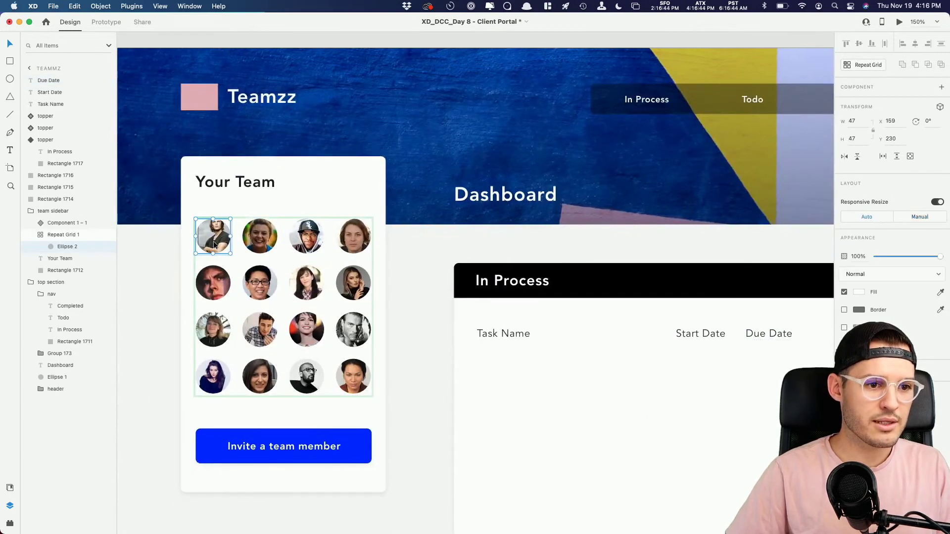
pyautogui.hscroll(5, 578, 342)
pyautogui.click(551, 335)
pyautogui.scroll(10, 527, 304)
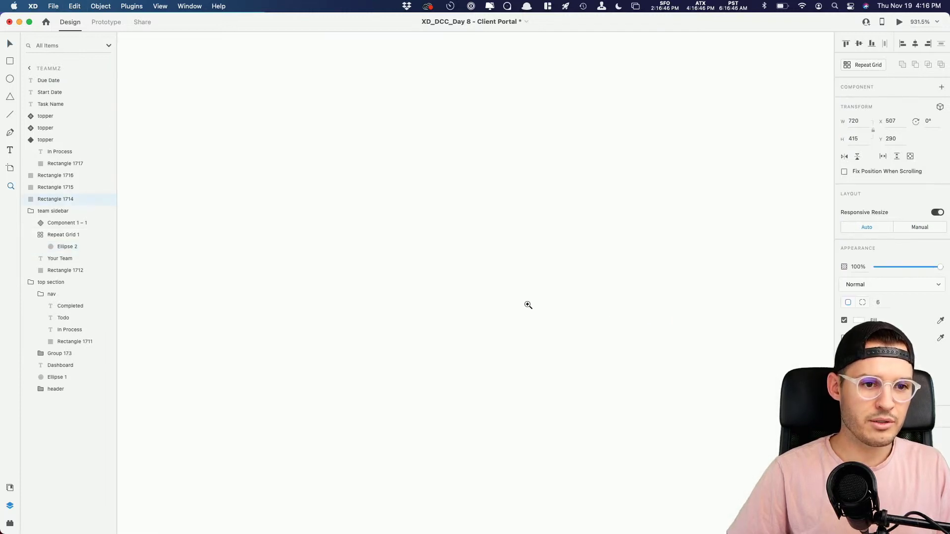
pyautogui.scroll(-5, 528, 305)
pyautogui.press('super+v')
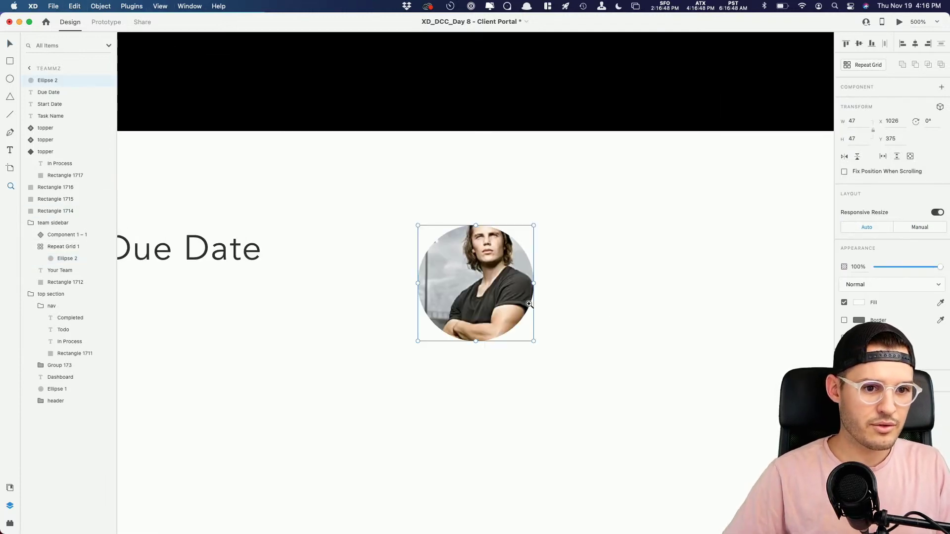
# Shrink the pasted avatar to 28 × 28 px and center it vertically on the text row.
pyautogui.moveTo(533, 341); pyautogui.dragTo(487, 295)
pyautogui.moveTo(467, 279); pyautogui.dragTo(839, 261)
pyautogui.scroll(-4, 464, 269)
# Nudge the Task Name text left to X 537 and the Start Date and Due Date texts left to start at X 805.
pyautogui.hscroll(-5, 271, 265)
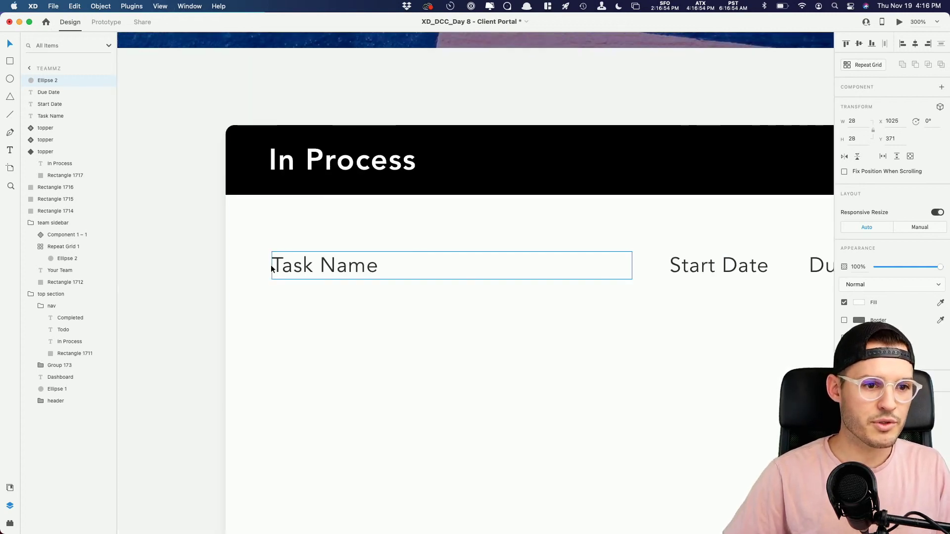
pyautogui.click(300, 266)
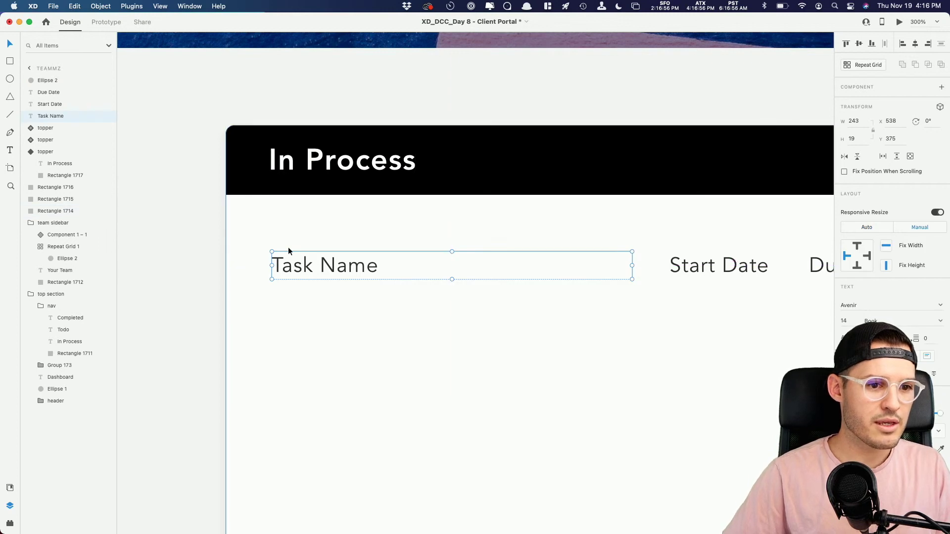
pyautogui.press('Left')
pyautogui.hscroll(5, 574, 289)
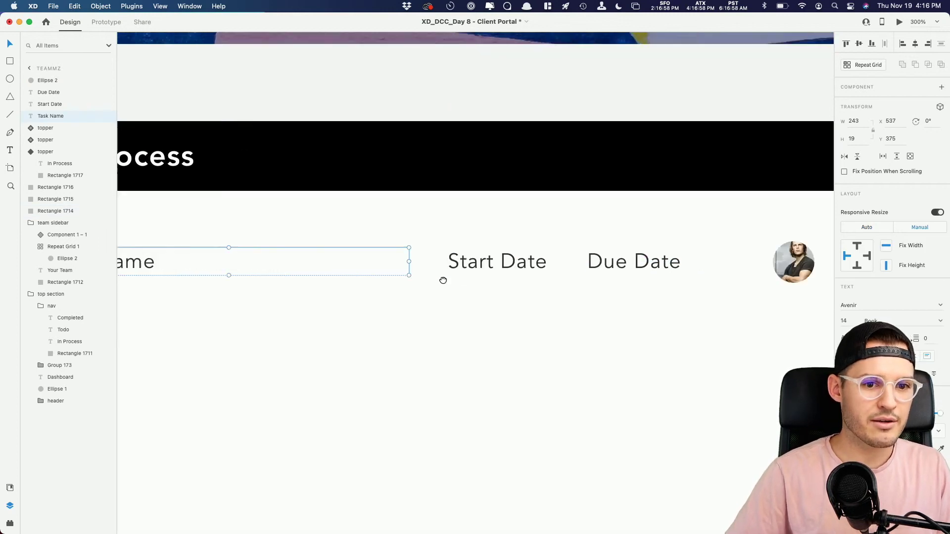
pyautogui.click(523, 263)
pyautogui.keyDown('shift'); pyautogui.click(597, 270); pyautogui.keyUp('shift')
pyautogui.scroll(-5, 597, 269)
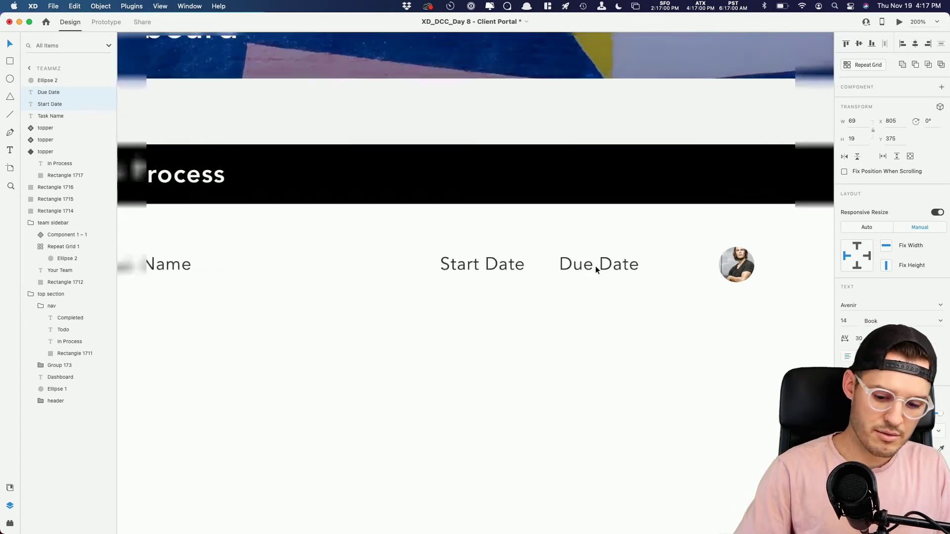
# Move the avatar along the row toward the card's right edge, to X 1169.
pyautogui.scroll(3, 446, 233)
pyautogui.moveTo(401, 232); pyautogui.dragTo(523, 236)
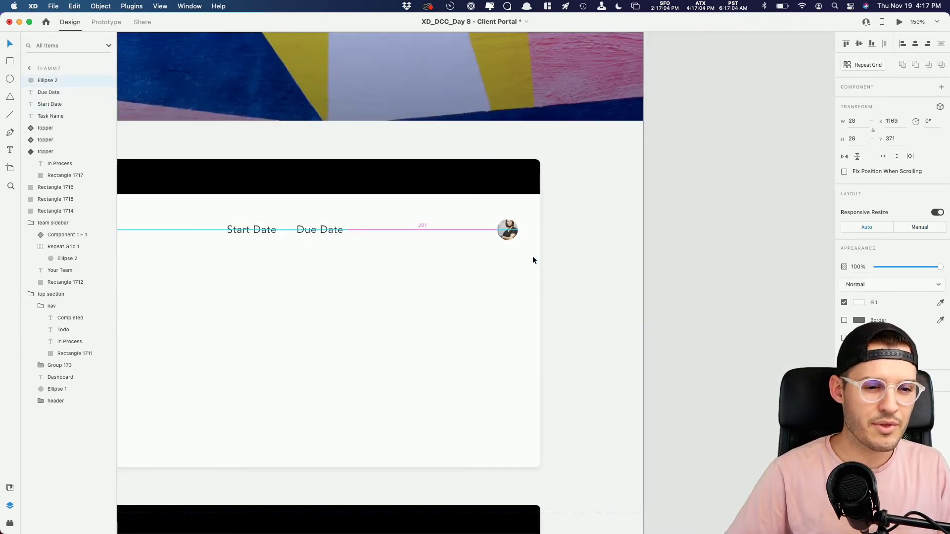
# Place two avatar copies on the same row, one at X 1057 and one slightly overlapping its right side.
pyautogui.scroll(5, 533, 257)
pyautogui.scroll(3, 408, 373)
pyautogui.hscroll(3, 407, 373)
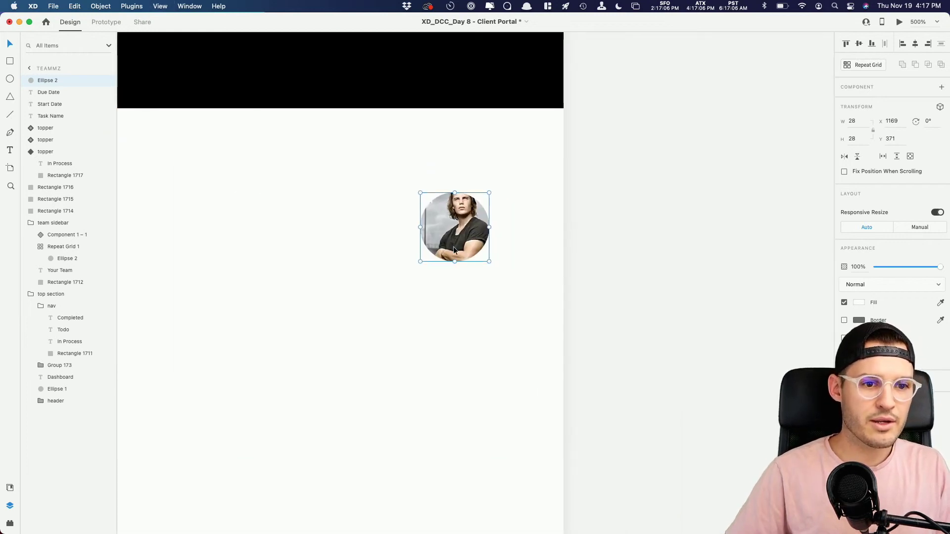
pyautogui.keyDown('alt'); pyautogui.moveTo(461, 235); pyautogui.dragTo(256, 249); pyautogui.keyUp('alt')
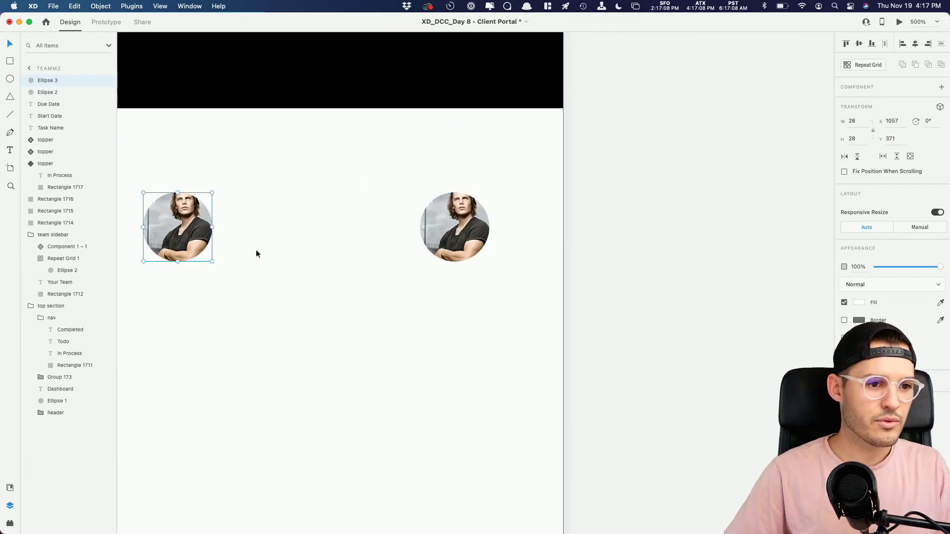
pyautogui.hscroll(-5, 371, 247)
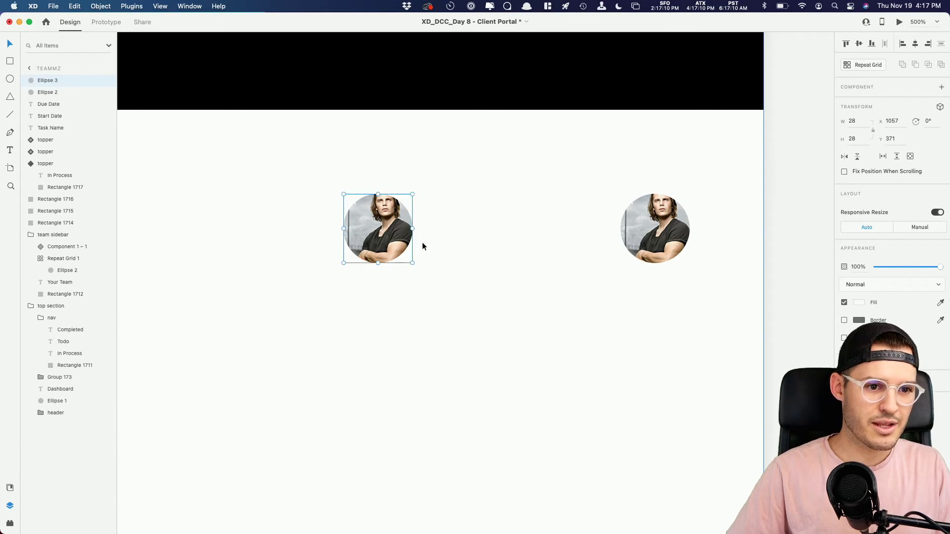
pyautogui.moveTo(372, 239); pyautogui.dragTo(438, 248)
# Add a blue #0027FF border to the two overlapping avatar copies.
pyautogui.keyDown('shift'); pyautogui.click(391, 244); pyautogui.keyUp('shift')
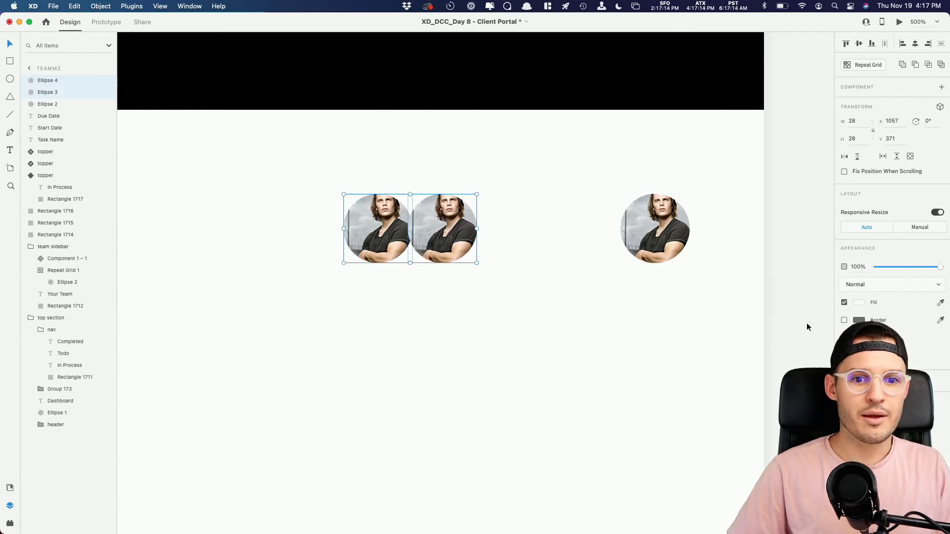
pyautogui.click(844, 320)
pyautogui.click(859, 320)
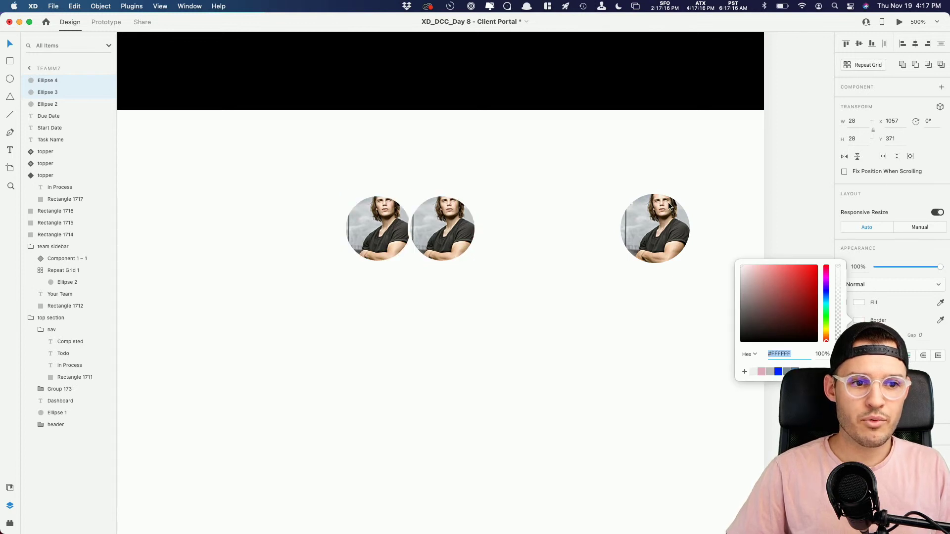
pyautogui.click(778, 371)
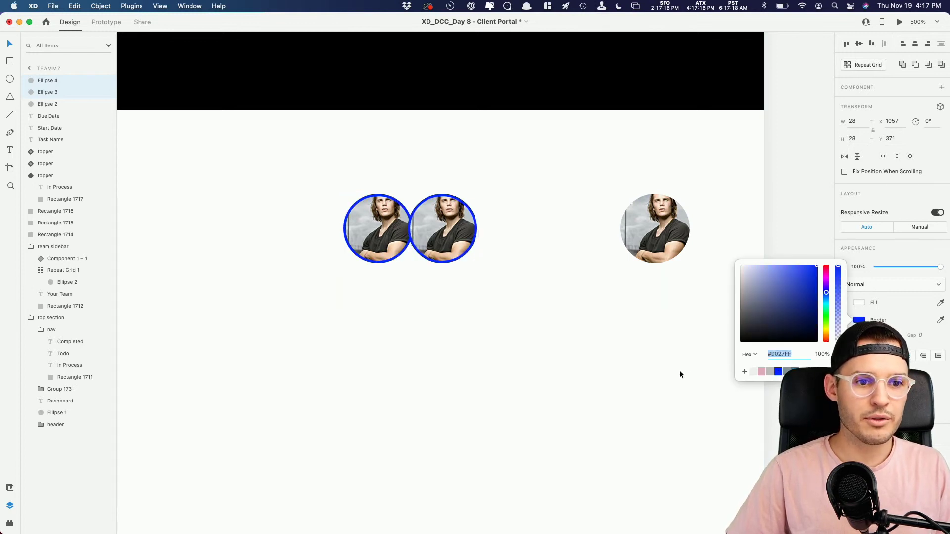
# Move the second bordered avatar closer to the first, to X 1076, and duplicate the pair at X 1097 on the same row.
pyautogui.press('Escape')
pyautogui.click(433, 231)
pyautogui.moveTo(433, 231); pyautogui.dragTo(491, 238)
pyautogui.press('super+z')
pyautogui.keyDown('shift'); pyautogui.click(369, 230); pyautogui.keyUp('shift')
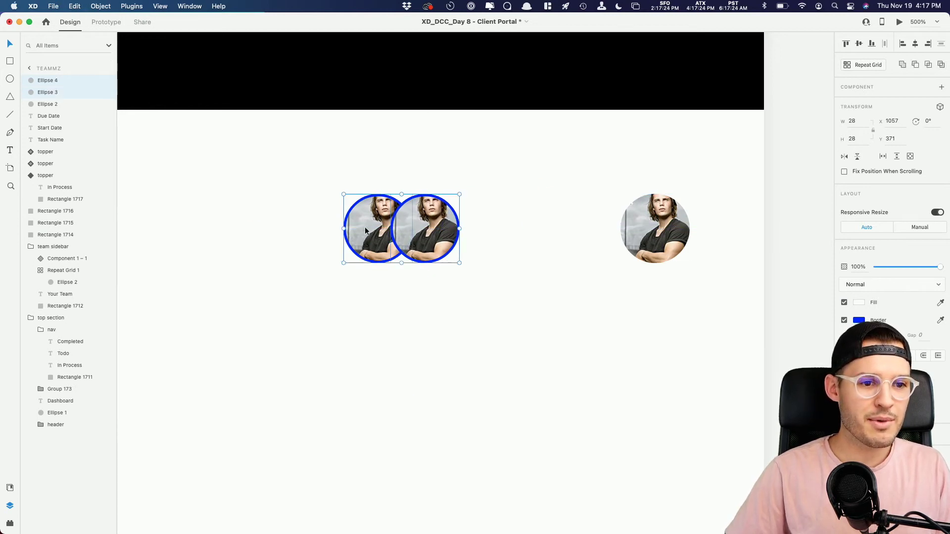
pyautogui.moveTo(429, 240); pyautogui.dragTo(527, 242)
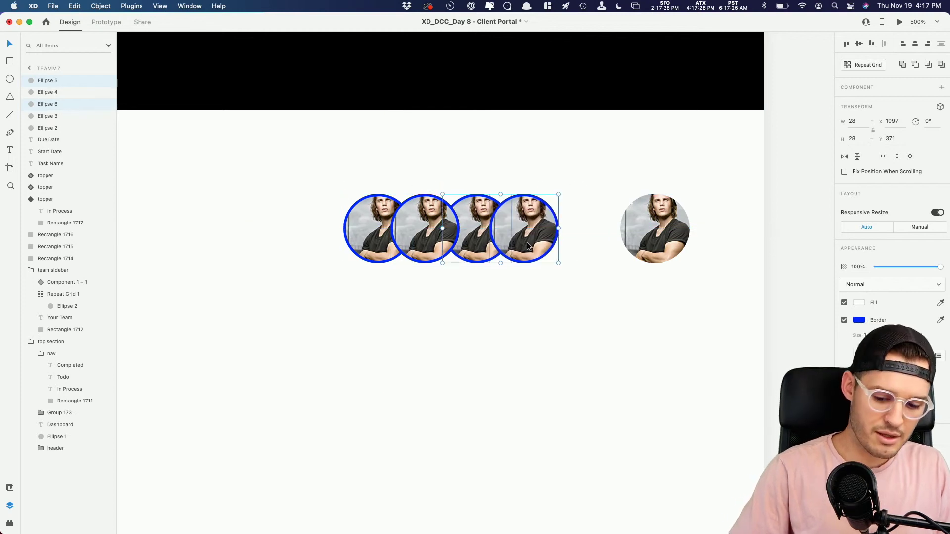
# Bring the copied avatars forward and distribute the four overlapping avatars evenly along the row.
pyautogui.press('super+bracketright')
pyautogui.keyDown('shift'); pyautogui.click(421, 229); pyautogui.keyUp('shift')
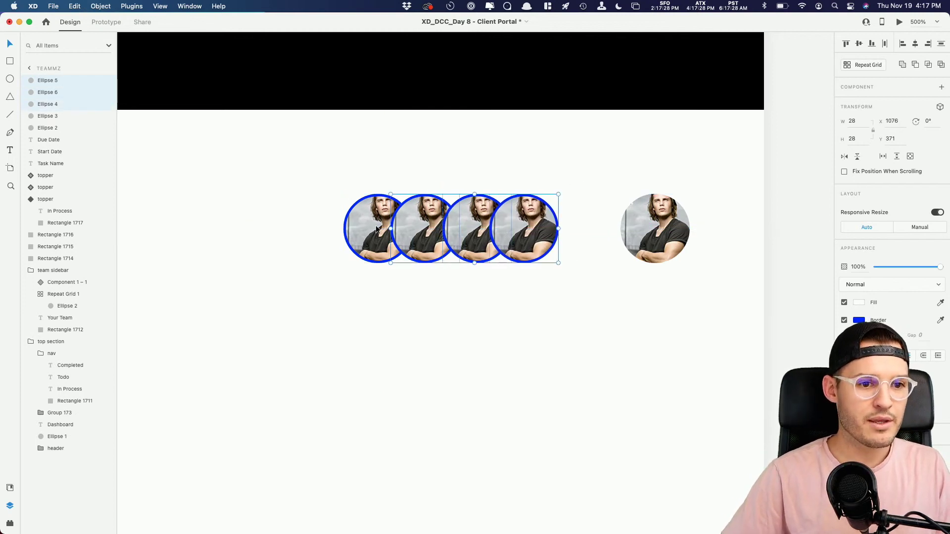
pyautogui.keyDown('shift'); pyautogui.click(369, 229); pyautogui.keyUp('shift')
pyautogui.click(884, 44)
# Delete the single unbordered avatar and move the four overlapping avatars into its place, starting at X 1110.
pyautogui.click(658, 233)
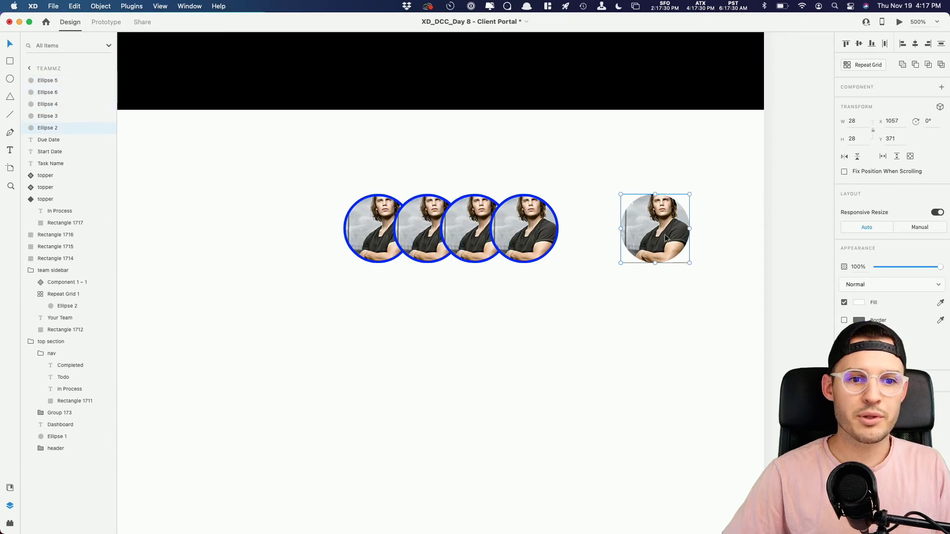
pyautogui.press('BackSpace')
pyautogui.click(547, 231)
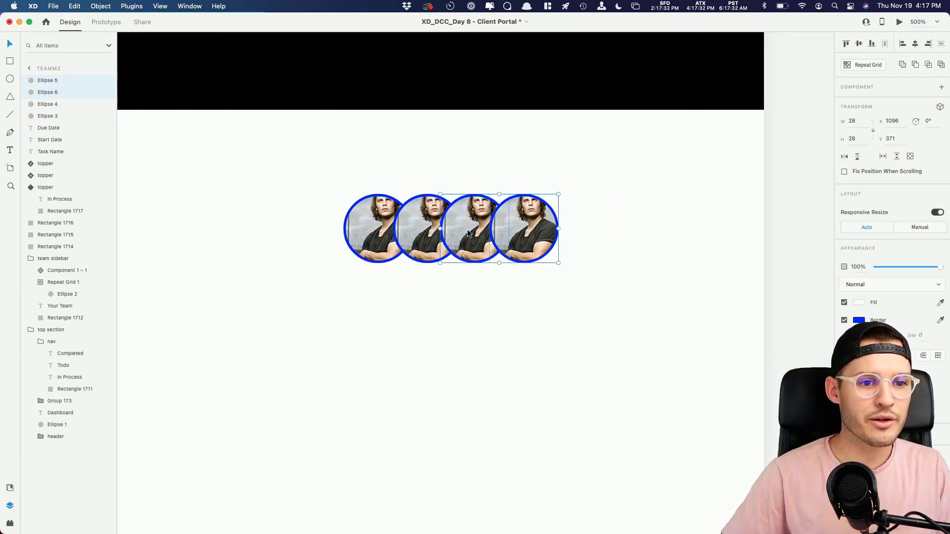
pyautogui.moveTo(404, 230); pyautogui.dragTo(535, 232)
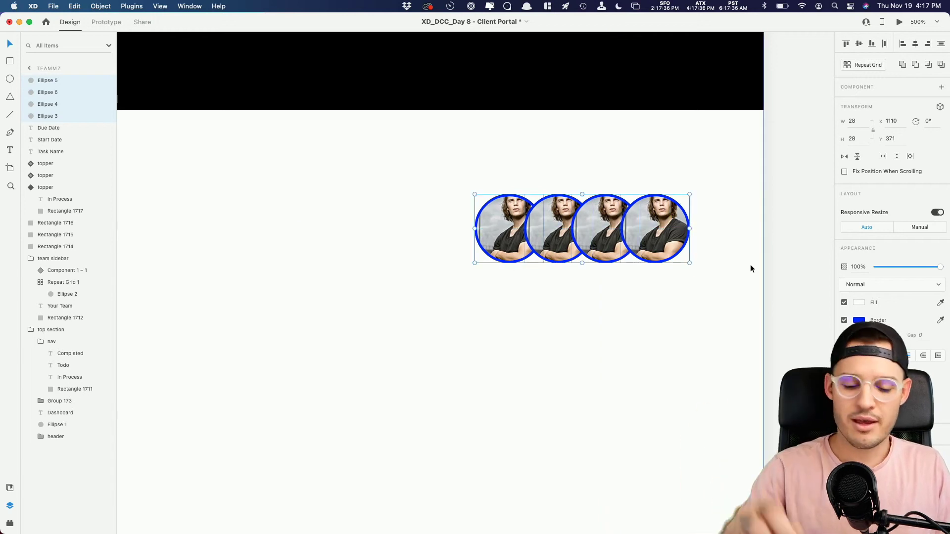
# Fill the four selected avatars with random face photos using the UI Faces plugin.
pyautogui.press('super+minus')
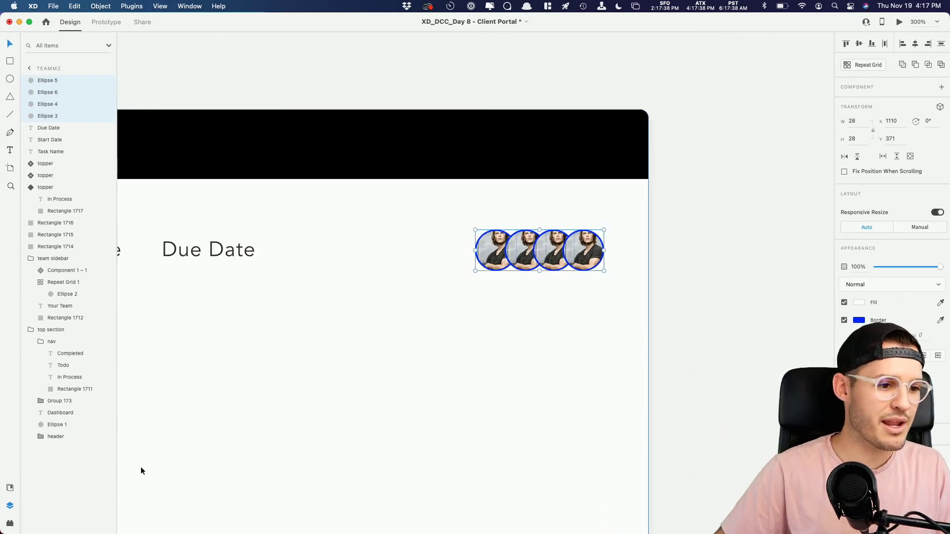
pyautogui.press('super+shift+y')
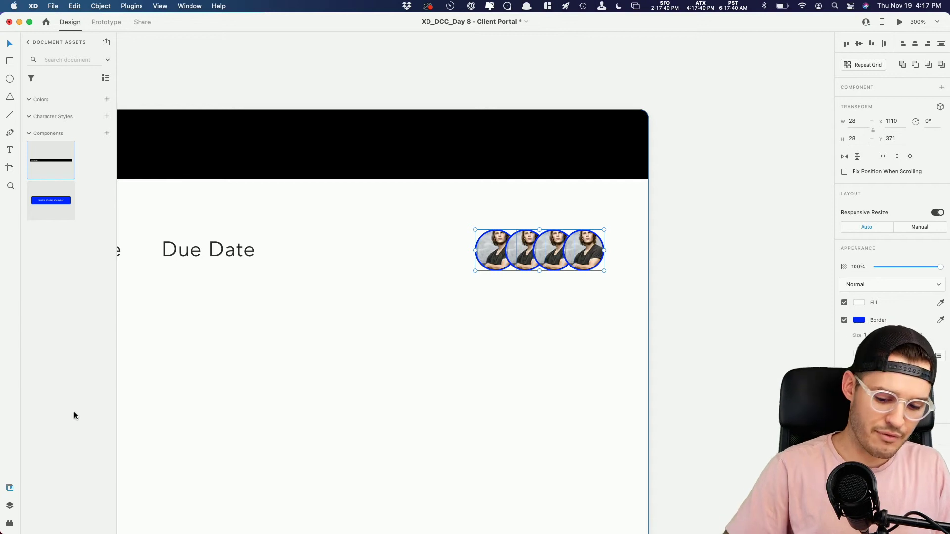
pyautogui.press('alt+super+p')
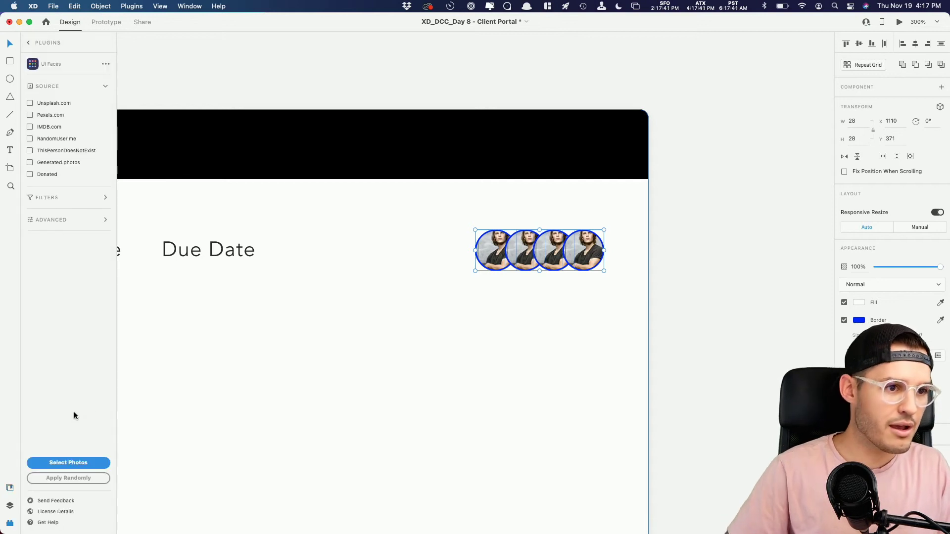
pyautogui.click(73, 482)
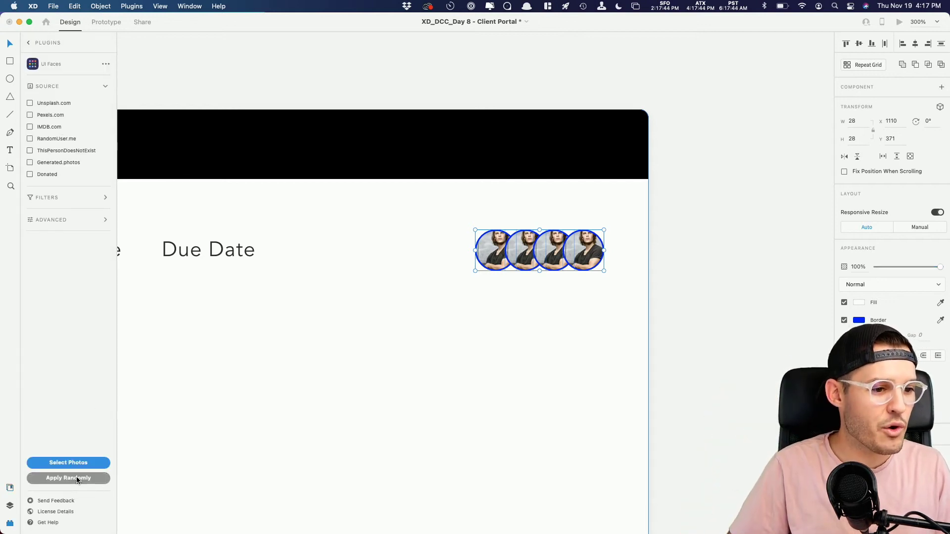
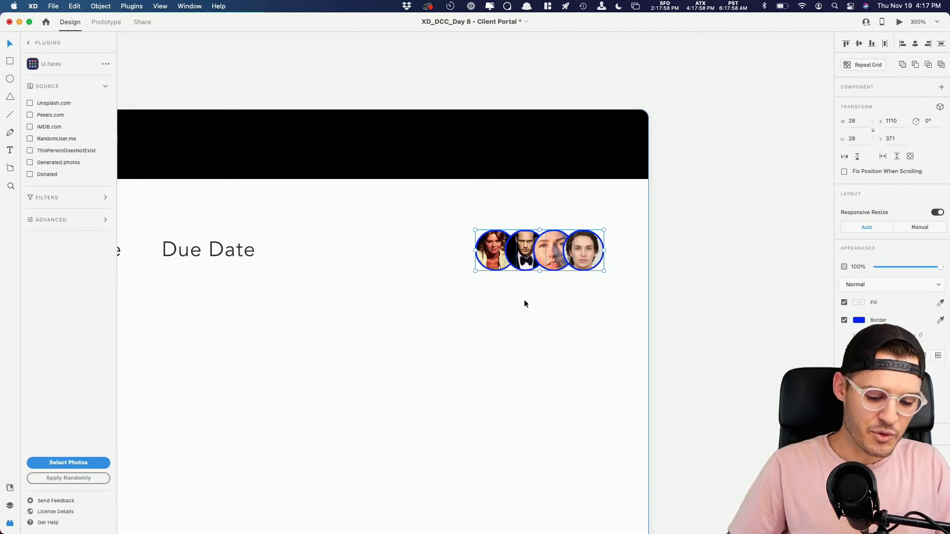
# Group the four avatars and change their border colour to white.
pyautogui.press('super+g')
pyautogui.press('super+minus')
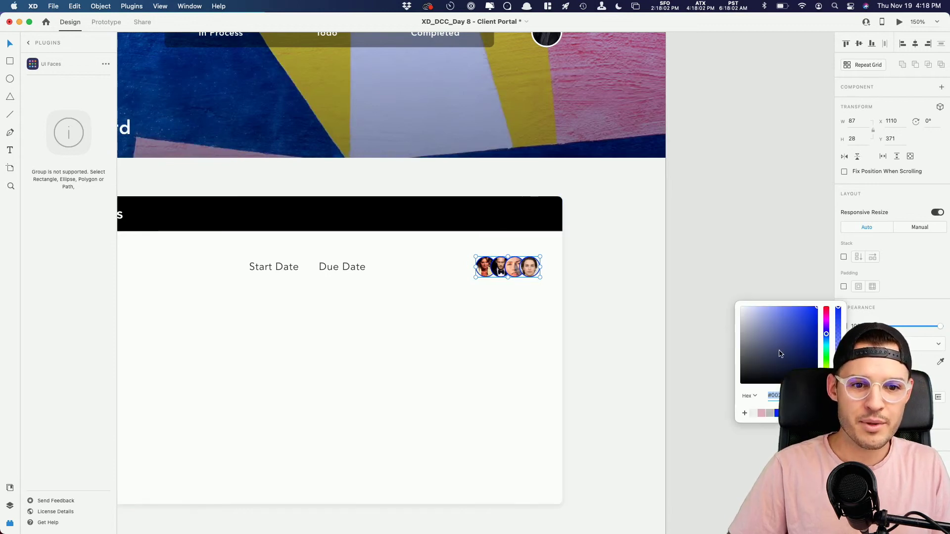
pyautogui.click(657, 225)
pyautogui.moveTo(656, 277); pyautogui.dragTo(768, 262)
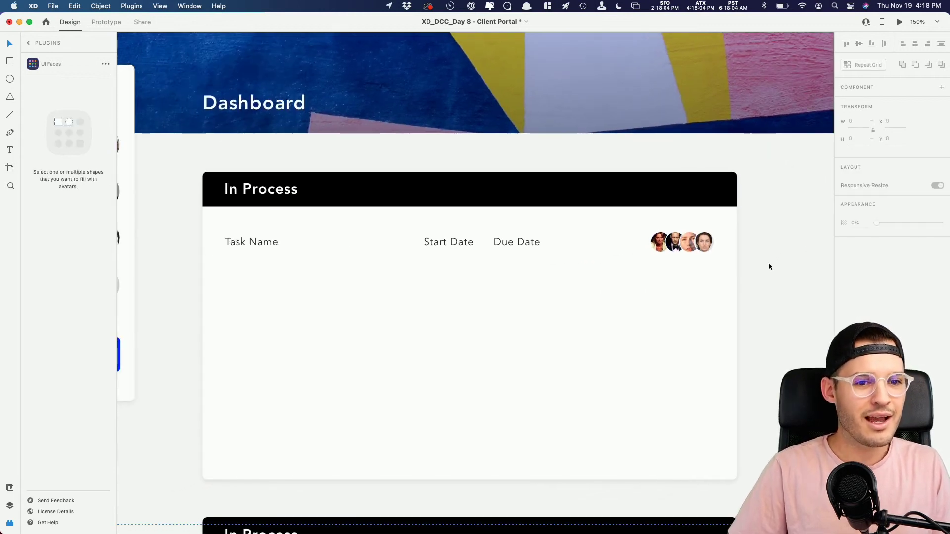
# Align the task name, both date texts and the avatar group on their vertical middles and group them as one row.
pyautogui.click(715, 243)
pyautogui.keyDown('shift'); pyautogui.click(453, 244); pyautogui.keyUp('shift')
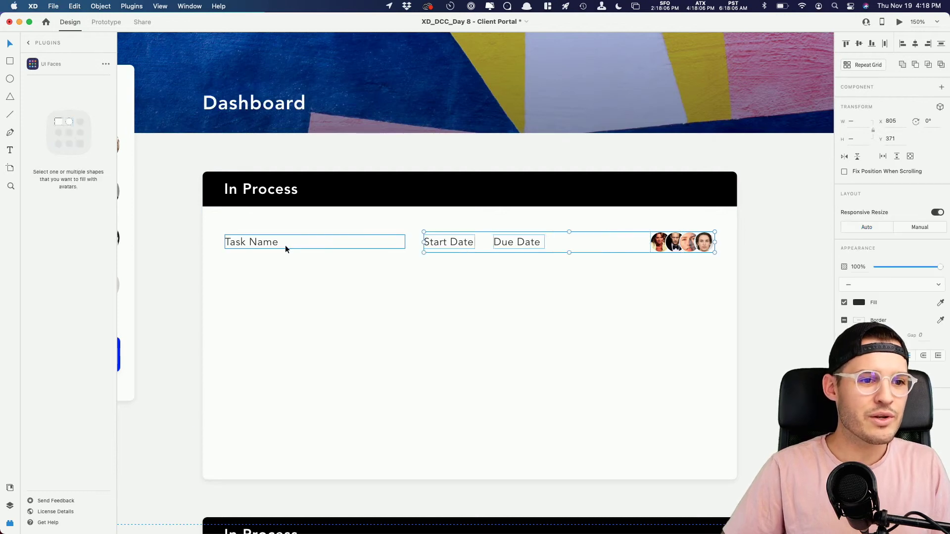
pyautogui.keyDown('shift'); pyautogui.click(297, 246); pyautogui.keyUp('shift')
pyautogui.click(859, 45)
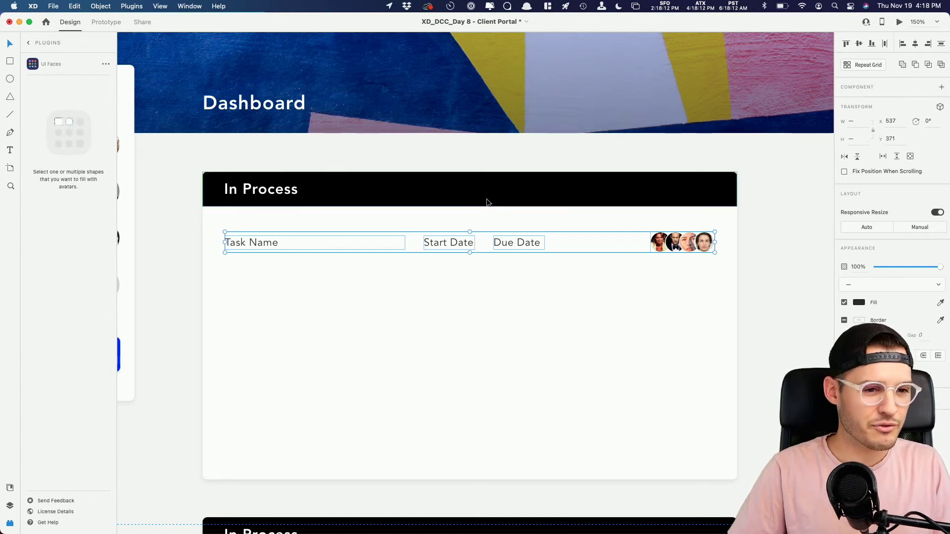
pyautogui.press('super+g')
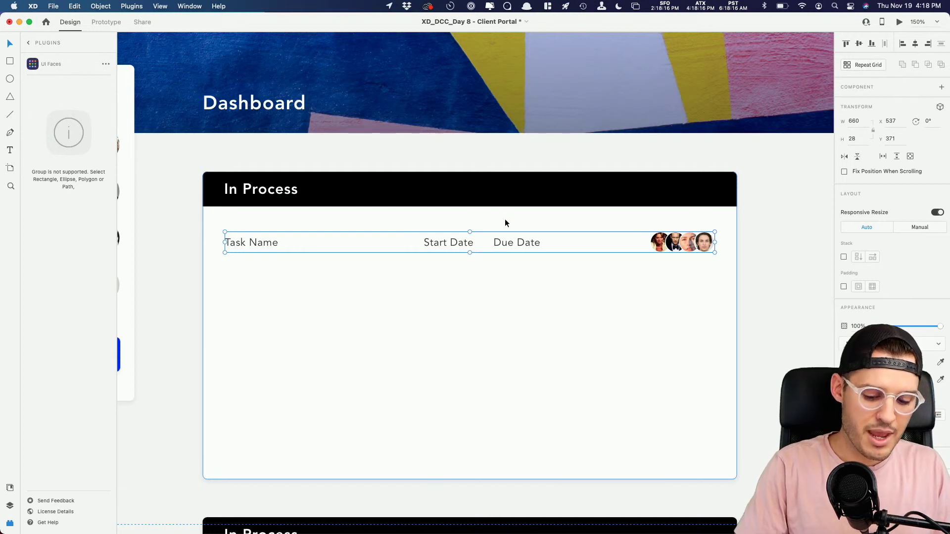
# Try making the task row a component and a seven-row Repeat Grid down the card, undoing both.
pyautogui.press('super+k')
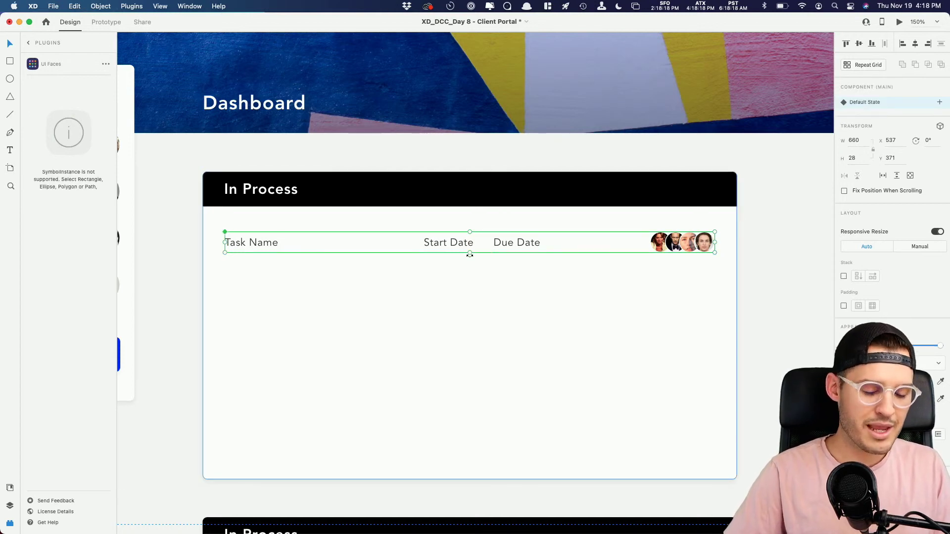
pyautogui.press('super+z')
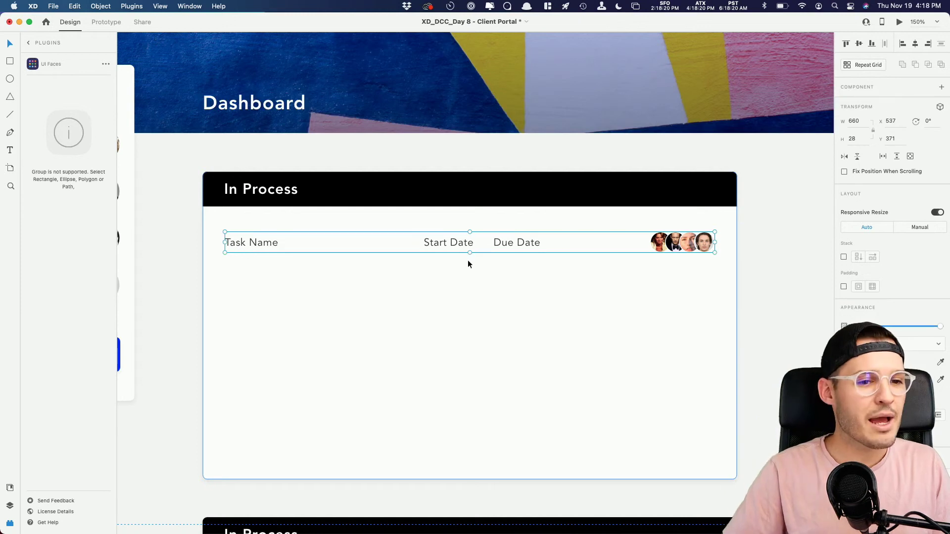
pyautogui.press('super+r')
pyautogui.moveTo(470, 254); pyautogui.dragTo(477, 467)
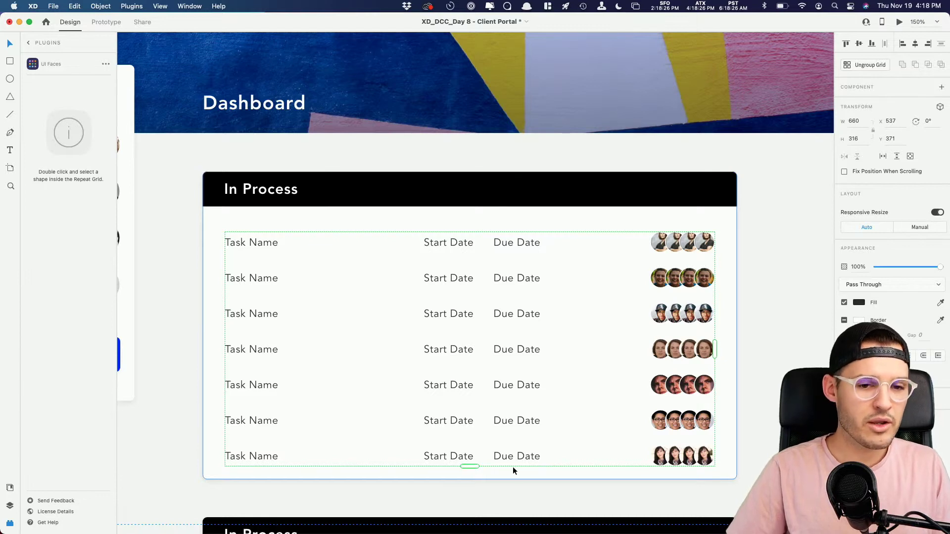
pyautogui.press('super+z')
pyautogui.press('super+z')
pyautogui.press('super+z')
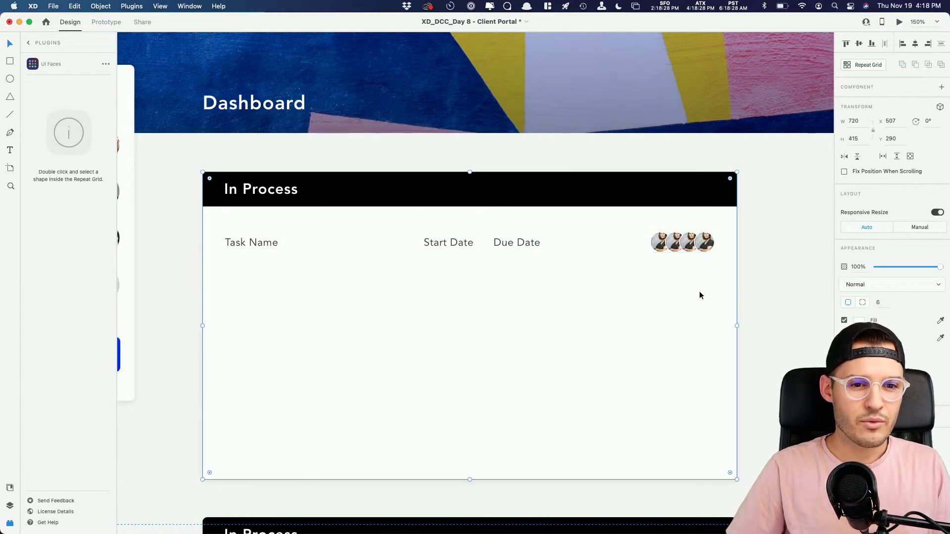
# Try Repeat Grid on the task row once more and undo it.
pyautogui.click(499, 276)
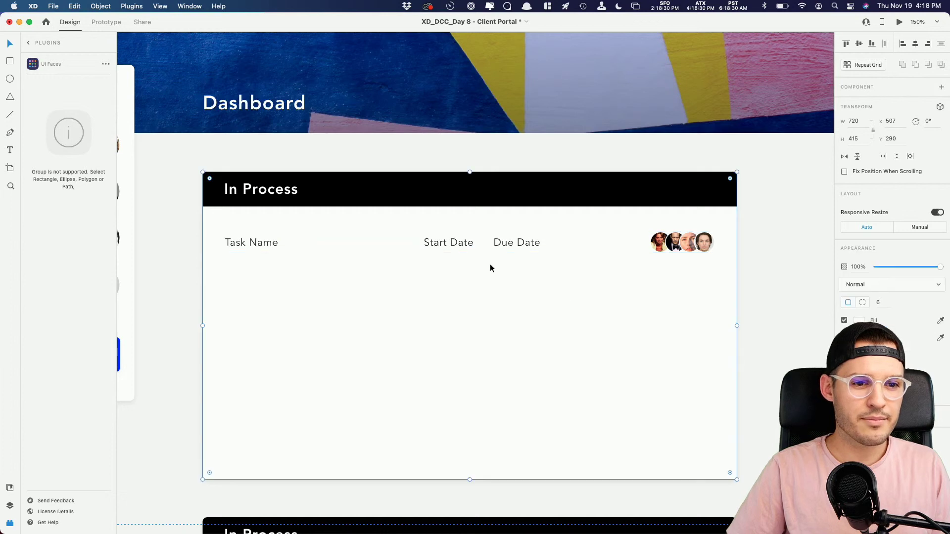
pyautogui.click(512, 242)
pyautogui.press('super+r')
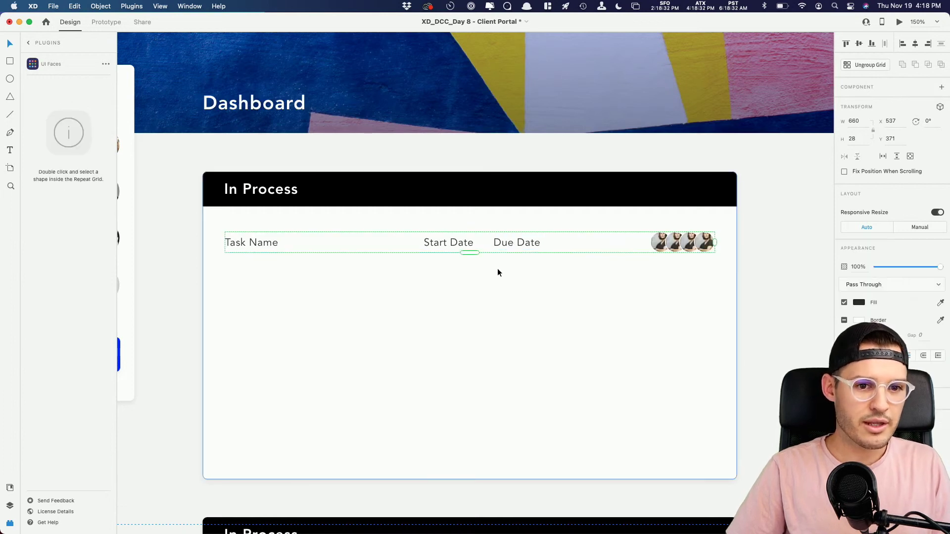
pyautogui.press('super+z')
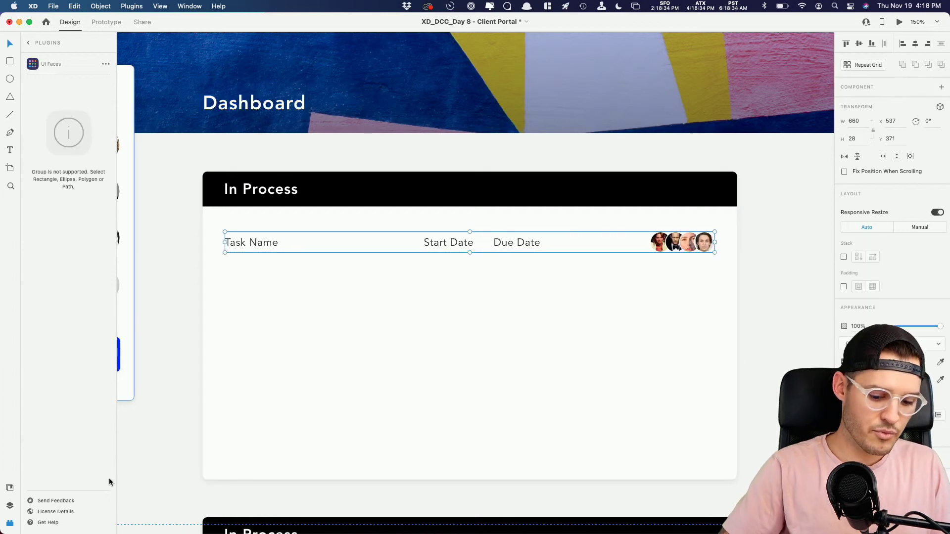
# Examine the layer structure of the task row group and its nested avatar group.
pyautogui.press('super+y')
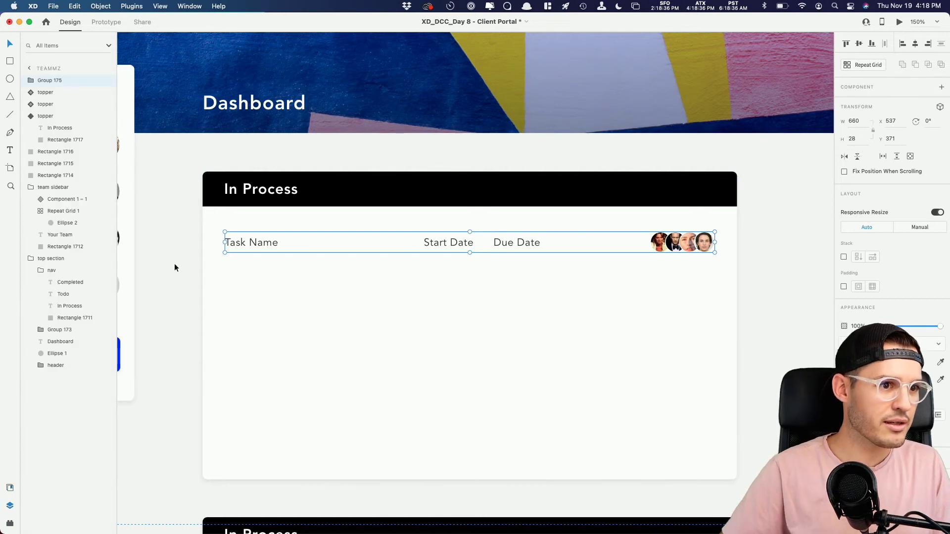
pyautogui.click(29, 80)
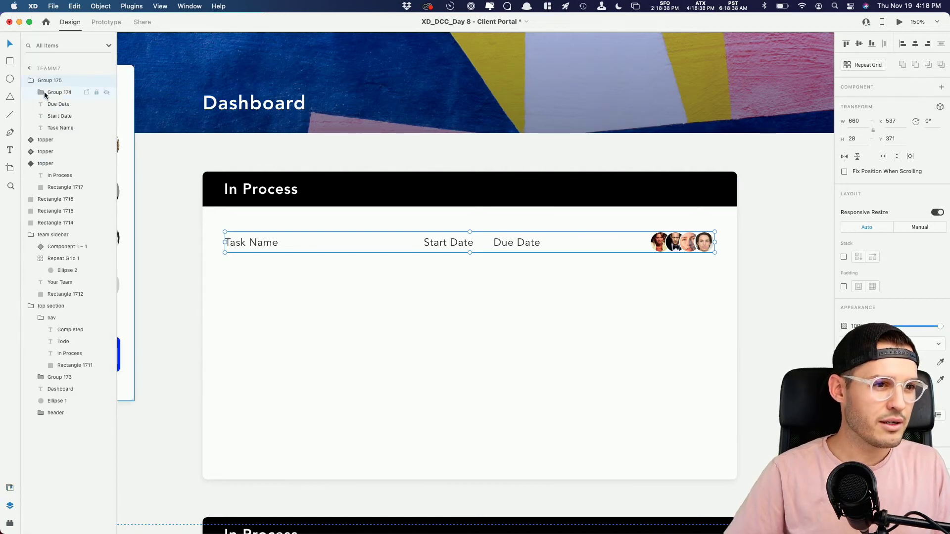
pyautogui.click(44, 91)
pyautogui.click(56, 103)
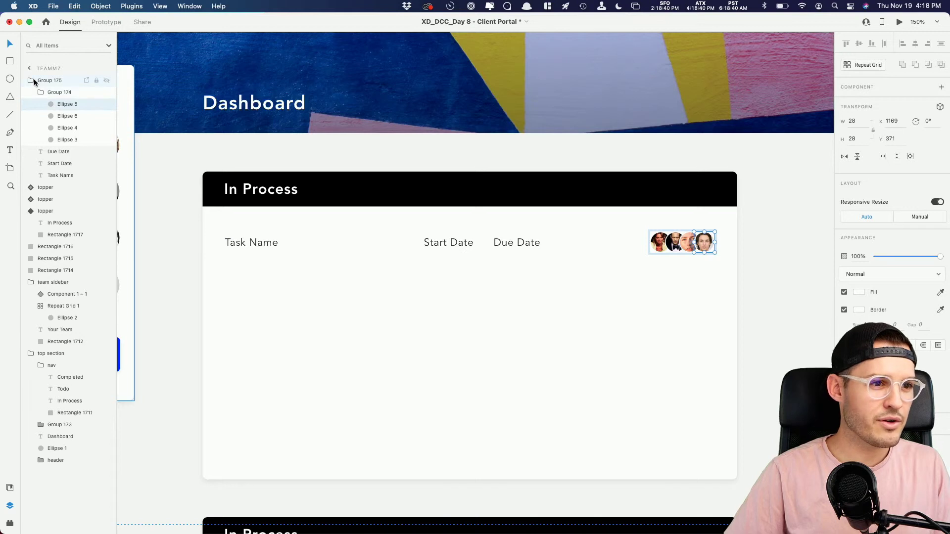
# Duplicate the task row down the first In Process card into six evenly spaced rows, the last at Y 661.
pyautogui.click(544, 296)
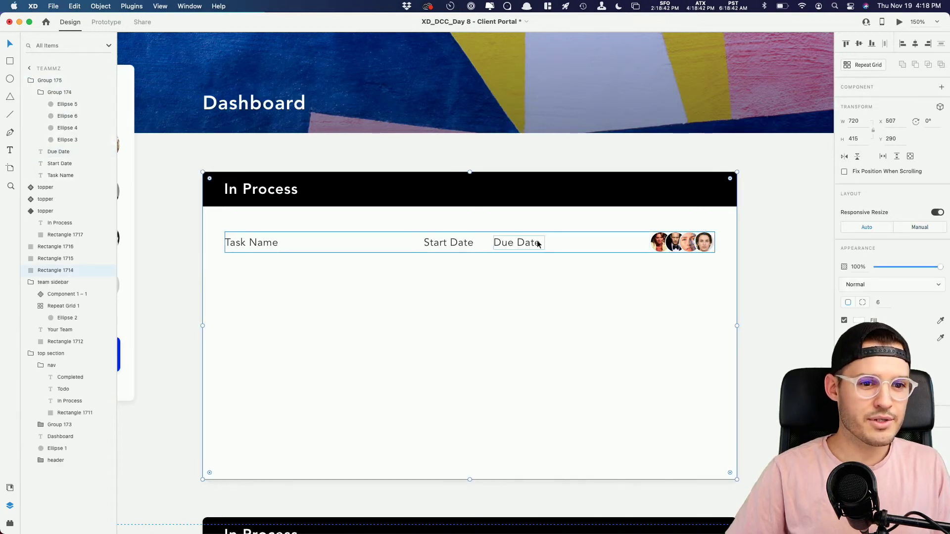
pyautogui.moveTo(539, 243); pyautogui.dragTo(525, 456)
pyautogui.press('Down')
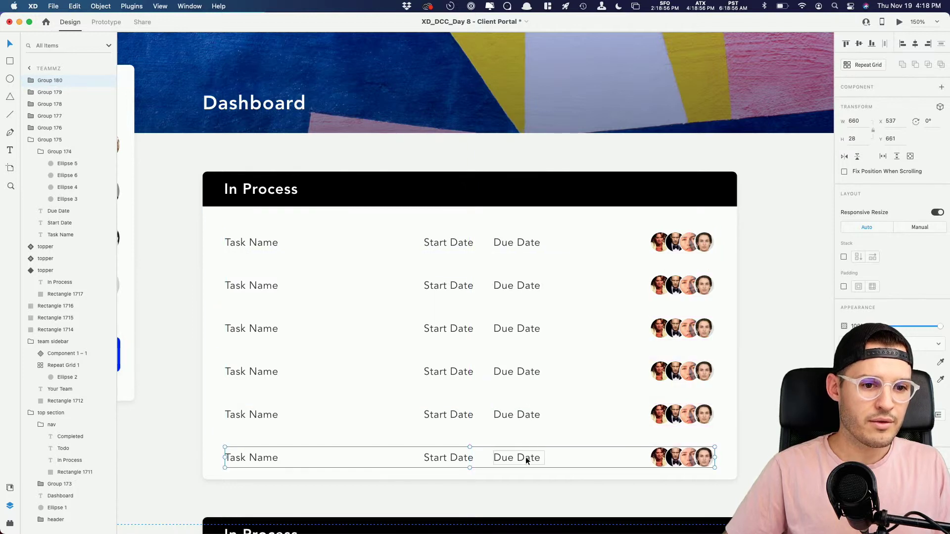
# Extend the first card's white background downward to a height of 425.
pyautogui.click(549, 474)
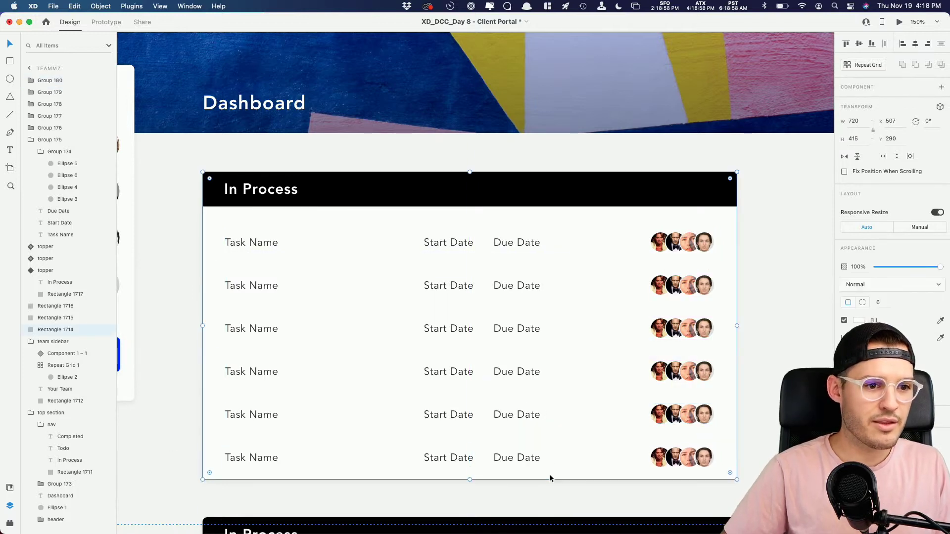
pyautogui.press('super+shift+Down')
pyautogui.press('super+shift+Down')
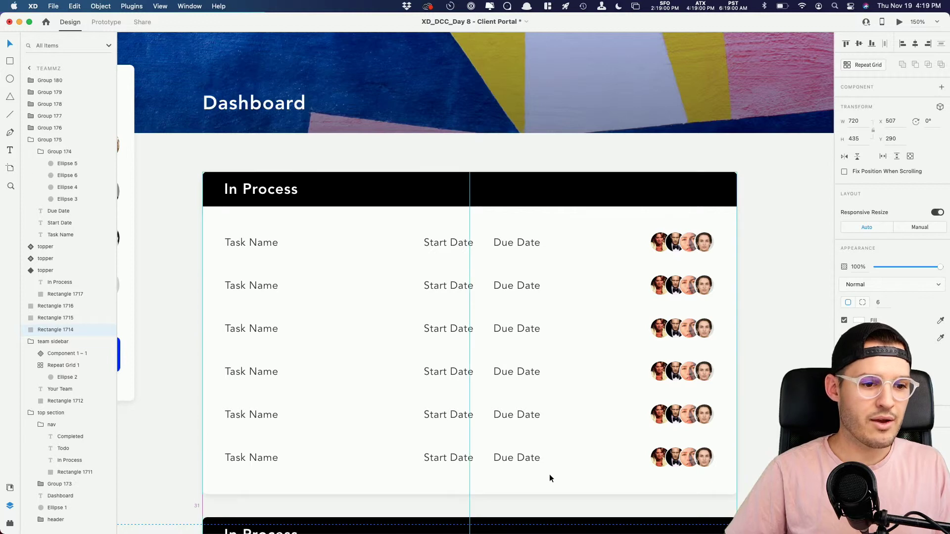
pyautogui.press('super+shift+Up')
# Select all six task row groups and move them up so the first row sits at Y 364.
pyautogui.click(536, 455)
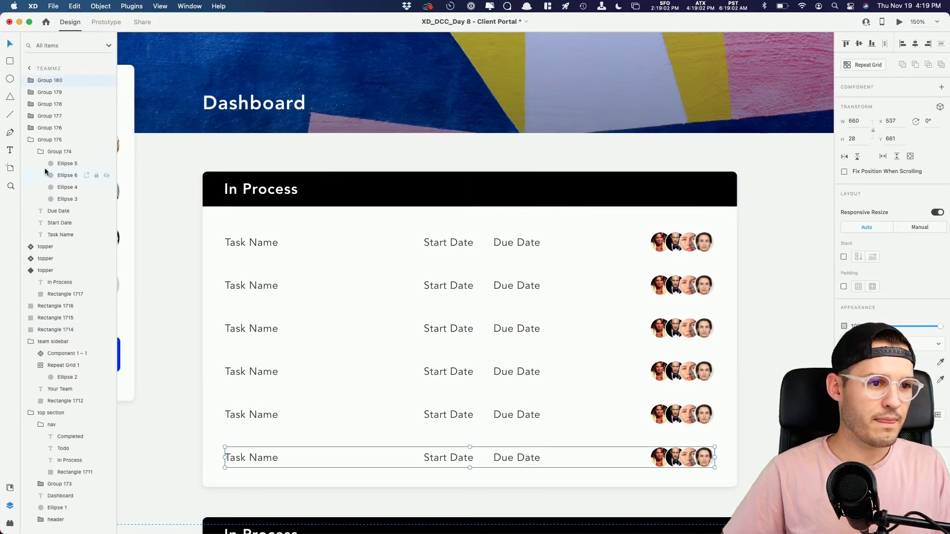
pyautogui.click(28, 139)
pyautogui.keyDown('shift'); pyautogui.click(58, 139); pyautogui.keyUp('shift')
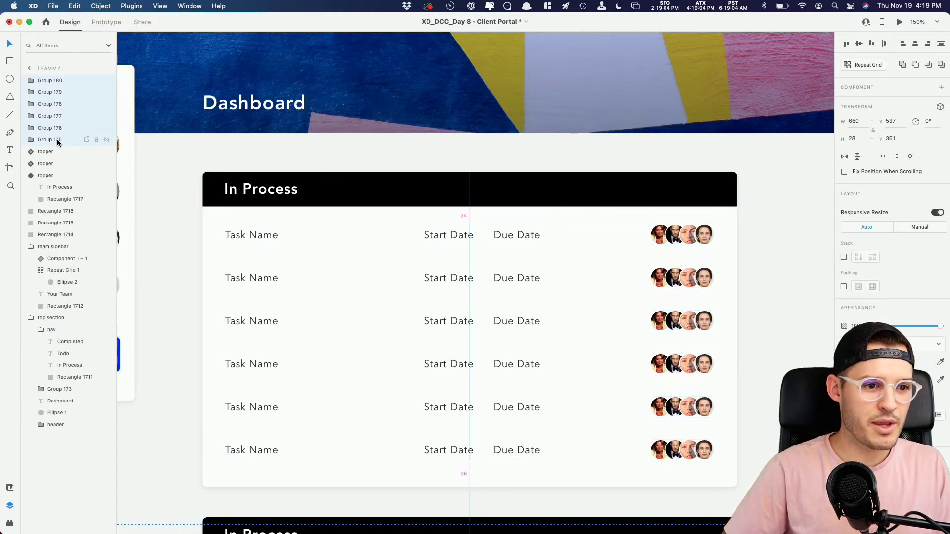
pyautogui.press('Down')
pyautogui.press('Down')
pyautogui.press('Down')
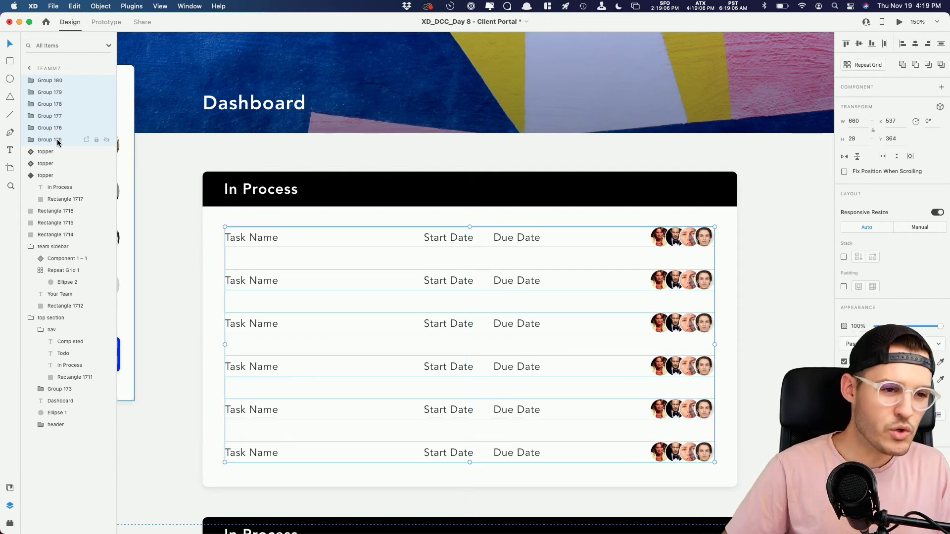
# Group the first card's header, background and six task rows together.
pyautogui.press('super+minus')
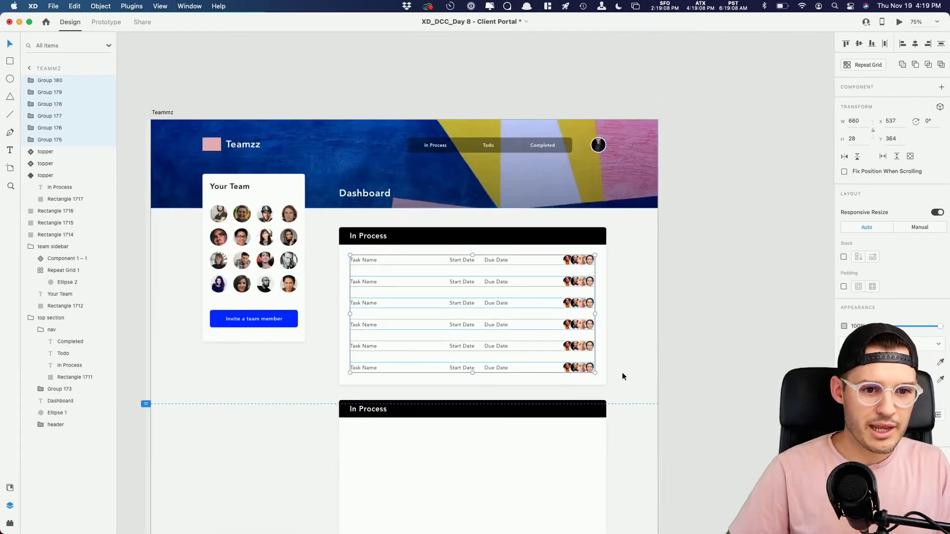
pyautogui.moveTo(623, 379); pyautogui.dragTo(346, 236)
pyautogui.press('super+g')
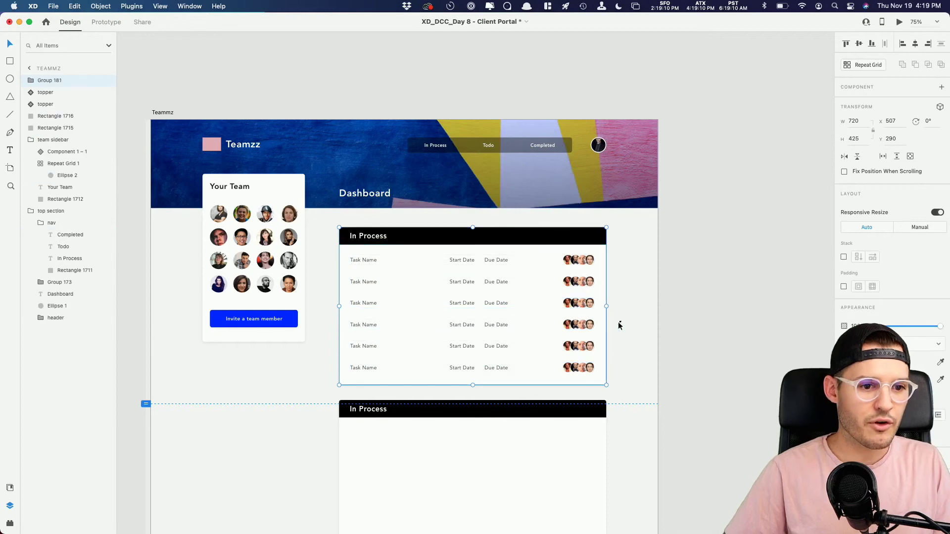
# Delete the old cards below the first one and replace them with two copies of the grouped card, stacked with 50 px gaps.
pyautogui.scroll(-5, 618, 325)
pyautogui.moveTo(612, 260); pyautogui.dragTo(402, 519)
pyautogui.press('Delete')
pyautogui.click(447, 211)
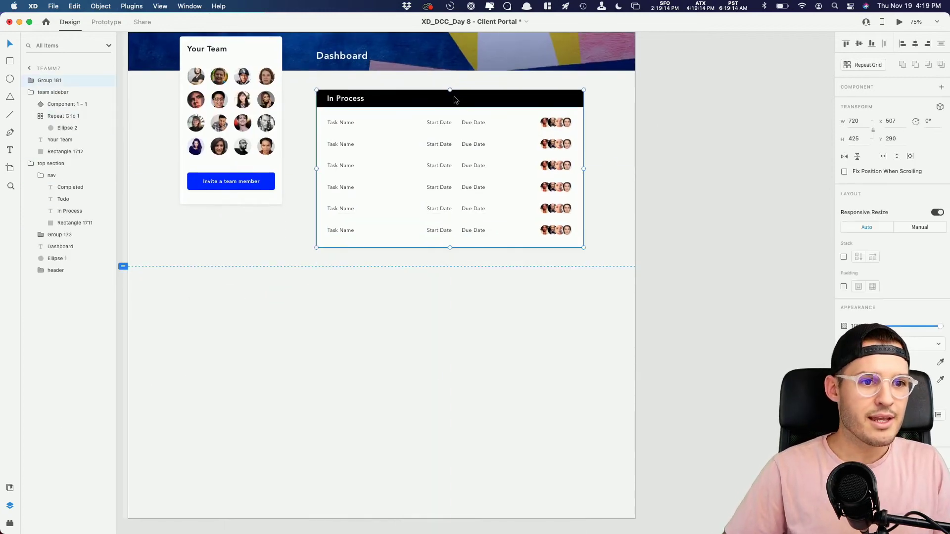
pyautogui.moveTo(452, 96); pyautogui.dragTo(445, 452)
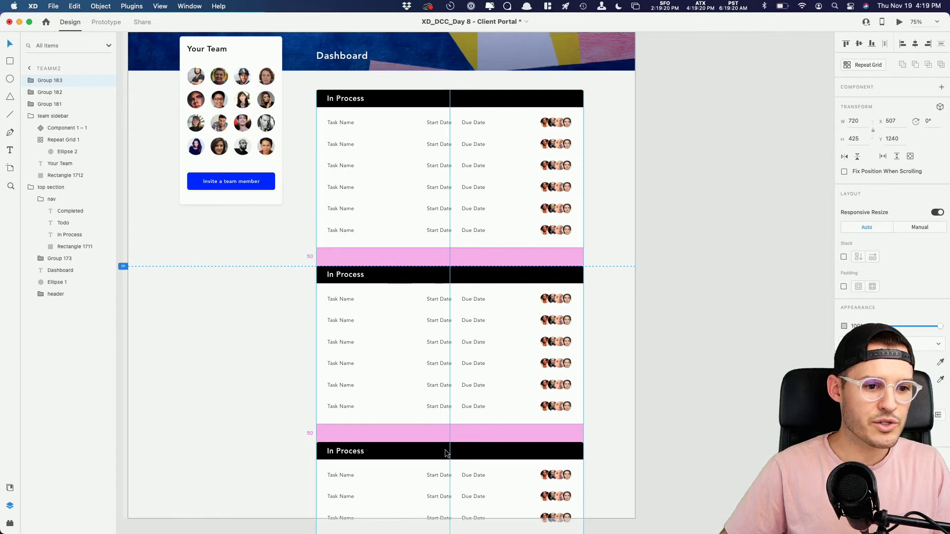
# Change the second card's header title to "Todo".
pyautogui.doubleClick(346, 277)
pyautogui.doubleClick(346, 280)
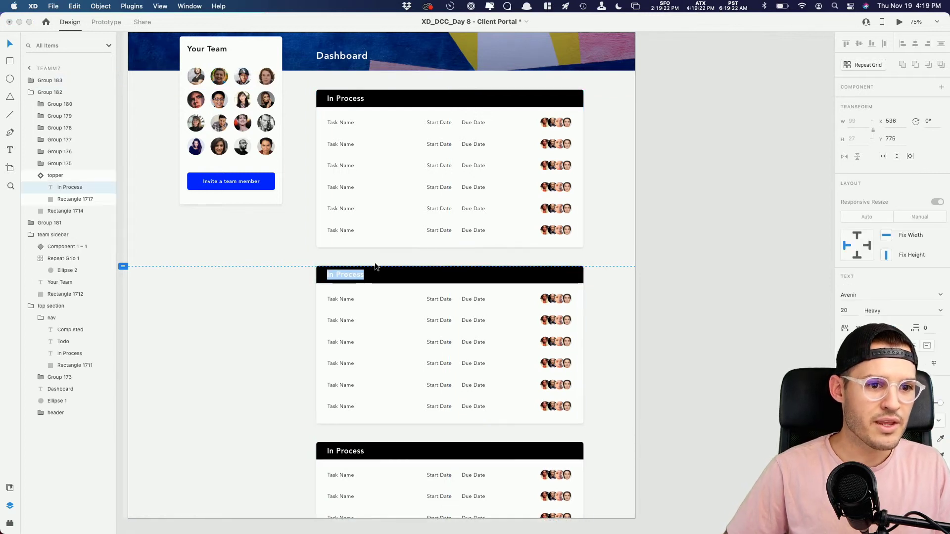
pyautogui.press('Escape')
pyautogui.scroll(3, 664, 218)
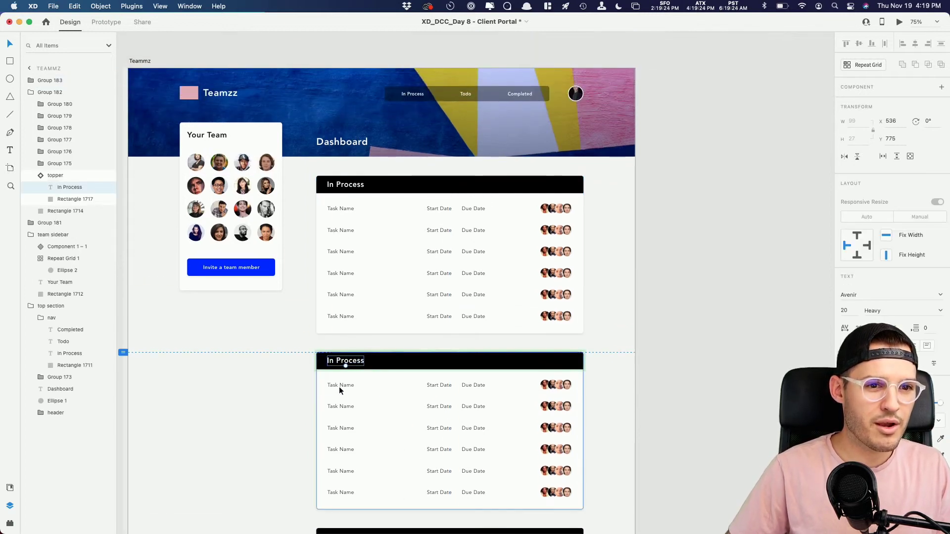
pyautogui.doubleClick(350, 362)
pyautogui.write('T')
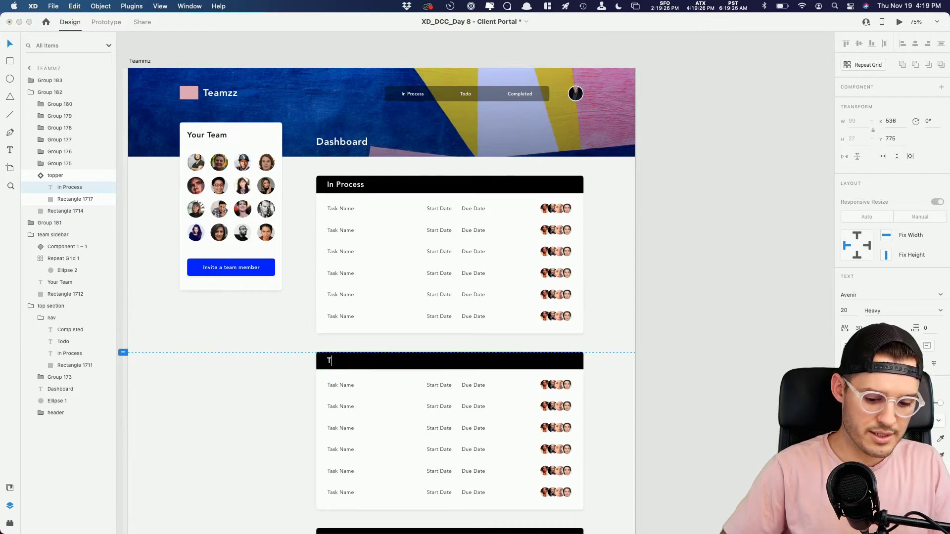
pyautogui.write('odo')
pyautogui.press('Escape')
# Change the third card's header title to "Completed".
pyautogui.scroll(-3, 681, 348)
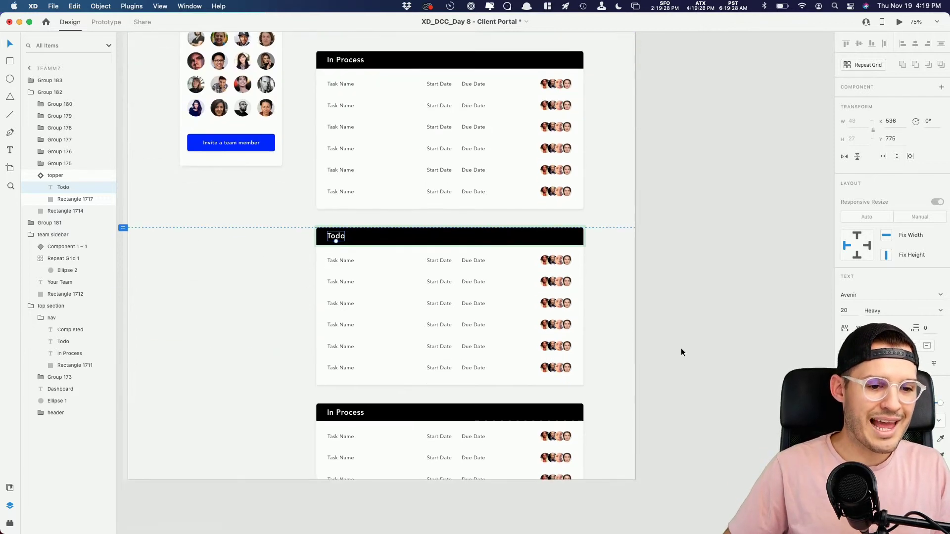
pyautogui.doubleClick(350, 405)
pyautogui.doubleClick(350, 405)
pyautogui.write('Completed')
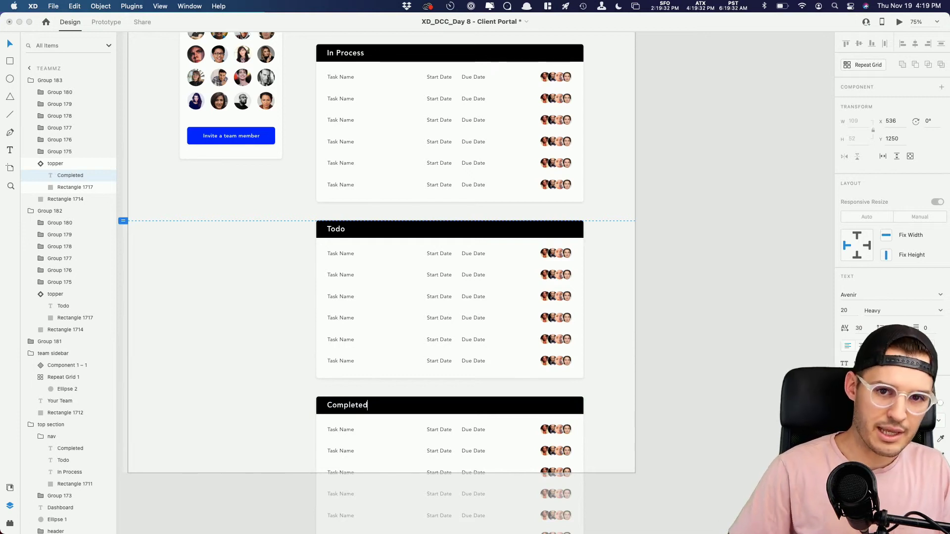
pyautogui.press('Escape')
# Collapse the two expanded card groups, the team sidebar and the top section in the layer list, with the team sidebar selected.
pyautogui.scroll(3, 715, 260)
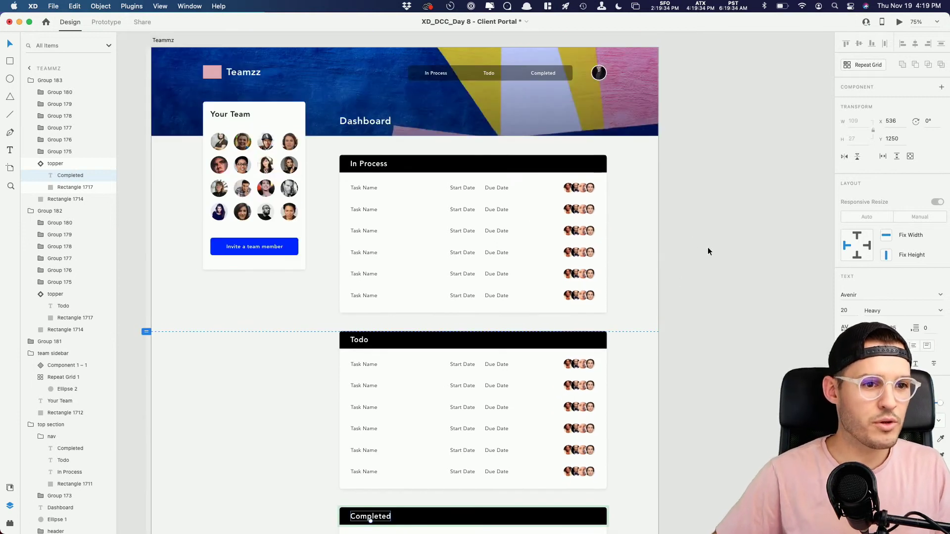
pyautogui.click(247, 159)
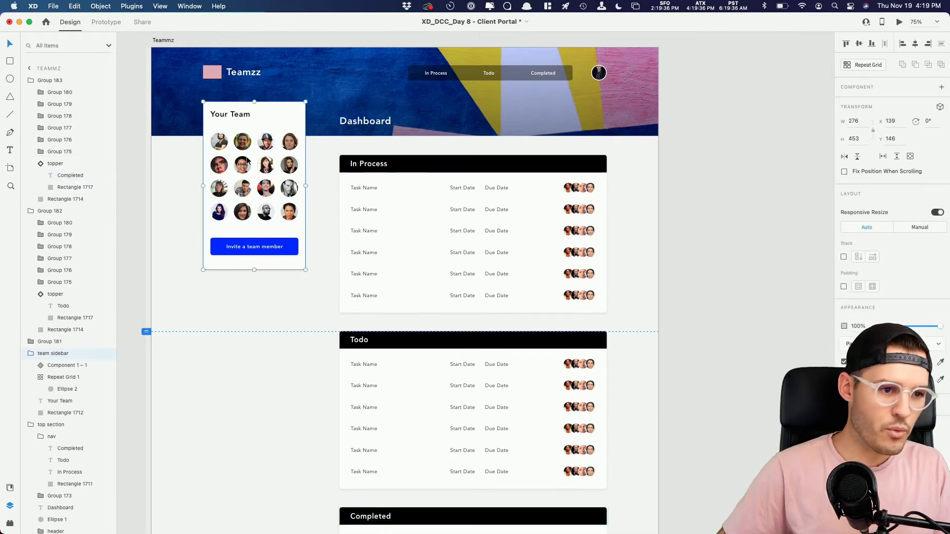
pyautogui.click(29, 80)
pyautogui.click(29, 92)
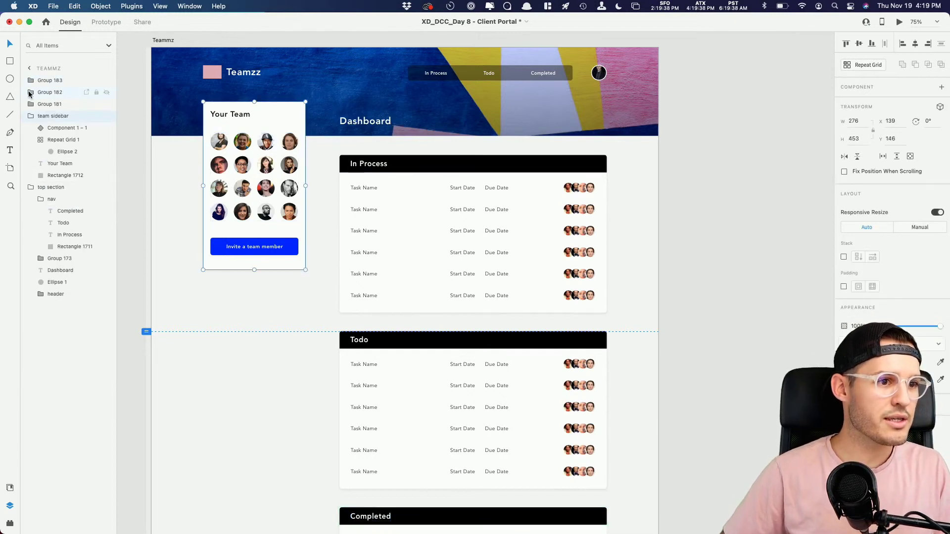
pyautogui.click(29, 117)
pyautogui.click(30, 128)
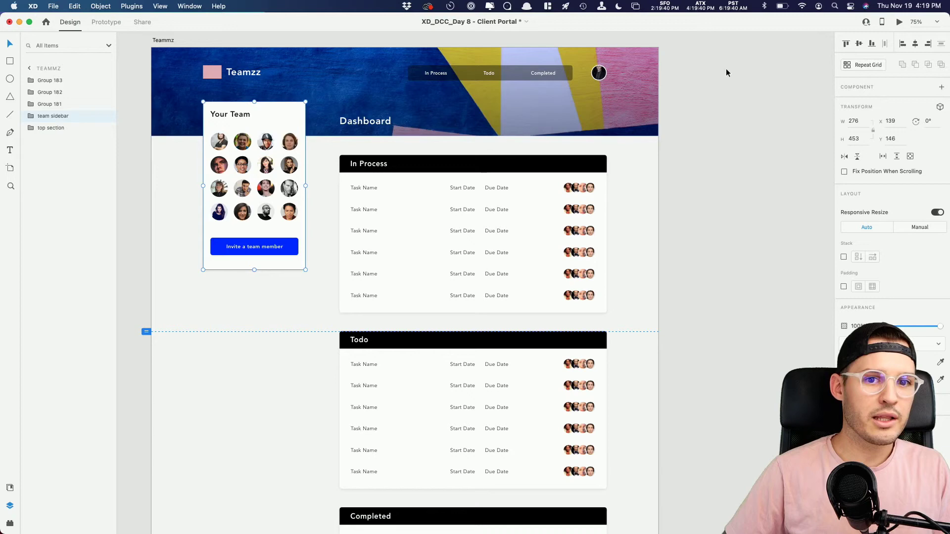
# Preview the dashboard and scroll down and back up to check how the page moves, then close the preview.
pyautogui.click(900, 22)
pyautogui.scroll(-10, 620, 248)
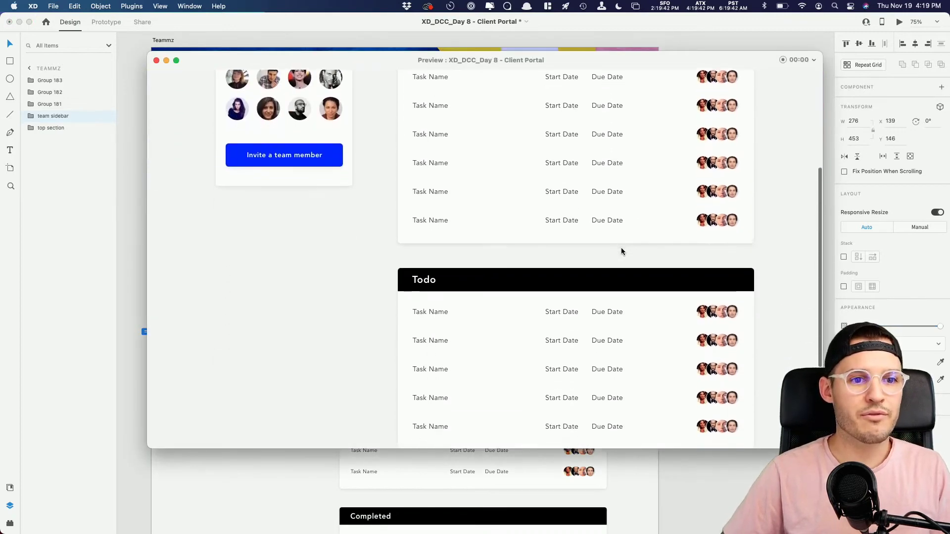
pyautogui.scroll(7, 622, 247)
pyautogui.scroll(3, 622, 251)
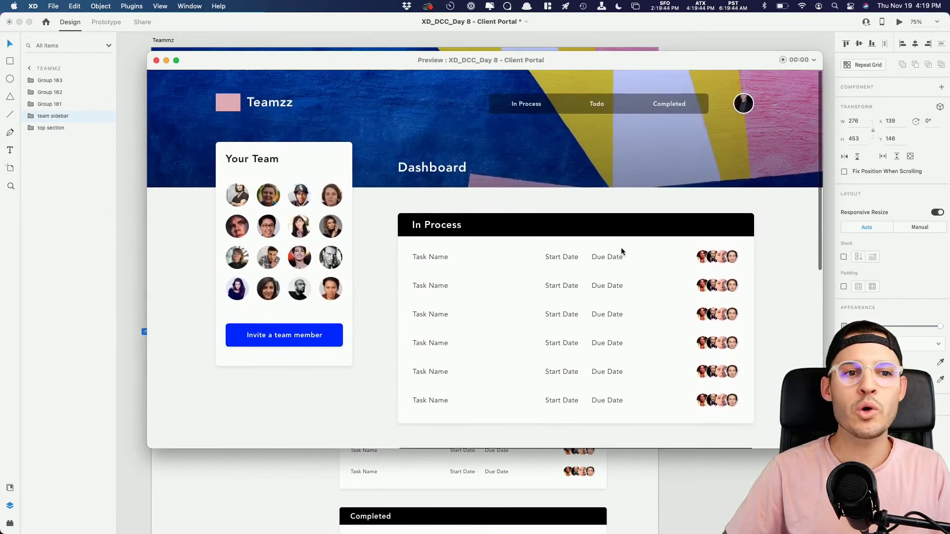
pyautogui.scroll(-7, 622, 251)
pyautogui.scroll(7, 622, 251)
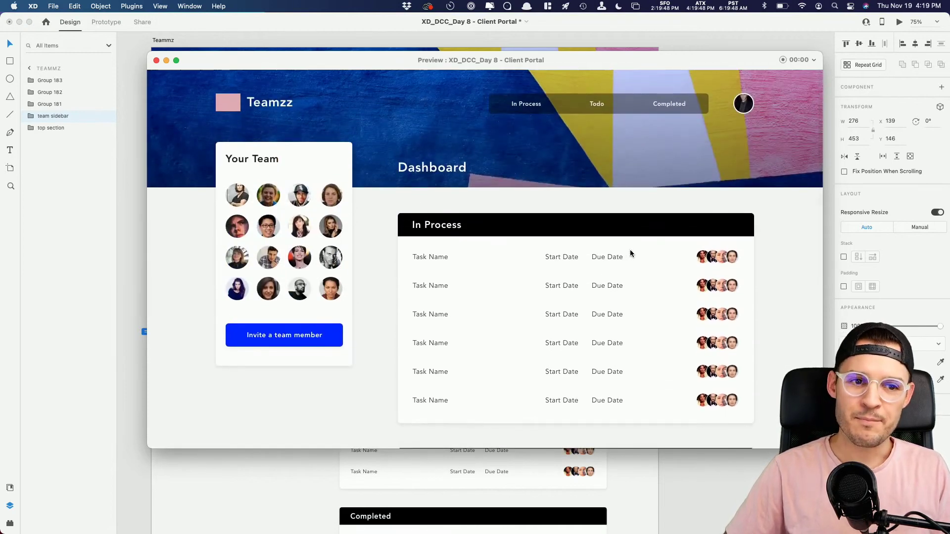
pyautogui.click(156, 61)
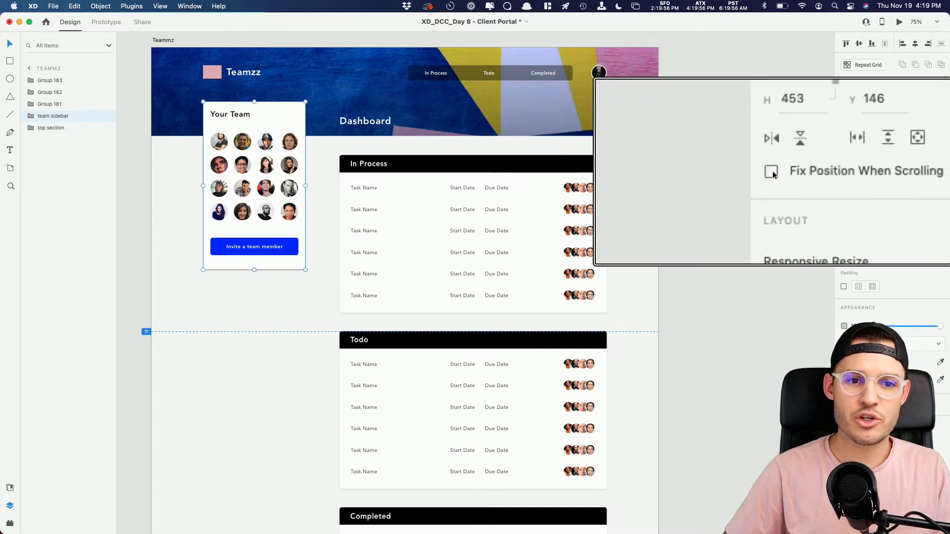
# Fix the team sidebar's position when scrolling and test it in the preview.
pyautogui.click(846, 172)
pyautogui.click(899, 23)
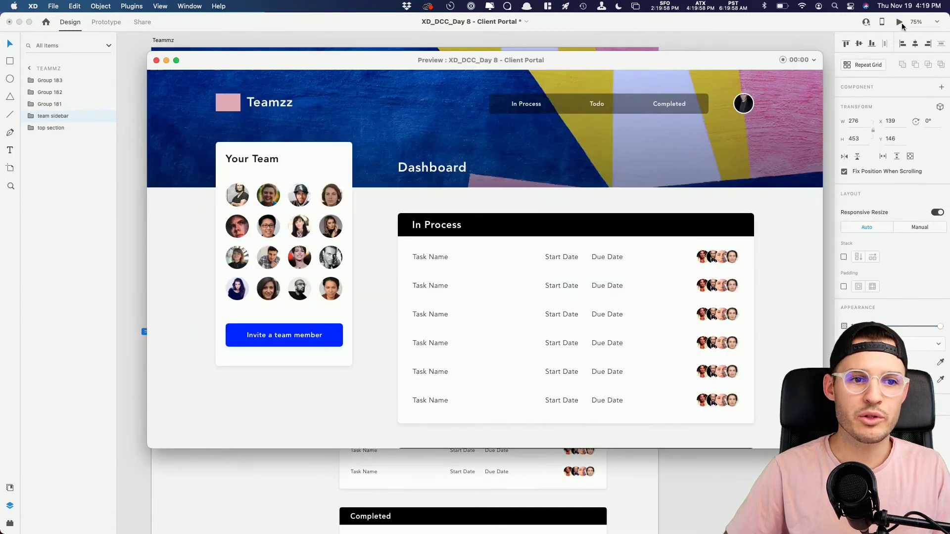
pyautogui.scroll(-10, 393, 322)
pyautogui.scroll(10, 398, 316)
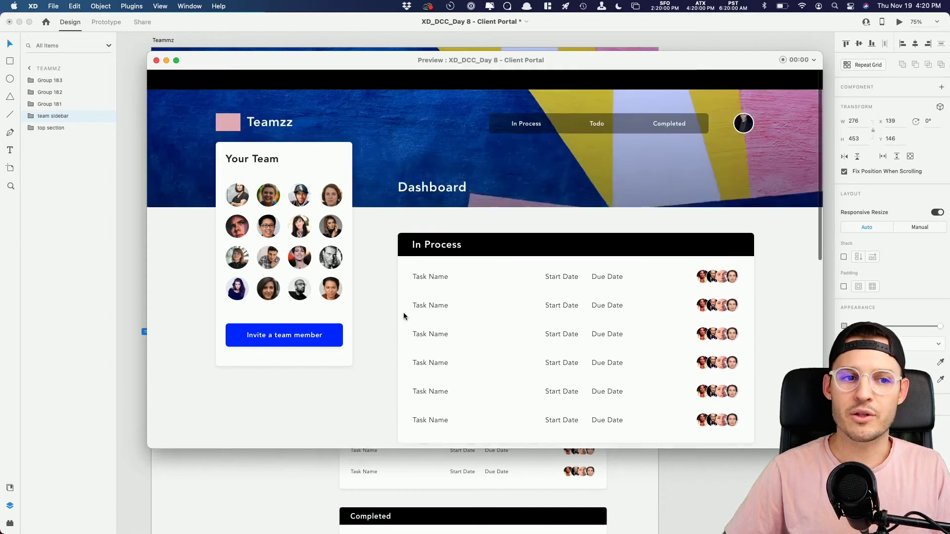
pyautogui.click(157, 61)
# Fix the top section's position when scrolling and test it in the preview.
pyautogui.click(286, 75)
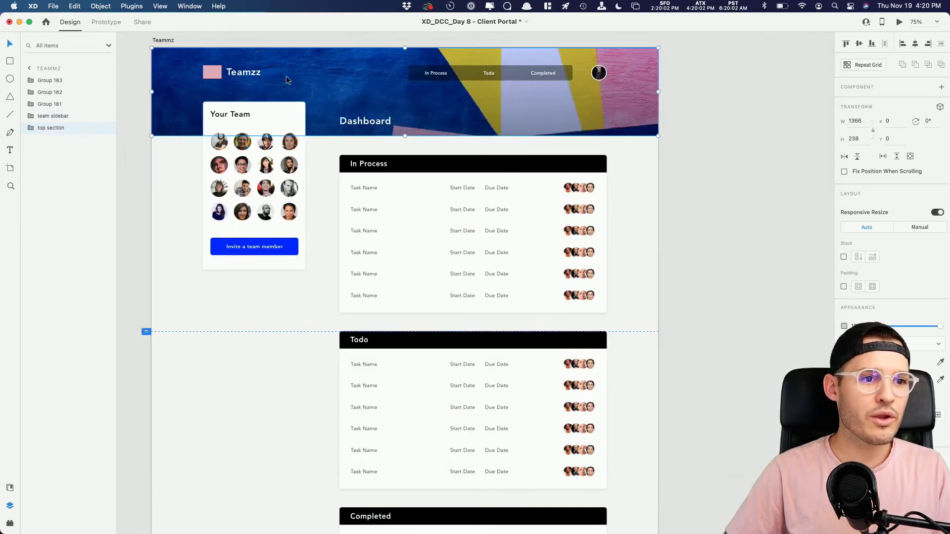
pyautogui.click(899, 22)
pyautogui.scroll(-5, 755, 180)
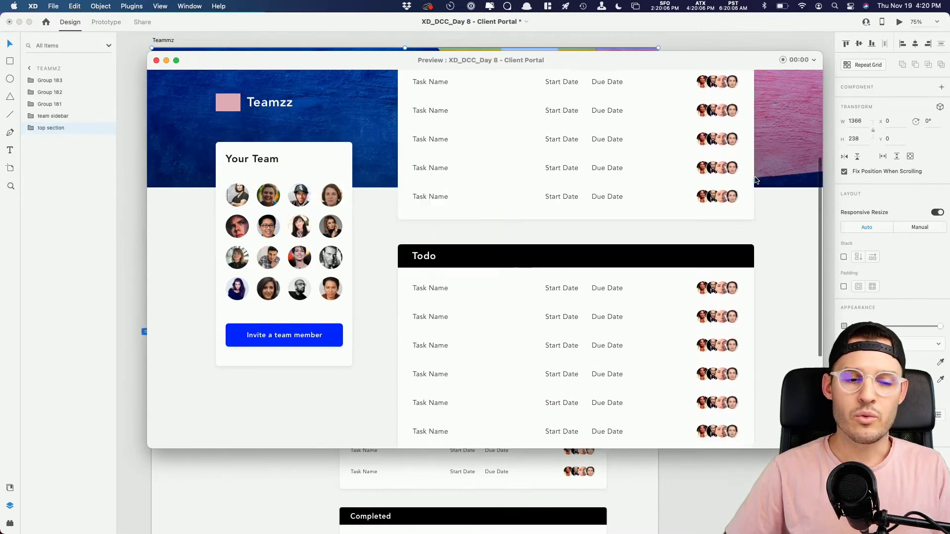
pyautogui.scroll(5, 756, 180)
pyautogui.click(157, 61)
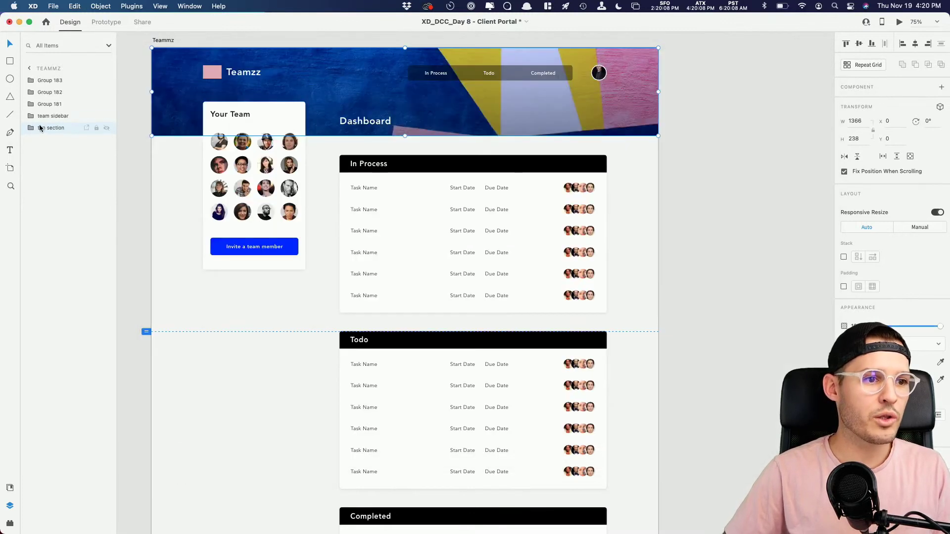
# Group the In Process, Todo and Completed cards together and name the group "content".
pyautogui.click(51, 108)
pyautogui.keyDown('shift'); pyautogui.click(50, 81); pyautogui.keyUp('shift')
pyautogui.press('super+g')
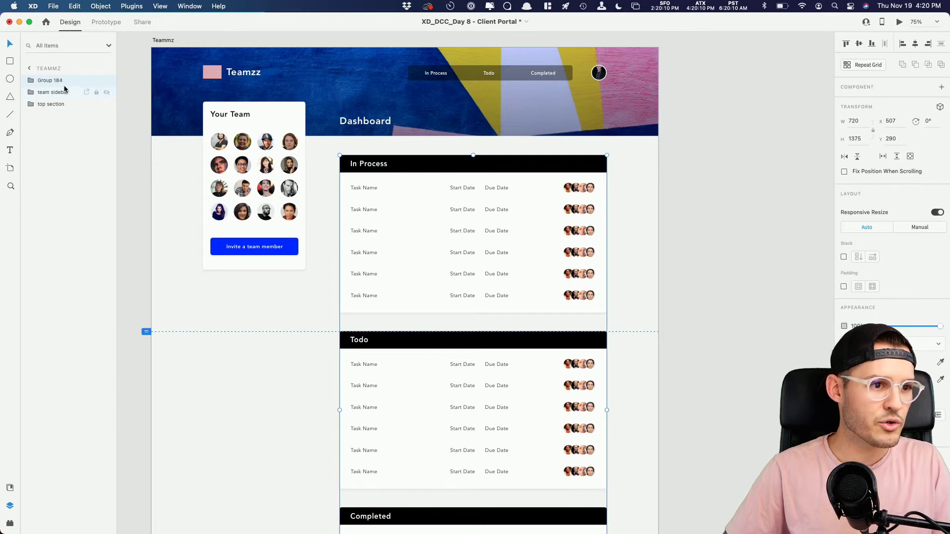
pyautogui.doubleClick(50, 79)
pyautogui.write('cont')
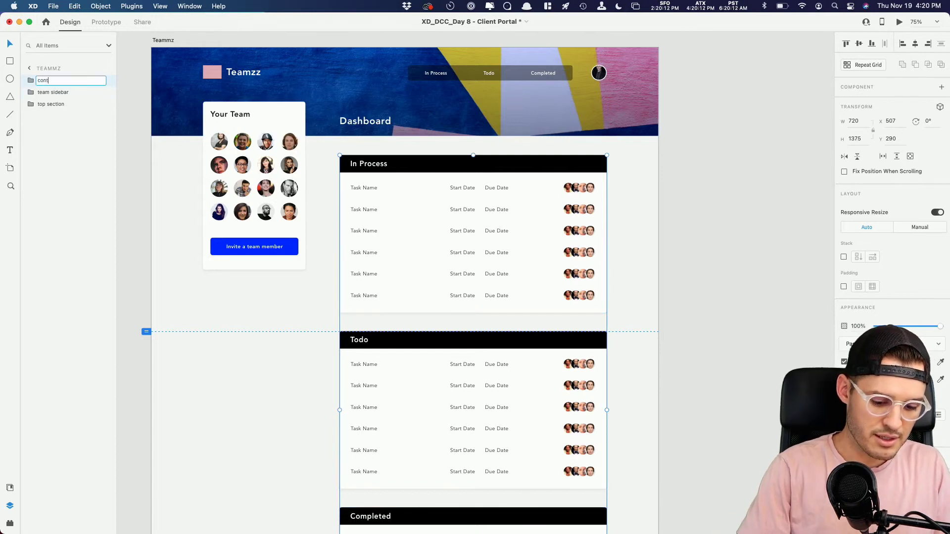
pyautogui.write('ent')
pyautogui.press('Return')
# Send the content group behind the top section and team sidebar, and test the scrolling in the preview.
pyautogui.press('super+shift+bracketleft')
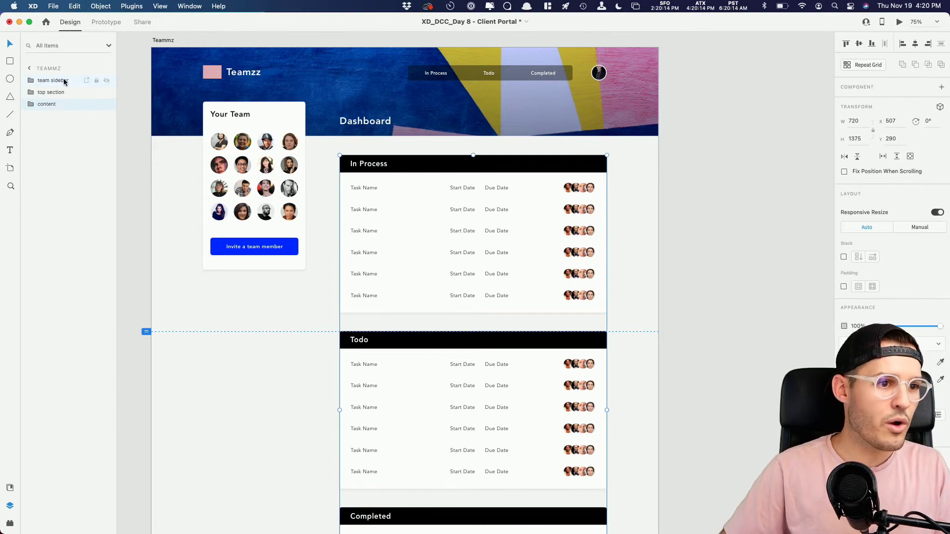
pyautogui.click(899, 23)
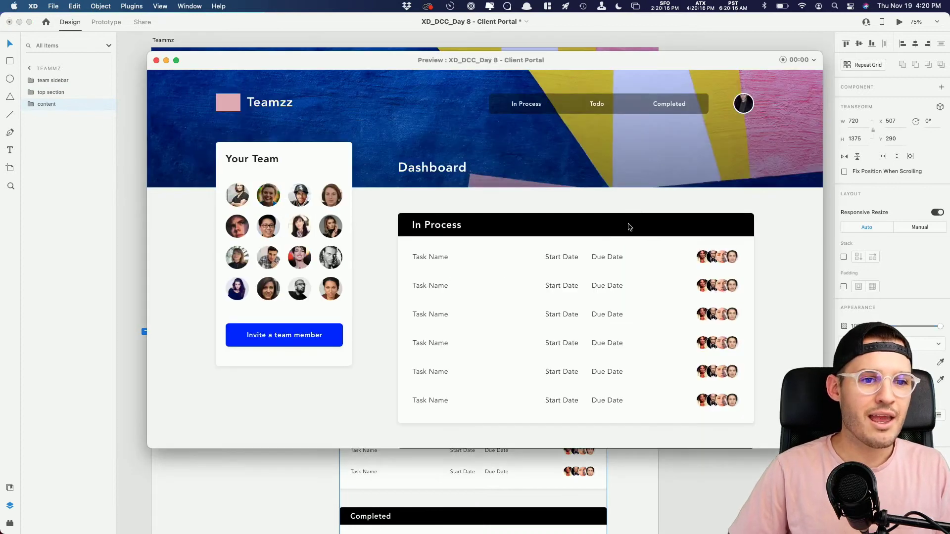
pyautogui.scroll(-5, 630, 267)
pyautogui.scroll(-5, 612, 260)
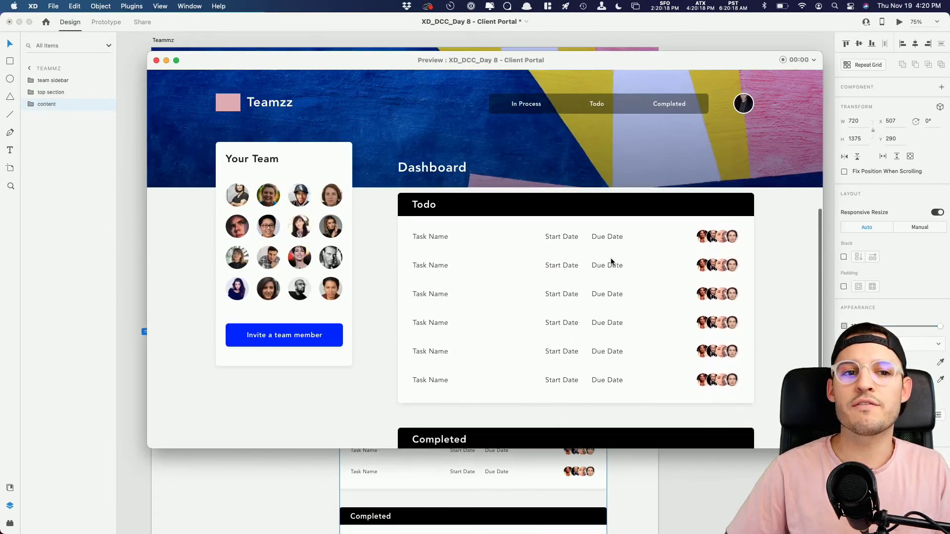
pyautogui.click(156, 61)
# Extend the Teammz artboard downward to a height of 2292, past the end of the Completed card.
pyautogui.scroll(-3, 690, 235)
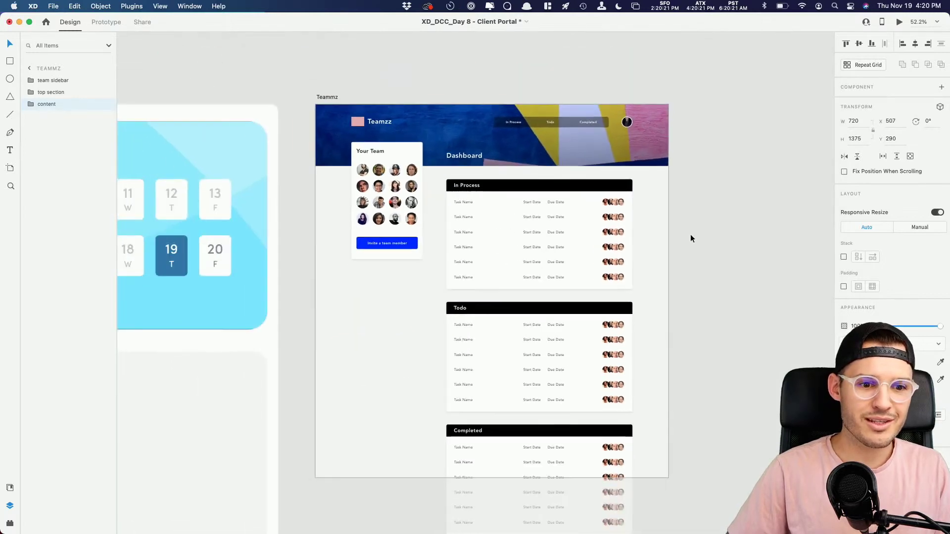
pyautogui.click(331, 98)
pyautogui.scroll(-5, 501, 363)
pyautogui.moveTo(495, 364); pyautogui.dragTo(510, 504)
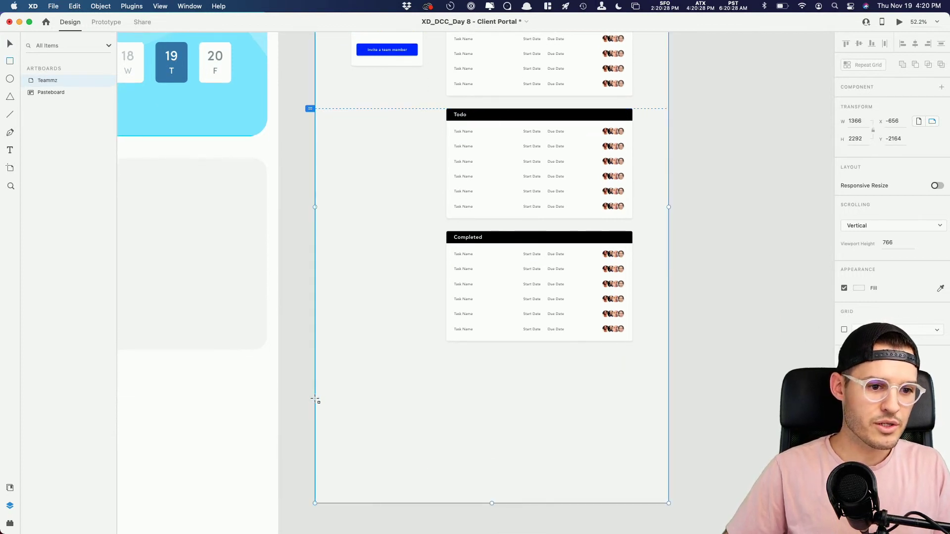
# Draw a full-width rectangle of 1366 by 295 below the Completed card, without a border and filled black.
pyautogui.moveTo(315, 399)
pyautogui.mouseDown()
pyautogui.moveTo(541, 424)
pyautogui.moveTo(668, 482)
pyautogui.moveTo(667, 474)
pyautogui.mouseUp()
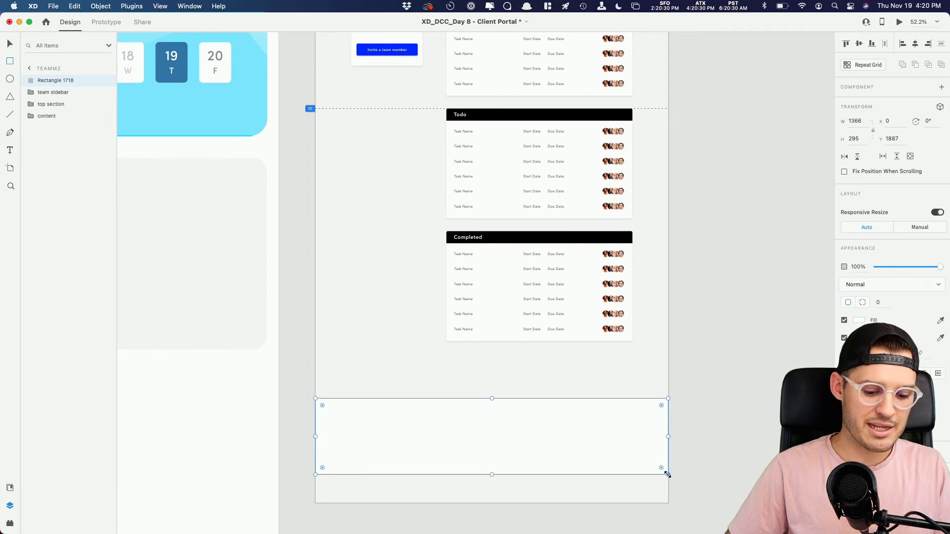
pyautogui.click(845, 338)
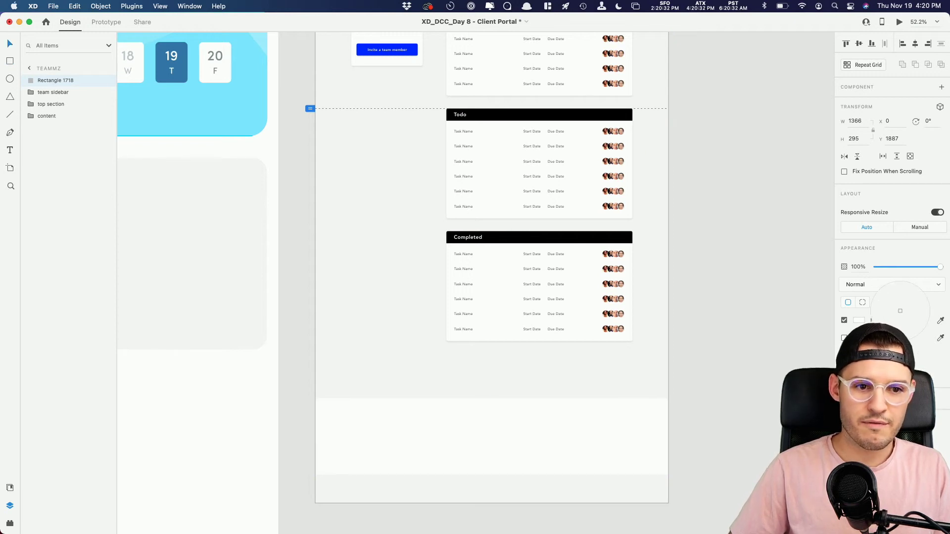
pyautogui.click(578, 238)
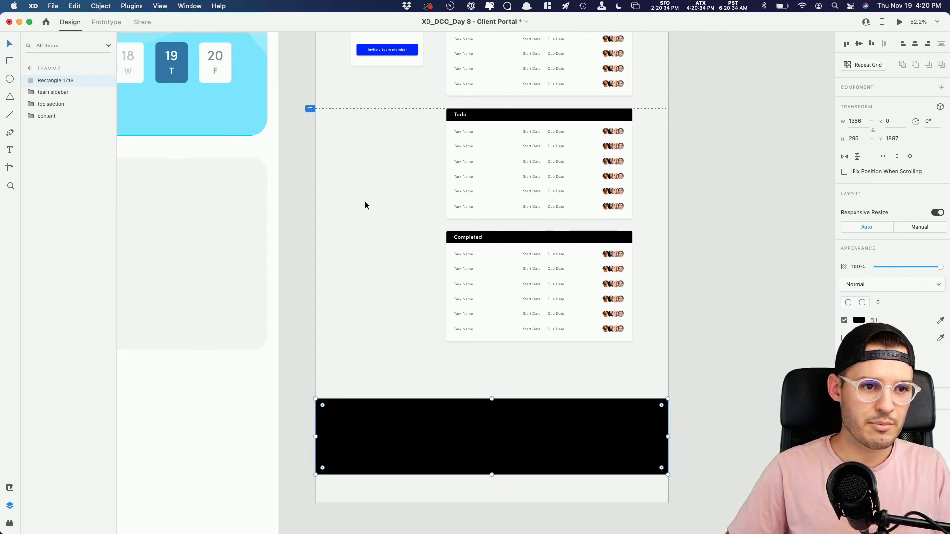
# Shorten the Teammz artboard from the bottom to remove the empty space below the black rectangle.
pyautogui.click(29, 68)
pyautogui.press('super+0')
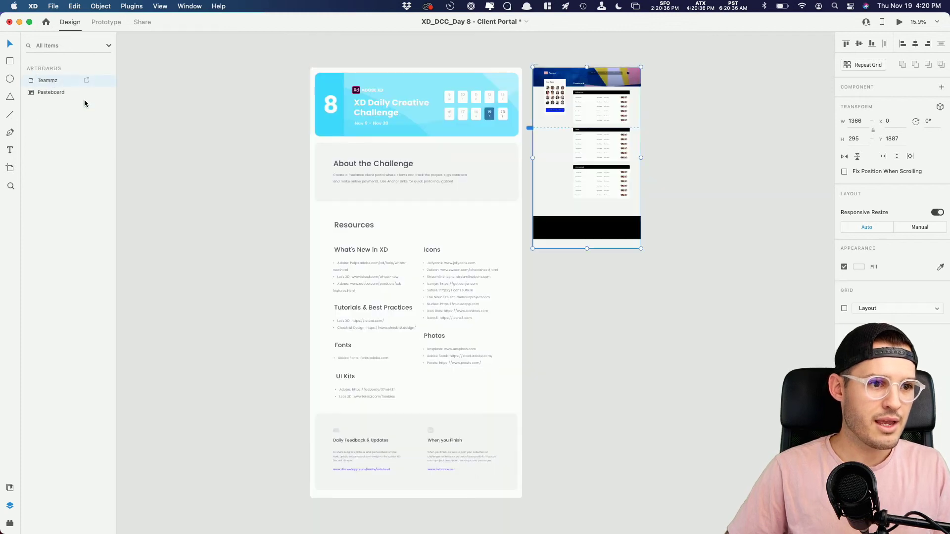
pyautogui.moveTo(586, 242); pyautogui.dragTo(587, 239)
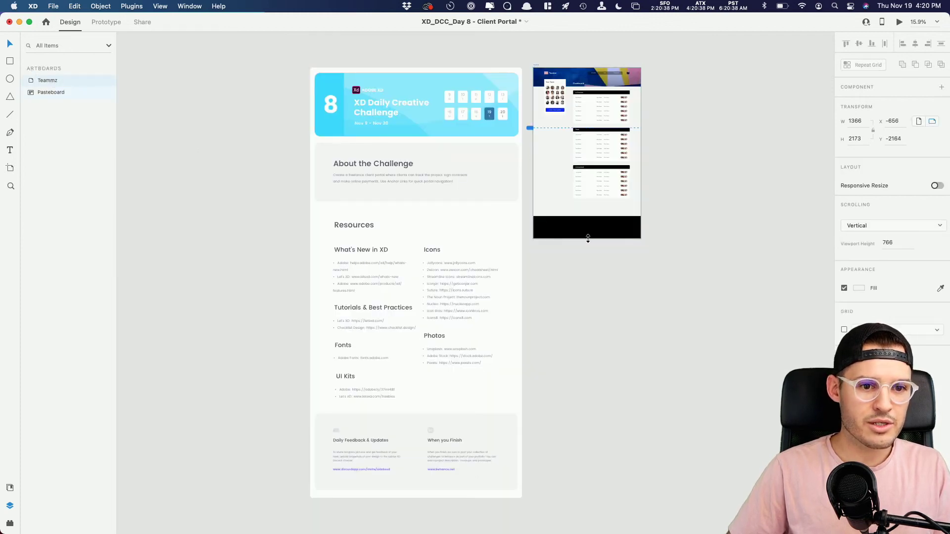
pyautogui.click(682, 224)
pyautogui.press('z')
pyautogui.moveTo(679, 254); pyautogui.dragTo(508, 56)
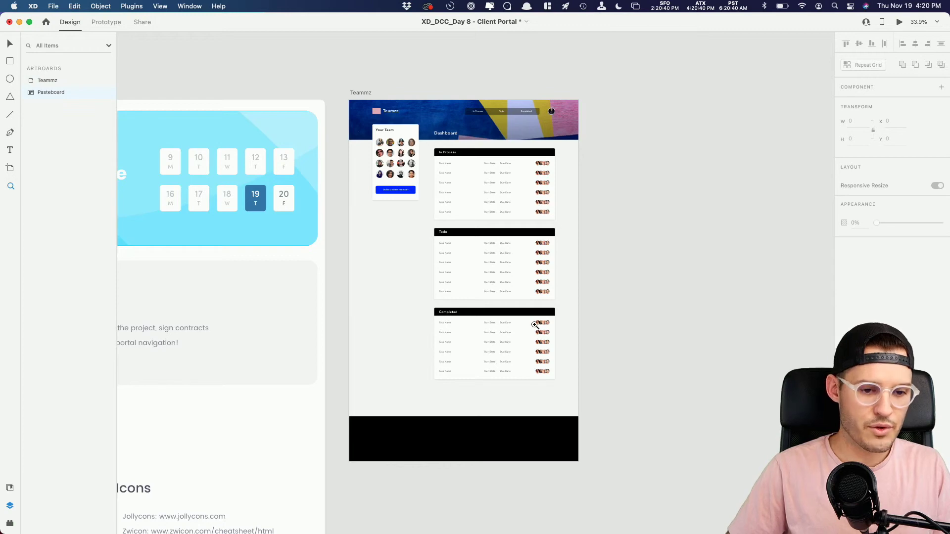
# Move the black rectangle up to Y 1859 so it sits flush with the artboard's bottom edge.
pyautogui.click(494, 421)
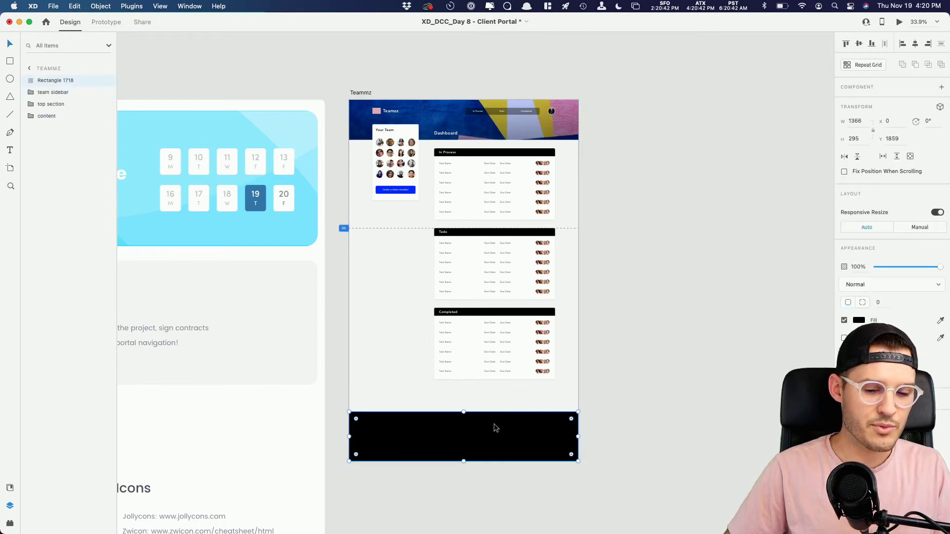
pyautogui.scroll(-3, 494, 423)
pyautogui.scroll(6, 494, 424)
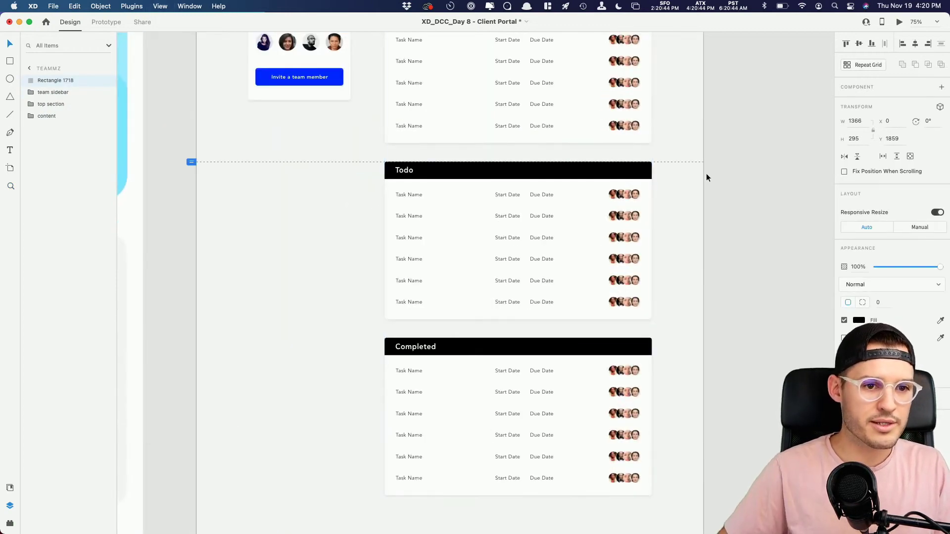
# Preview the client portal and scroll to the end of the page to check the black band under the Completed card.
pyautogui.click(898, 22)
pyautogui.scroll(-10, 664, 250)
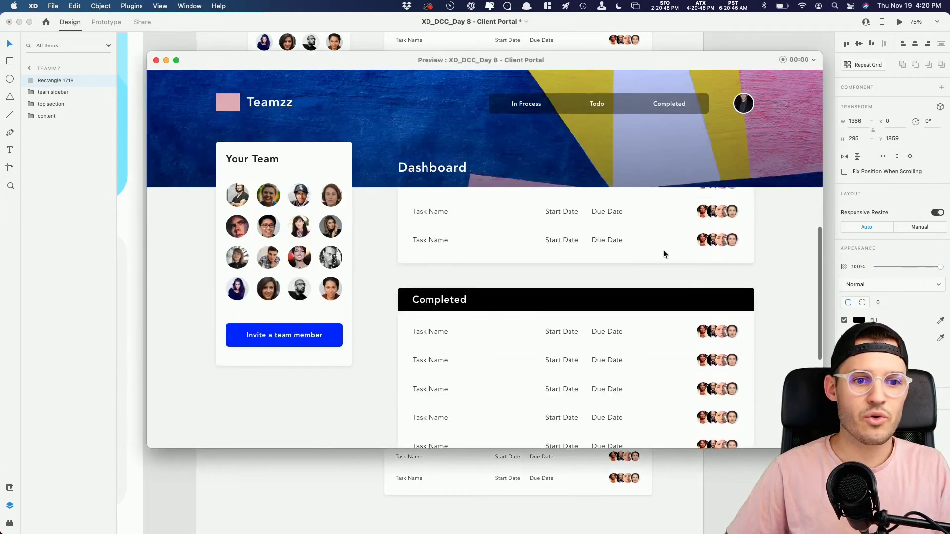
pyautogui.scroll(-1, 663, 250)
pyautogui.click(155, 61)
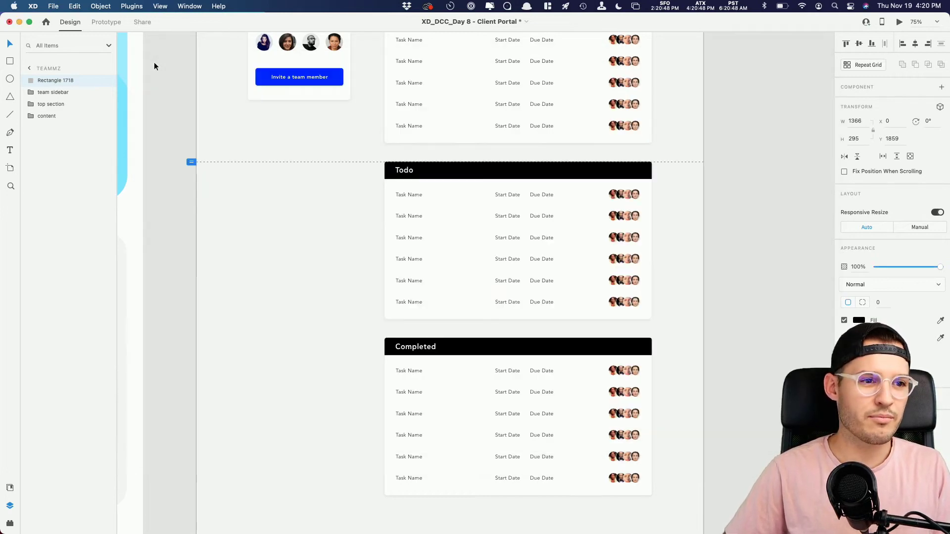
# Reduce the black rectangle to a height of 93 at Y 1784 and shorten the Teammz artboard beneath it.
pyautogui.scroll(-8, 397, 368)
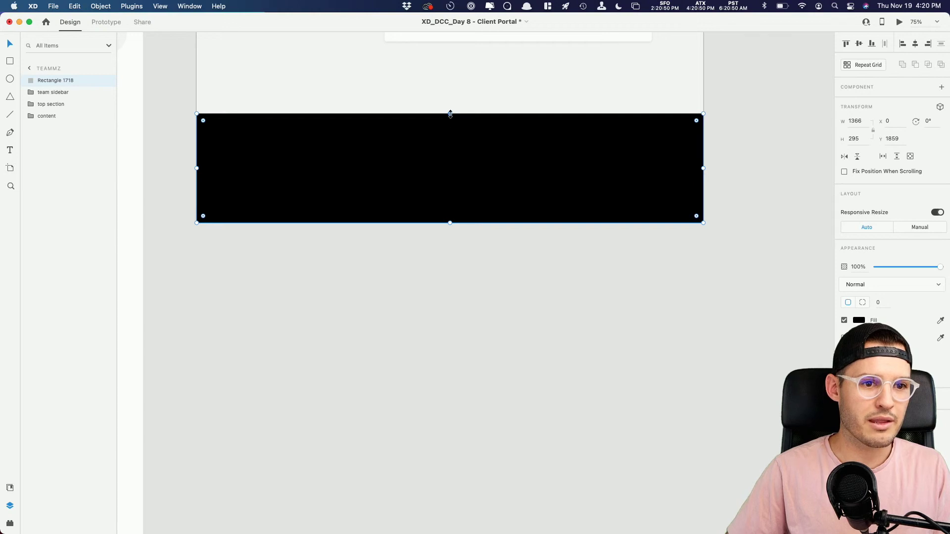
pyautogui.moveTo(450, 114)
pyautogui.mouseDown()
pyautogui.moveTo(449, 188)
pyautogui.moveTo(460, 103)
pyautogui.mouseUp()
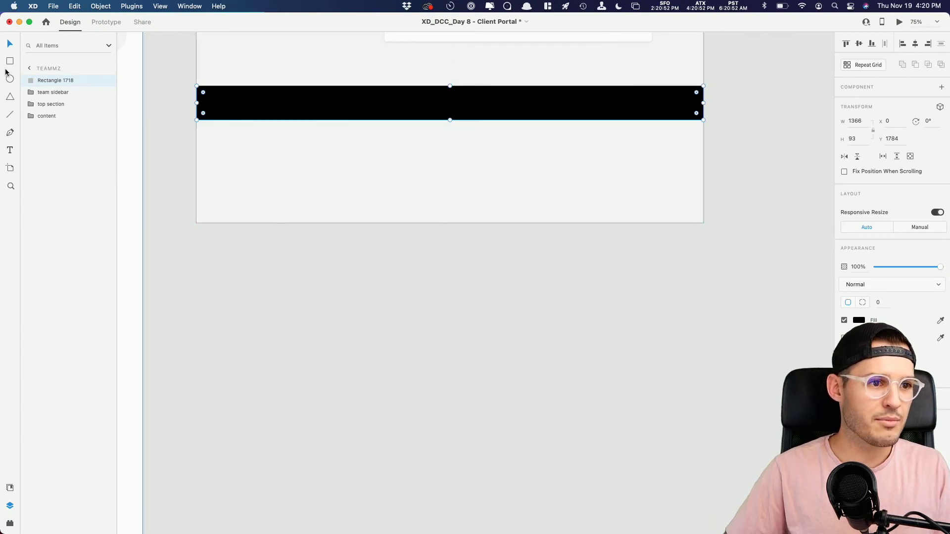
pyautogui.click(29, 68)
pyautogui.press('super+0')
pyautogui.click(48, 80)
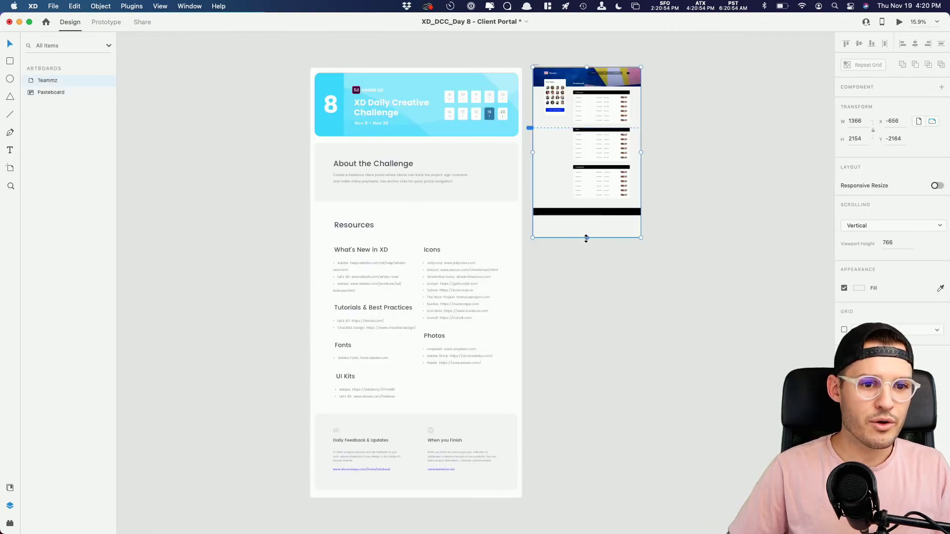
# Delete the black rectangle below the Completed card and check the end of the page in the preview.
pyautogui.click(587, 212)
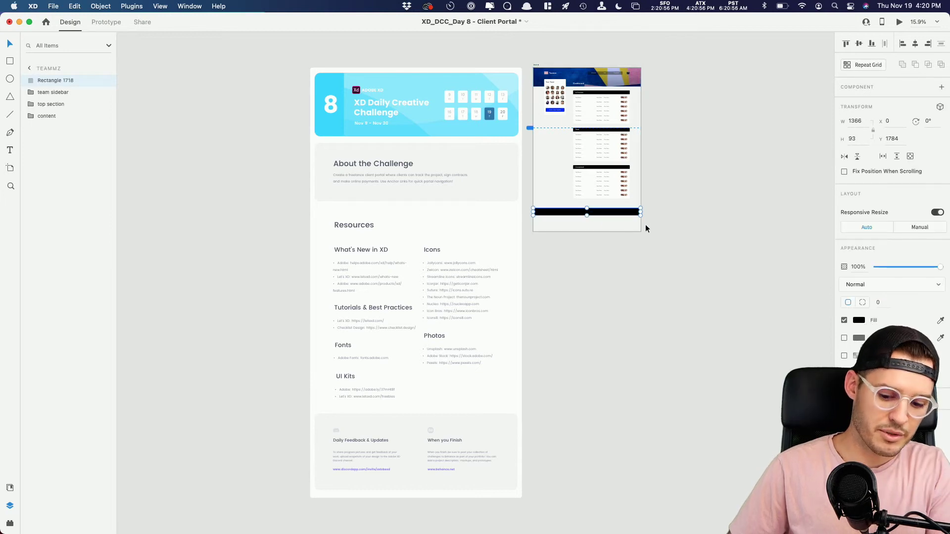
pyautogui.press('Delete')
pyautogui.click(900, 23)
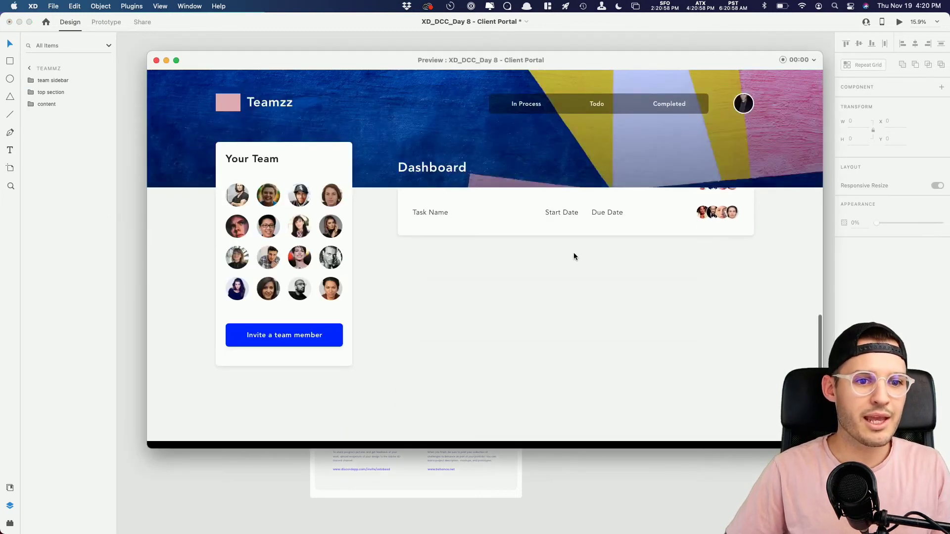
pyautogui.press('super+w')
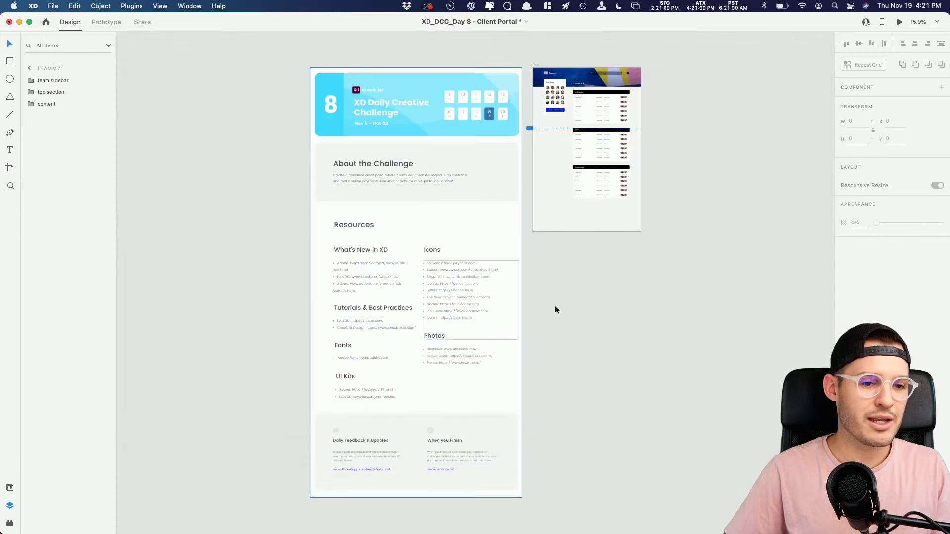
# Shorten the Teammz artboard from the bottom to a height of 1783 and switch to prototyping mode.
pyautogui.click(536, 68)
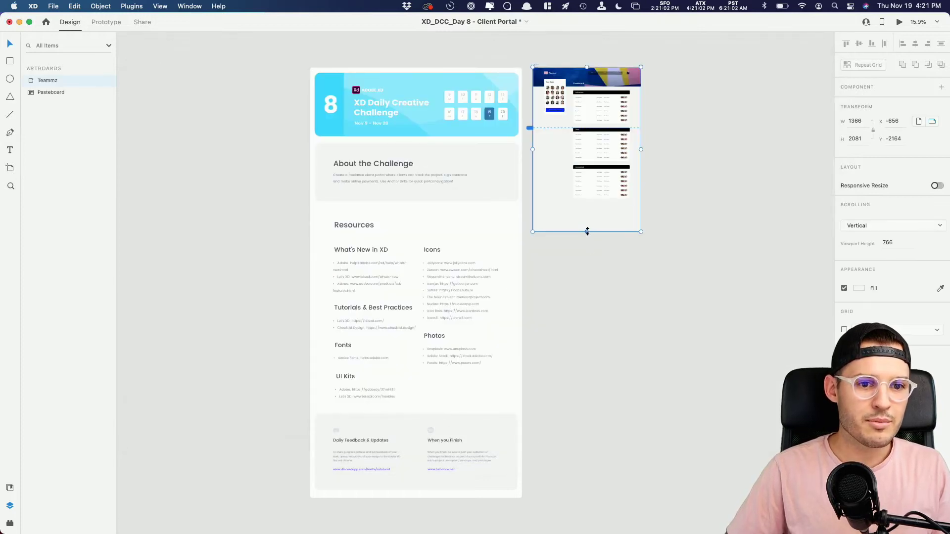
pyautogui.moveTo(587, 232); pyautogui.dragTo(587, 209)
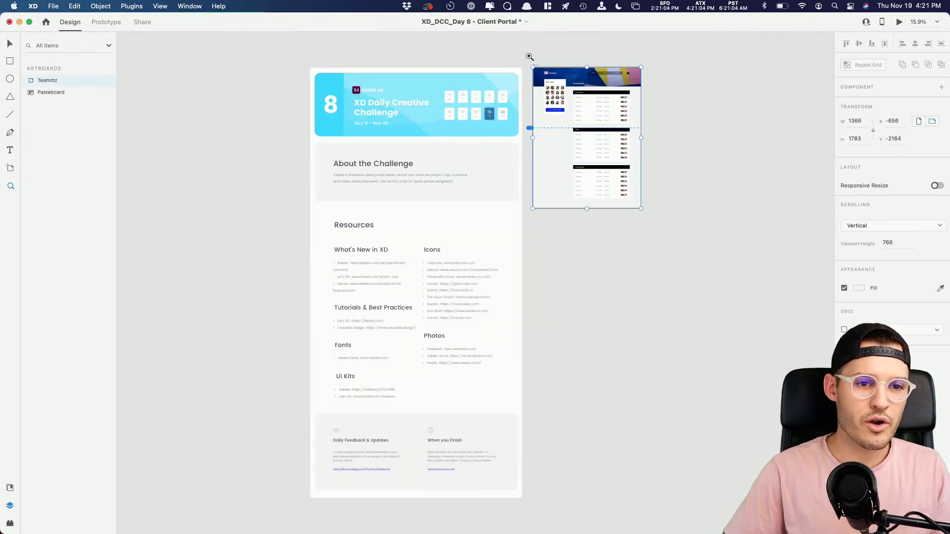
pyautogui.moveTo(530, 57); pyautogui.dragTo(652, 137)
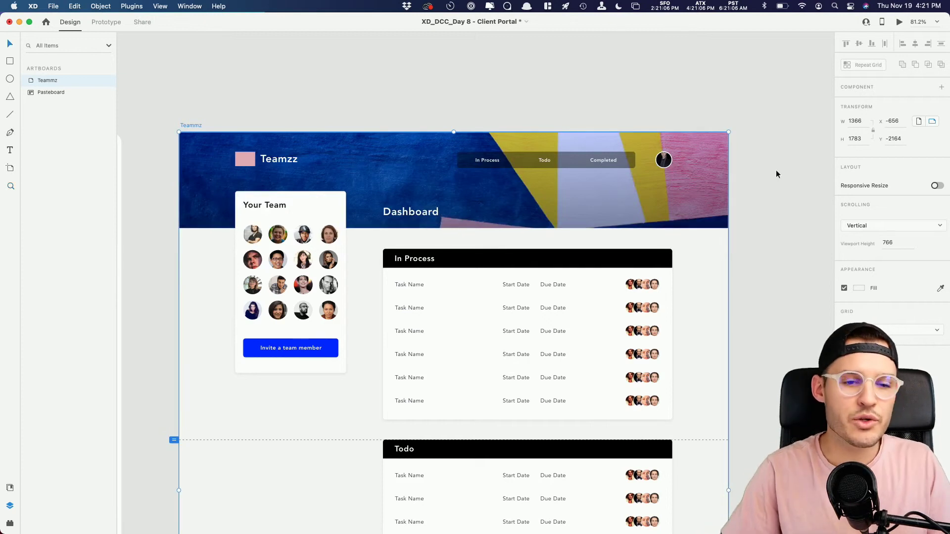
pyautogui.click(767, 185)
pyautogui.scroll(-4, 781, 188)
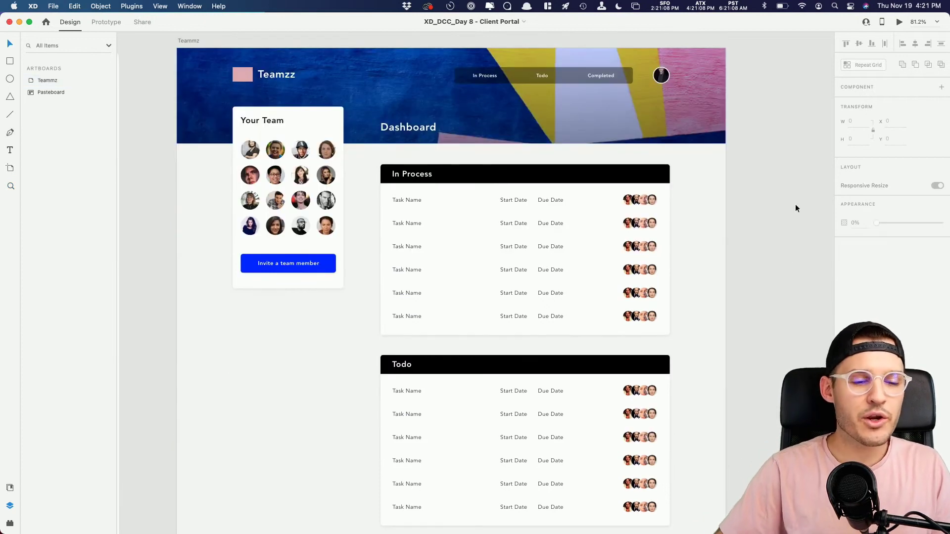
pyautogui.click(106, 29)
# Try to link the In Process navigation item to the whole content group with a tap-triggered Scroll To action.
pyautogui.click(485, 77)
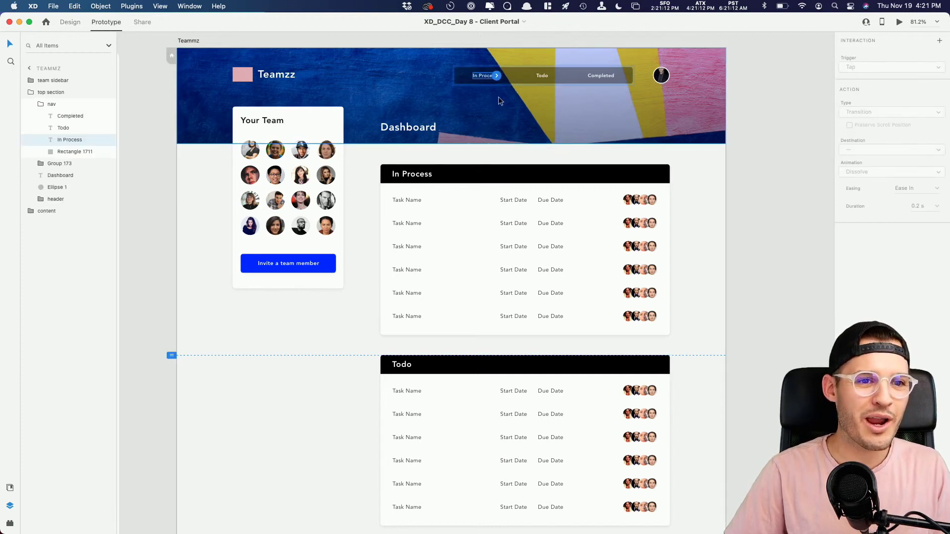
pyautogui.moveTo(497, 76); pyautogui.dragTo(418, 198)
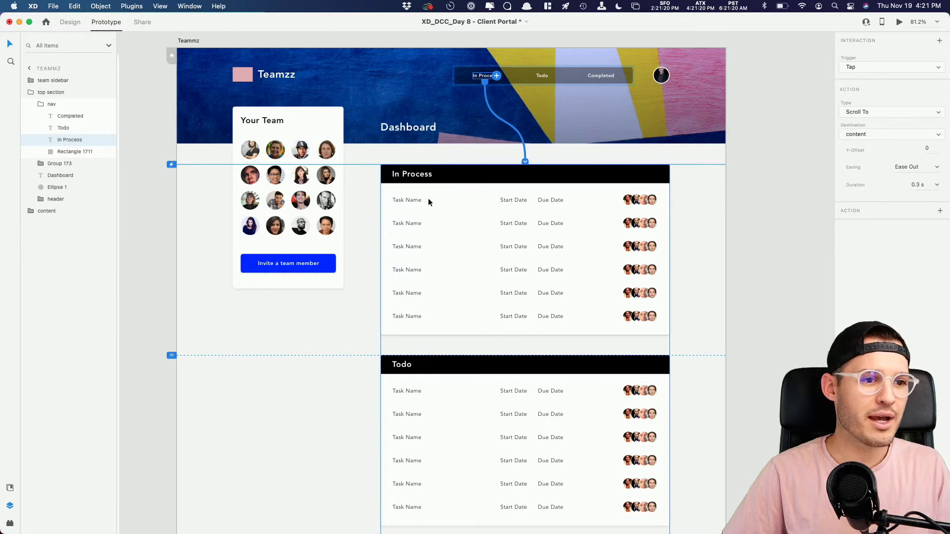
pyautogui.press('super+z')
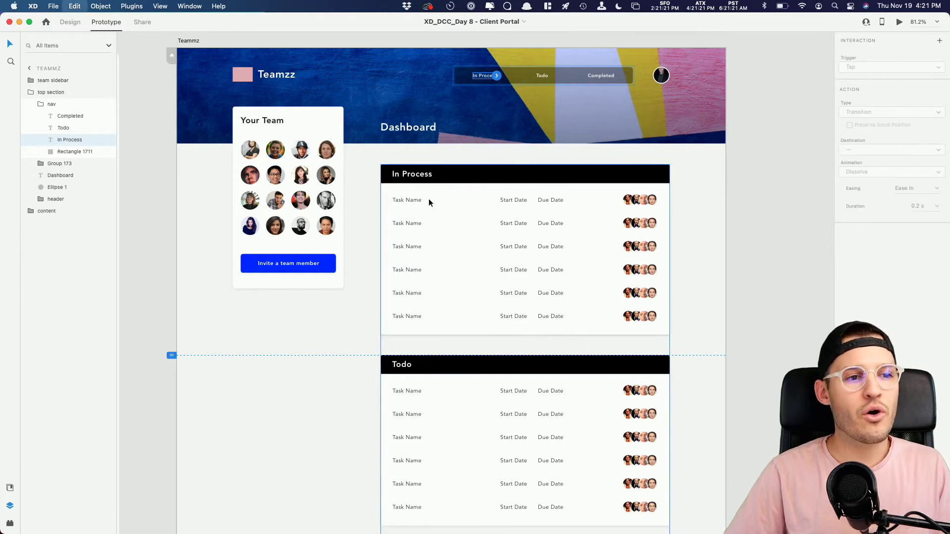
# Move the three task card groups 181, 182 and 183 out of the content group to the artboard's top level.
pyautogui.click(31, 93)
pyautogui.click(31, 104)
pyautogui.click(58, 116)
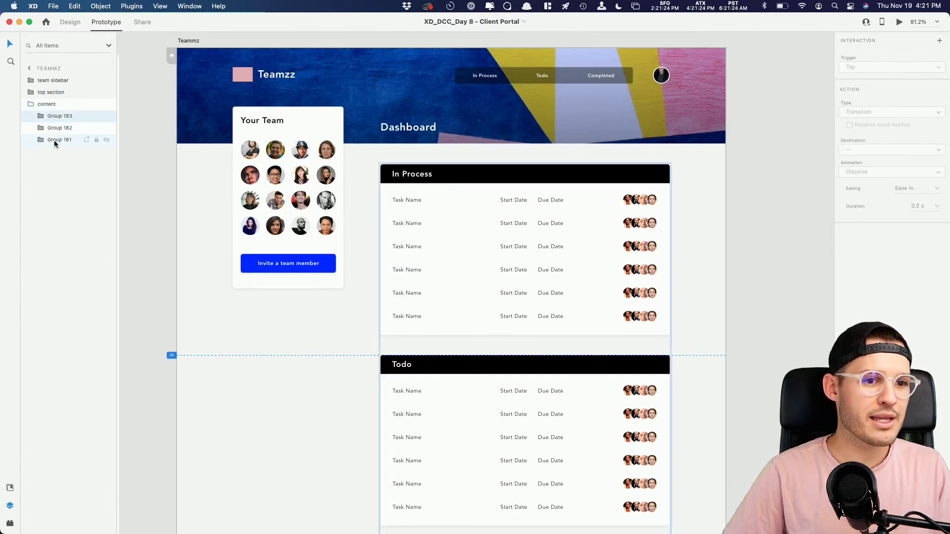
pyautogui.keyDown('shift'); pyautogui.click(55, 141); pyautogui.keyUp('shift')
pyautogui.moveTo(55, 139); pyautogui.dragTo(54, 99)
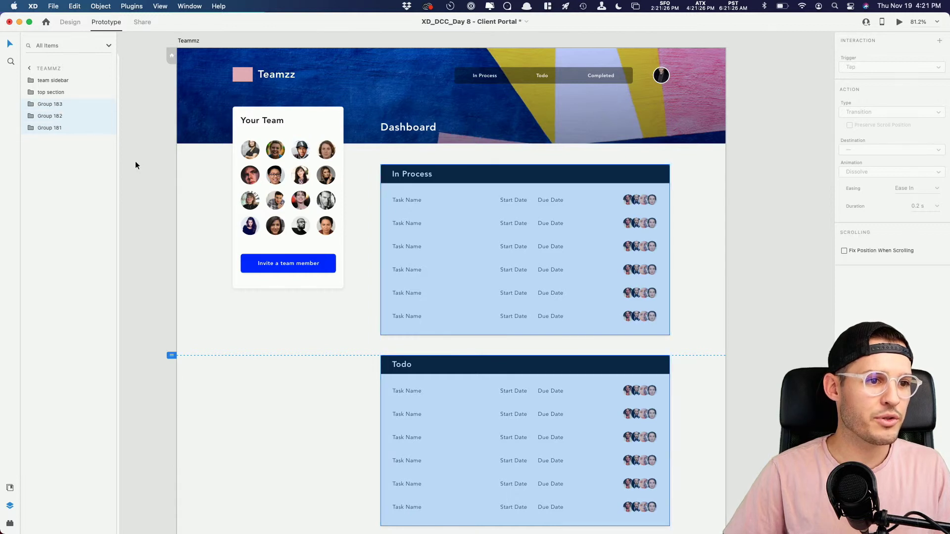
pyautogui.click(674, 176)
# Link the In Process, Todo and Completed navigation items to their matching task cards with tap-triggered Scroll To actions.
pyautogui.keyDown('super'); pyautogui.click(489, 84); pyautogui.keyUp('super')
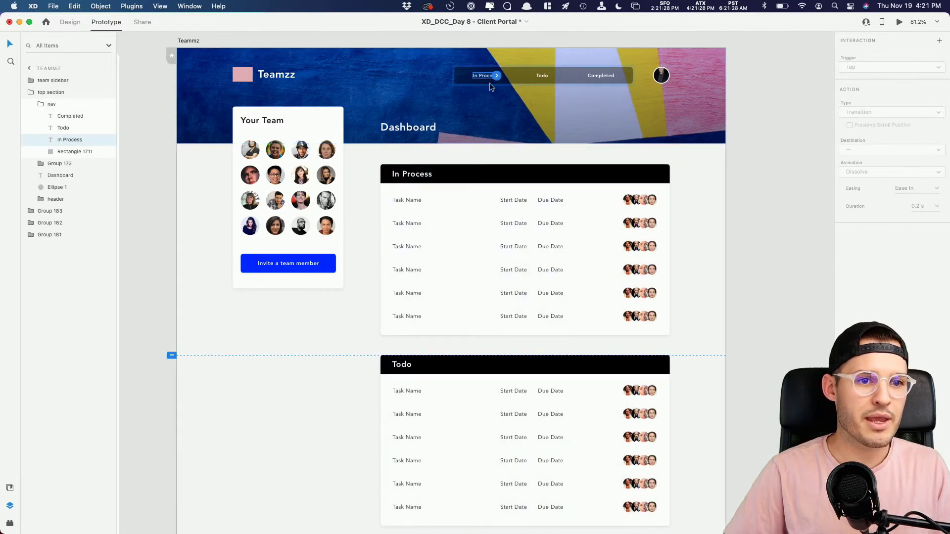
pyautogui.moveTo(497, 77); pyautogui.dragTo(439, 195)
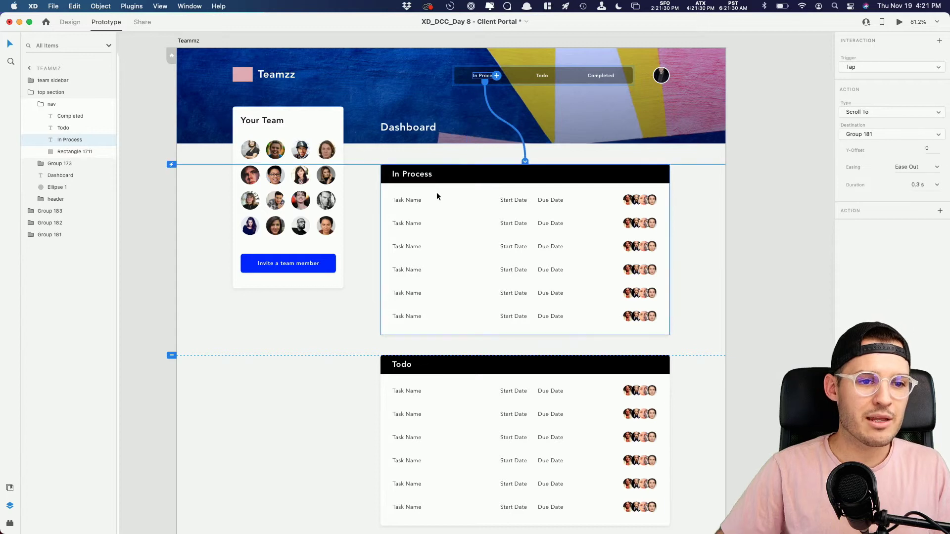
pyautogui.keyDown('super'); pyautogui.click(542, 77); pyautogui.keyUp('super')
pyautogui.moveTo(548, 75); pyautogui.dragTo(478, 396)
pyautogui.keyDown('super'); pyautogui.click(601, 74); pyautogui.keyUp('super')
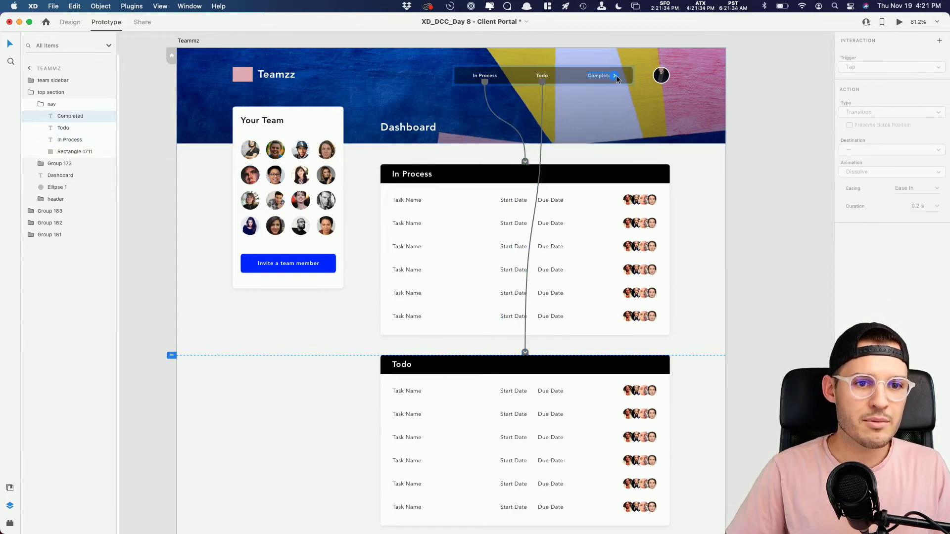
pyautogui.moveTo(616, 76); pyautogui.dragTo(417, 387)
# Link the Teamzz logo group in the header to the team sidebar with a tap-triggered Scroll To action.
pyautogui.scroll(5, 425, 385)
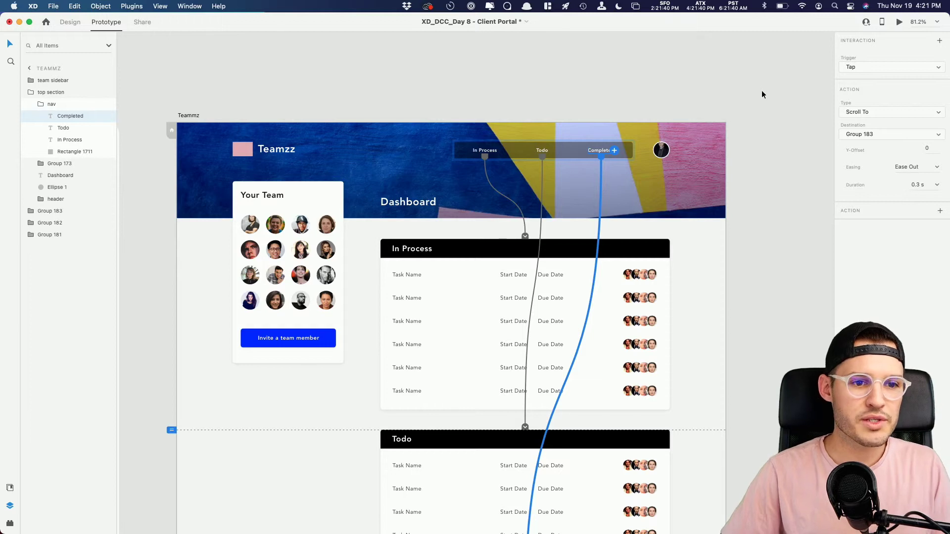
pyautogui.click(283, 149)
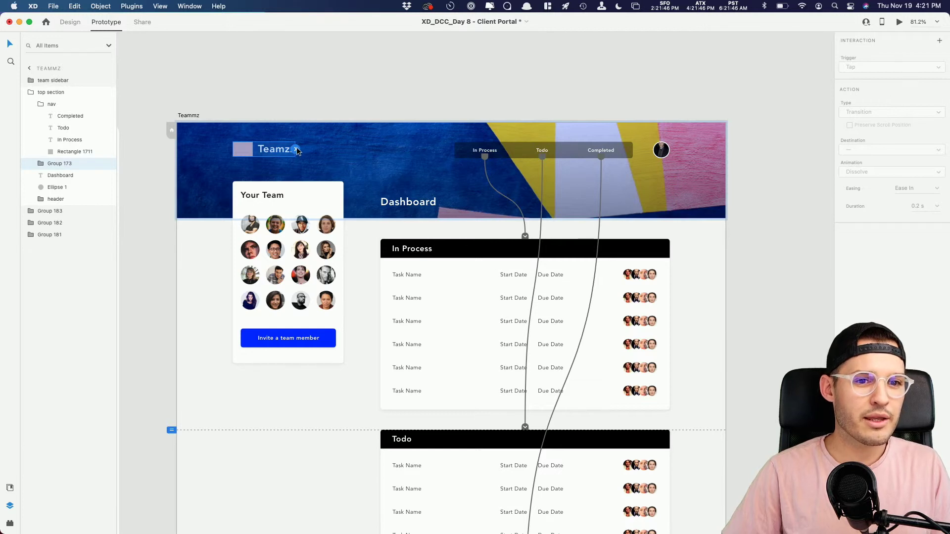
pyautogui.moveTo(296, 150); pyautogui.dragTo(288, 184)
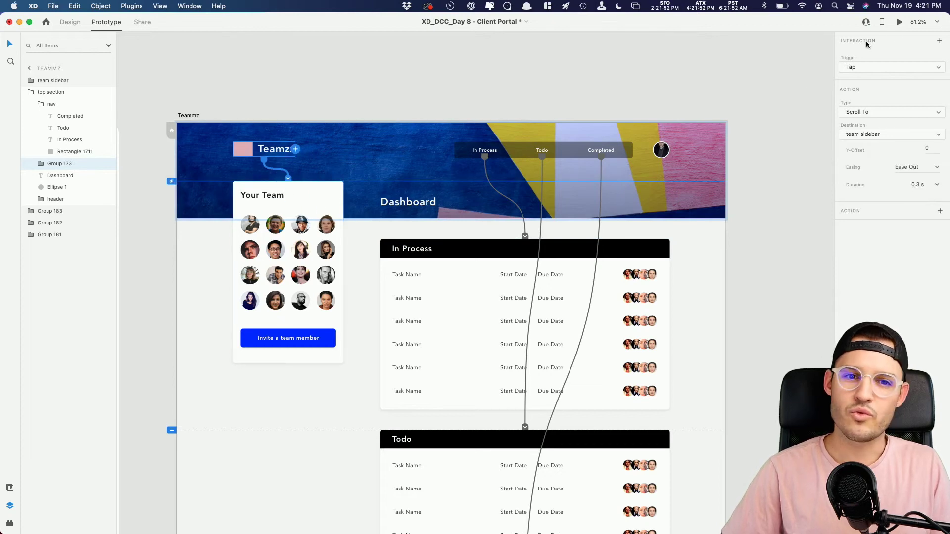
# Test the In Process, Todo, Completed and logo scroll links in the preview.
pyautogui.click(900, 21)
pyautogui.click(529, 109)
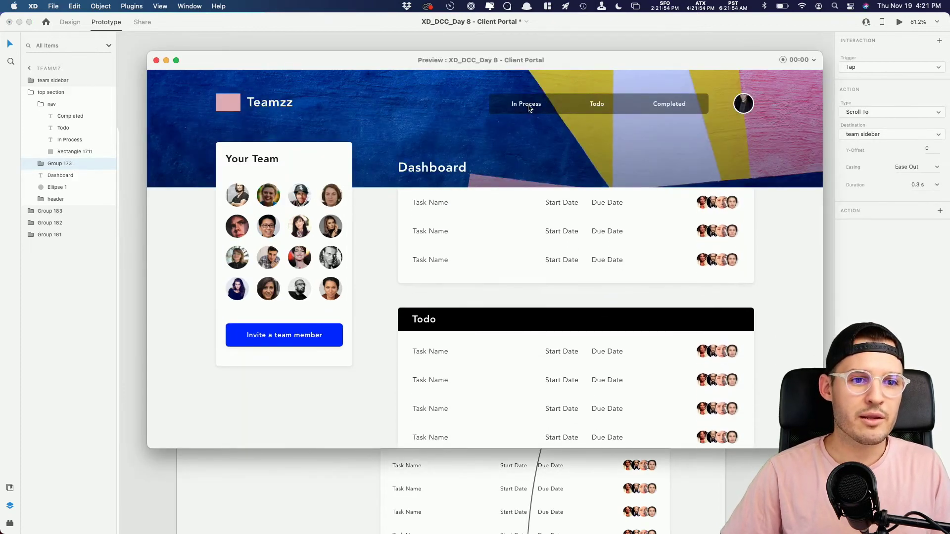
pyautogui.click(597, 108)
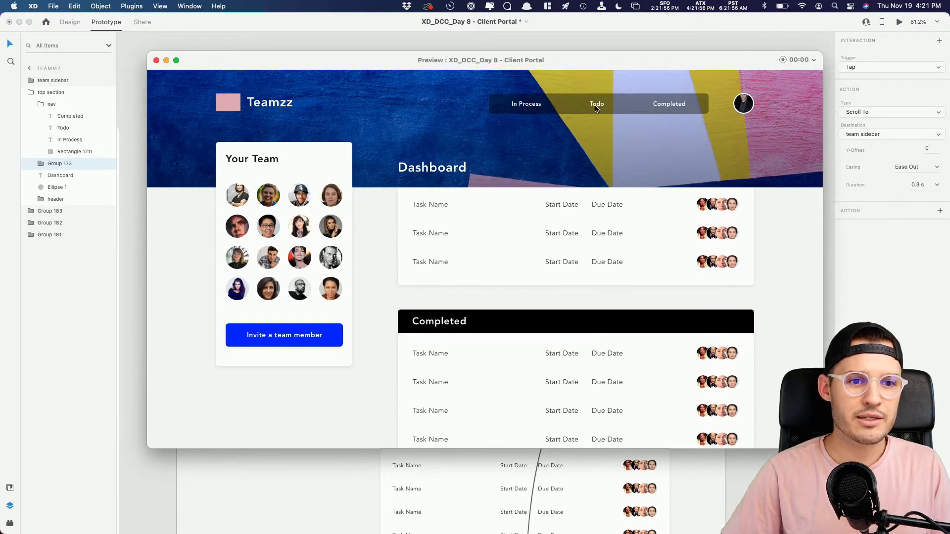
pyautogui.click(669, 106)
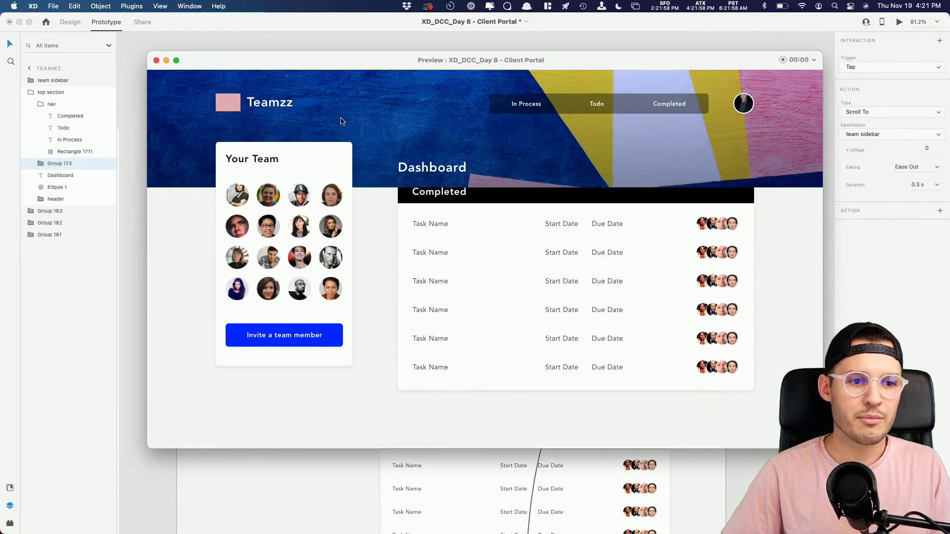
pyautogui.click(226, 105)
pyautogui.scroll(2, 535, 283)
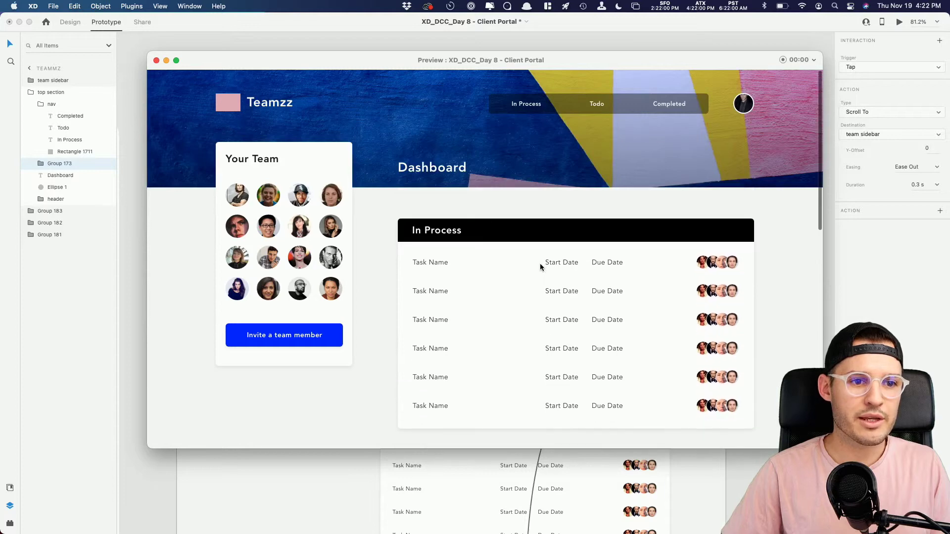
pyautogui.click(157, 61)
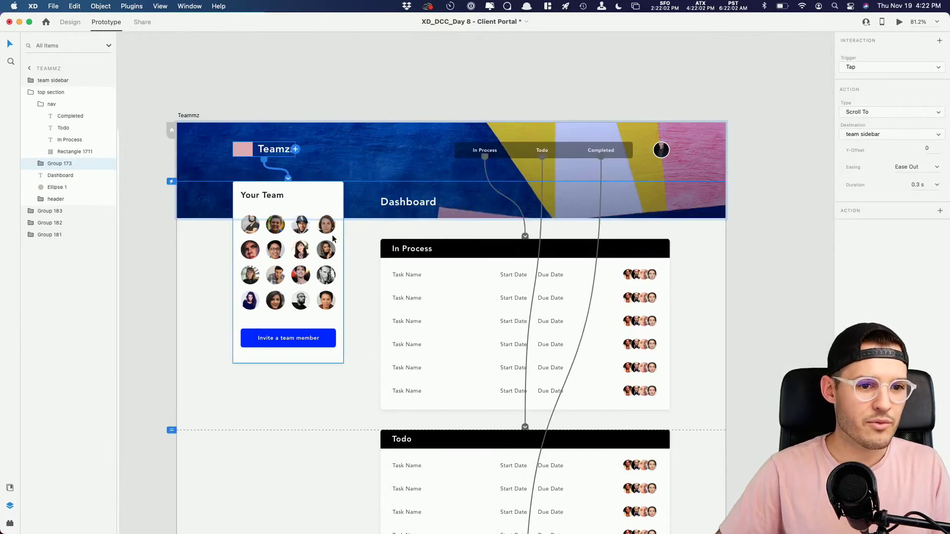
# Inspect the In Process link's settings and retest in the preview where it stops relative to the header.
pyautogui.click(487, 151)
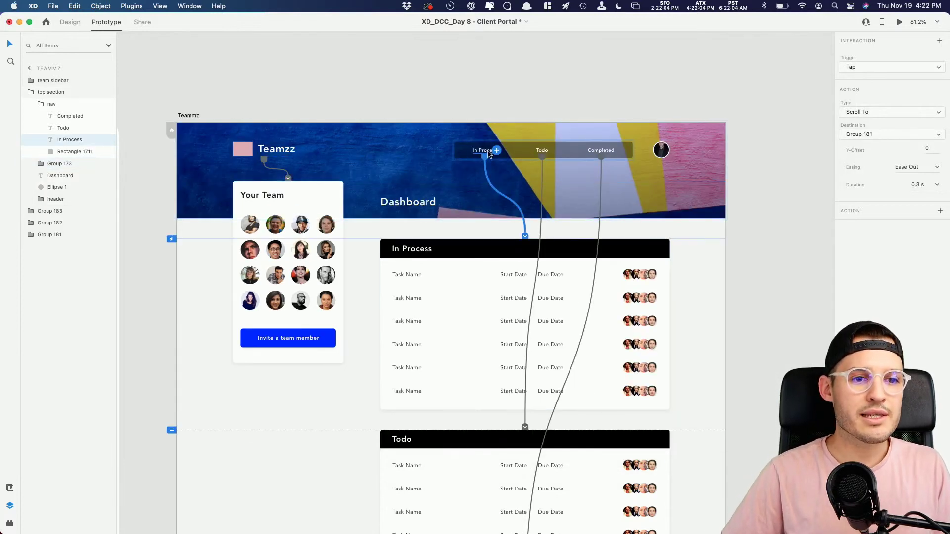
pyautogui.click(900, 21)
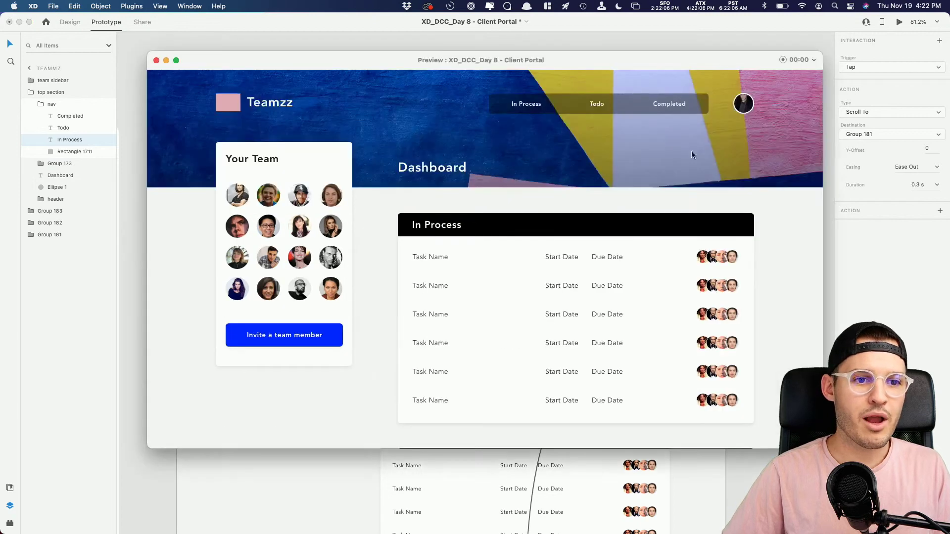
pyautogui.click(532, 106)
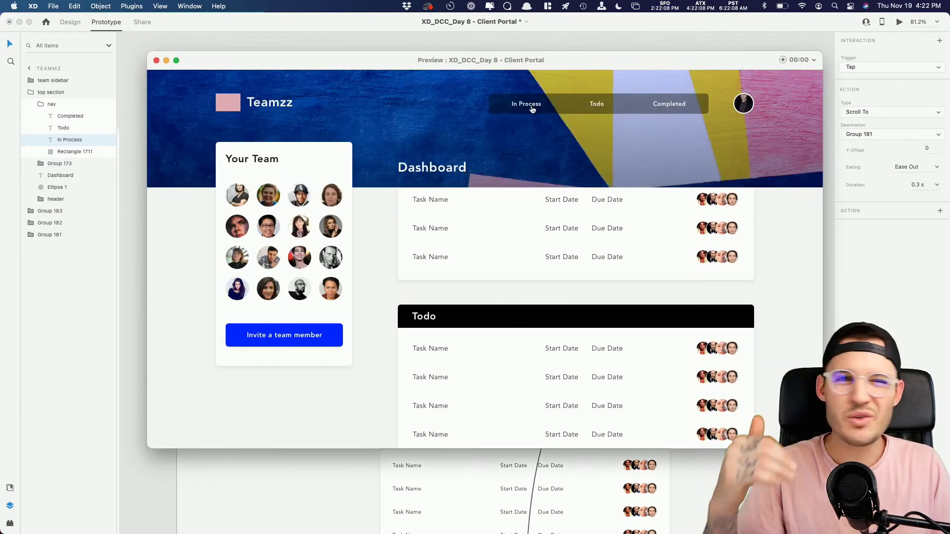
pyautogui.click(156, 60)
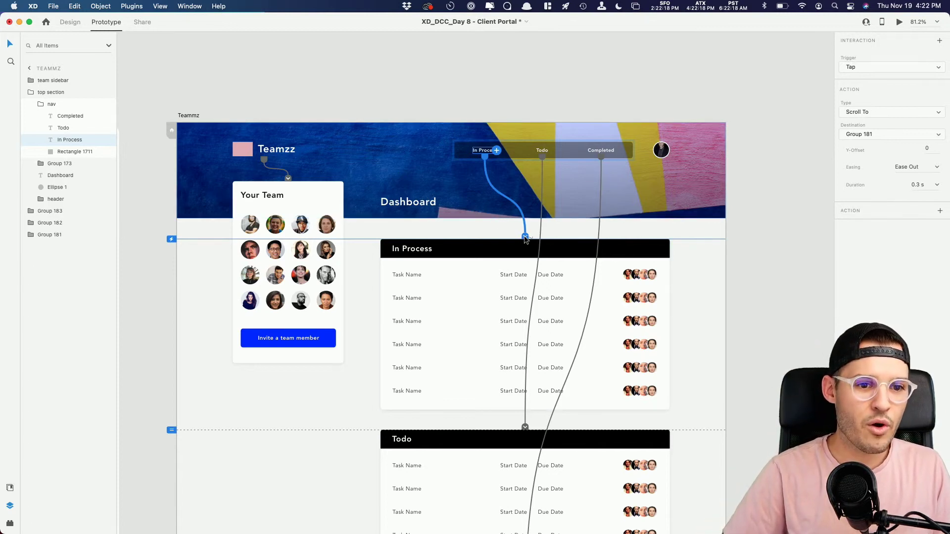
# Try retargeting the In Process link to the card's heading, and shift its scroll destination to a Y offset of 241.
pyautogui.moveTo(525, 236); pyautogui.dragTo(398, 254)
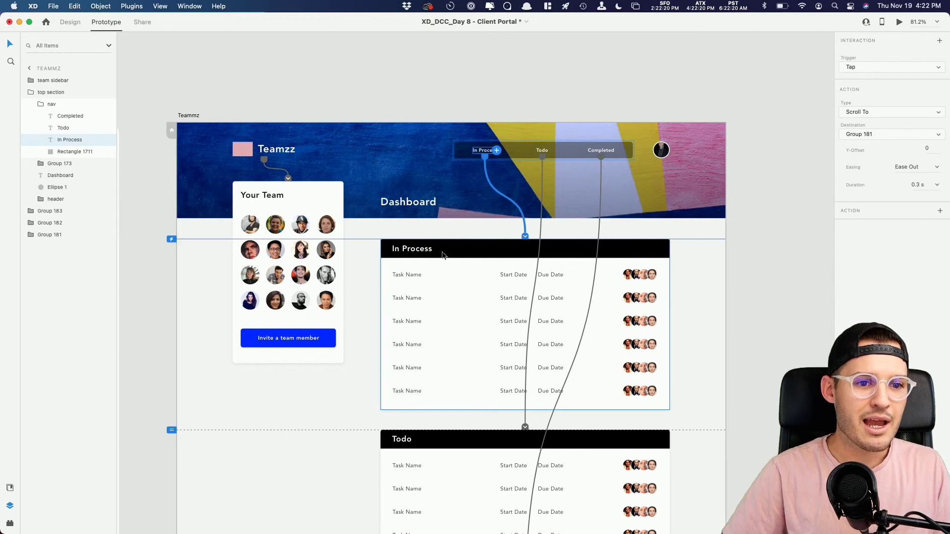
pyautogui.click(398, 254)
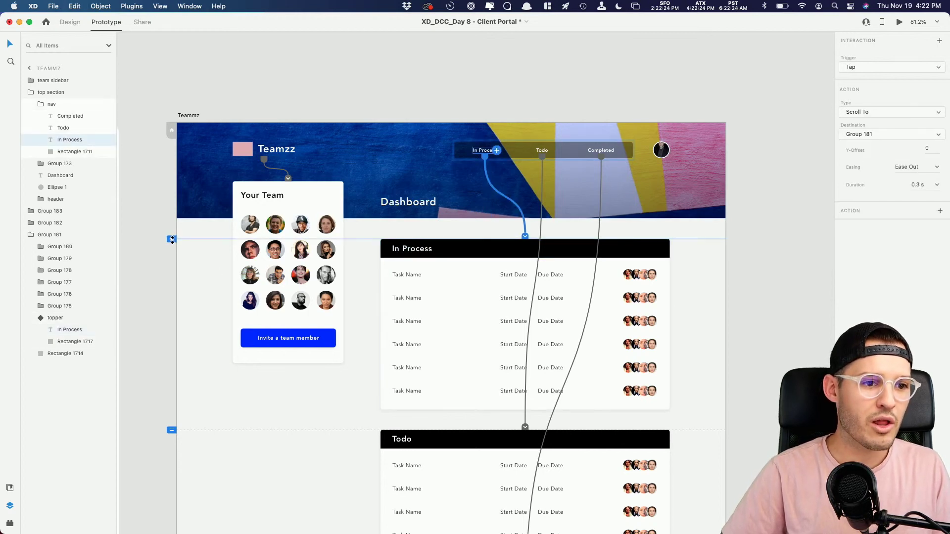
pyautogui.moveTo(172, 240); pyautogui.dragTo(170, 336)
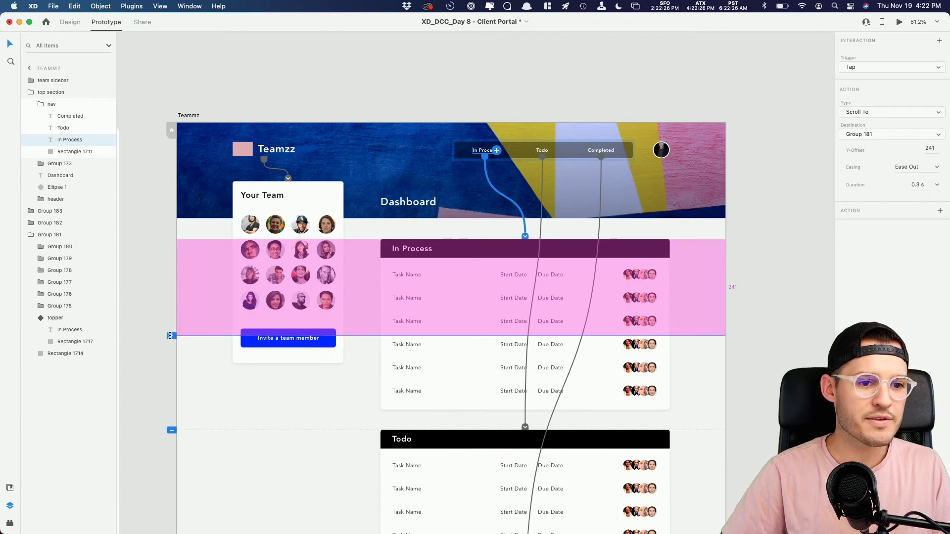
# Check the In Process offset in the preview, and shift the Todo link's scroll destination to a Y offset of -231.
pyautogui.click(904, 24)
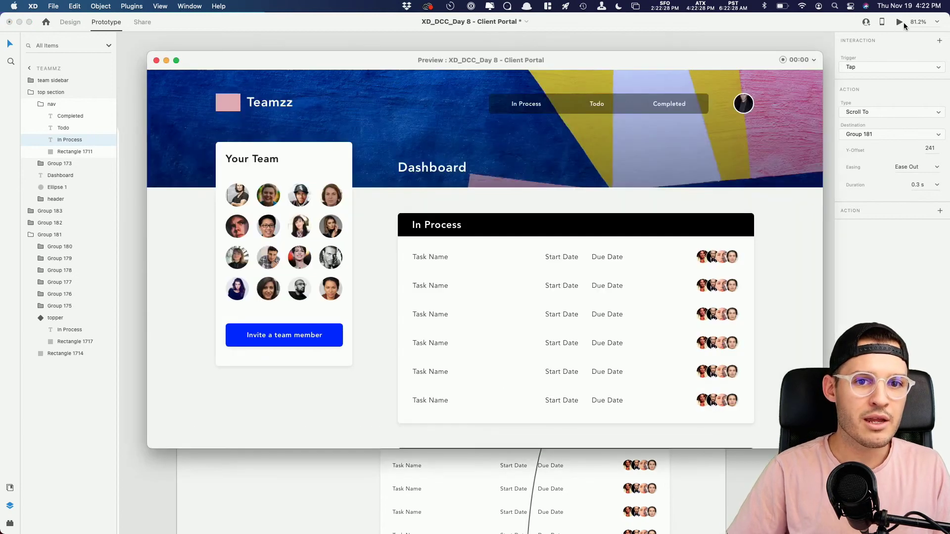
pyautogui.click(157, 61)
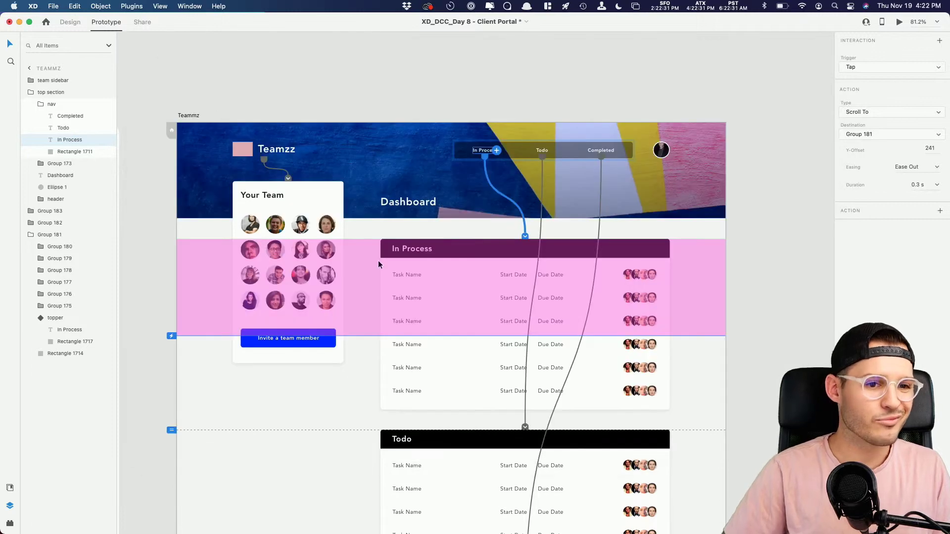
pyautogui.click(543, 172)
pyautogui.moveTo(172, 430); pyautogui.dragTo(180, 338)
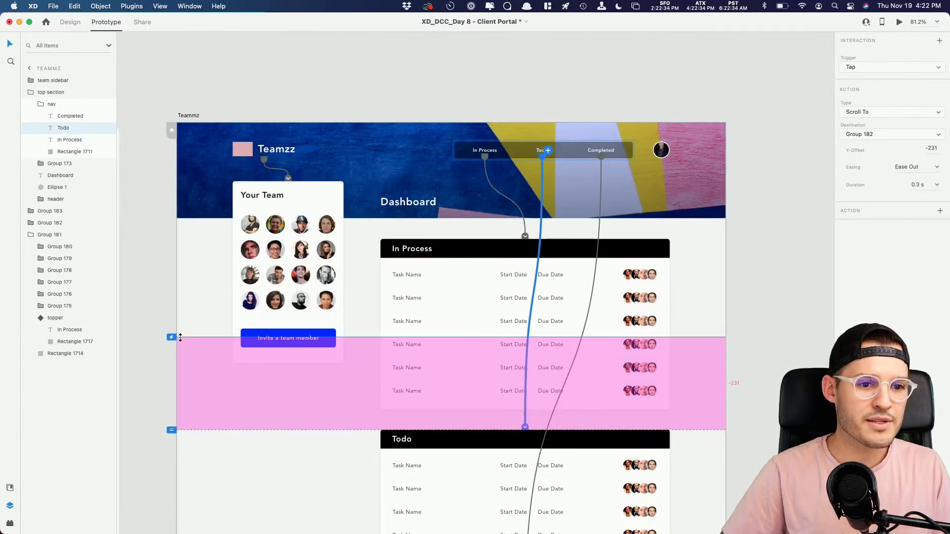
pyautogui.click(484, 150)
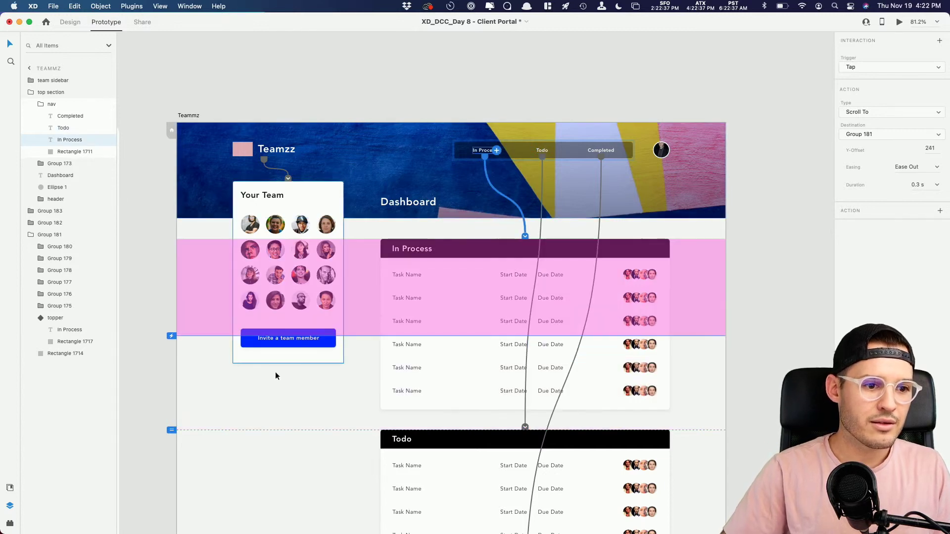
pyautogui.click(542, 150)
# Shift the Completed link's scroll destination above its card to a Y offset of -230.
pyautogui.click(603, 155)
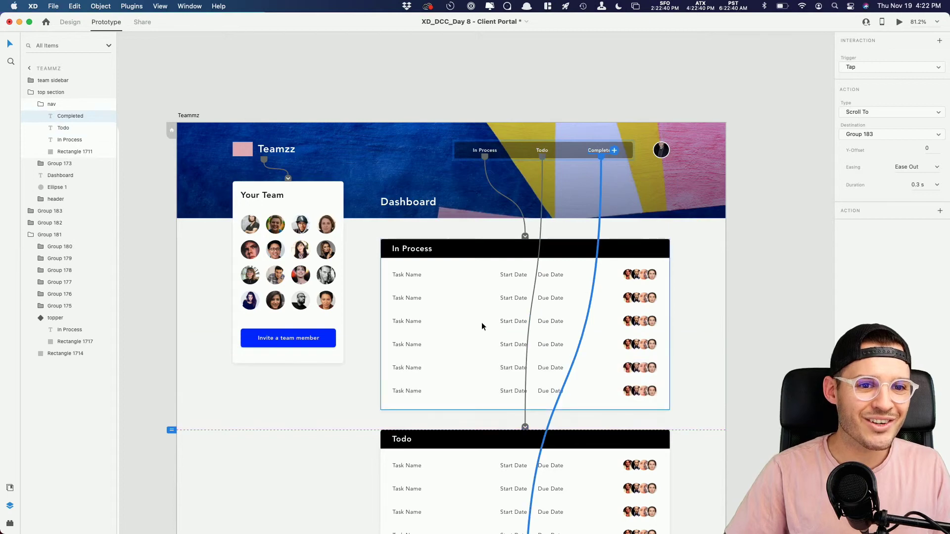
pyautogui.scroll(-8, 480, 327)
pyautogui.moveTo(173, 218); pyautogui.dragTo(181, 123)
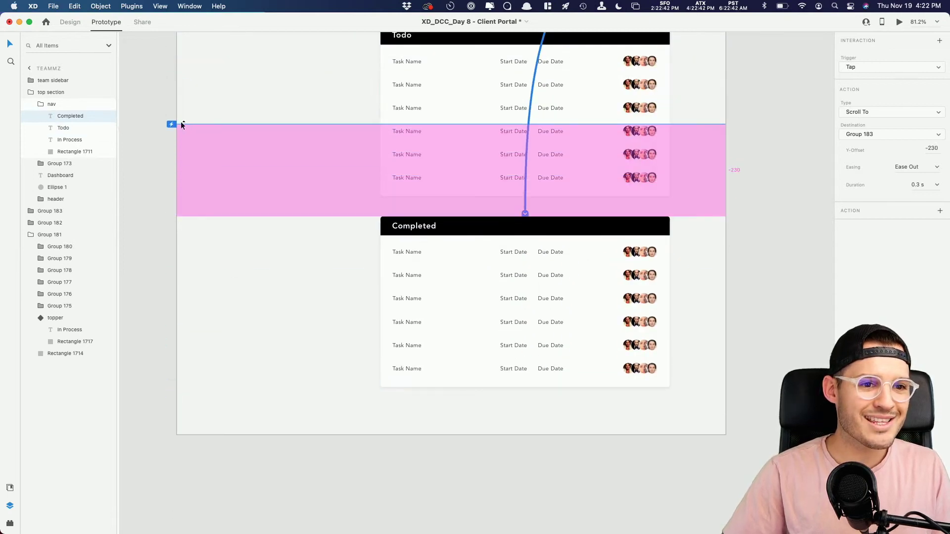
pyautogui.click(223, 127)
# Test in the preview where the Todo, Completed and In Process links stop relative to the fixed header.
pyautogui.scroll(6, 717, 102)
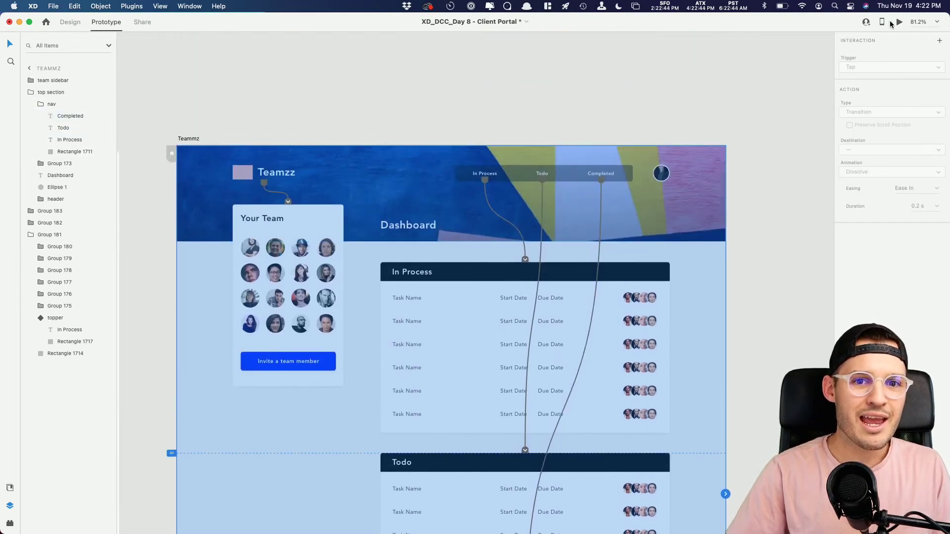
pyautogui.click(899, 23)
pyautogui.click(599, 104)
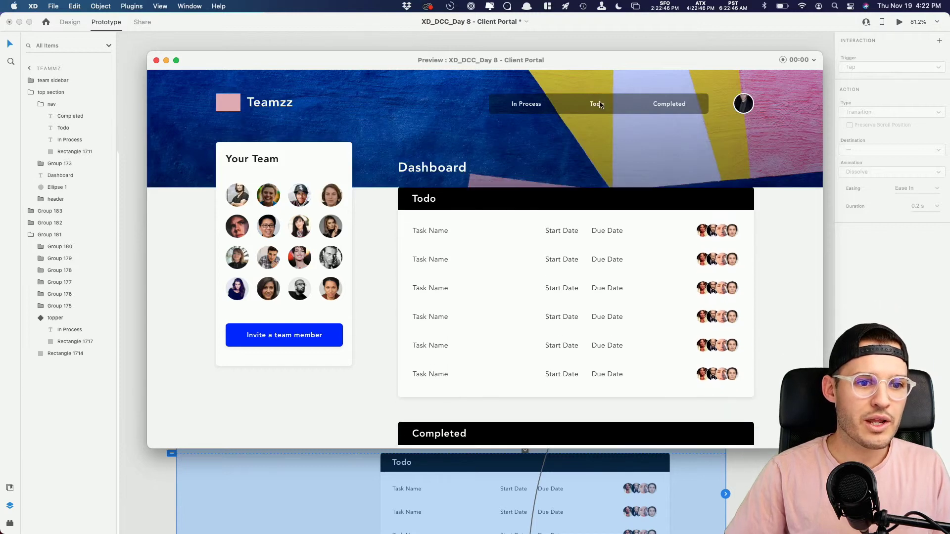
pyautogui.click(677, 112)
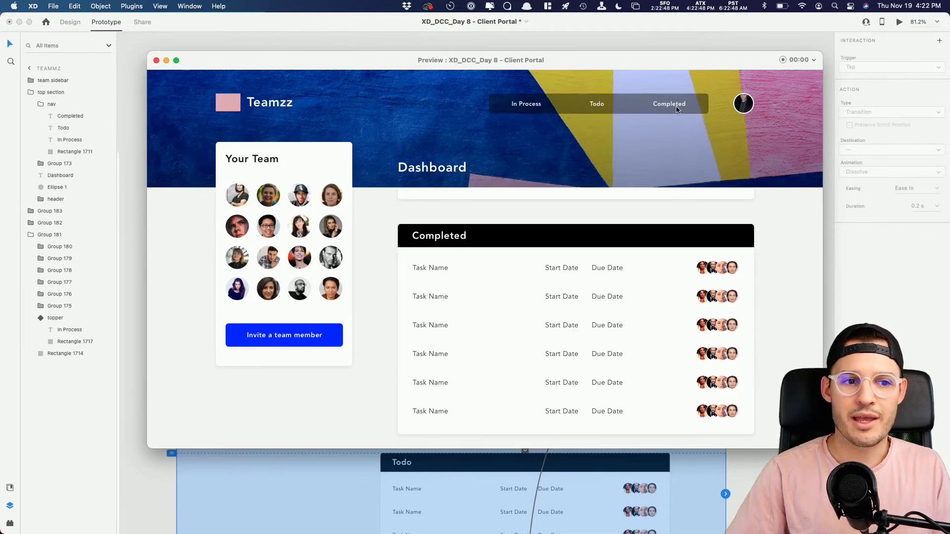
pyautogui.click(526, 106)
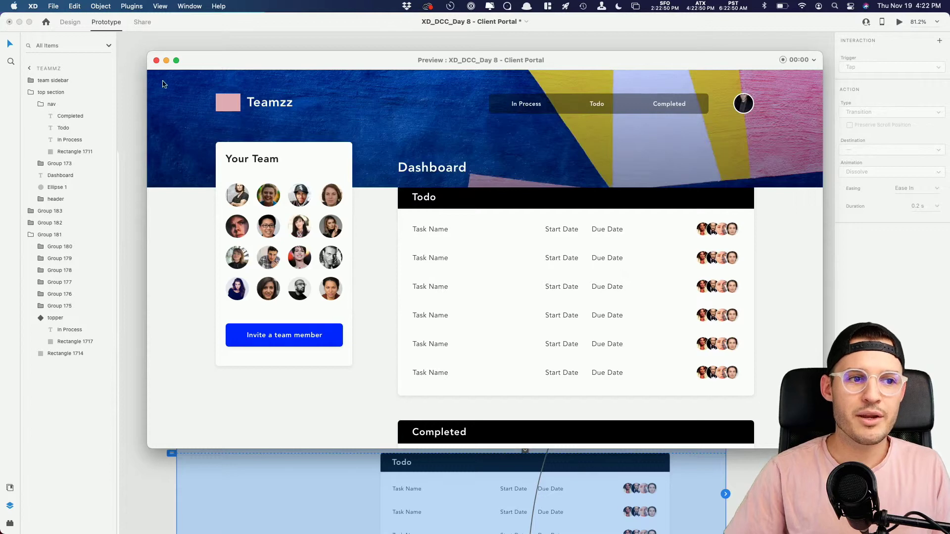
pyautogui.click(156, 61)
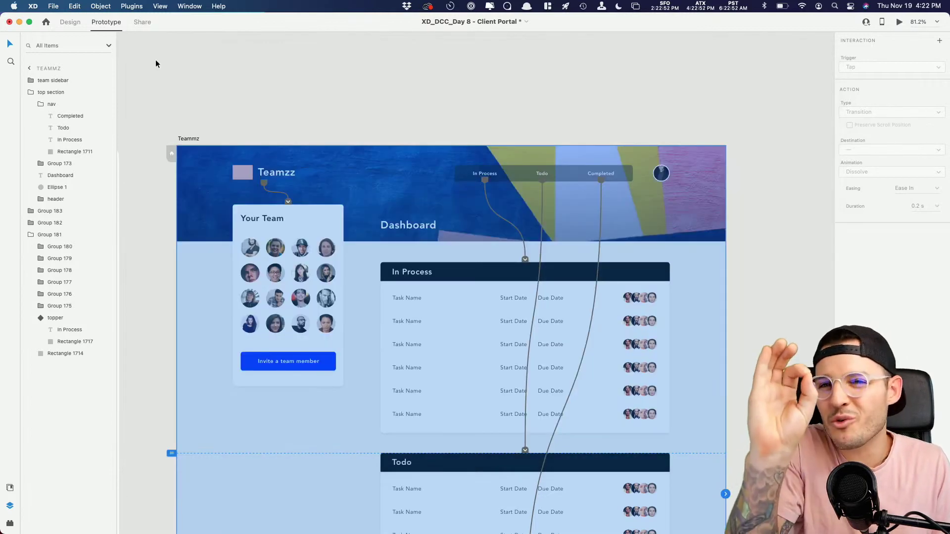
# Preview the prototype again, reviewing the whole page under the fixed header and retrying the In Process, Completed and Todo links.
pyautogui.click(900, 22)
pyautogui.scroll(-10, 559, 267)
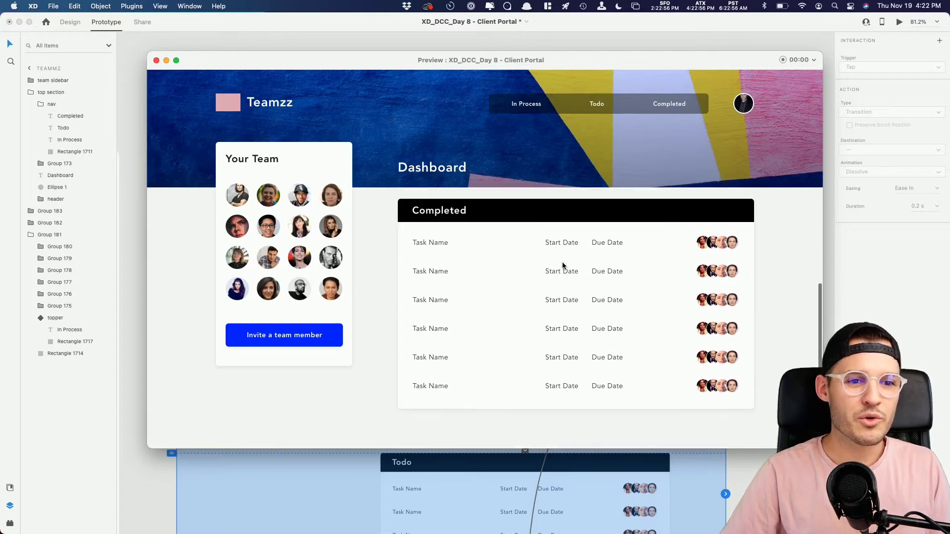
pyautogui.scroll(10, 570, 263)
pyautogui.scroll(-2, 553, 172)
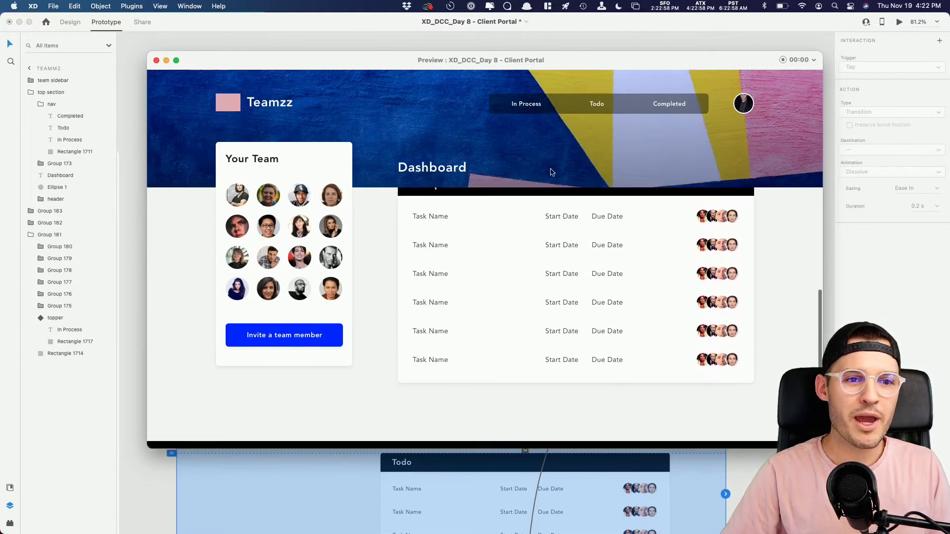
pyautogui.click(529, 106)
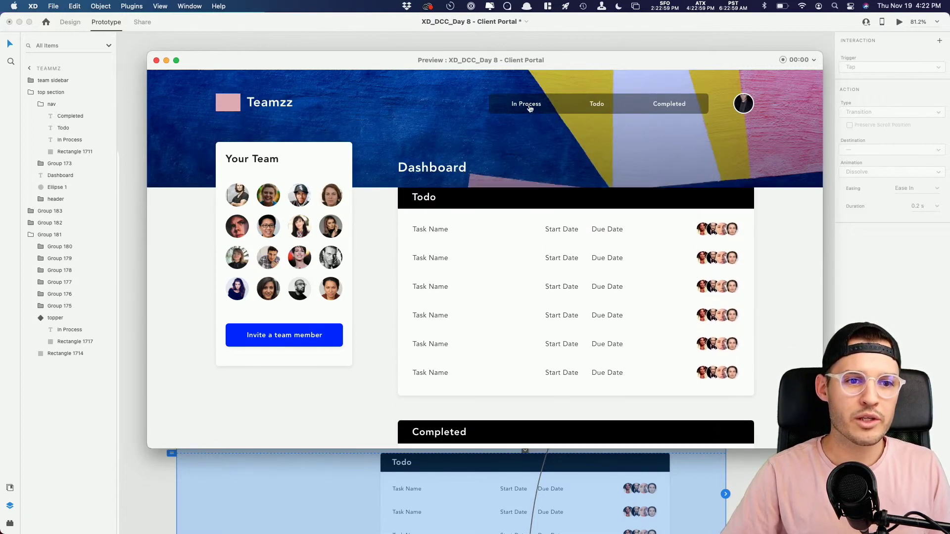
pyautogui.click(667, 106)
pyautogui.click(596, 106)
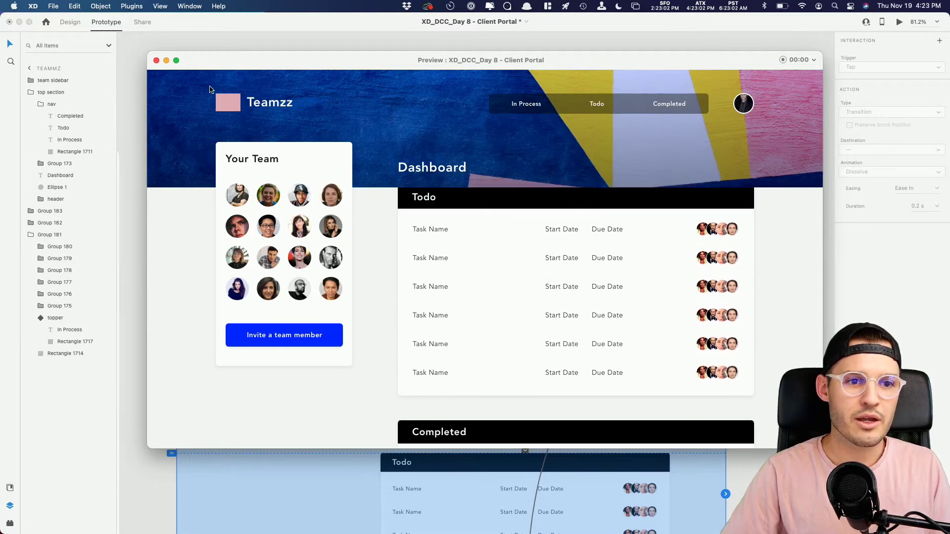
pyautogui.click(157, 60)
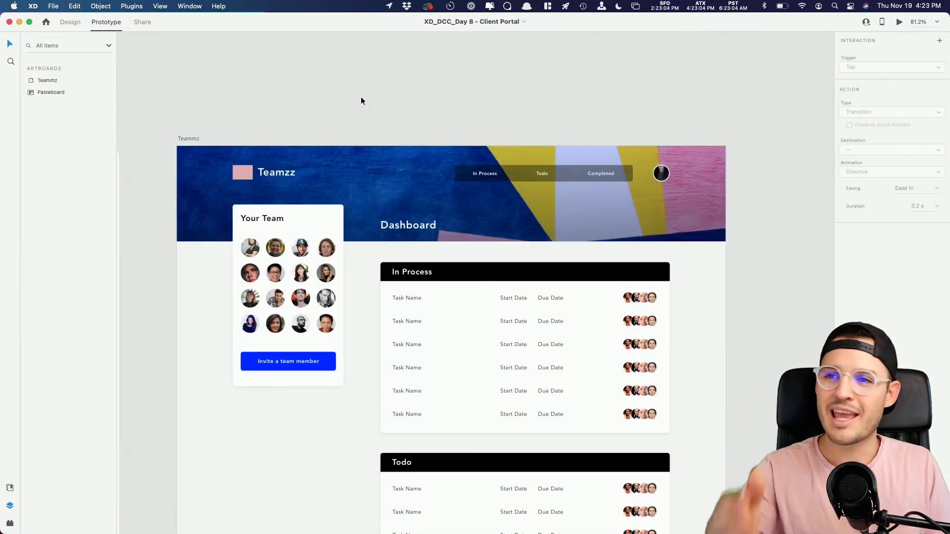
# Switch to the Discord current-challenge channel in Chrome and watch the Day 7 smartwatch activity tracker video full screen.
pyautogui.press('super+Tab')
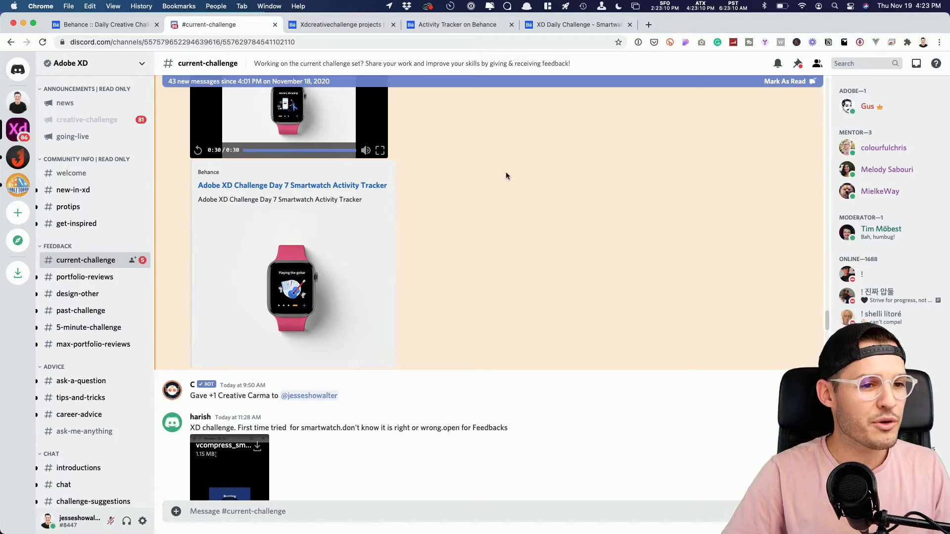
pyautogui.scroll(3, 502, 179)
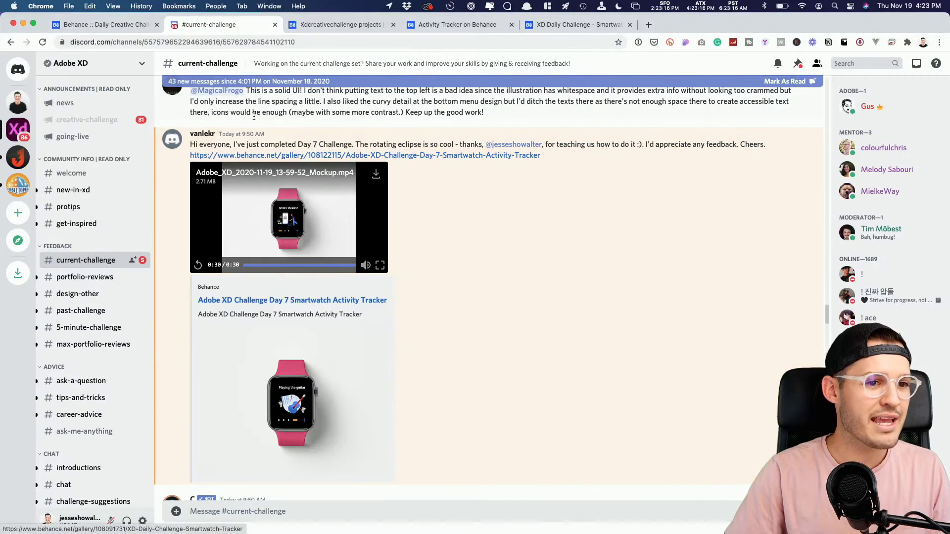
pyautogui.click(198, 265)
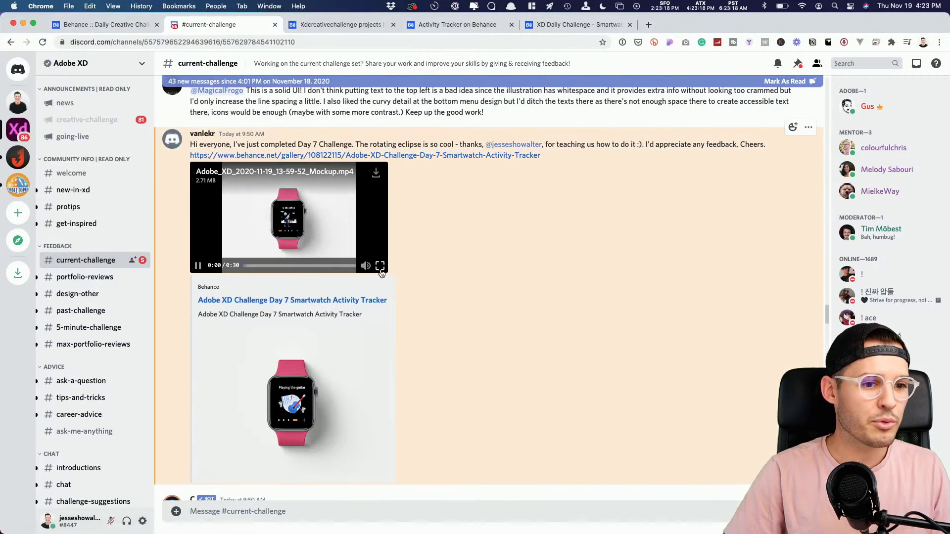
pyautogui.click(380, 265)
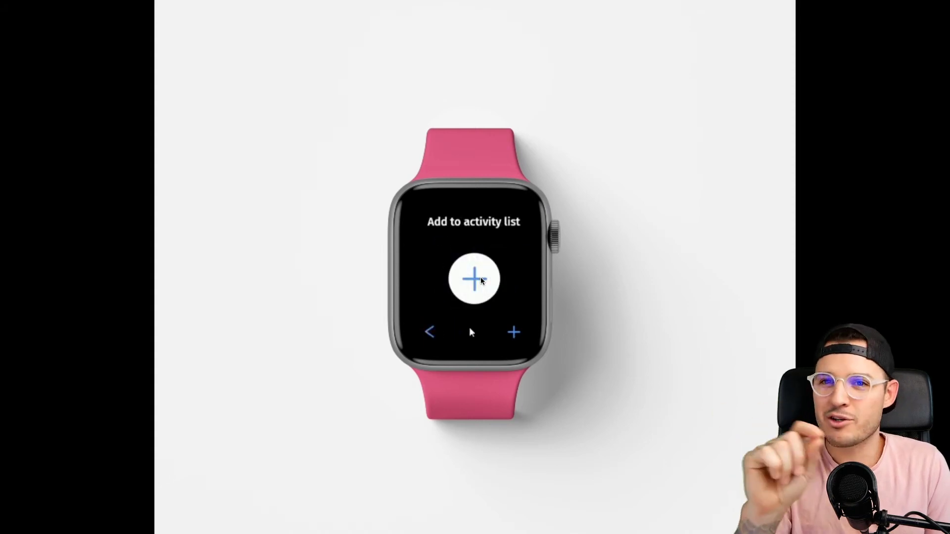
pyautogui.press('Escape')
pyautogui.scroll(-10, 533, 298)
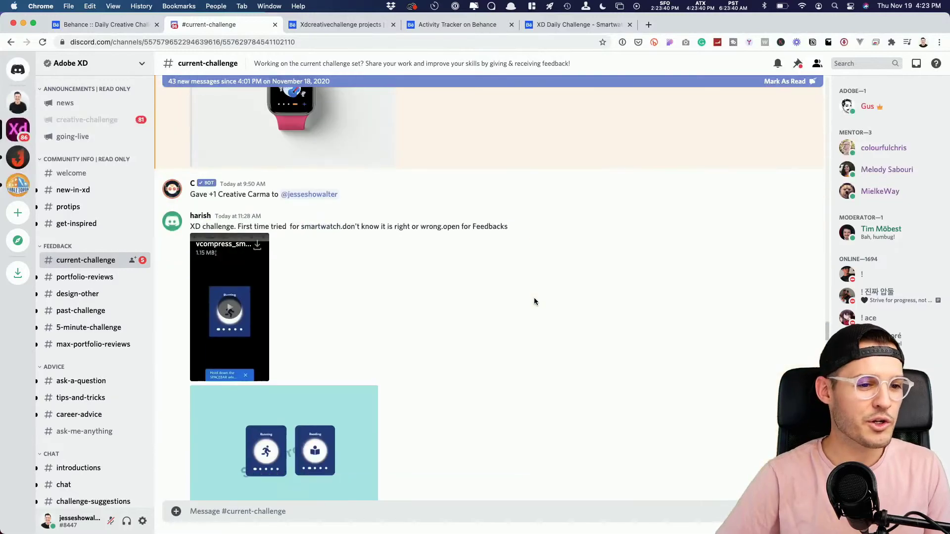
# Review the Activity Tracker XD Daily Challenge #7 project on Behance, including its watch preview animation at a reduced page zoom.
pyautogui.click(321, 28)
pyautogui.click(455, 26)
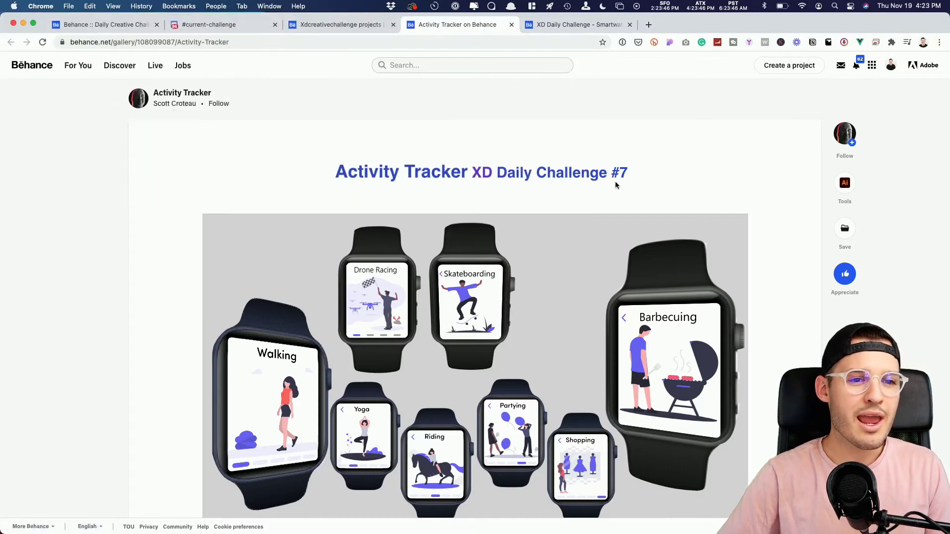
pyautogui.scroll(-5, 544, 239)
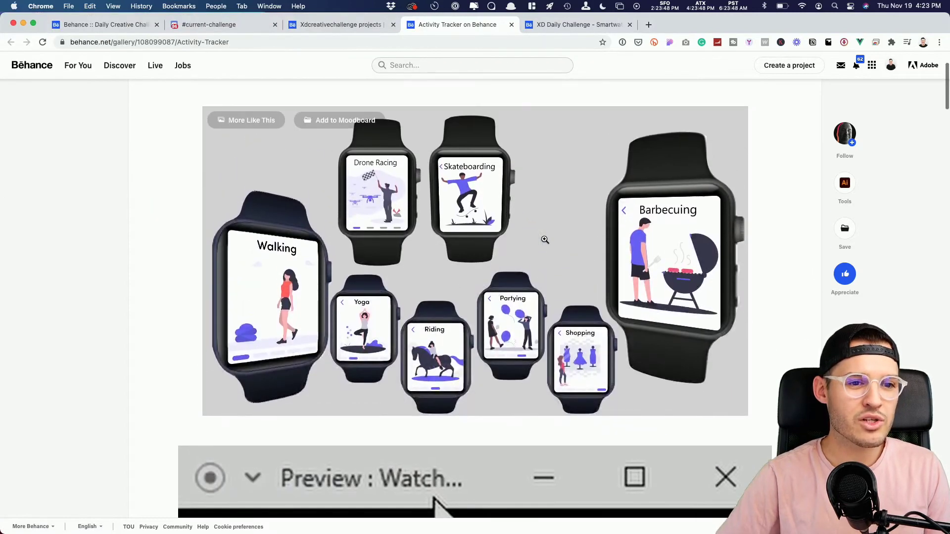
pyautogui.scroll(-3, 541, 238)
pyautogui.scroll(-20, 541, 238)
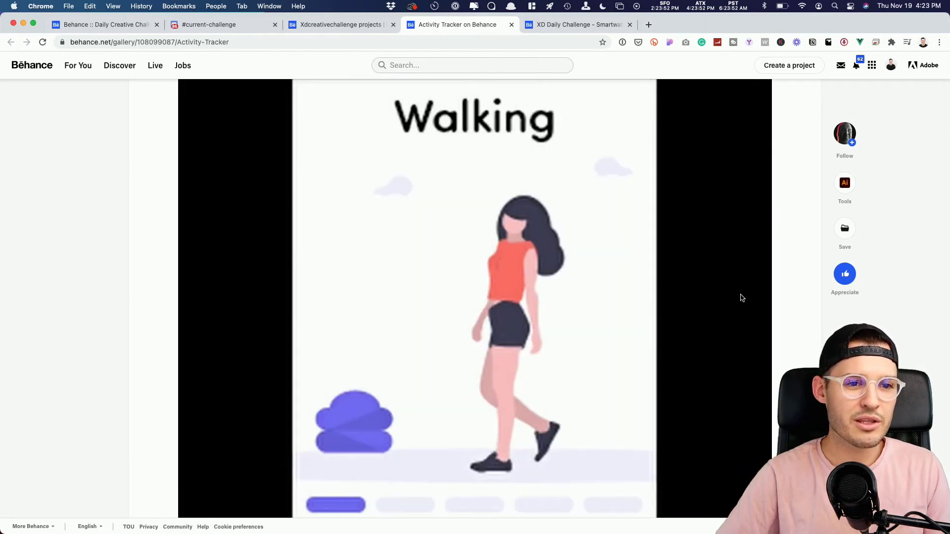
pyautogui.press('super+minus')
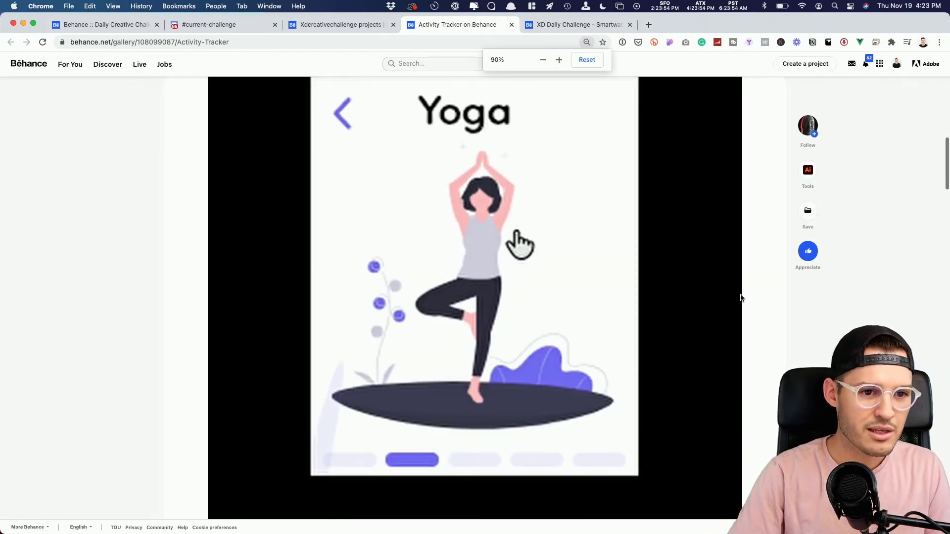
pyautogui.press('super+minus')
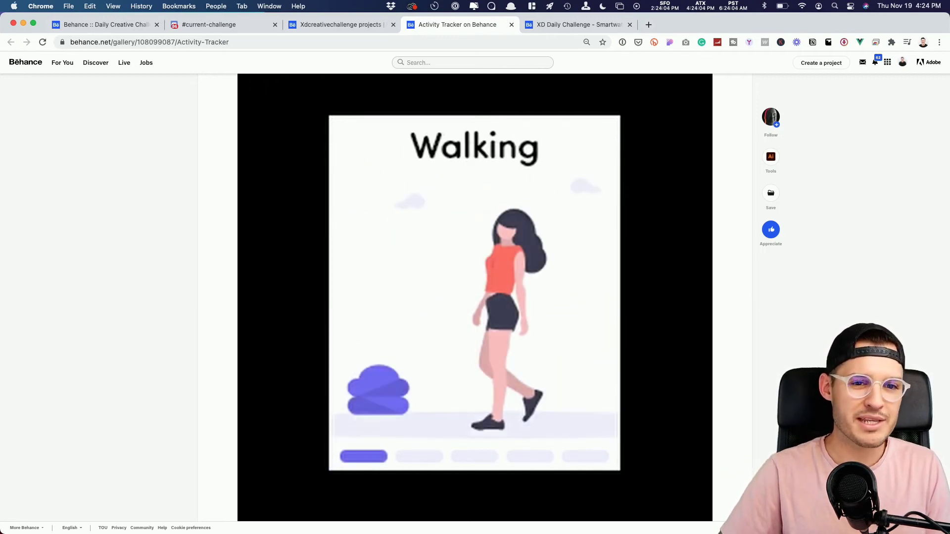
pyautogui.scroll(8, 525, 178)
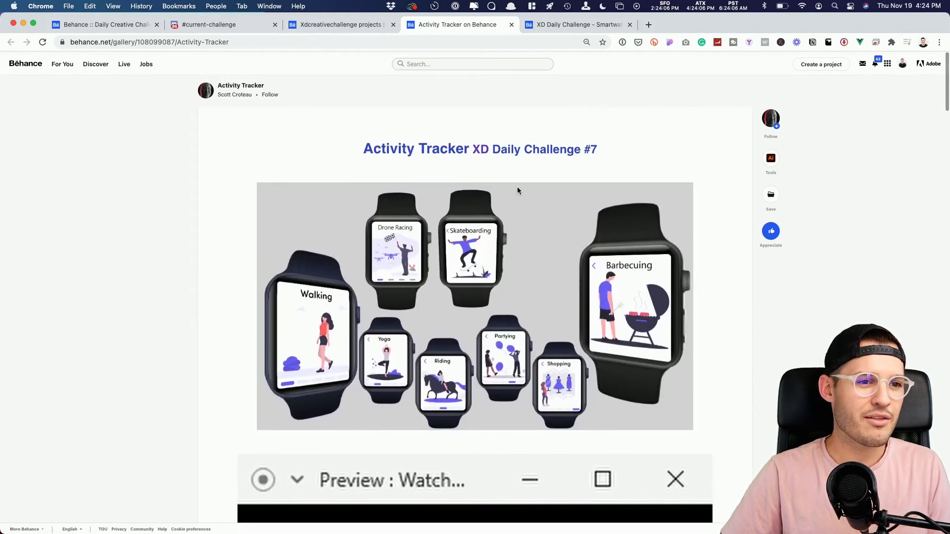
# Review the XD Daily Challenge - Smartwatch Tracker project and play its prototype video at the default page zoom.
pyautogui.click(589, 28)
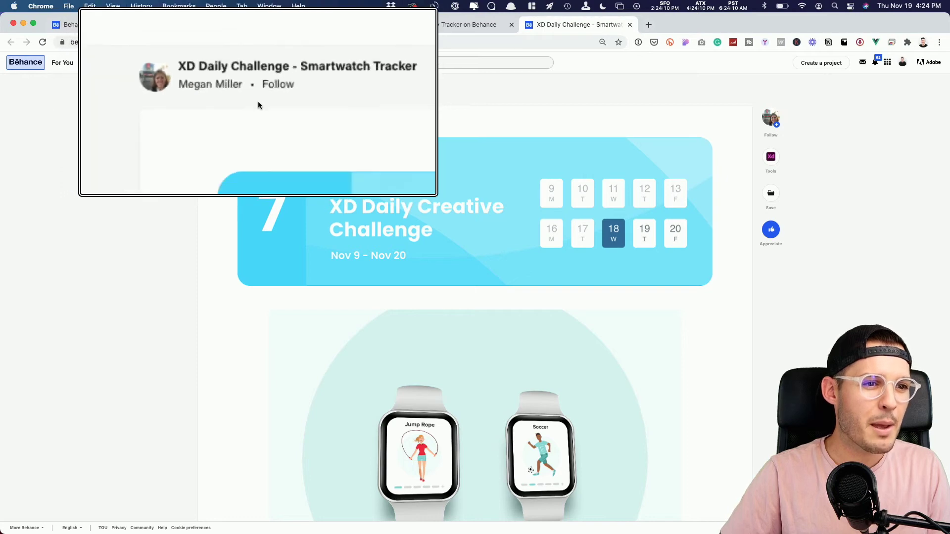
pyautogui.scroll(-10, 658, 276)
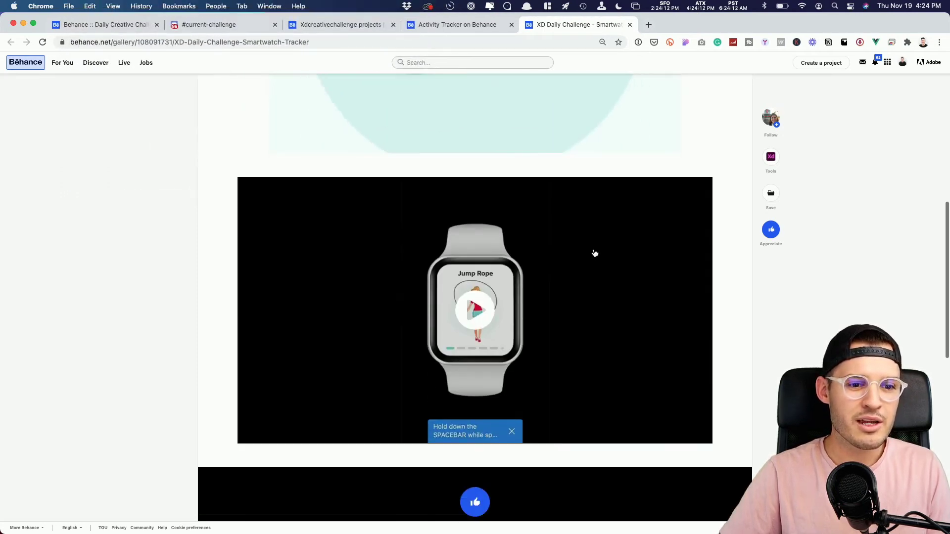
pyautogui.click(478, 253)
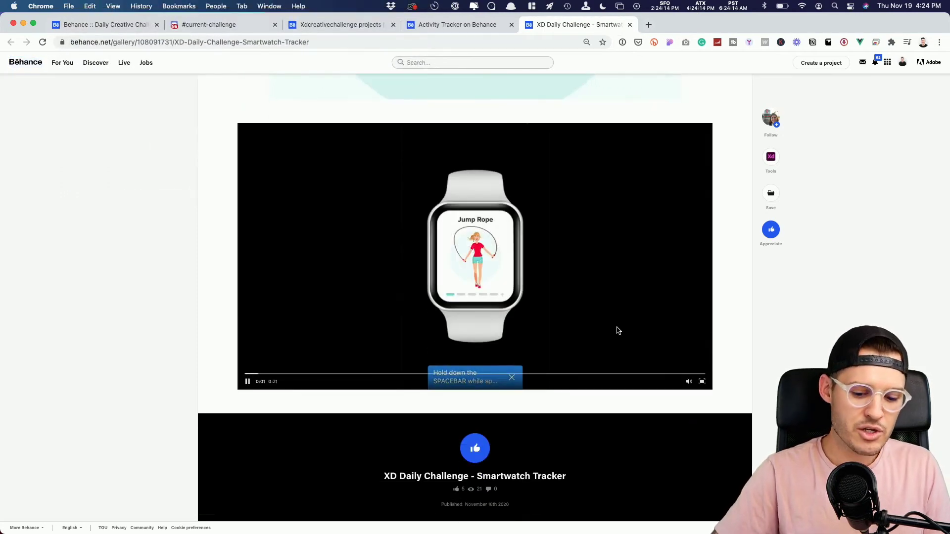
pyautogui.press('super+0')
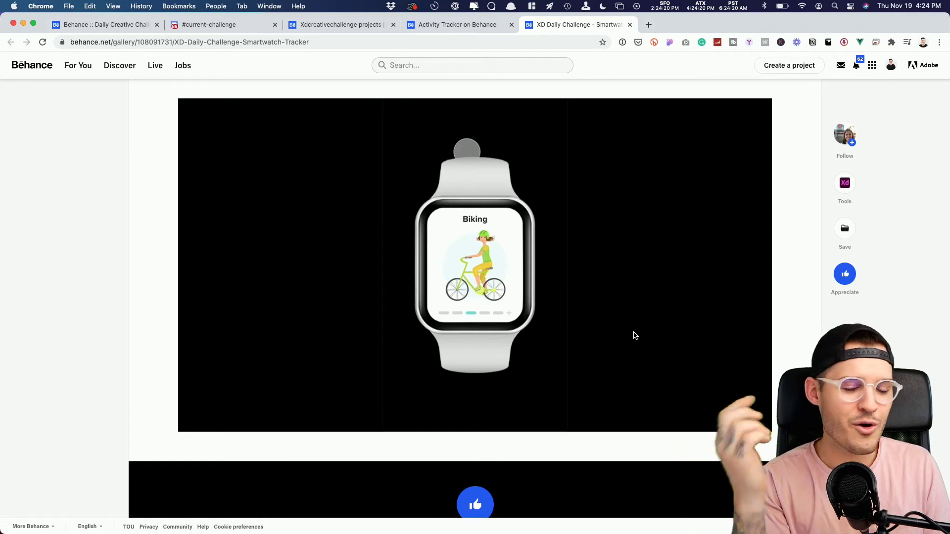
pyautogui.scroll(-4, 628, 342)
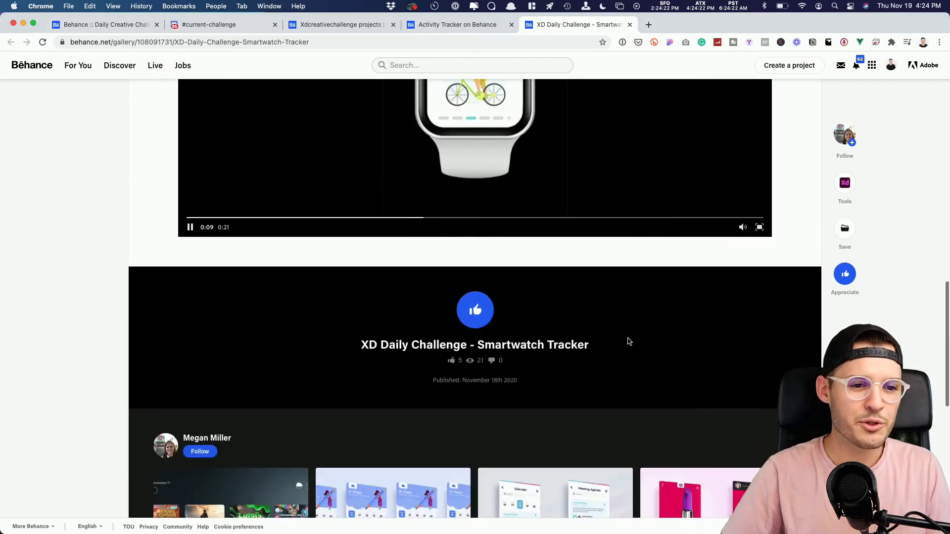
# From the xdcreativechallenge results, open the two Day 6 game dashboard projects in new tabs and view the AR Game Dashboard.
pyautogui.click(233, 31)
pyautogui.click(335, 25)
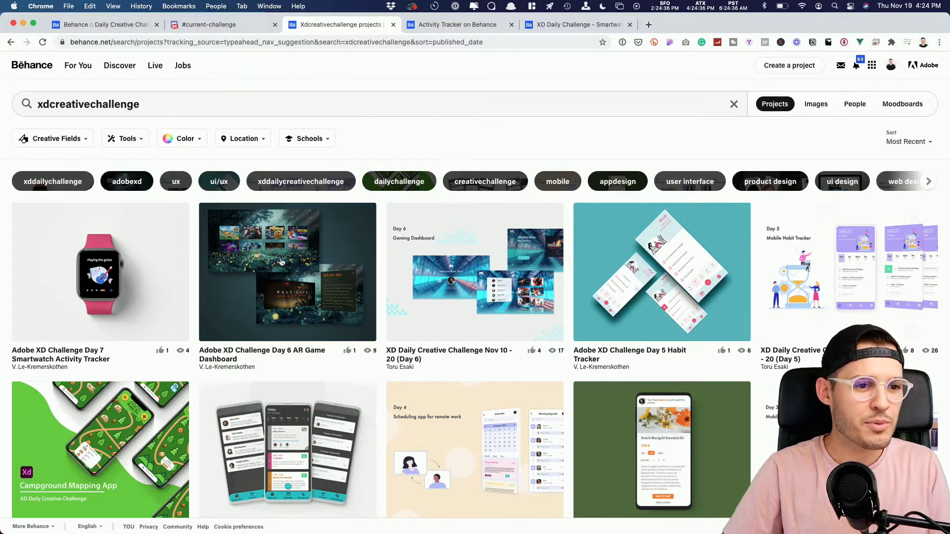
pyautogui.keyDown('super'); pyautogui.click(396, 292); pyautogui.keyUp('super')
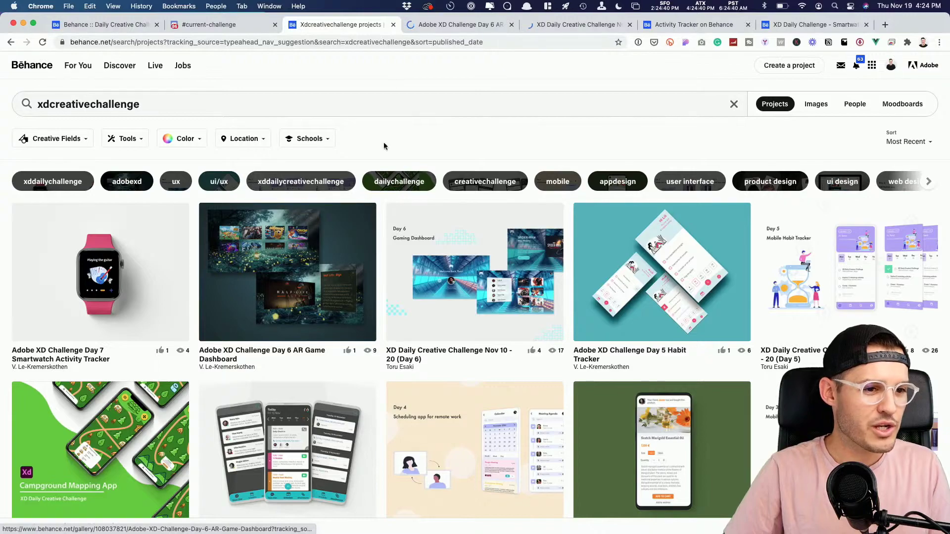
pyautogui.click(450, 27)
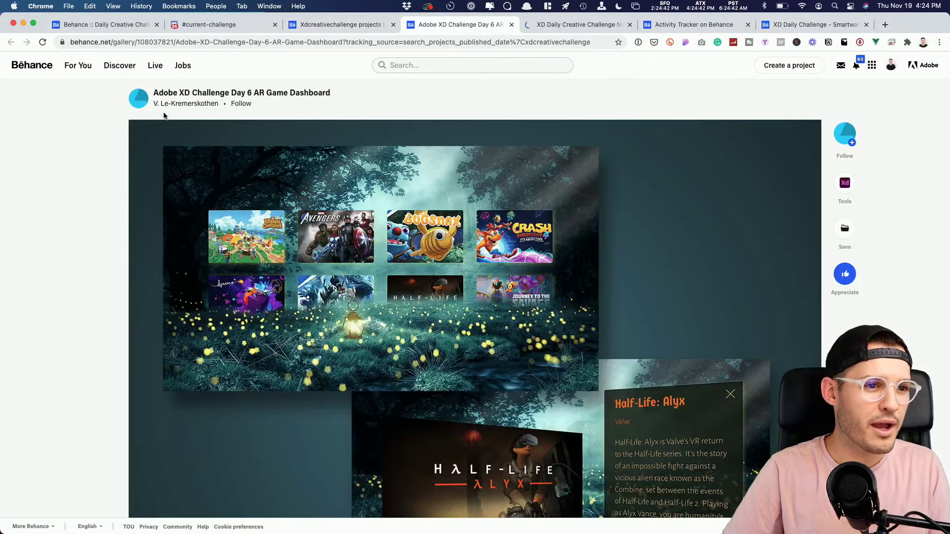
# Examine the mockups and the prompt and approach text of the Adobe XD Challenge Day 6 AR Game Dashboard project.
pyautogui.scroll(-5, 164, 115)
pyautogui.scroll(5, 163, 115)
pyautogui.scroll(-7, 164, 115)
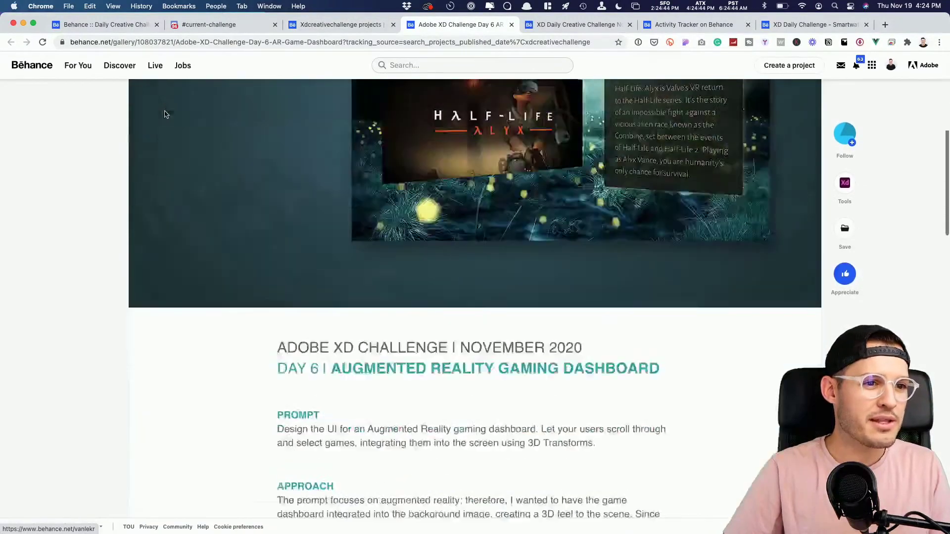
pyautogui.scroll(7, 164, 116)
pyautogui.moveTo(174, 105)
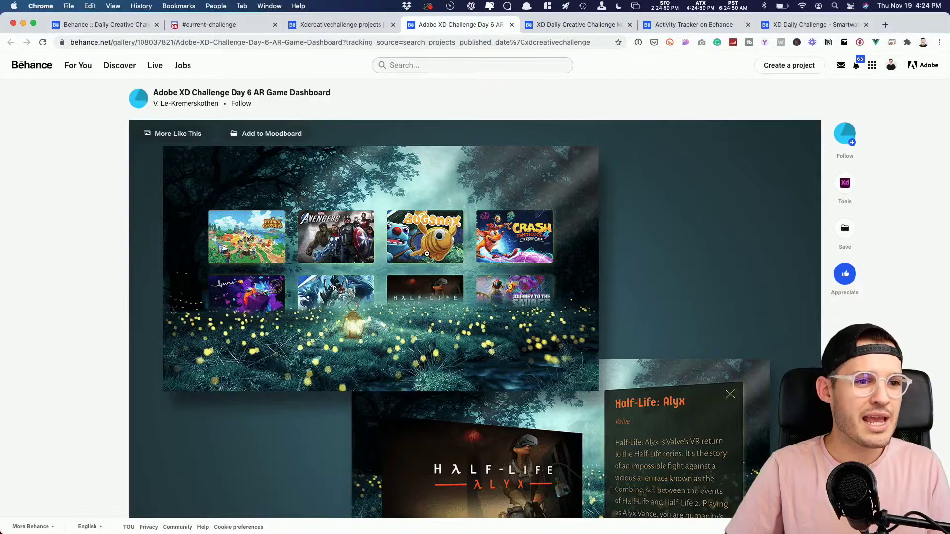
pyautogui.scroll(-3, 426, 254)
pyautogui.scroll(2, 426, 254)
pyautogui.scroll(-3, 426, 257)
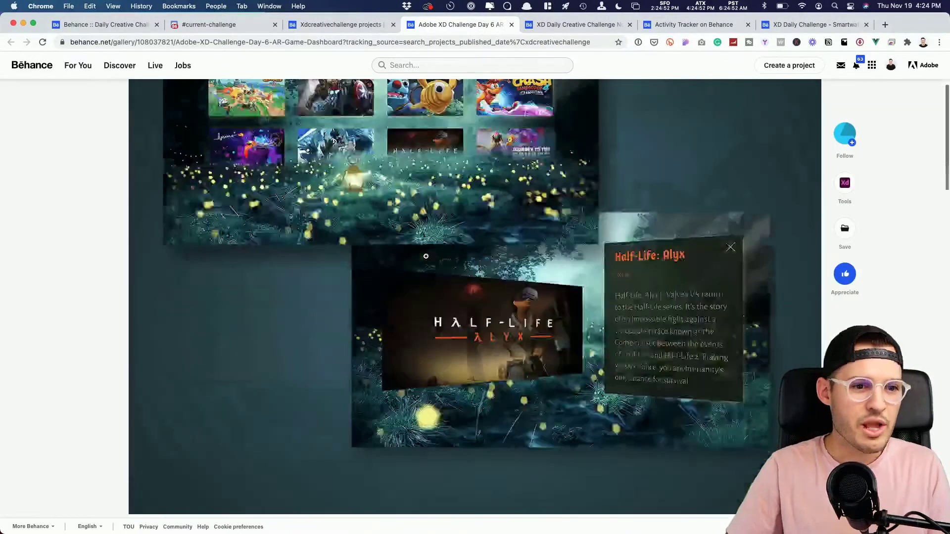
# Try to play the AR Gaming Dashboard prototype video embedded in the project, and pause it.
pyautogui.scroll(-10, 425, 257)
pyautogui.scroll(3, 425, 257)
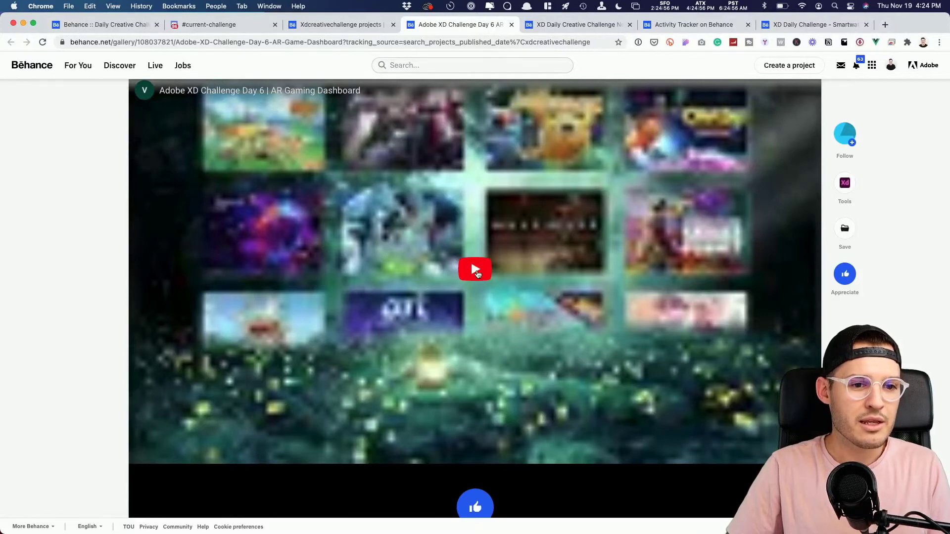
pyautogui.click(477, 274)
pyautogui.scroll(1, 477, 274)
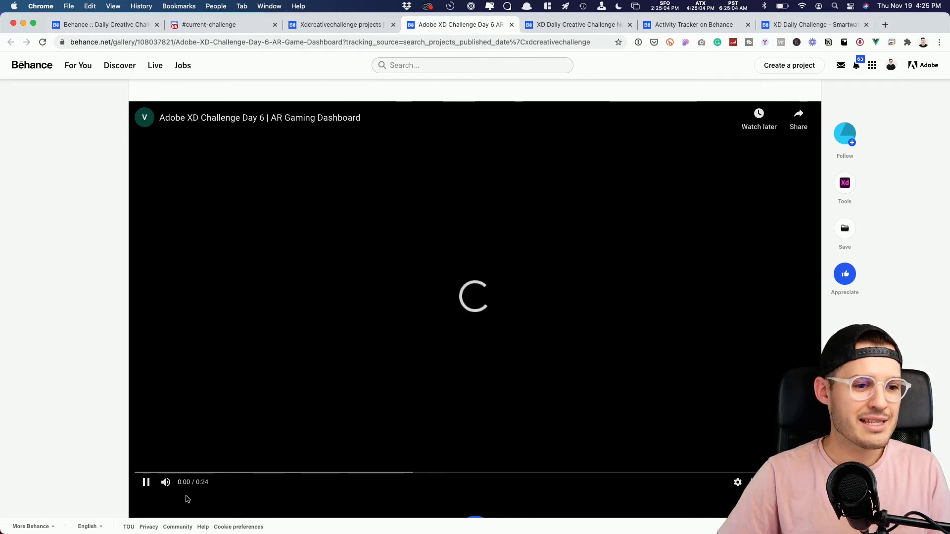
pyautogui.click(145, 484)
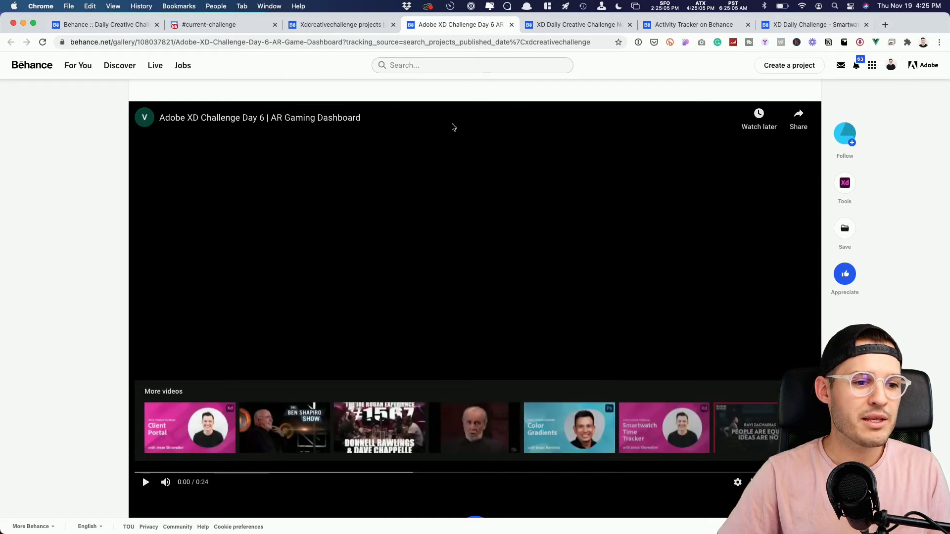
# Review the XD Daily Creative Challenge Nov 10 - 20 (Day 6) project and play its first gaming dashboard video.
pyautogui.click(564, 25)
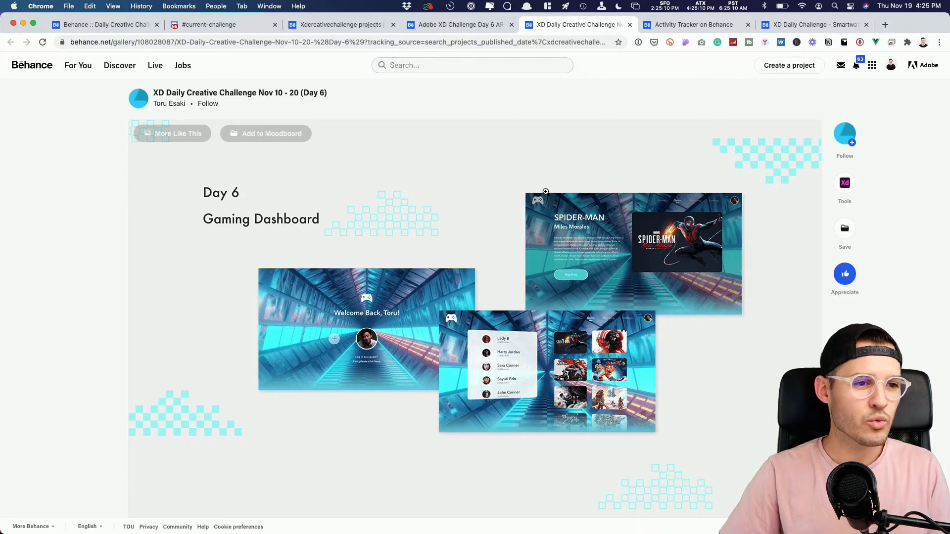
pyautogui.scroll(-10, 545, 193)
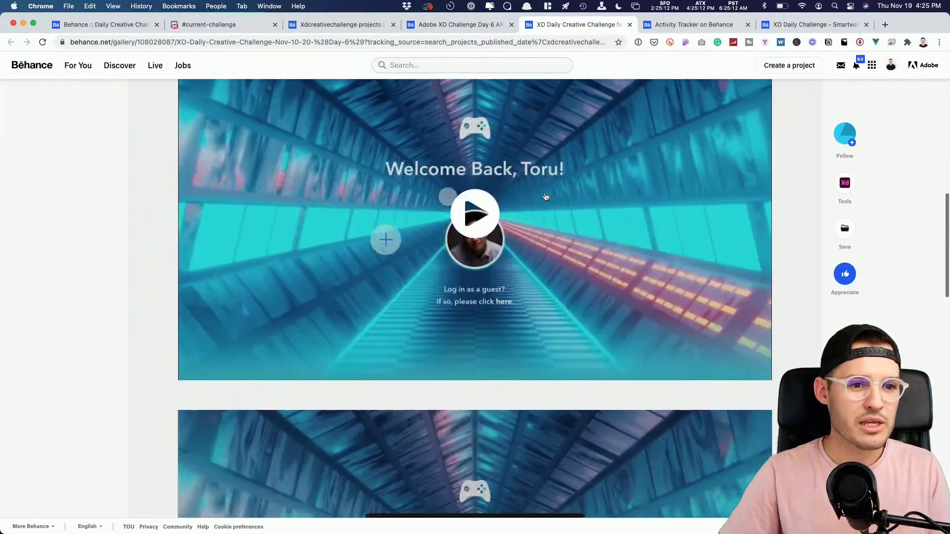
pyautogui.scroll(2, 546, 197)
pyautogui.click(479, 266)
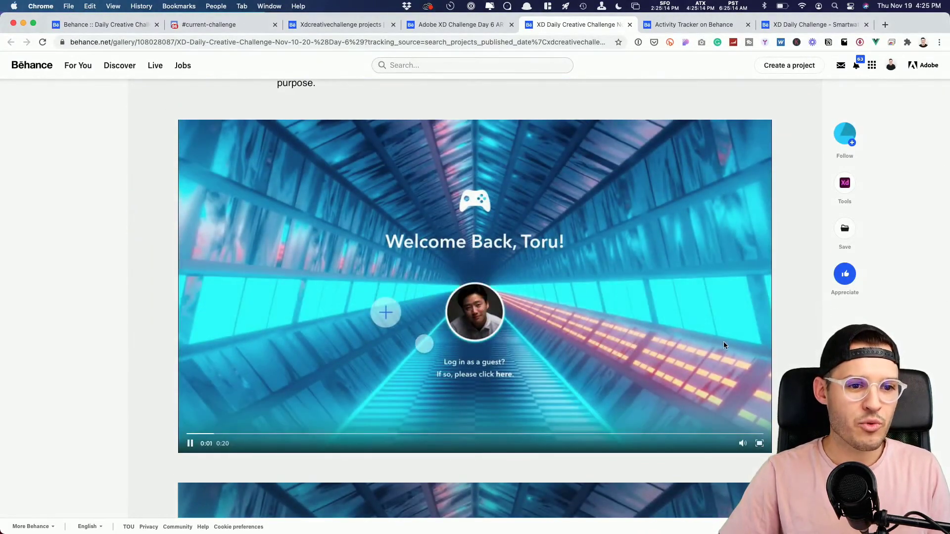